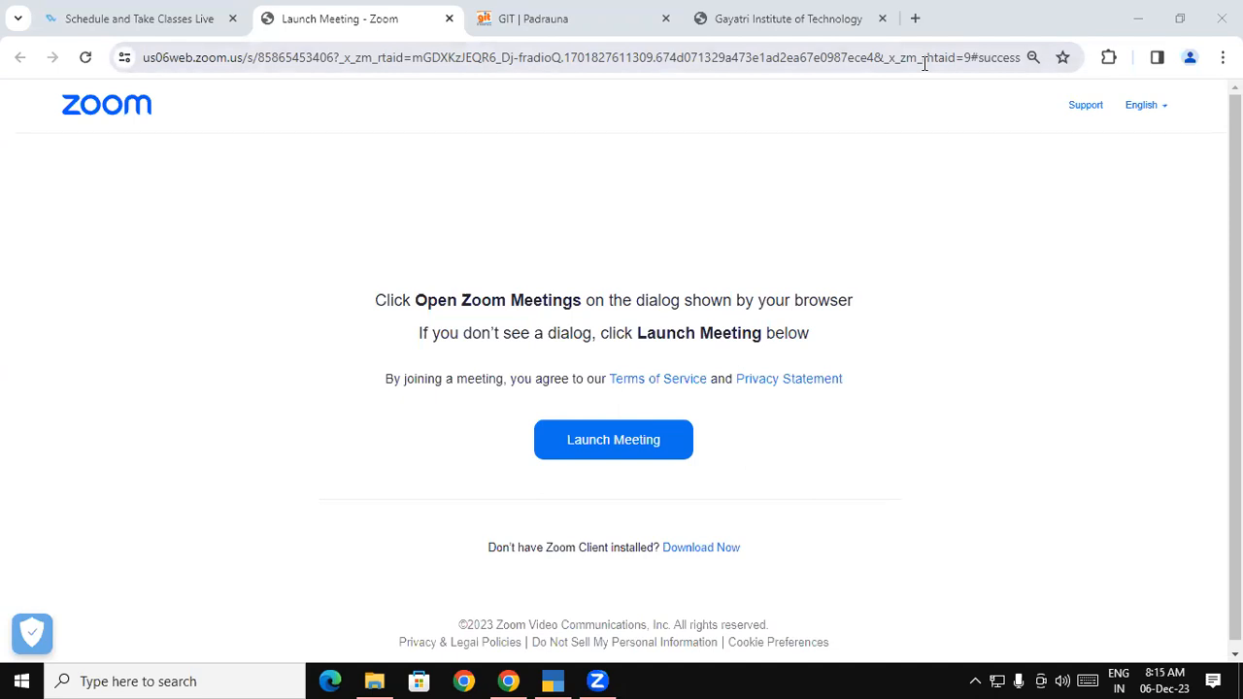
# Switch to the Tally course PDF and highlight the Purchase Voucher heading and its definition
pyautogui.click(782, 23)
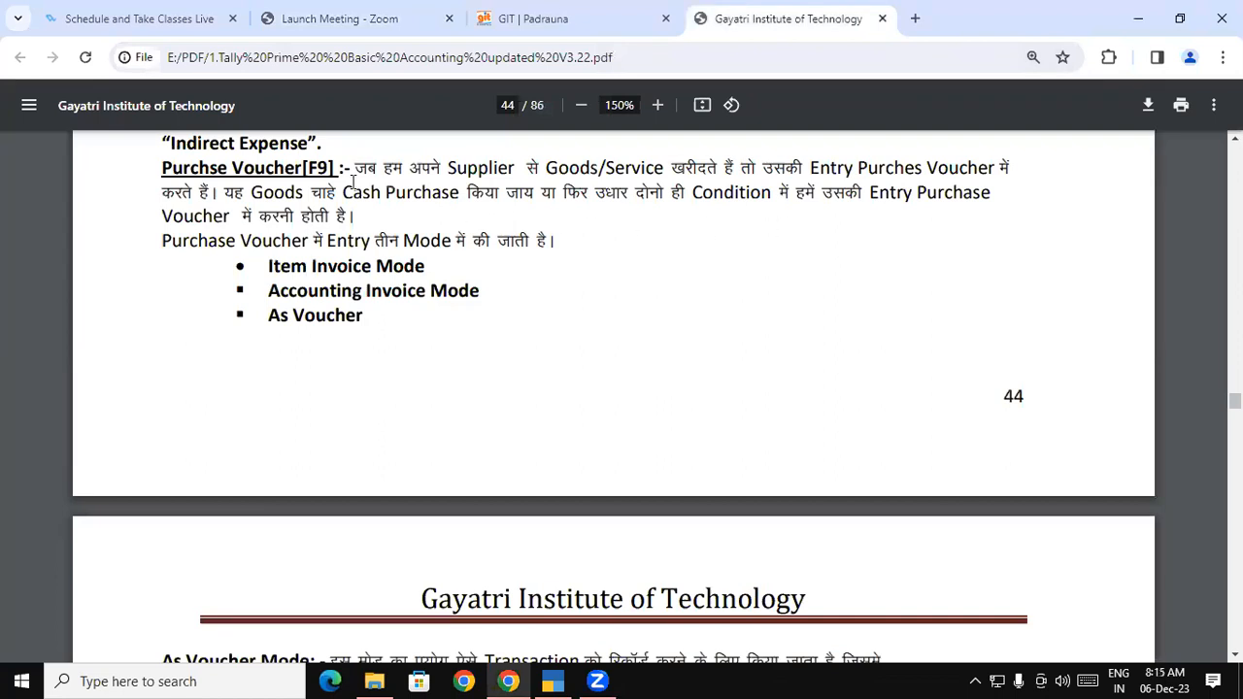
pyautogui.moveTo(162, 169); pyautogui.dragTo(307, 172)
pyautogui.click(309, 172)
pyautogui.moveTo(355, 168); pyautogui.dragTo(1013, 167)
pyautogui.moveTo(919, 229); pyautogui.dragTo(327, 219)
pyautogui.click(214, 195)
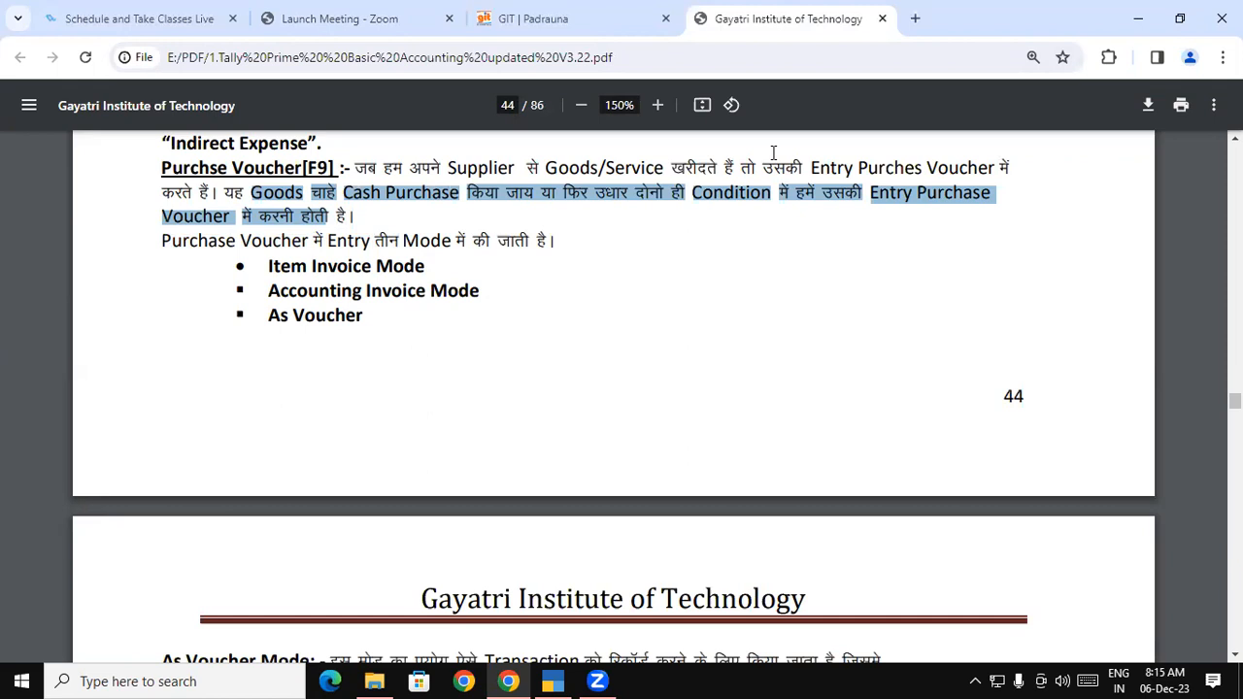
# Highlight the Item Invoice, Accounting Invoice and As Voucher mode bullets, then scroll to page 45
pyautogui.click(720, 38)
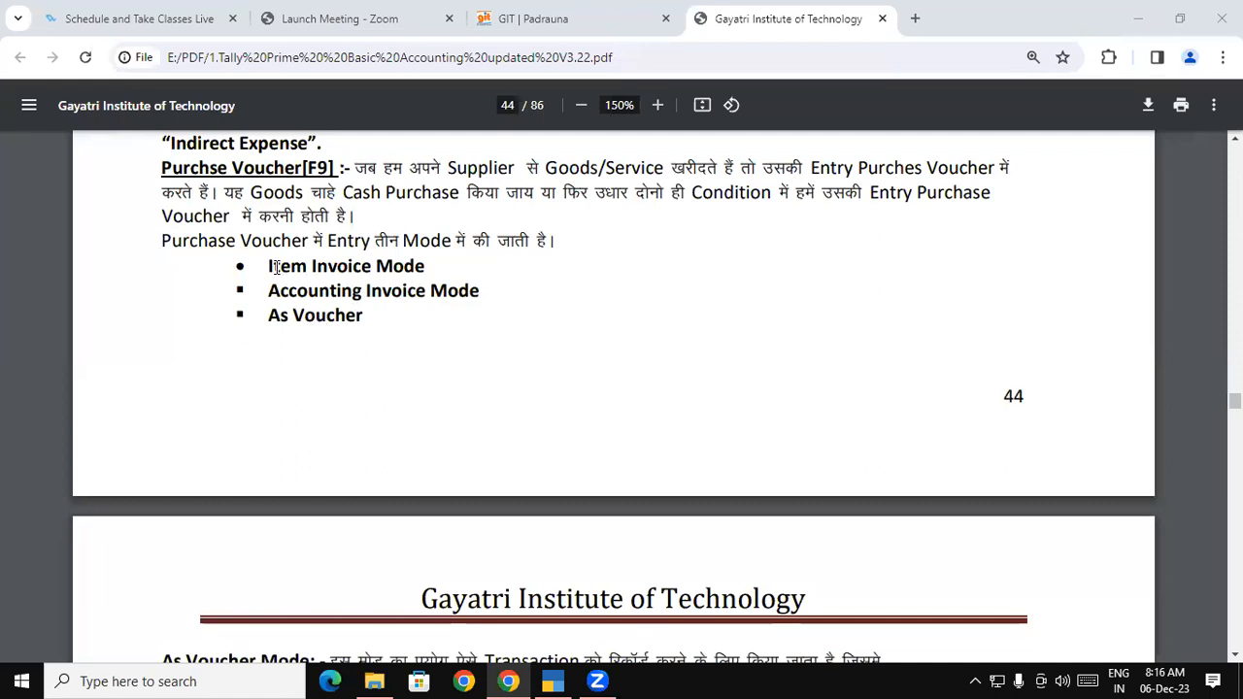
pyautogui.moveTo(270, 266); pyautogui.dragTo(427, 266)
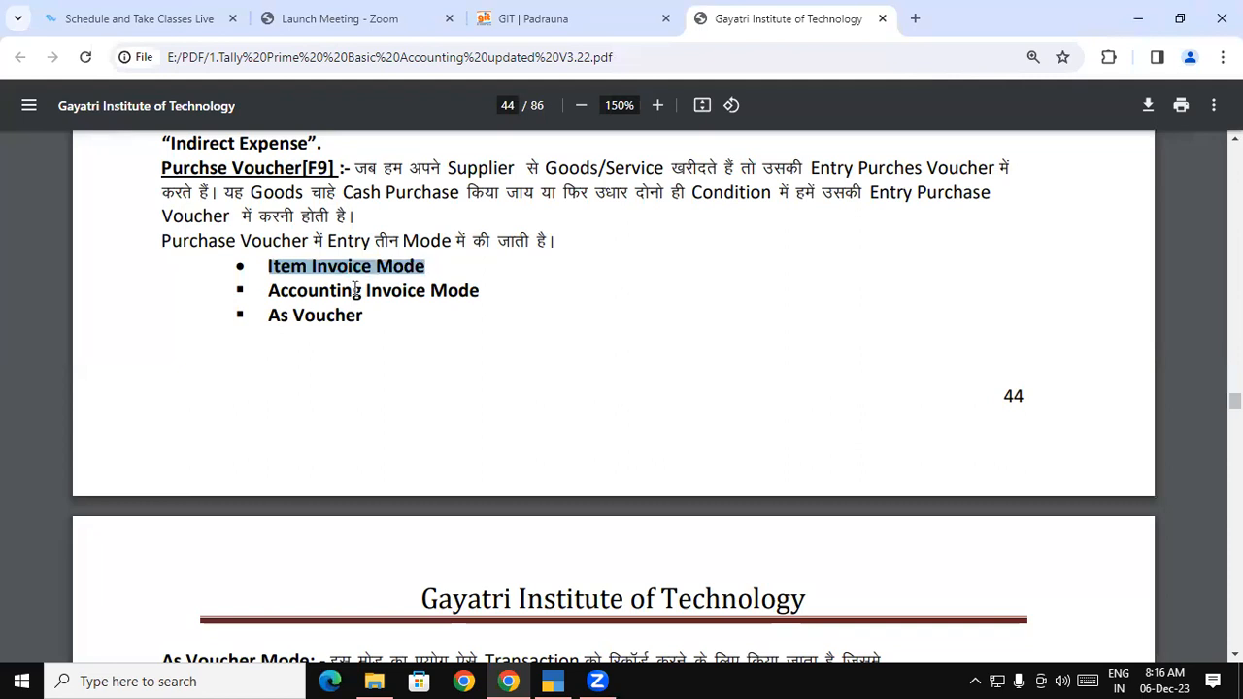
pyautogui.moveTo(270, 291); pyautogui.dragTo(480, 290)
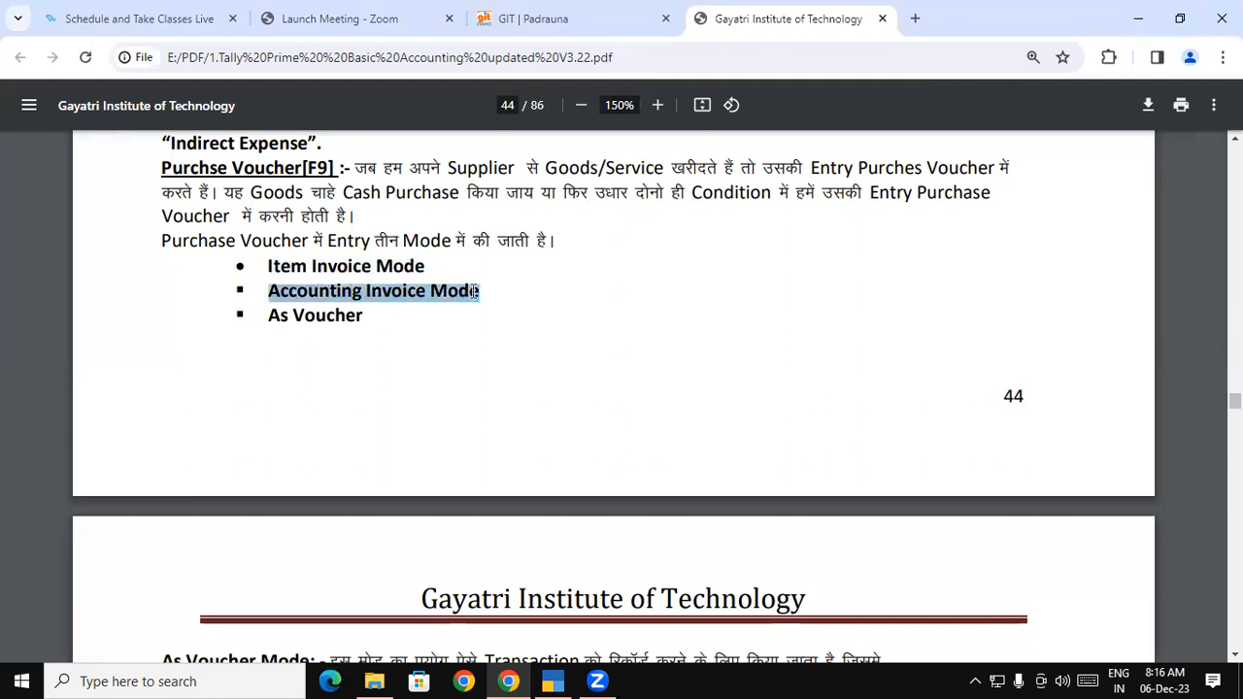
pyautogui.moveTo(270, 317); pyautogui.dragTo(363, 317)
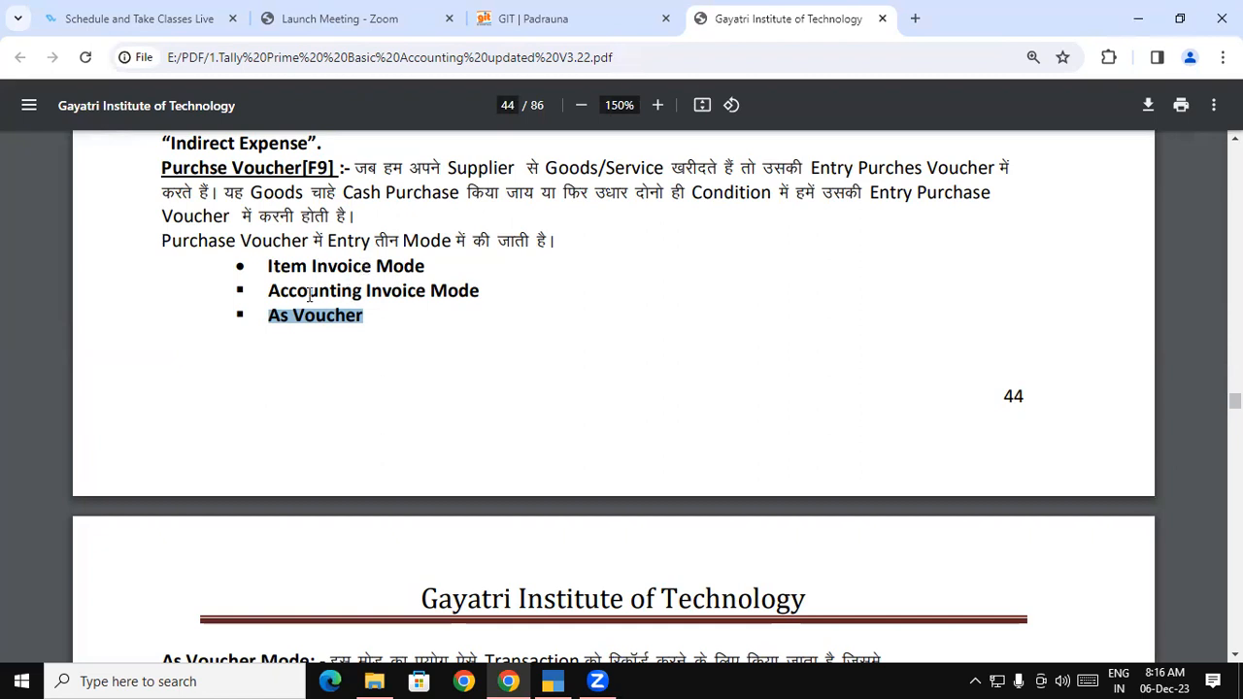
pyautogui.click(267, 291)
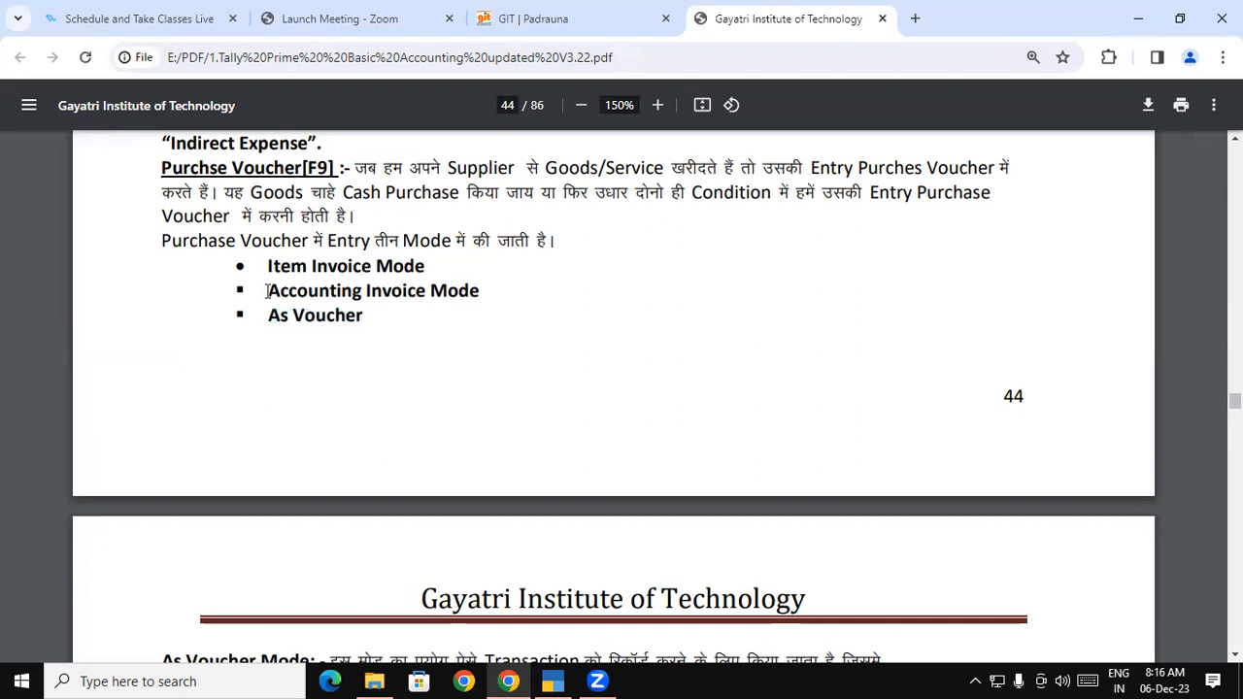
pyautogui.moveTo(267, 291); pyautogui.dragTo(471, 288)
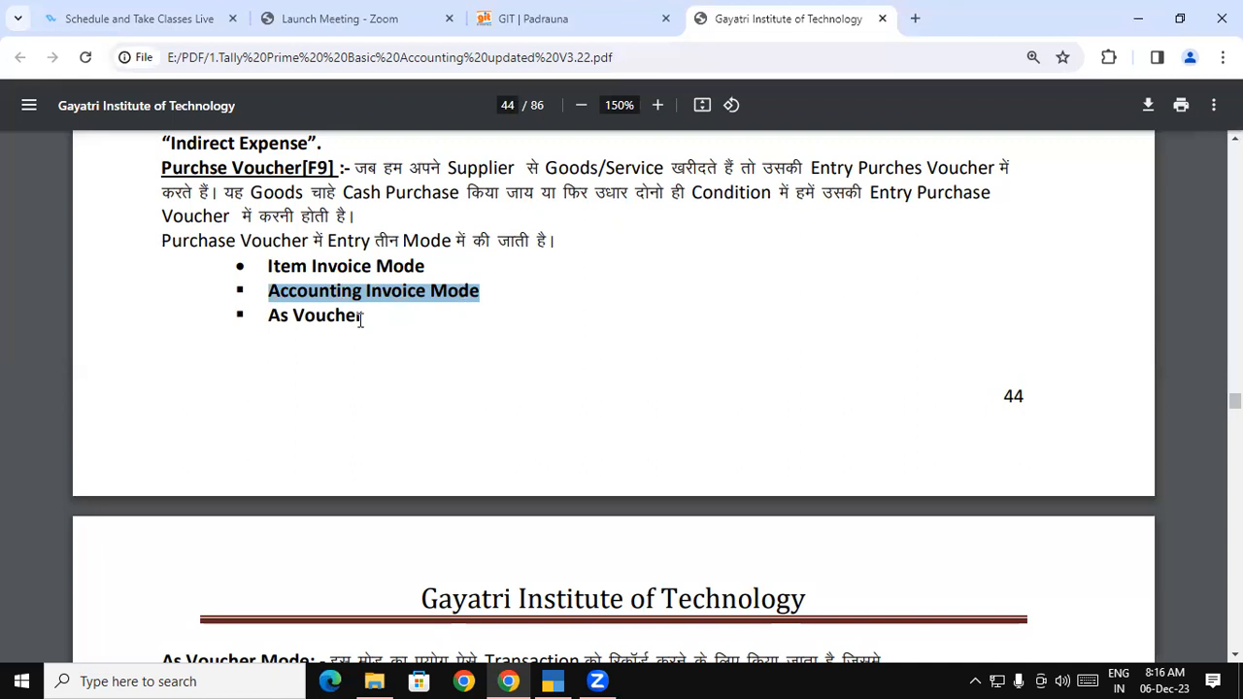
pyautogui.moveTo(268, 316); pyautogui.dragTo(363, 315)
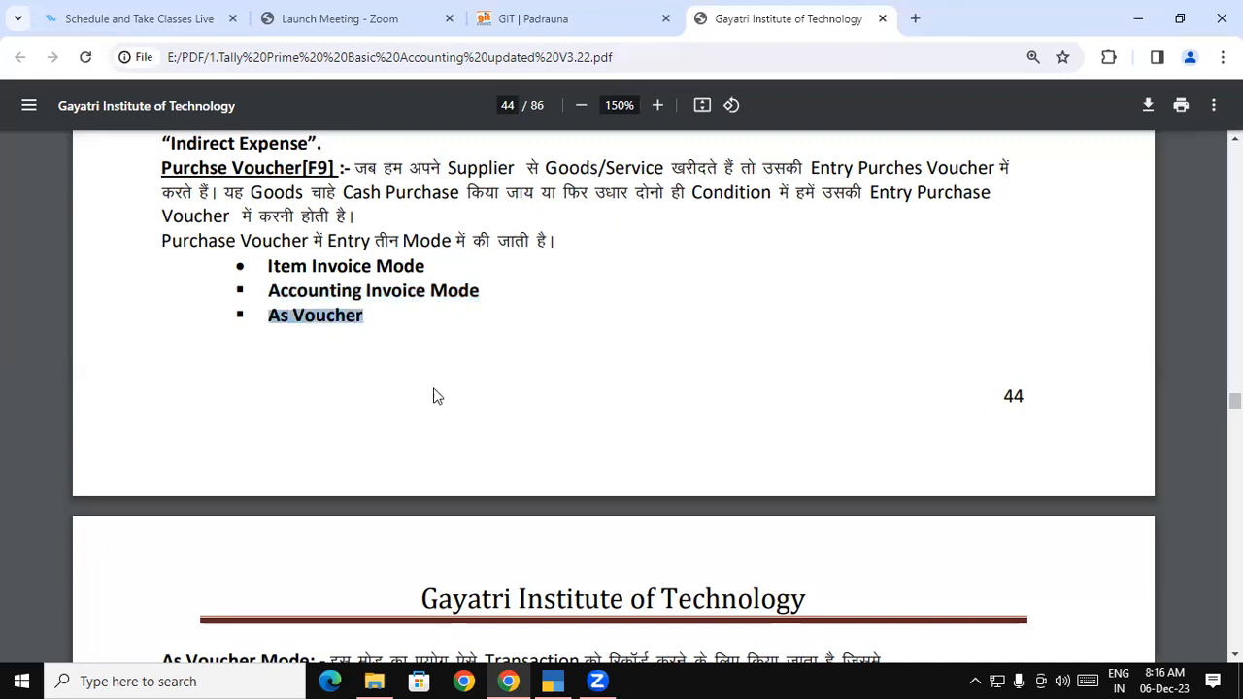
pyautogui.scroll(-1, 622, 396)
pyautogui.scroll(-3, 699, 408)
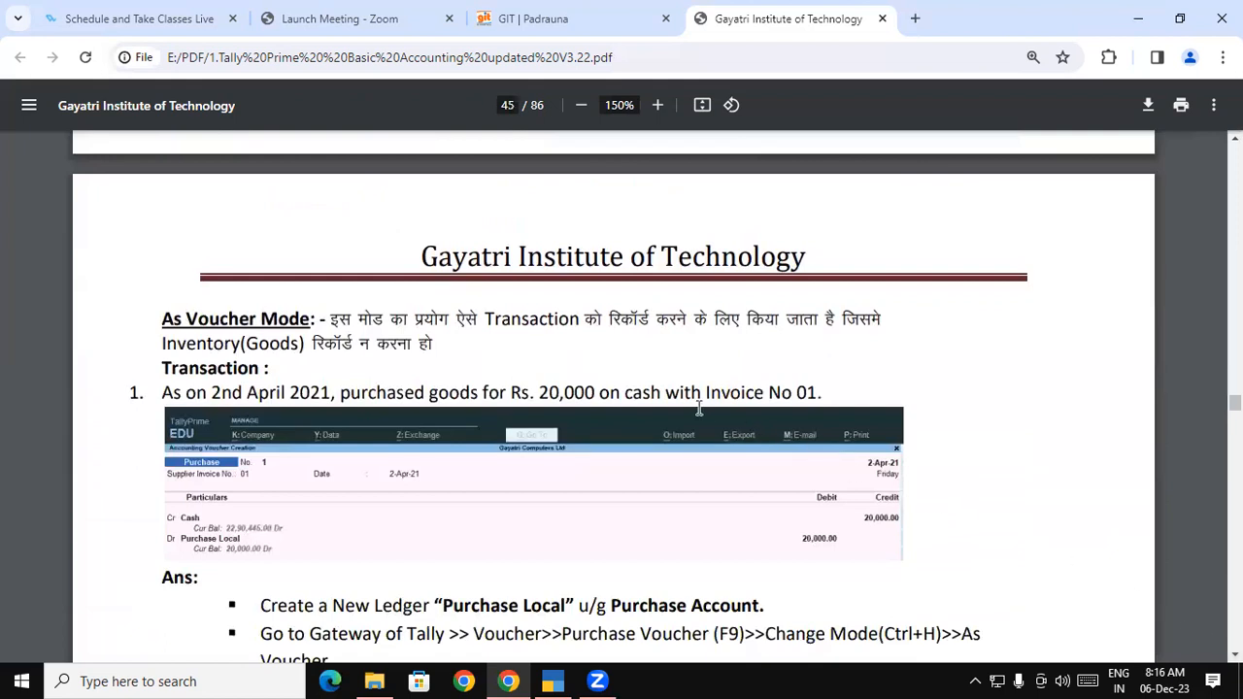
# Highlight the As Voucher Mode heading and first transaction sentence, then scroll down to question 2
pyautogui.moveTo(164, 320); pyautogui.dragTo(288, 313)
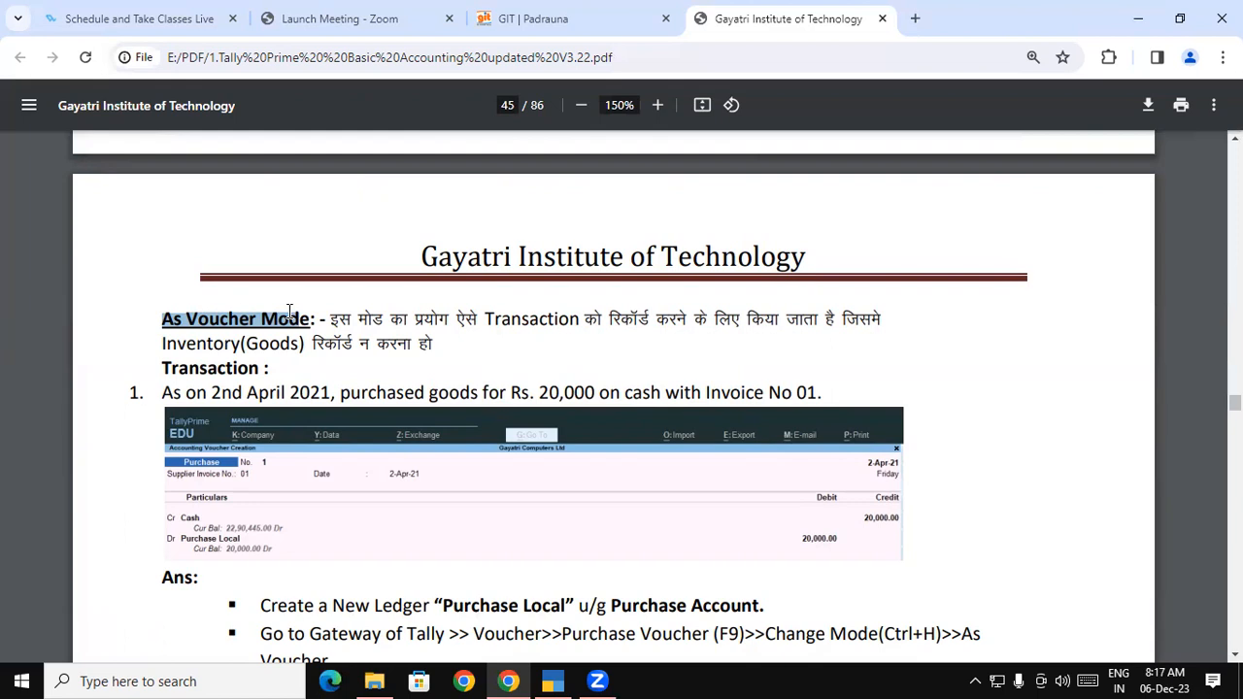
pyautogui.click(293, 313)
pyautogui.moveTo(293, 312); pyautogui.dragTo(175, 313)
pyautogui.moveTo(165, 388); pyautogui.dragTo(816, 391)
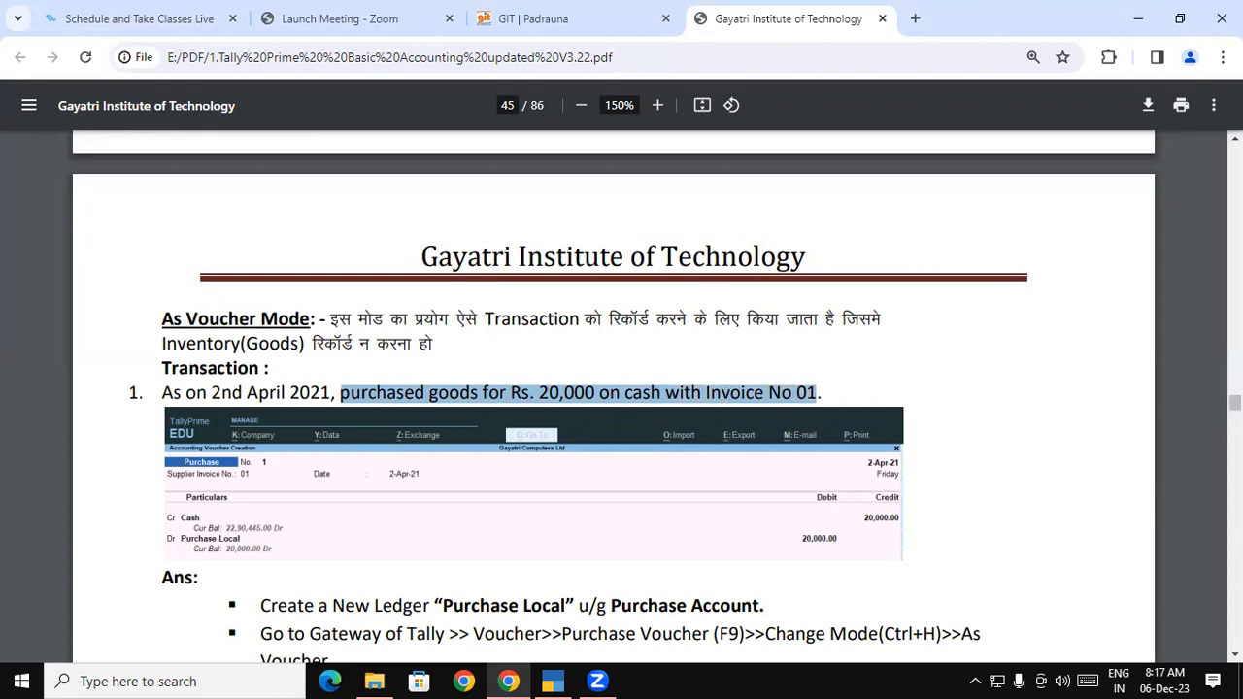
pyautogui.scroll(-4, 613, 397)
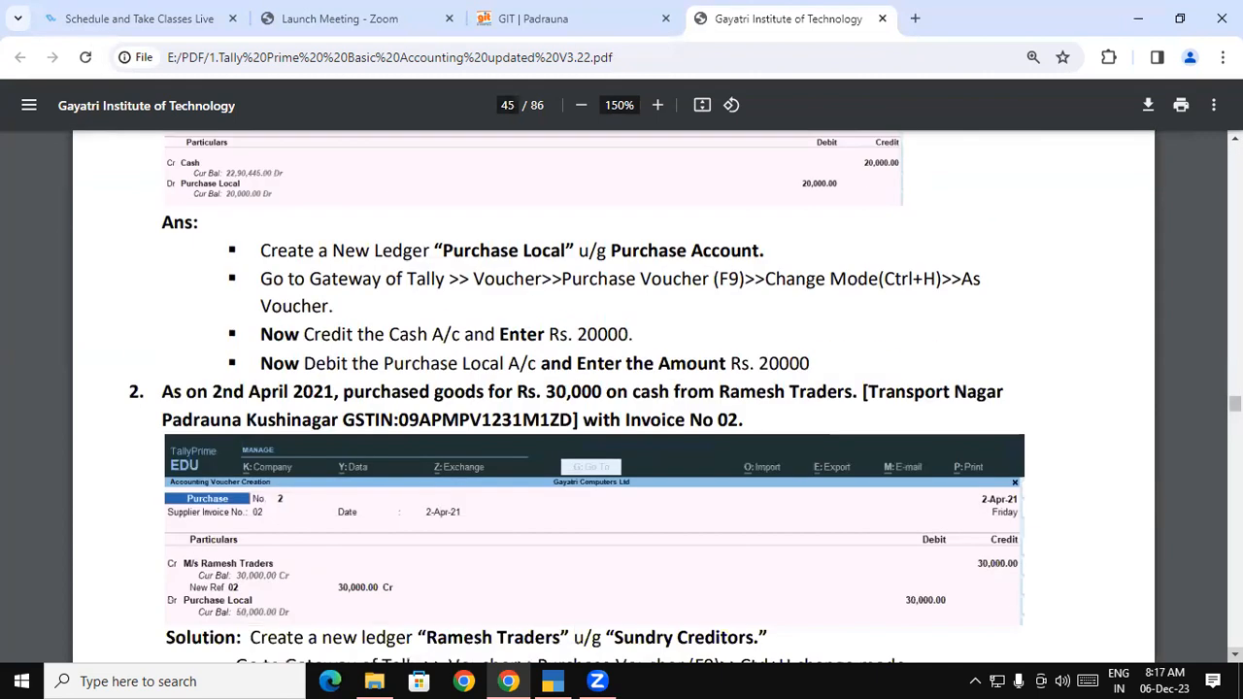
pyautogui.click(1235, 655)
pyautogui.moveTo(162, 357); pyautogui.dragTo(553, 357)
pyautogui.click(561, 356)
pyautogui.doubleClick(563, 356)
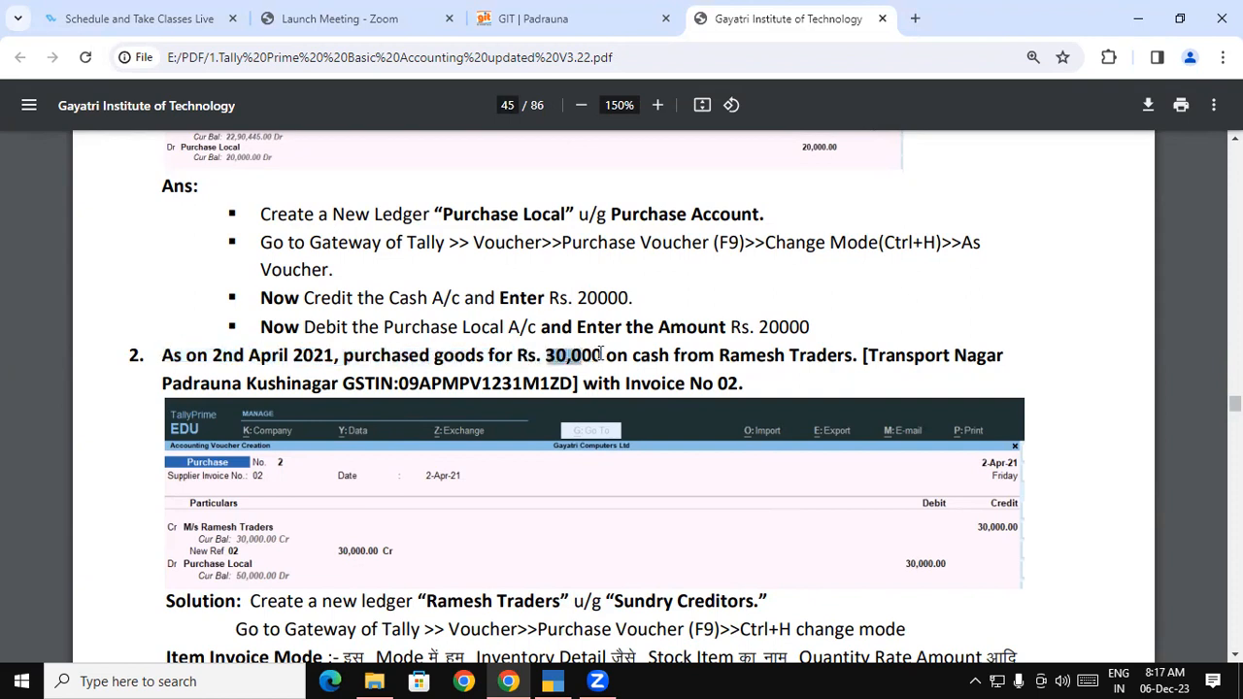
pyautogui.moveTo(633, 355); pyautogui.dragTo(1005, 356)
pyautogui.moveTo(172, 384); pyautogui.dragTo(737, 385)
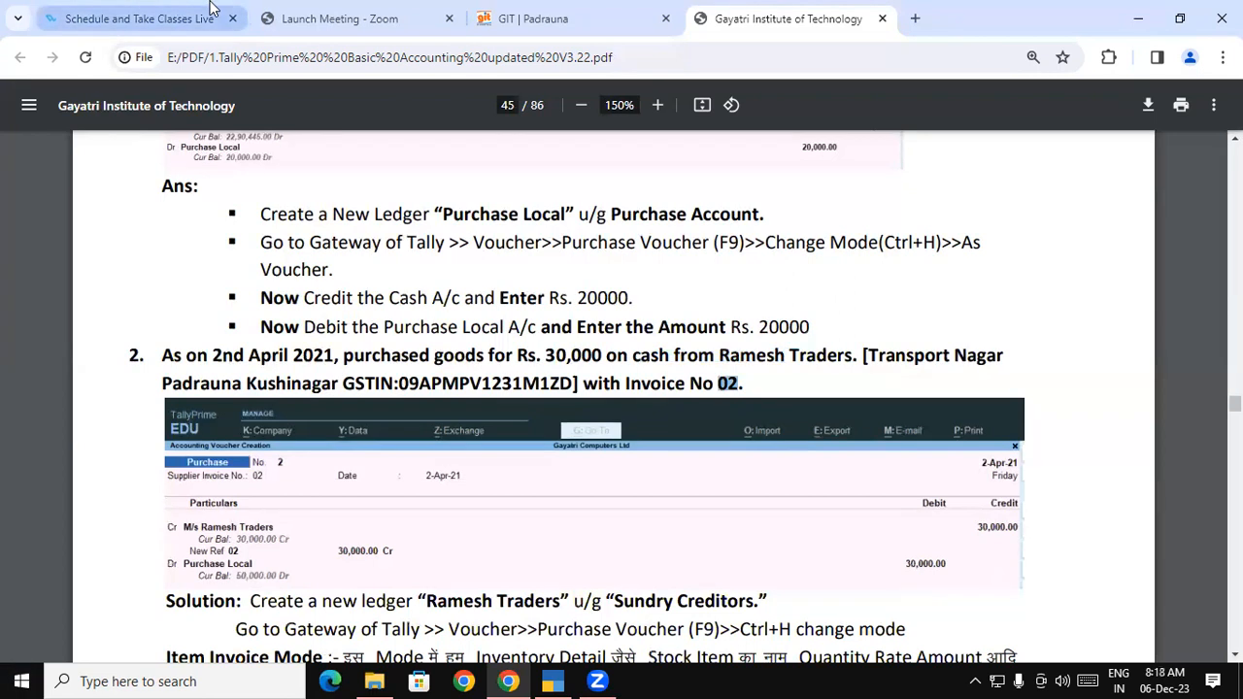
# Highlight and red-underline 'cash from' in question 2, then erase the underline
pyautogui.moveTo(635, 356); pyautogui.dragTo(828, 362)
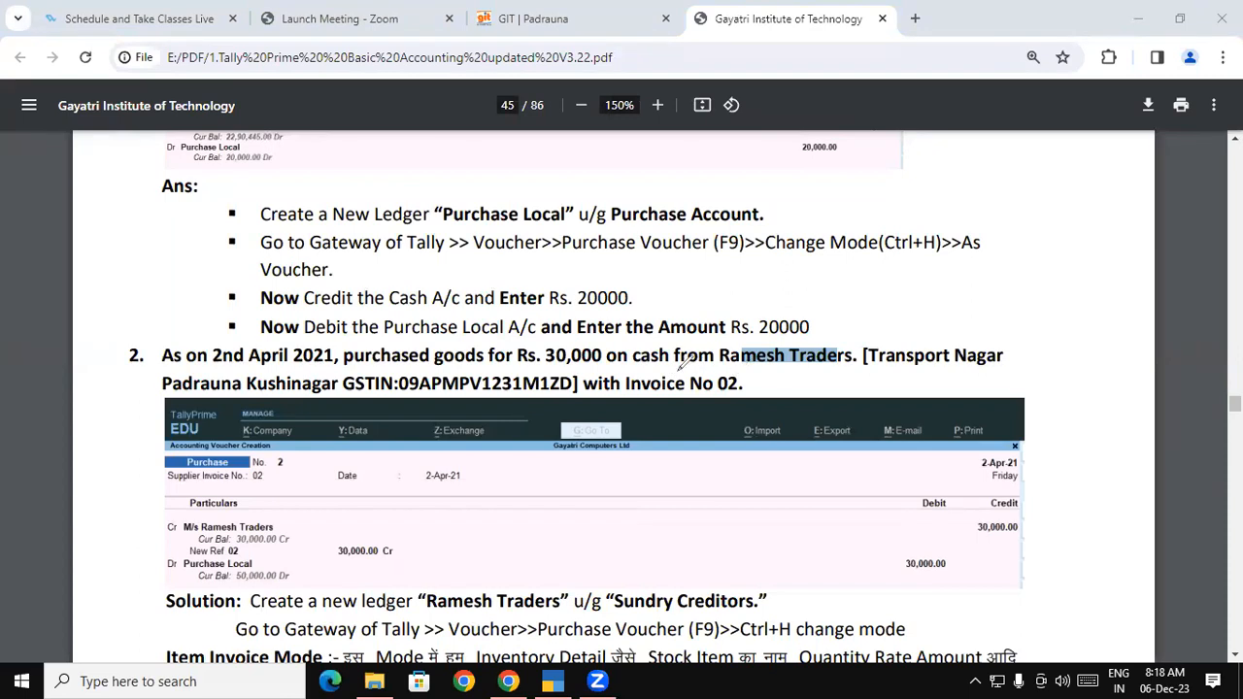
pyautogui.moveTo(637, 361); pyautogui.dragTo(709, 362)
pyautogui.click(64, 549)
# Highlight 'Ramesh Traders' in the solution line and switch over to TallyPrime
pyautogui.click(430, 527)
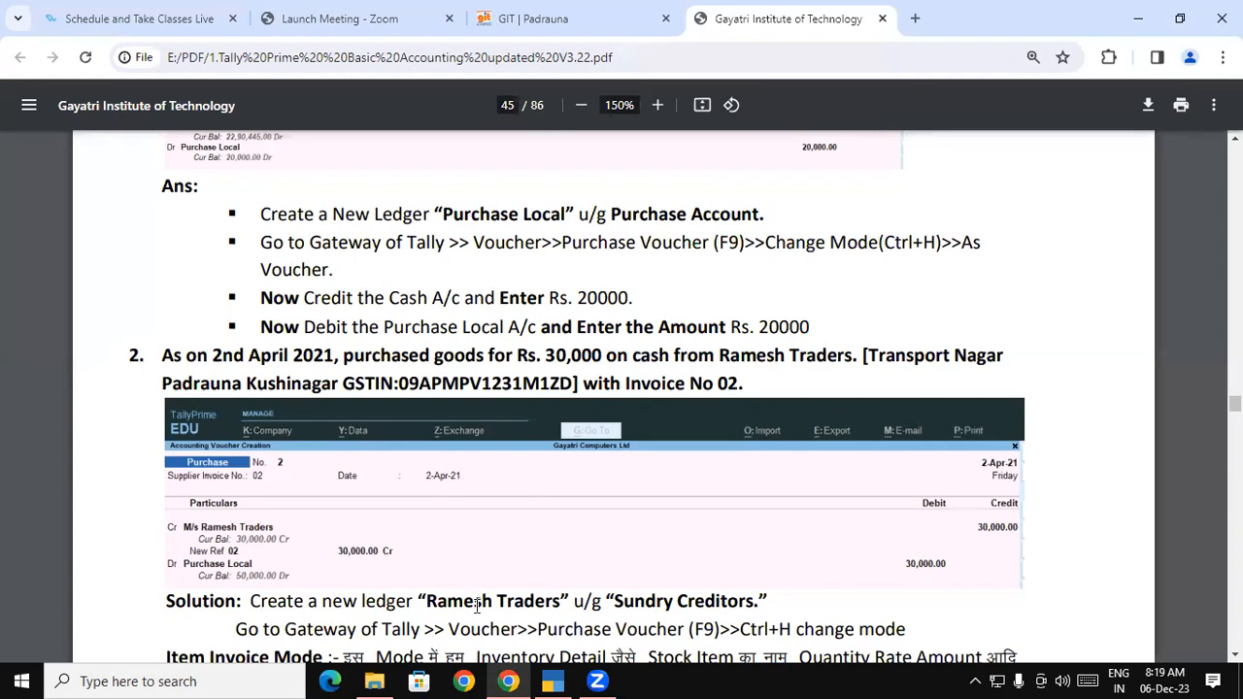
pyautogui.moveTo(428, 601); pyautogui.dragTo(561, 603)
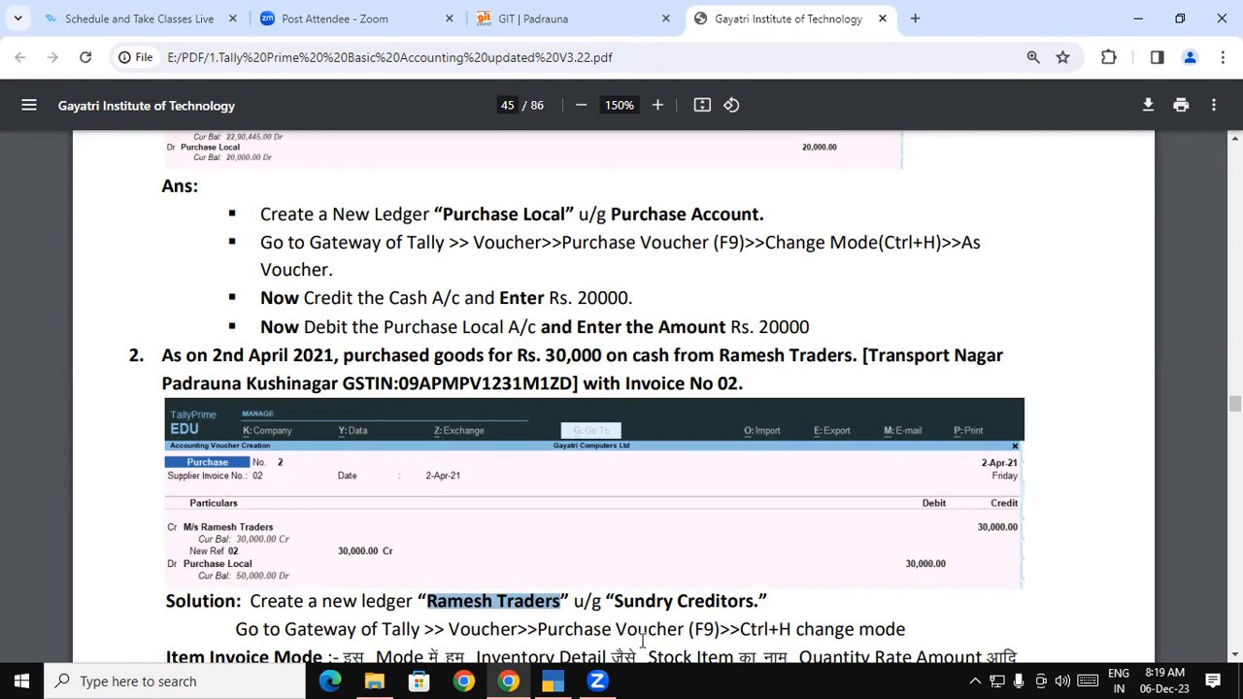
pyautogui.click(555, 681)
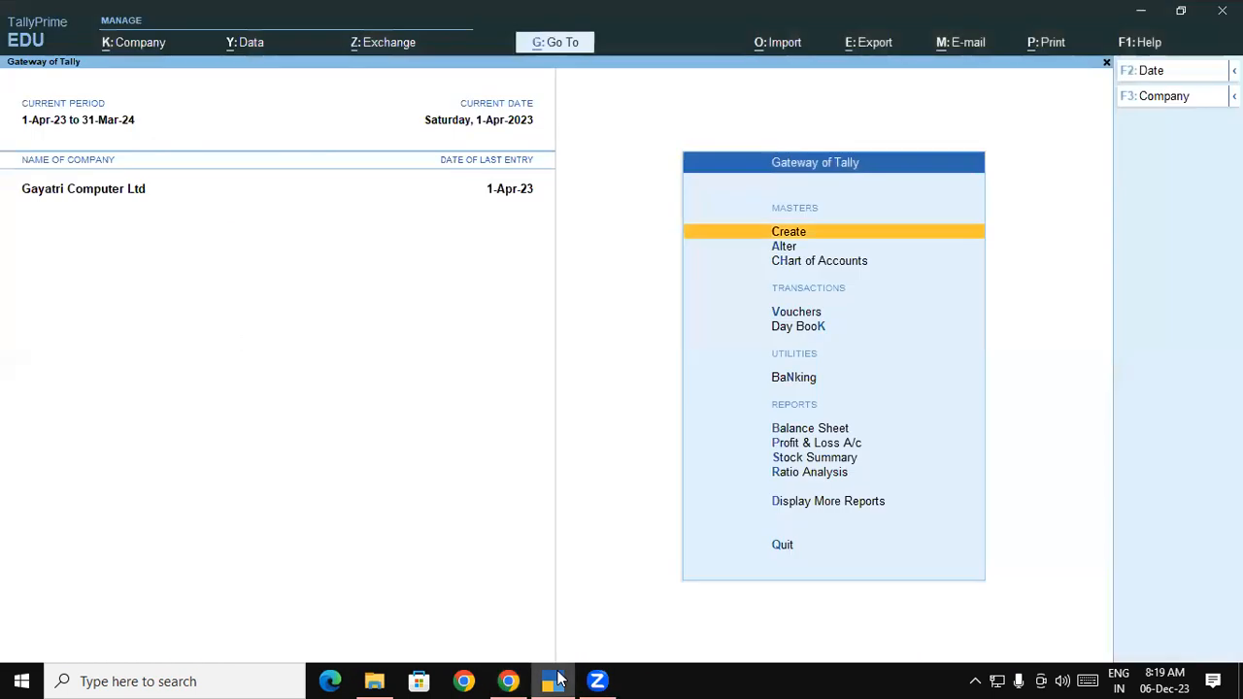
# Create a new ledger named Ramesh Traders under the Sundry Creditors group
pyautogui.click(783, 242)
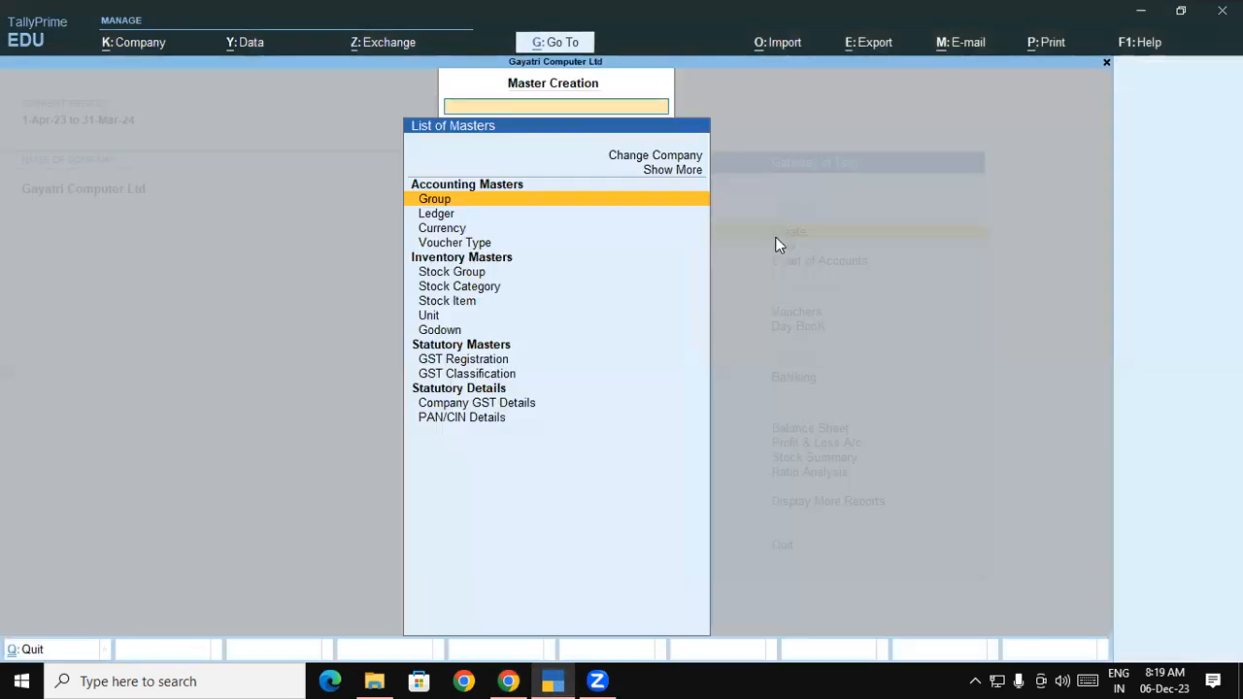
pyautogui.click(434, 214)
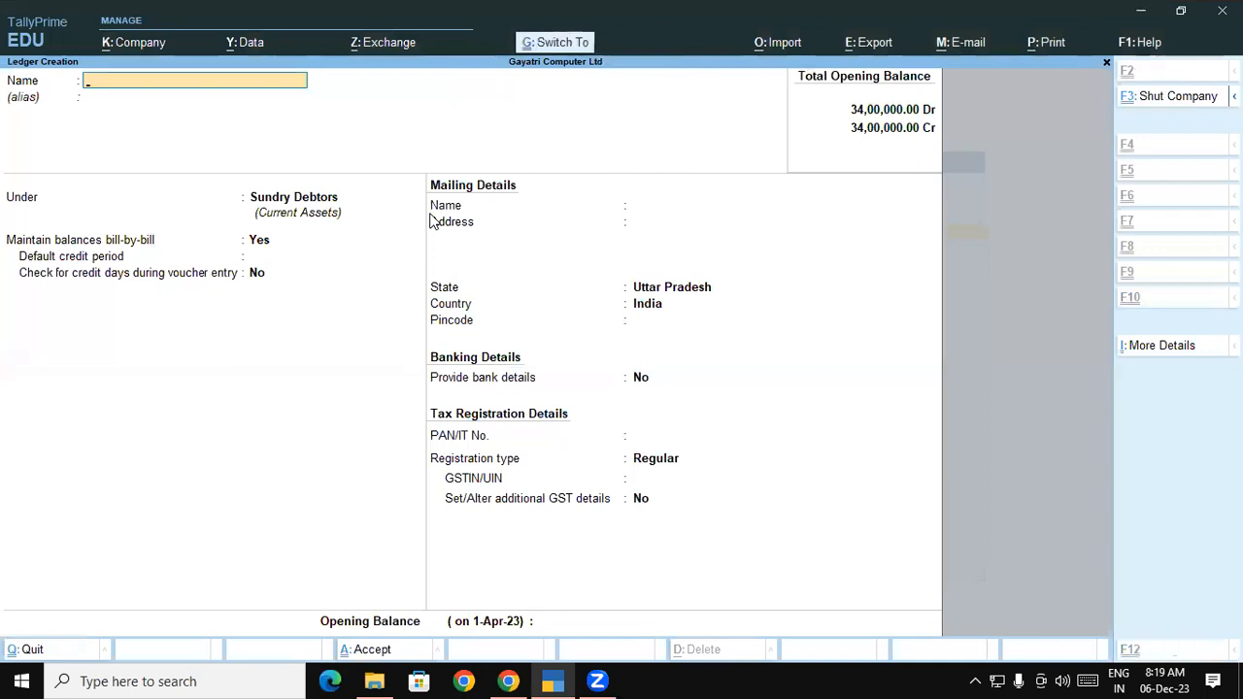
pyautogui.write('Ramesh Traders')
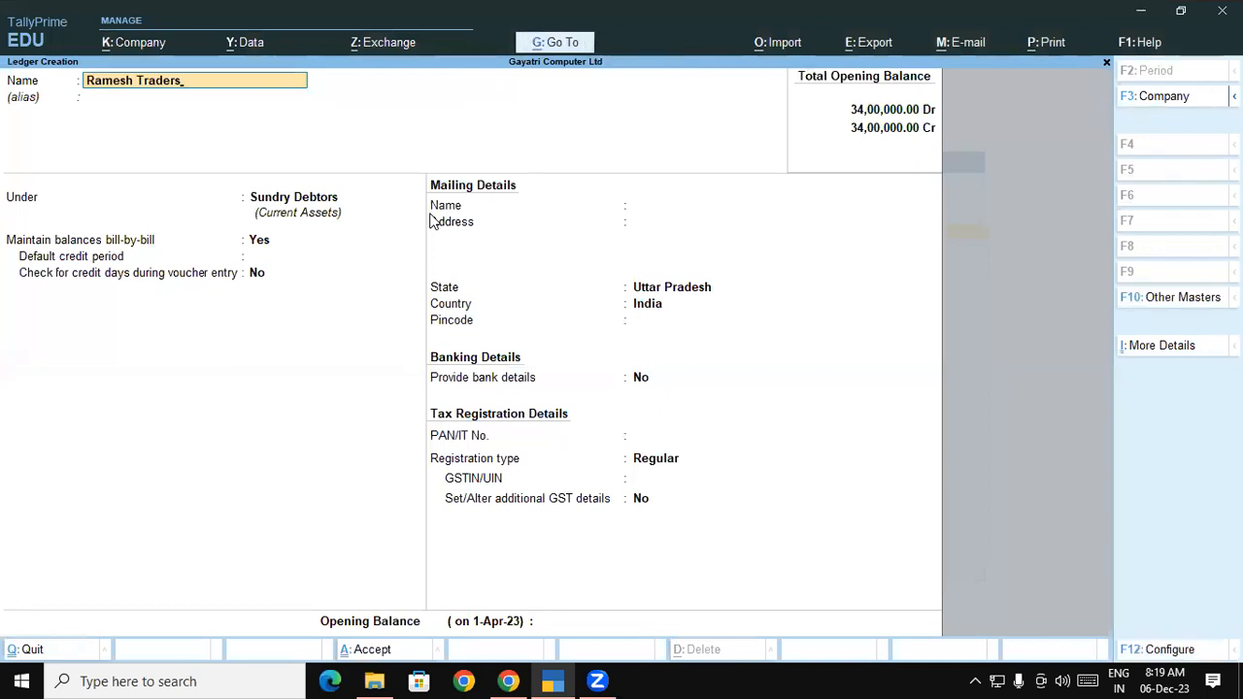
pyautogui.press('Return')
pyautogui.press('Return')
pyautogui.write('Sun')
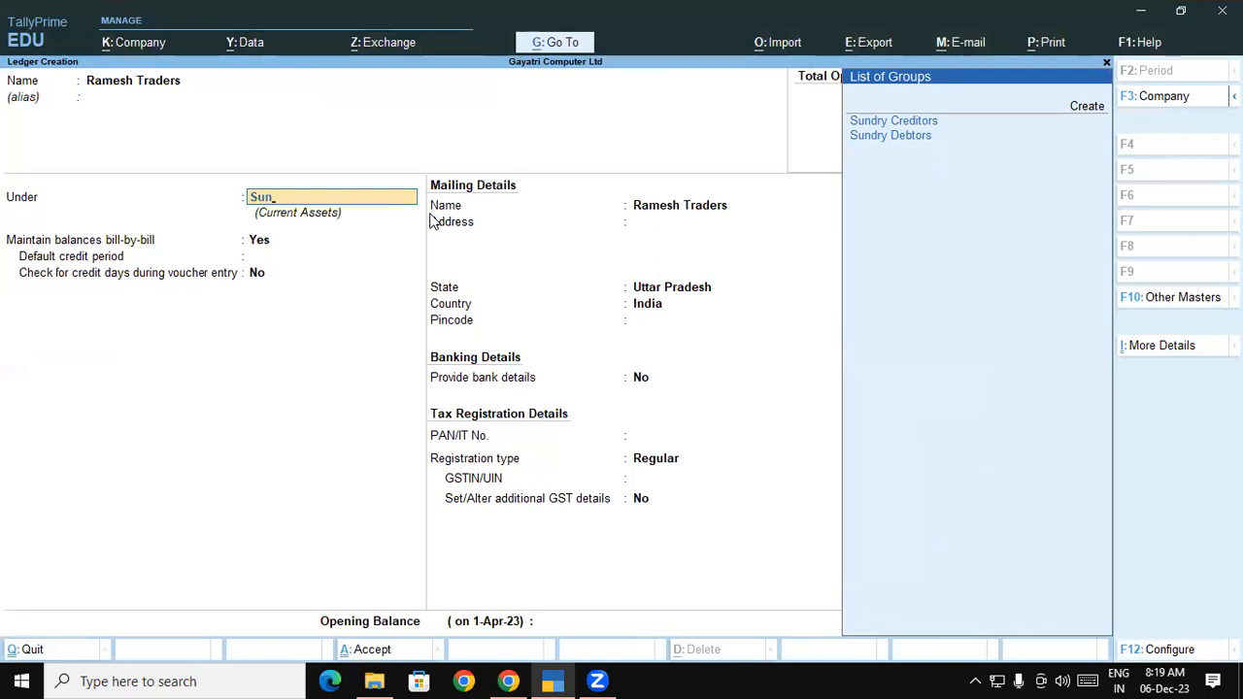
pyautogui.press('Down')
pyautogui.press('Return')
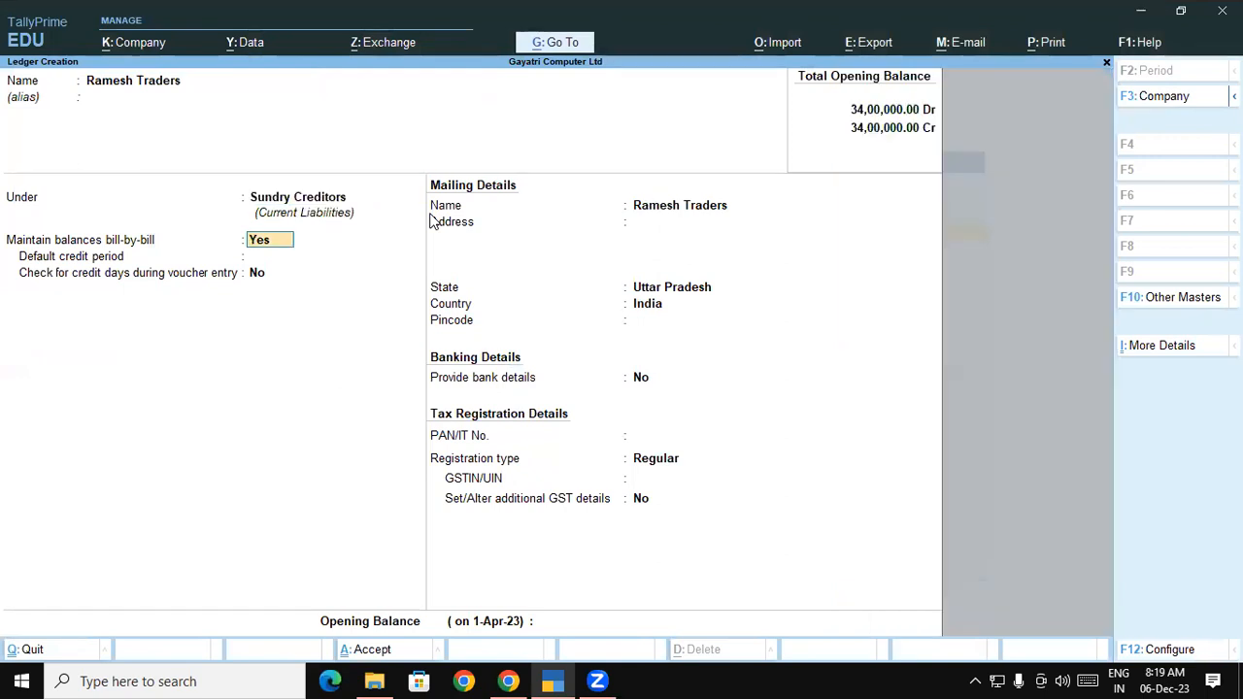
pyautogui.press('Return')
pyautogui.press('Return')
pyautogui.press('Return')
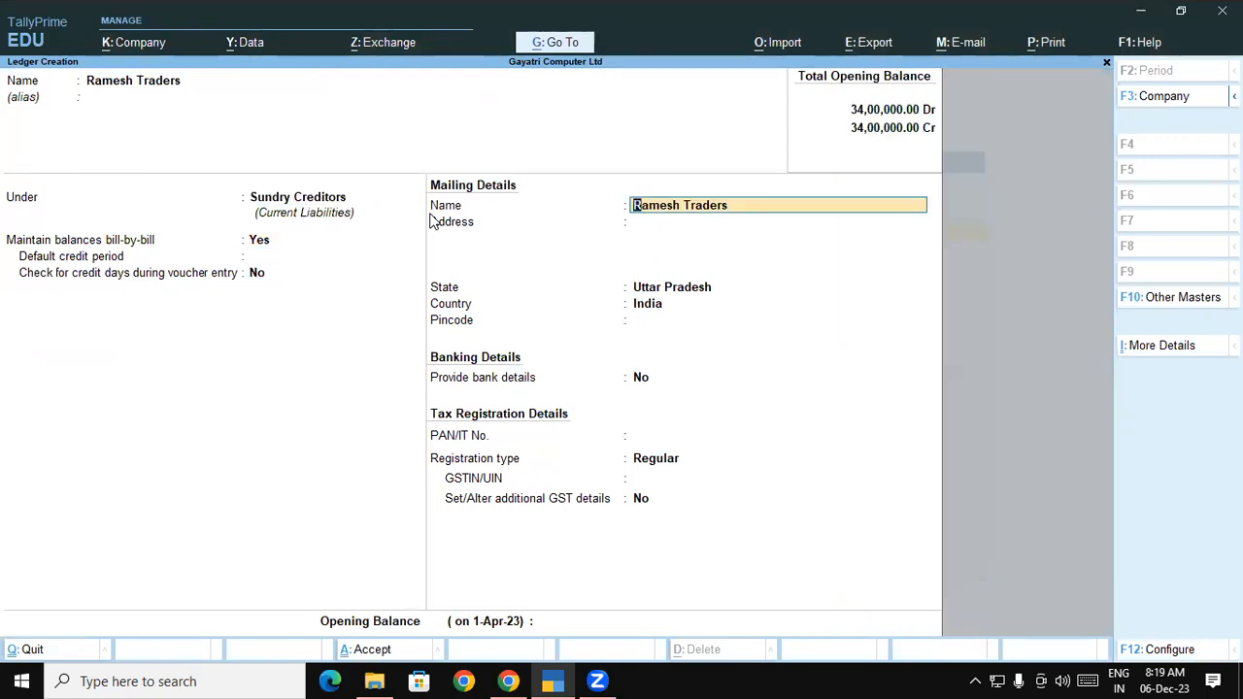
pyautogui.press('Return')
# Copy the supplier's address from the course PDF into the ledger's address field
pyautogui.click(508, 681)
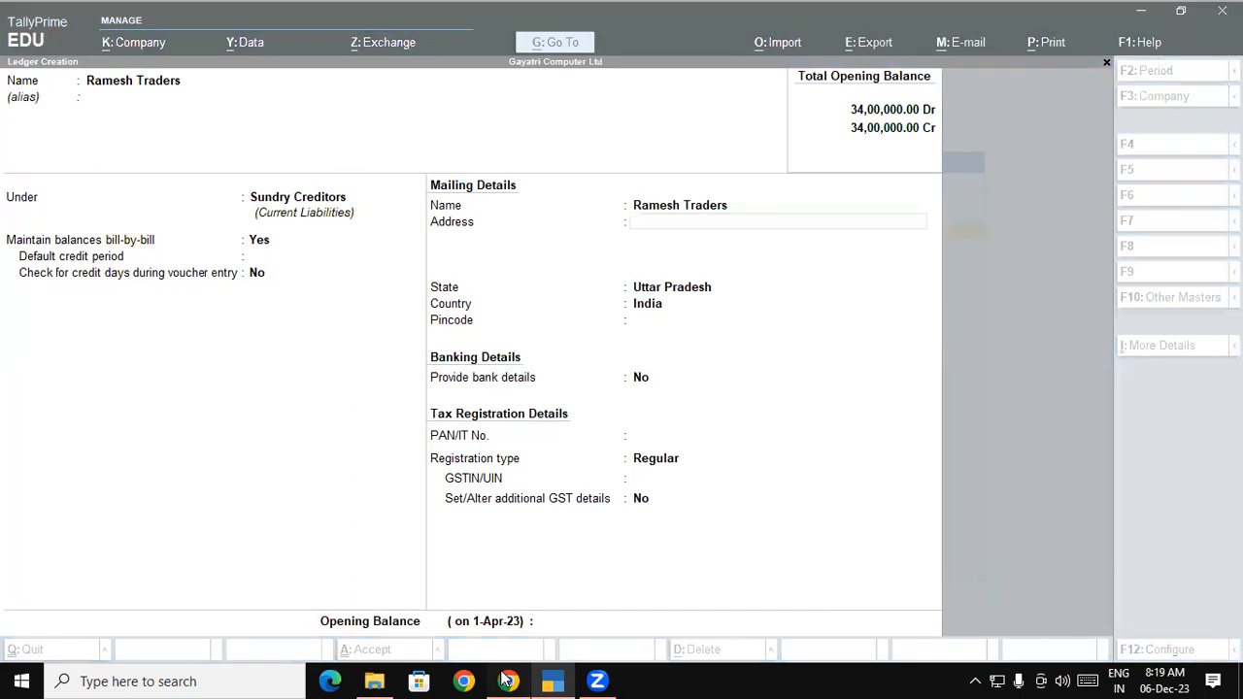
pyautogui.click(296, 388)
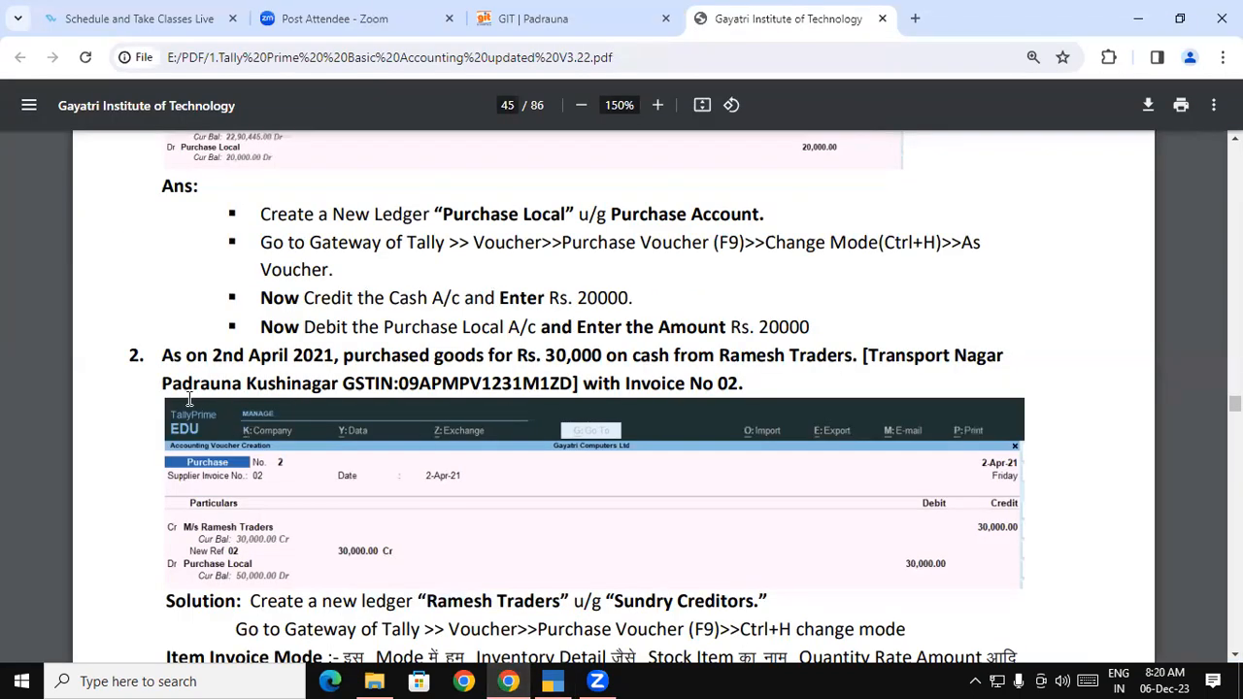
pyautogui.moveTo(163, 384); pyautogui.dragTo(338, 384)
pyautogui.hotkey('ctrl', 'c')
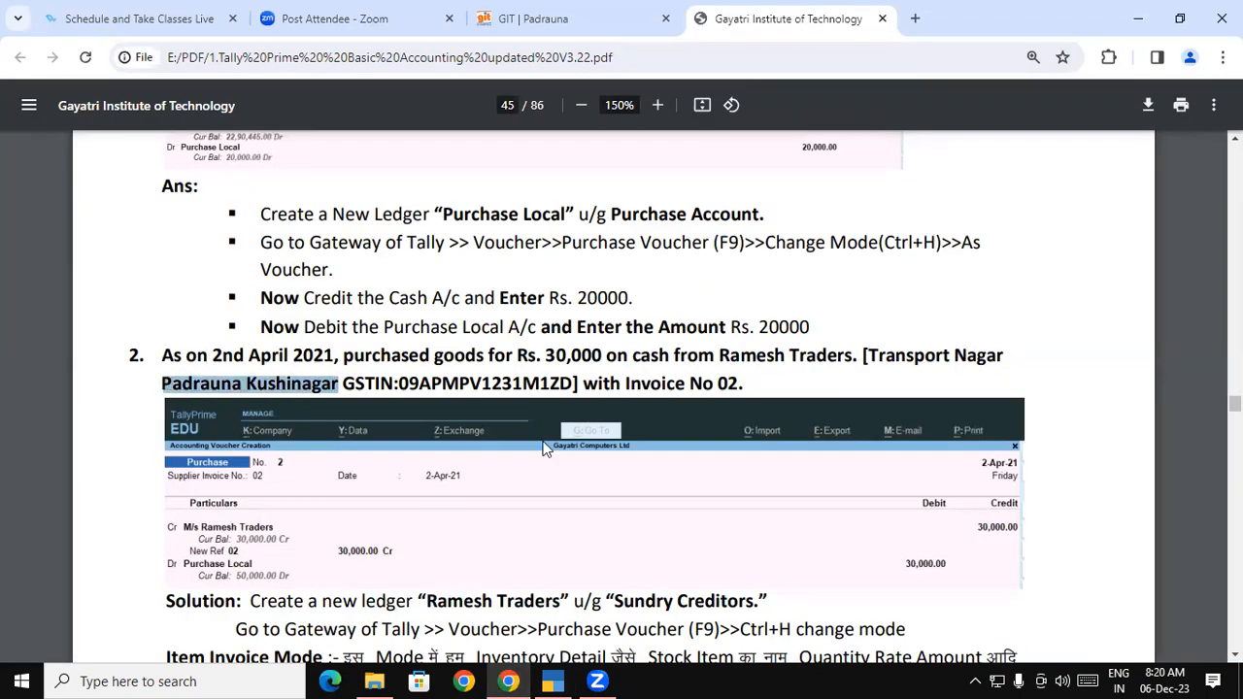
pyautogui.hotkey('alt', 'Tab')
pyautogui.hotkey('ctrl', 'v')
pyautogui.press('Return')
pyautogui.press('Return')
pyautogui.press('Return')
pyautogui.press('Return')
pyautogui.press('Return')
pyautogui.press('Return')
pyautogui.press('Return')
pyautogui.press('Return')
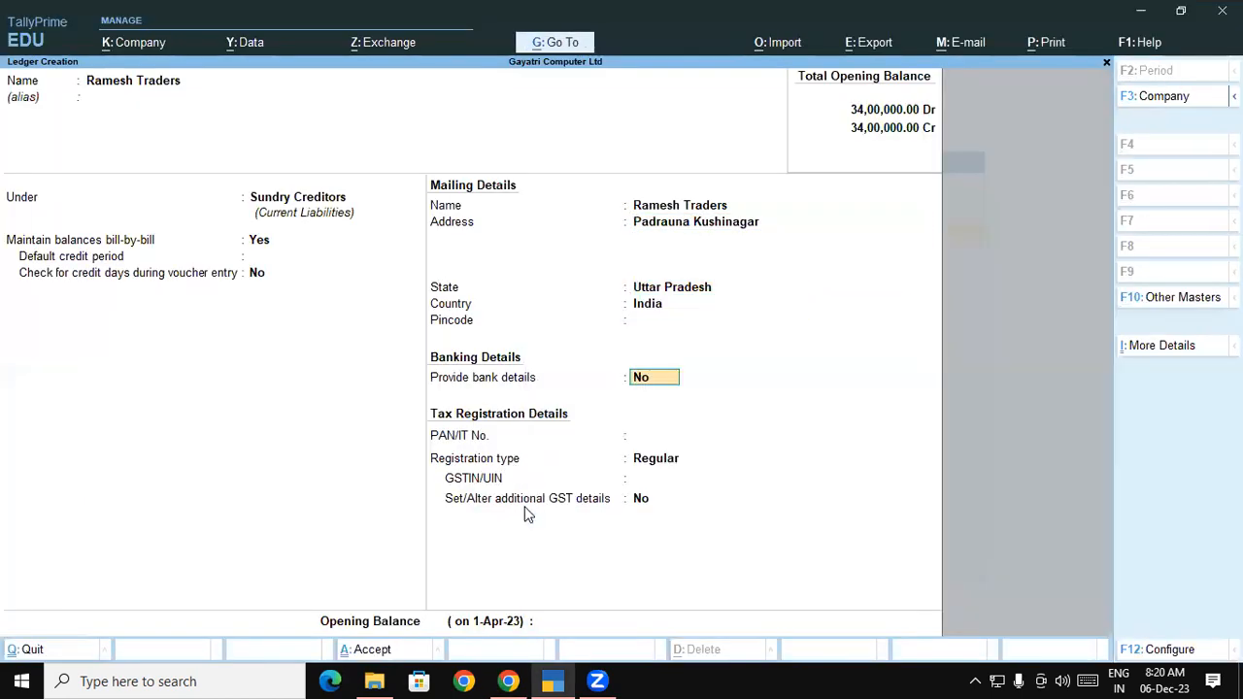
# Copy the supplier's GSTIN from the PDF into the ledger and save it
pyautogui.click(508, 680)
pyautogui.doubleClick(473, 382)
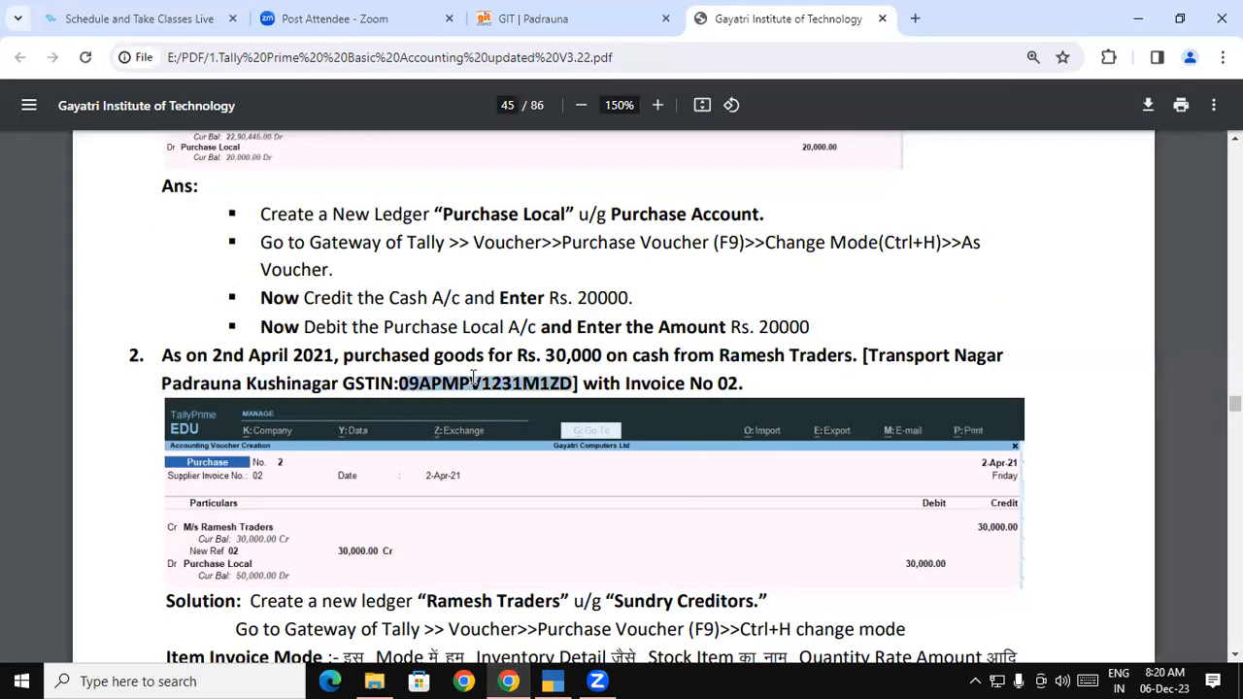
pyautogui.hotkey('alt', 'Tab')
pyautogui.hotkey('ctrl', 'alt', 'v')
pyautogui.press('Return')
pyautogui.press('Return')
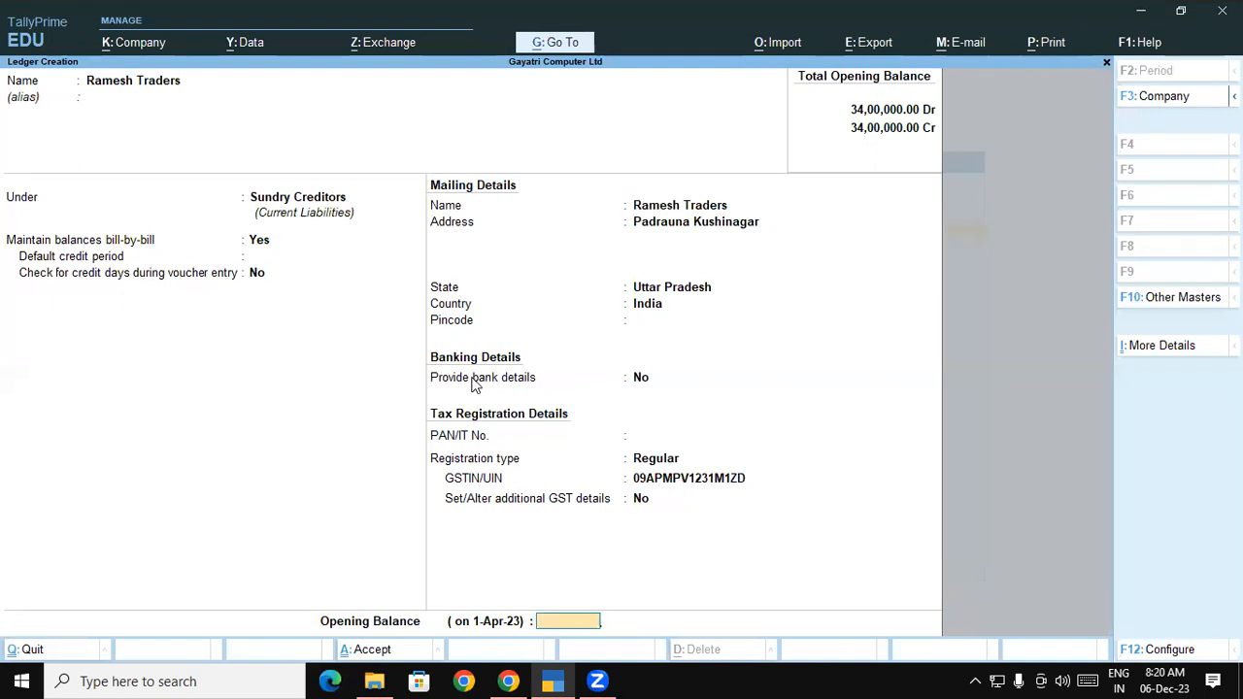
pyautogui.press('Return')
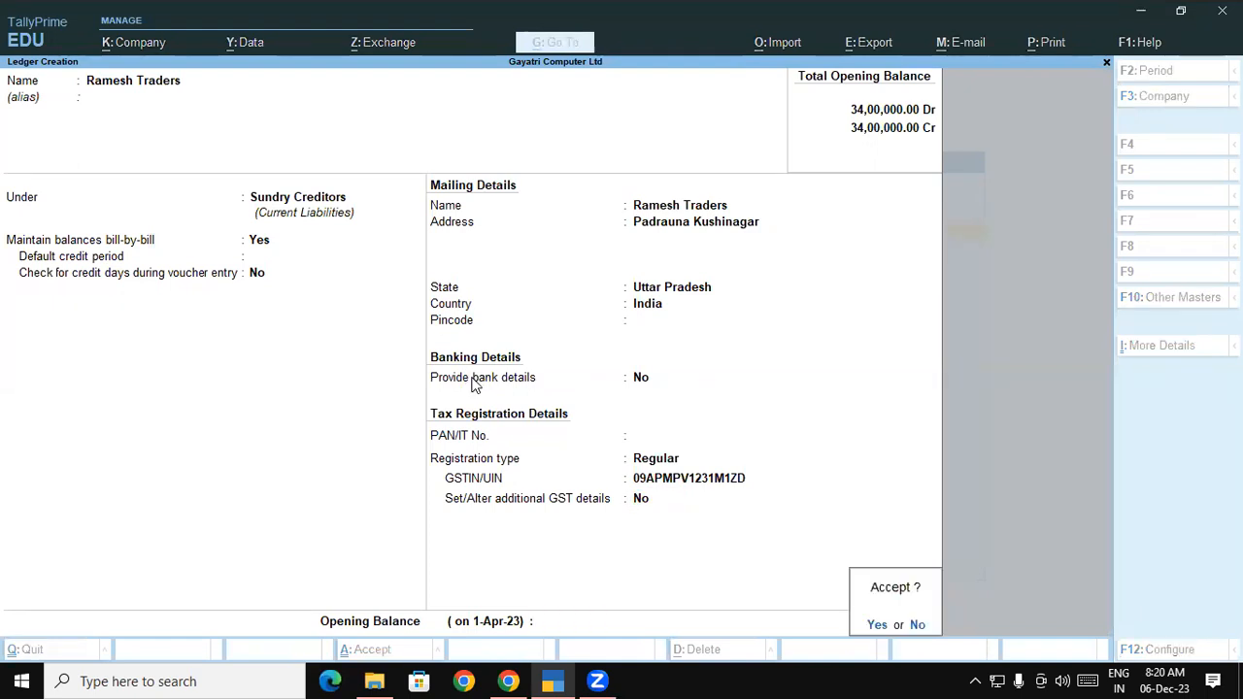
pyautogui.press('Return')
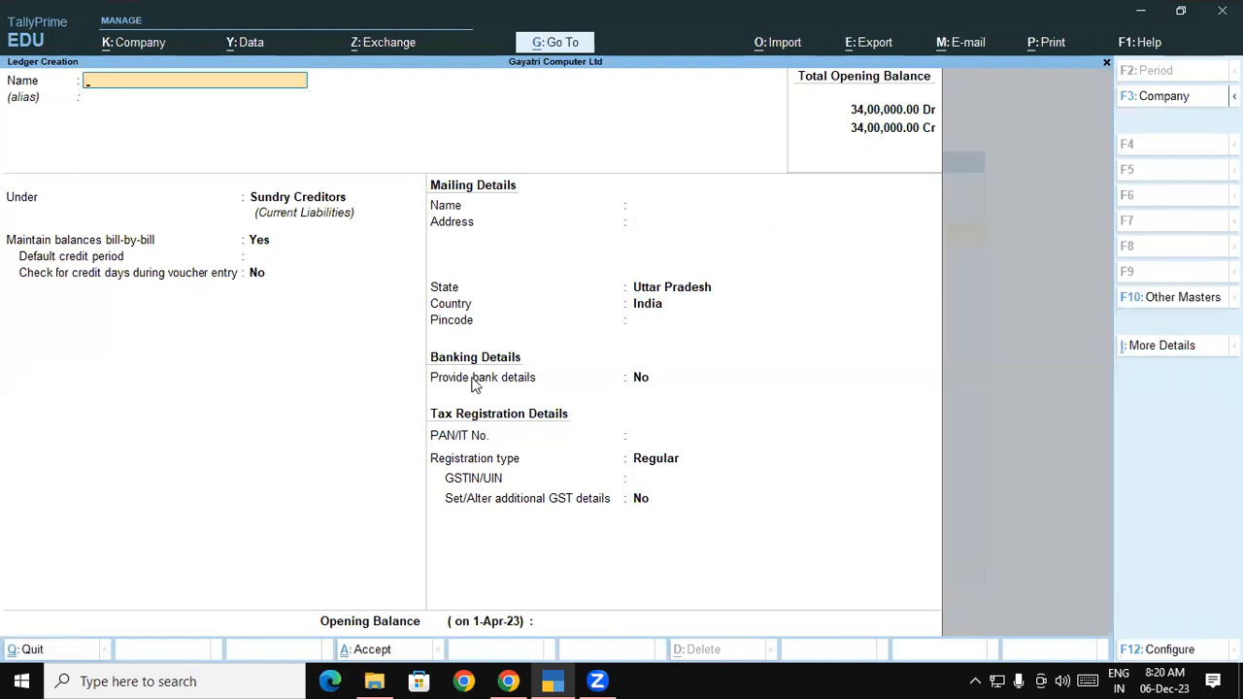
# Back out to Gateway of Tally and open Outstandings > Receivables, showing A K Enterprises 11,000
pyautogui.press('Escape')
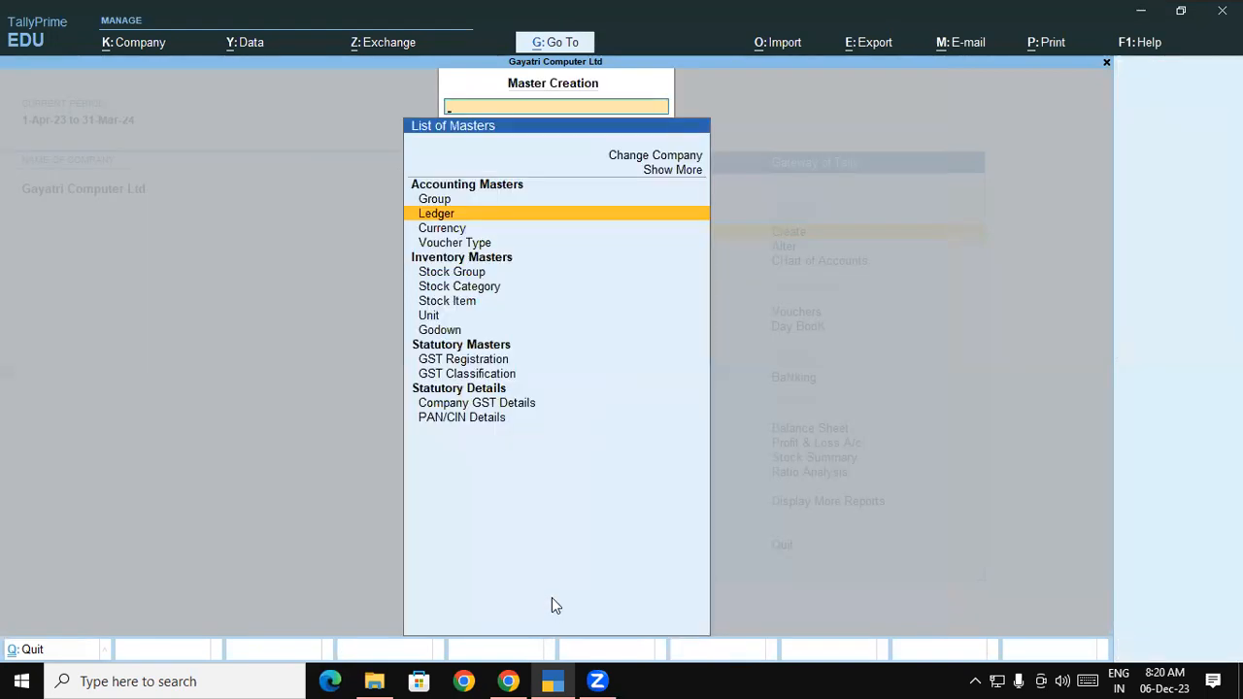
pyautogui.press('Escape')
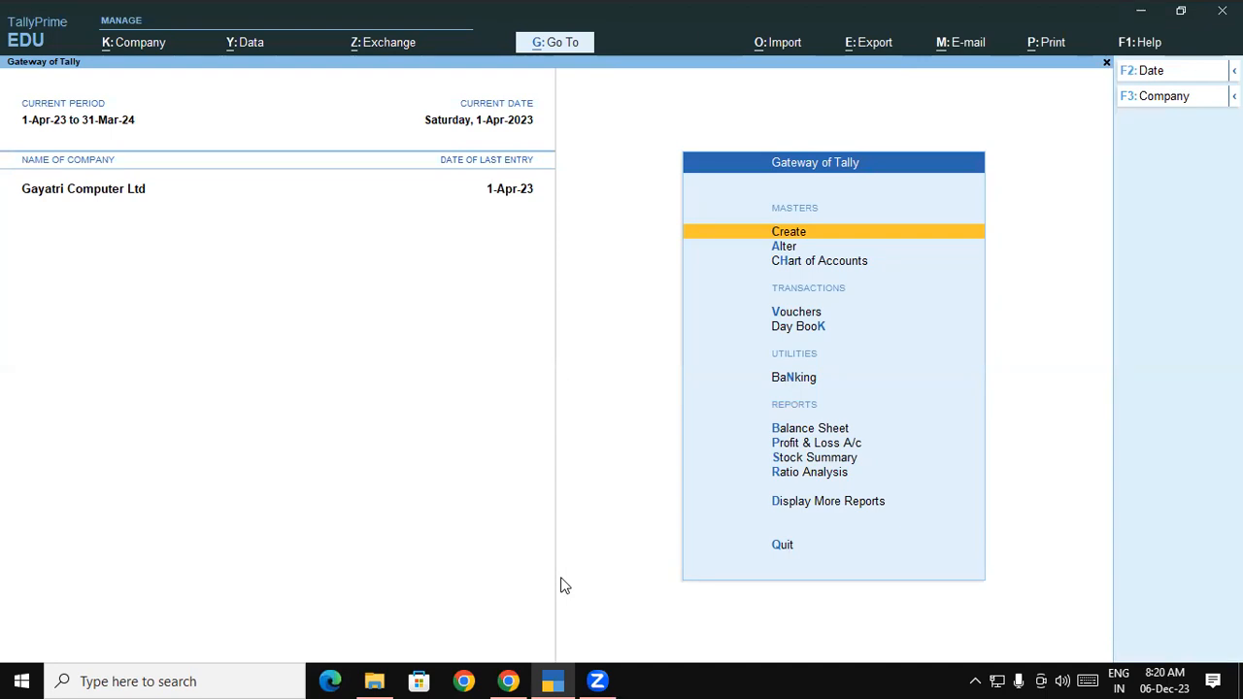
pyautogui.click(823, 504)
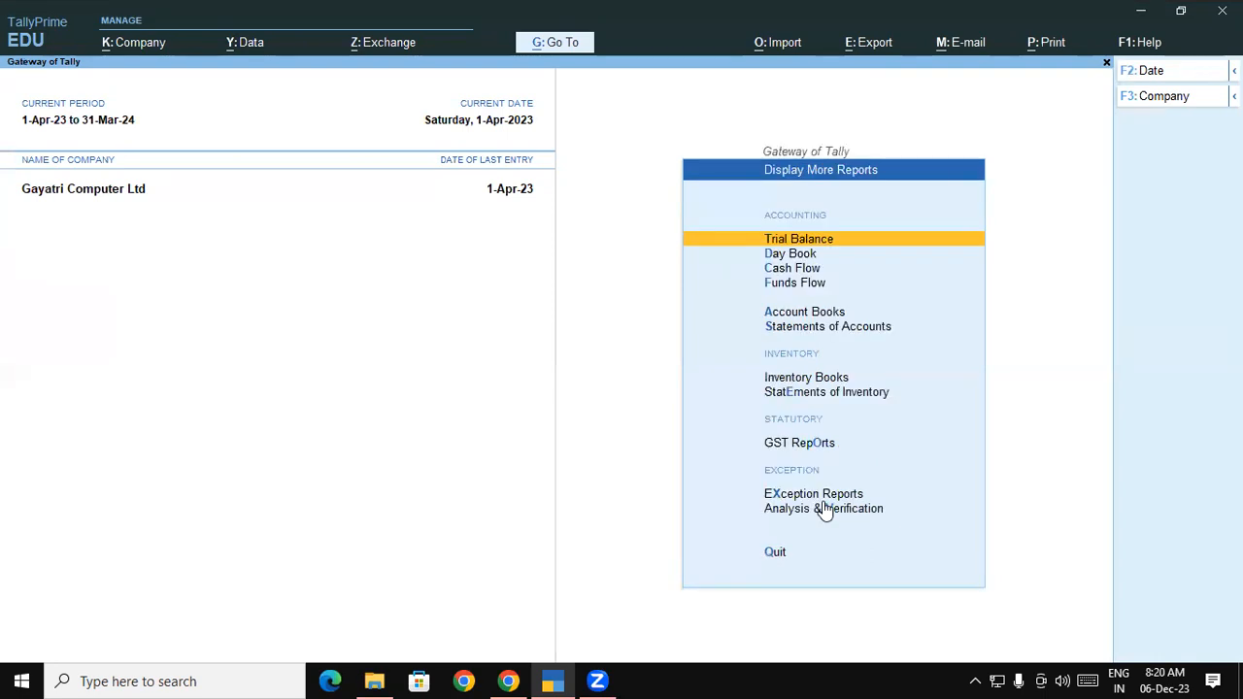
pyautogui.click(817, 328)
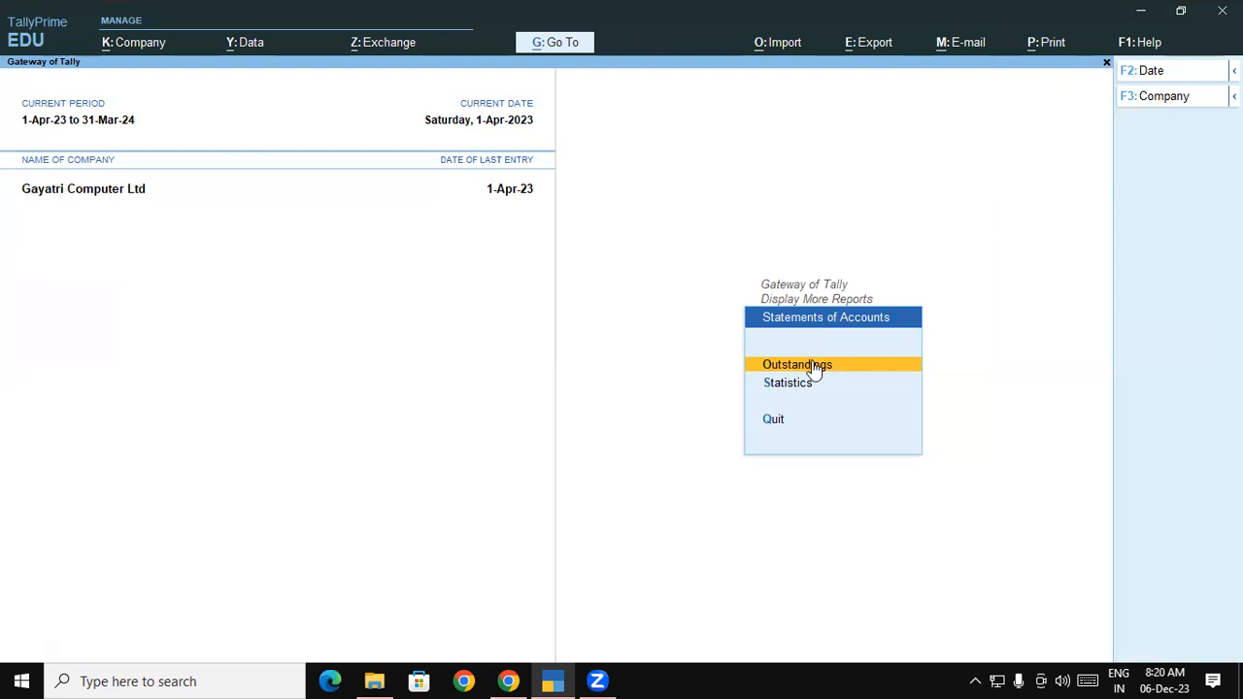
pyautogui.click(814, 369)
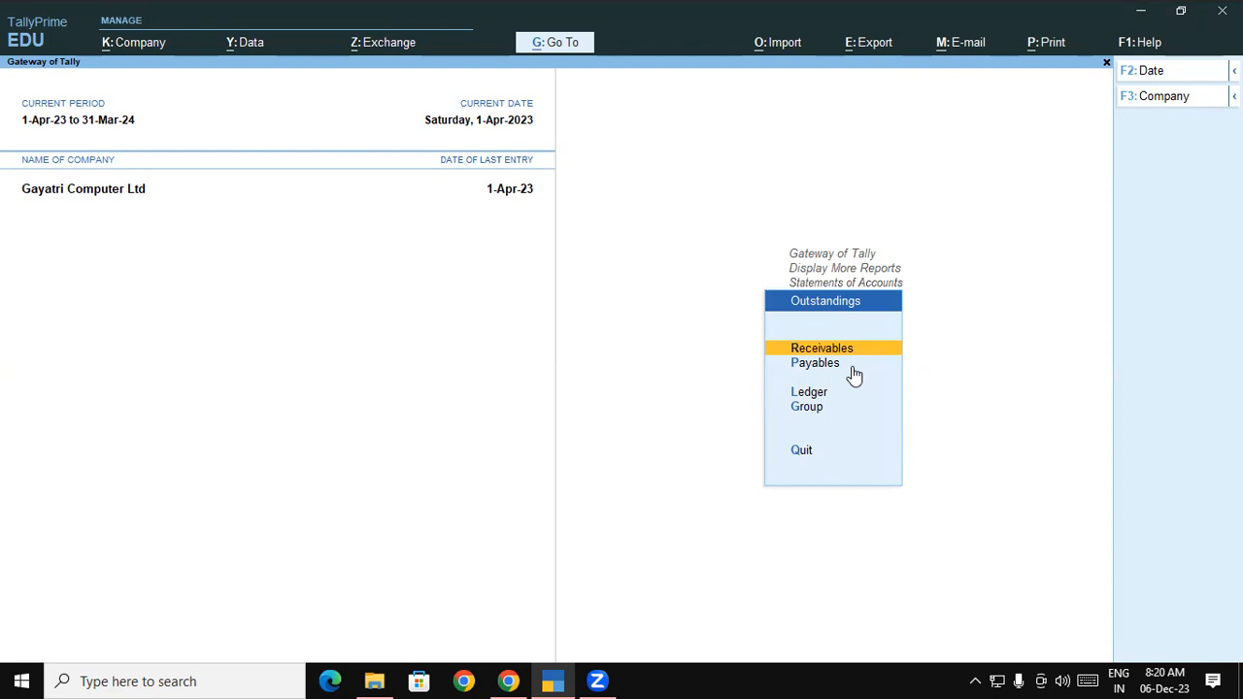
pyautogui.press('Return')
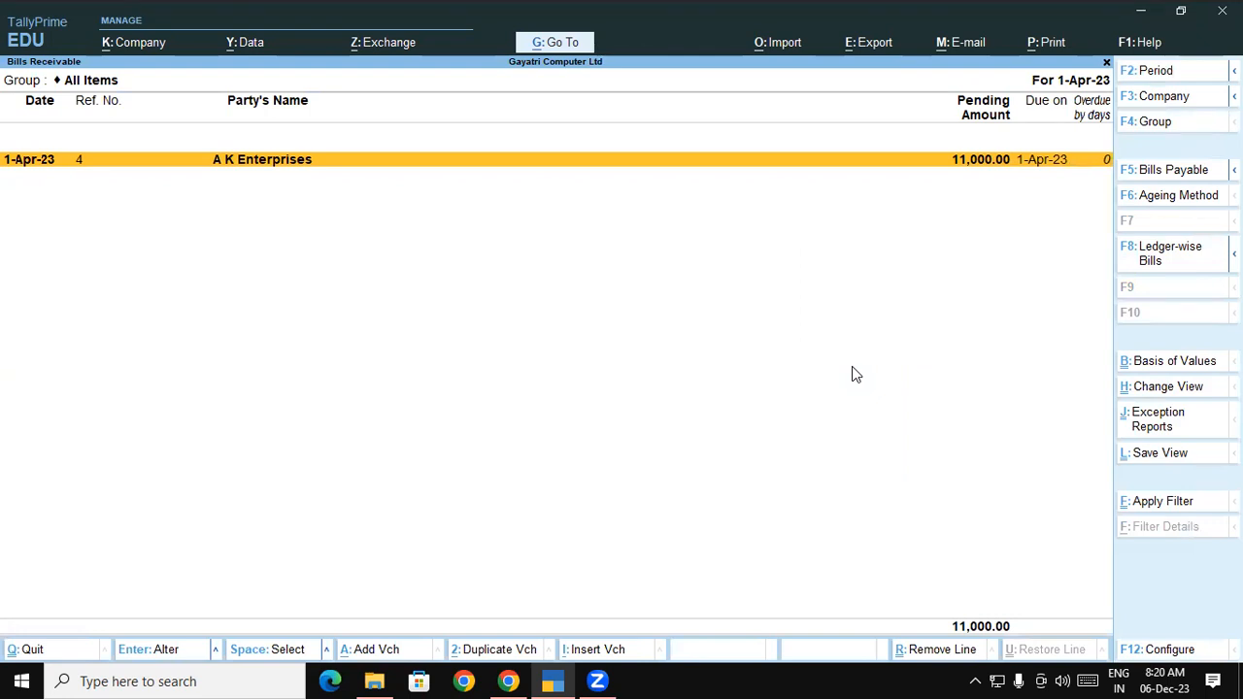
# Check the empty Bills Payable report, open voucher entry, and switch to the course PDF
pyautogui.press('Escape')
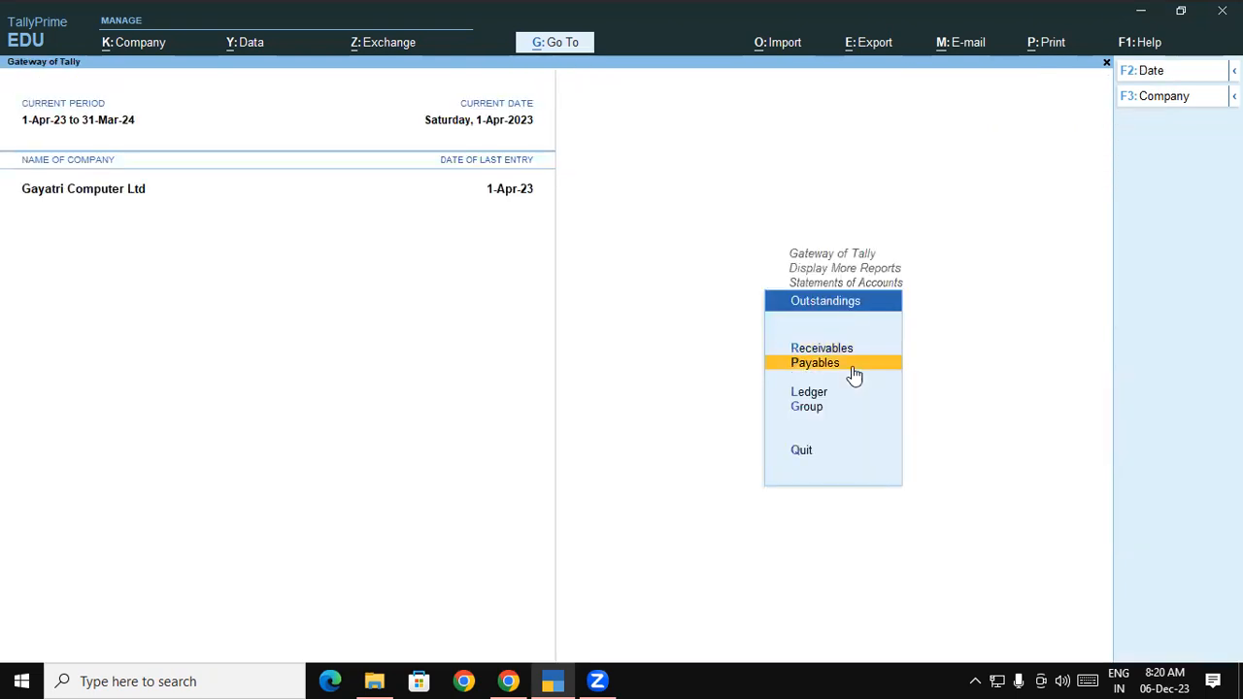
pyautogui.click(853, 367)
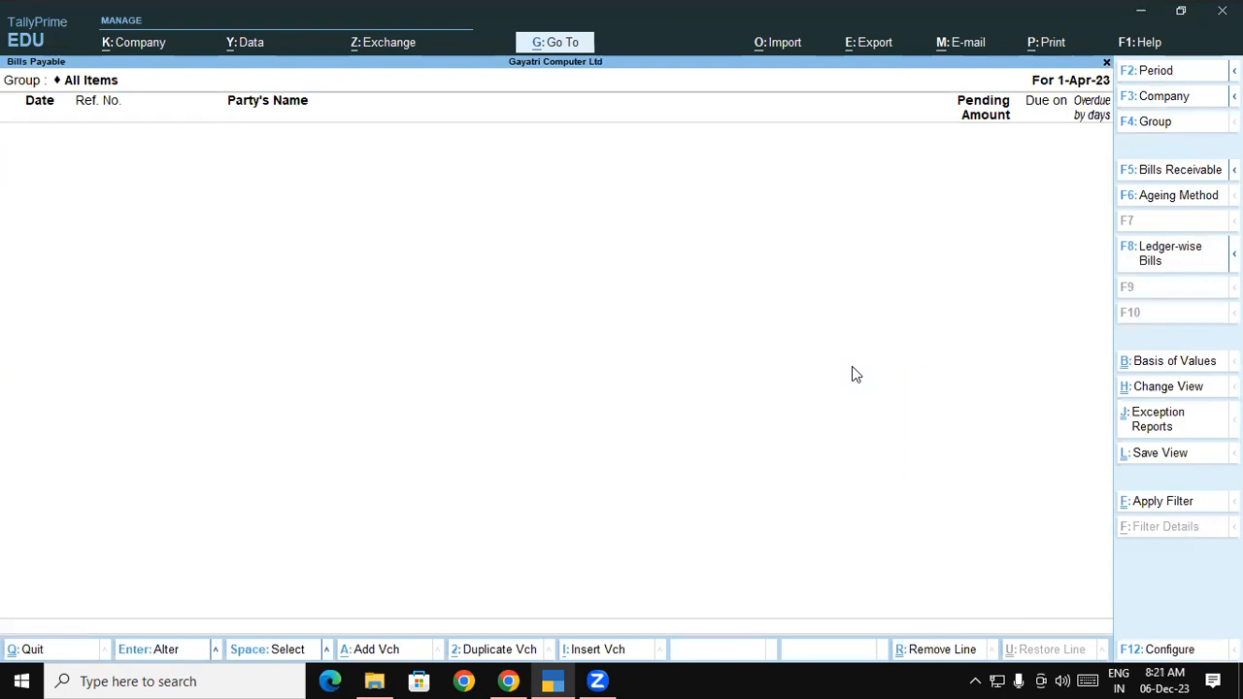
pyautogui.press('Escape')
pyautogui.press('Escape')
pyautogui.press('Escape')
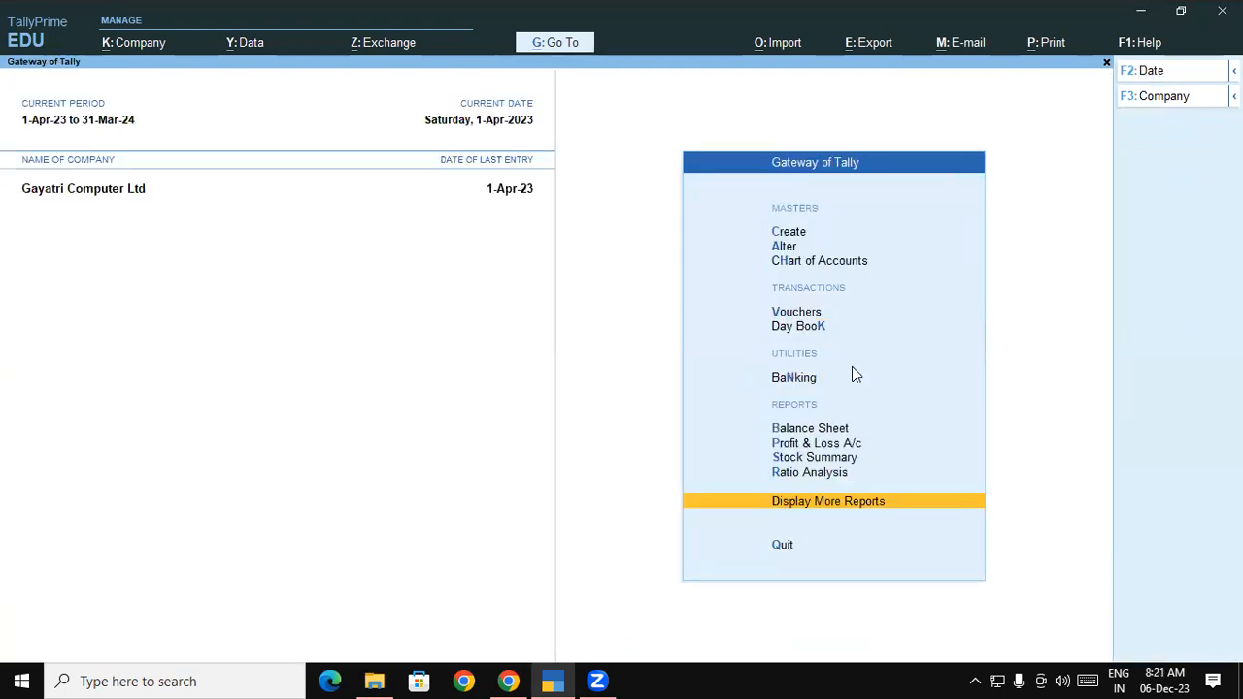
pyautogui.press('Up')
pyautogui.press('Up')
pyautogui.press('Up')
pyautogui.press('Up')
pyautogui.press('Up')
pyautogui.press('Up')
pyautogui.press('Up')
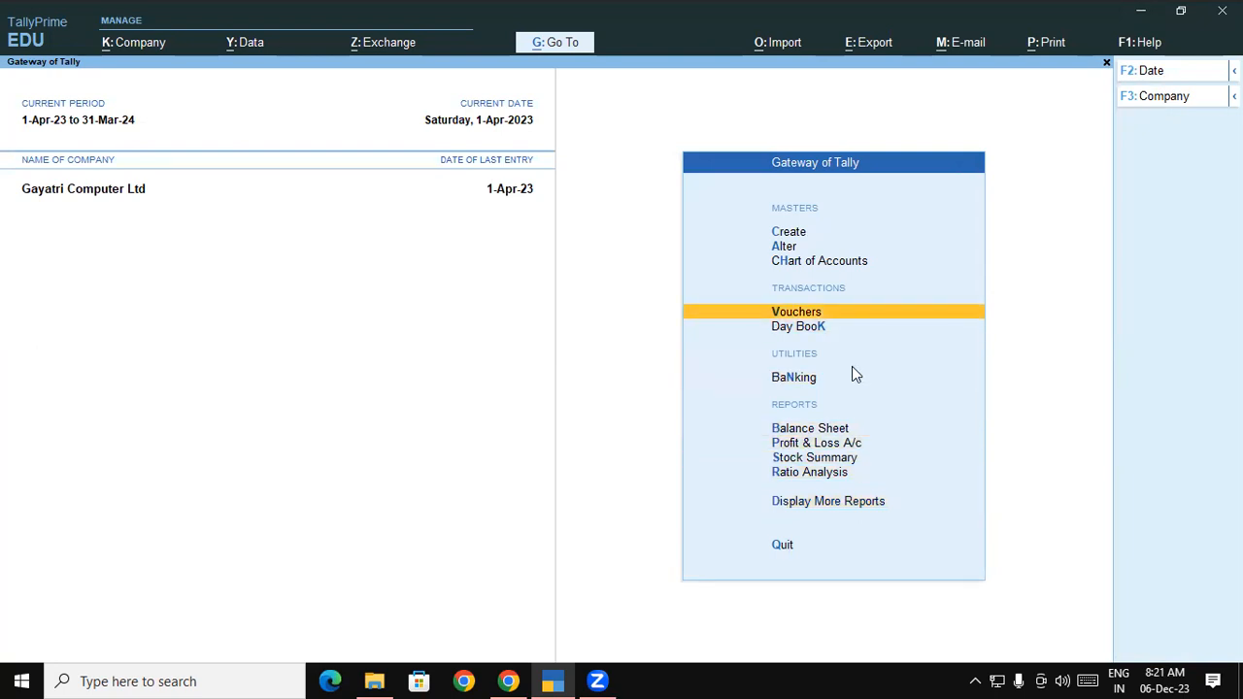
pyautogui.press('Return')
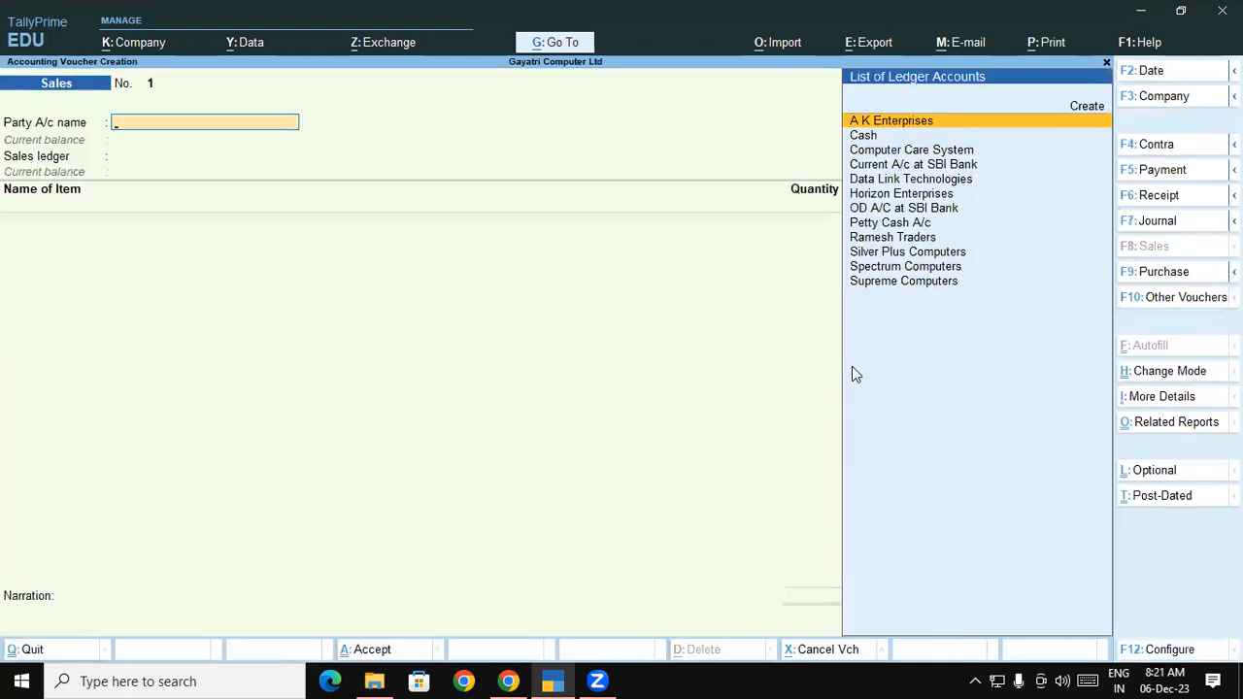
pyautogui.hotkey('alt', 'Tab')
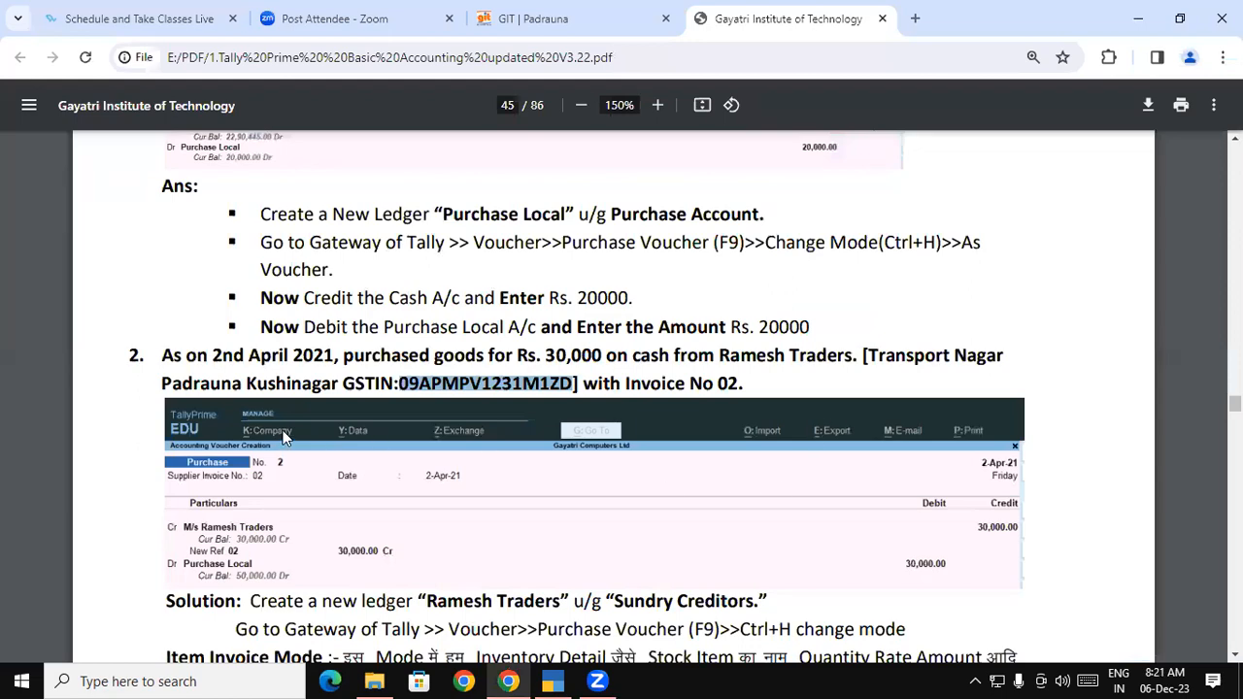
# Start a Purchase voucher in As Voucher mode with supplier invoice 02 dated 1-Apr-23
pyautogui.hotkey('alt', 'Tab')
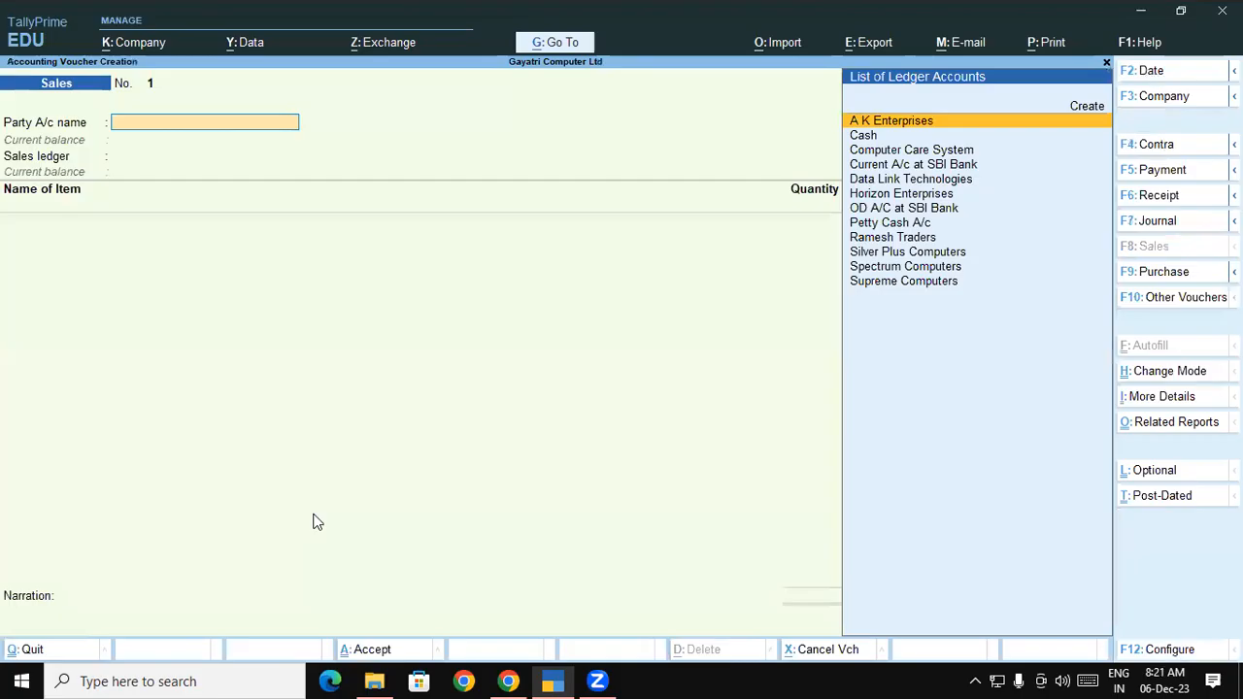
pyautogui.click(1162, 271)
pyautogui.hotkey('ctrl', 'h')
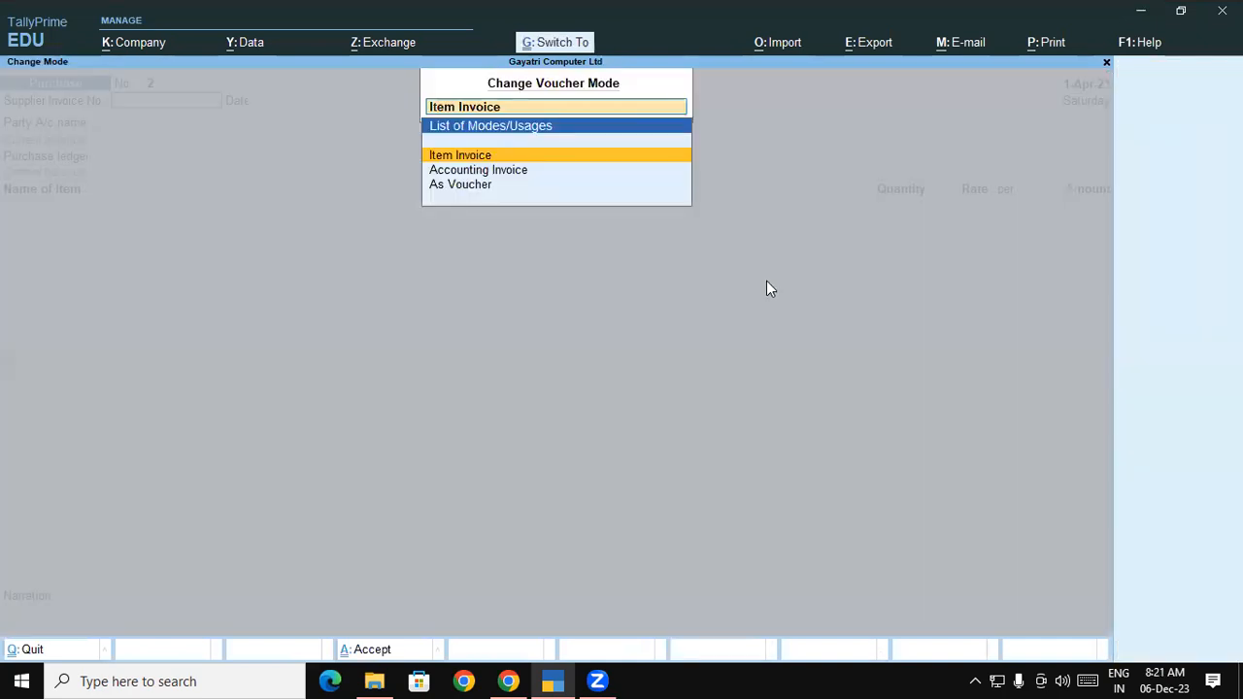
pyautogui.press('Down')
pyautogui.press('Down')
pyautogui.press('Return')
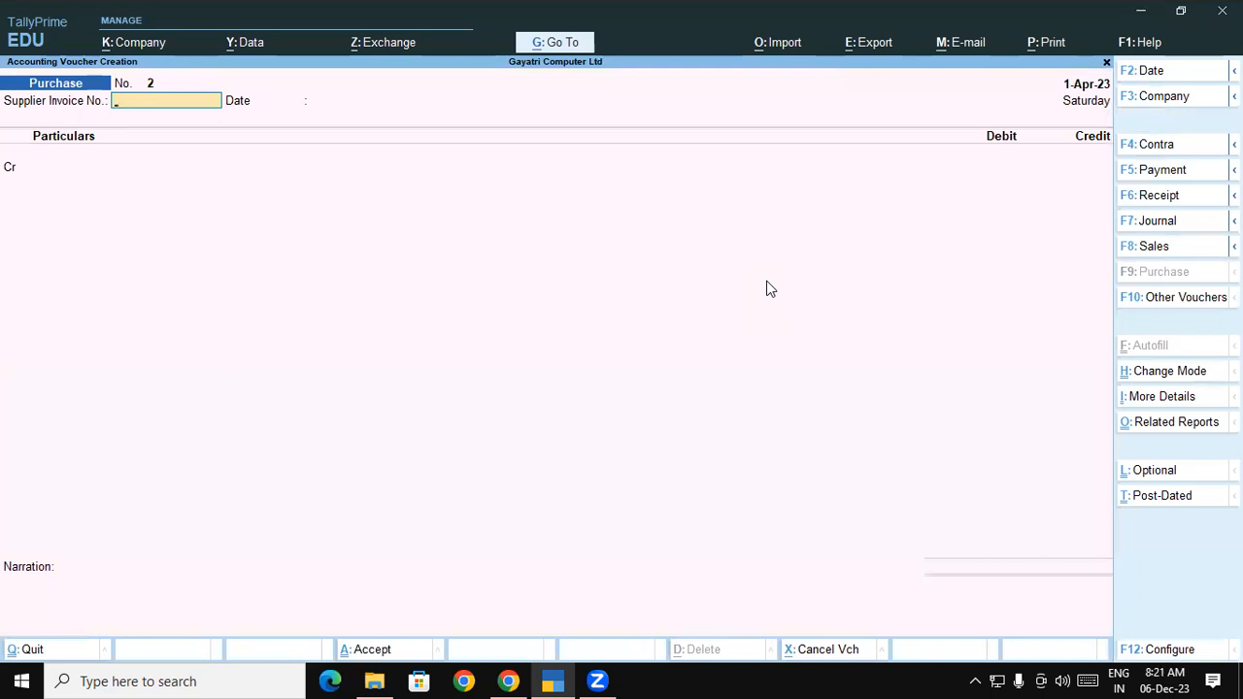
pyautogui.write('02')
pyautogui.press('Return')
pyautogui.press('Return')
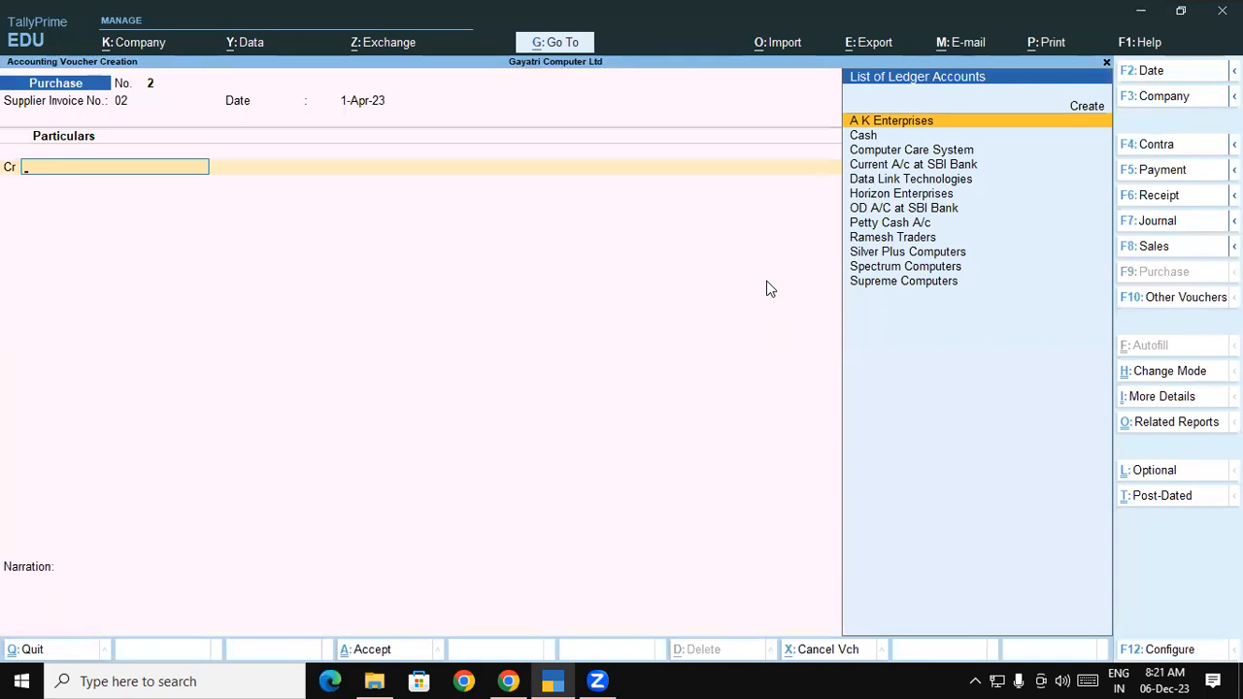
# Credit Ramesh Traders 30,000 as New Ref 02, debit Purchase Local 30,000, and save
pyautogui.write('Ra')
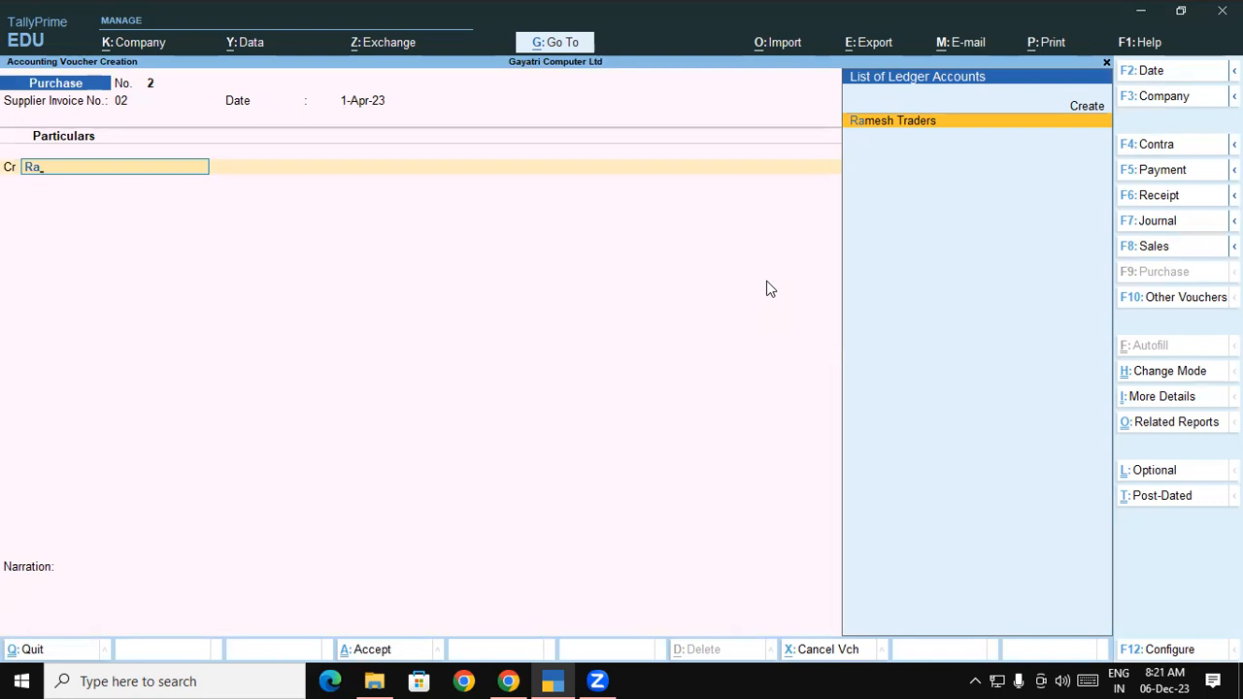
pyautogui.press('Return')
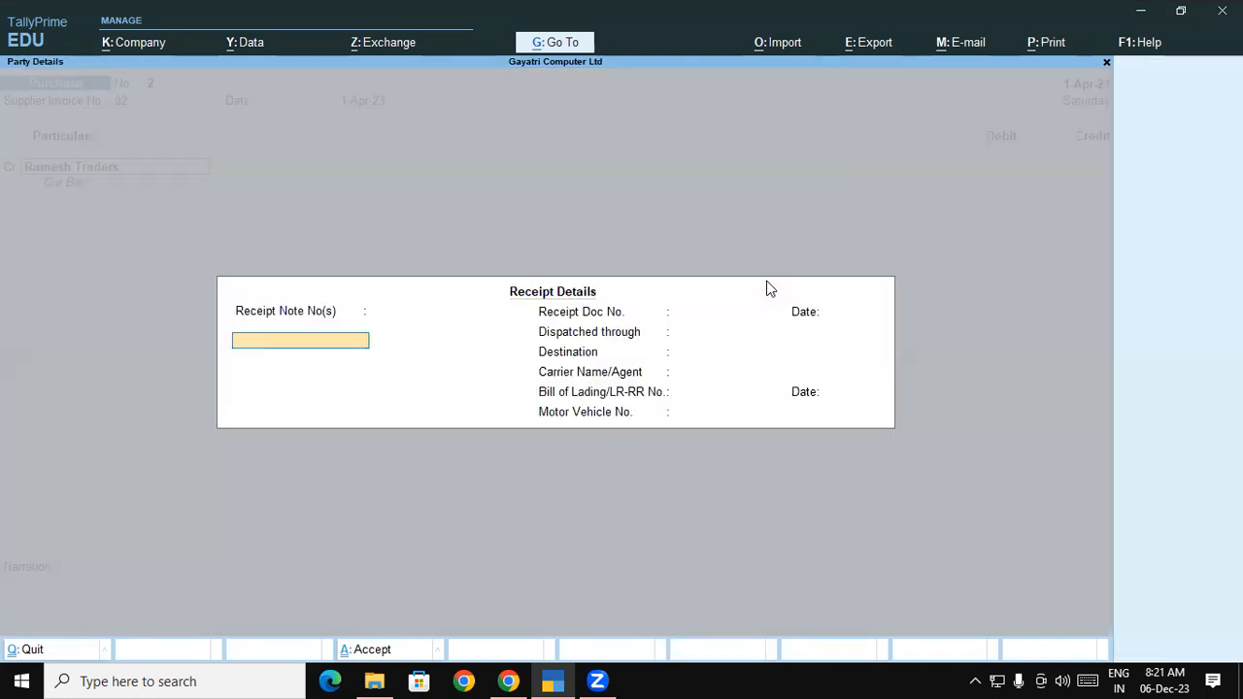
pyautogui.press('Return')
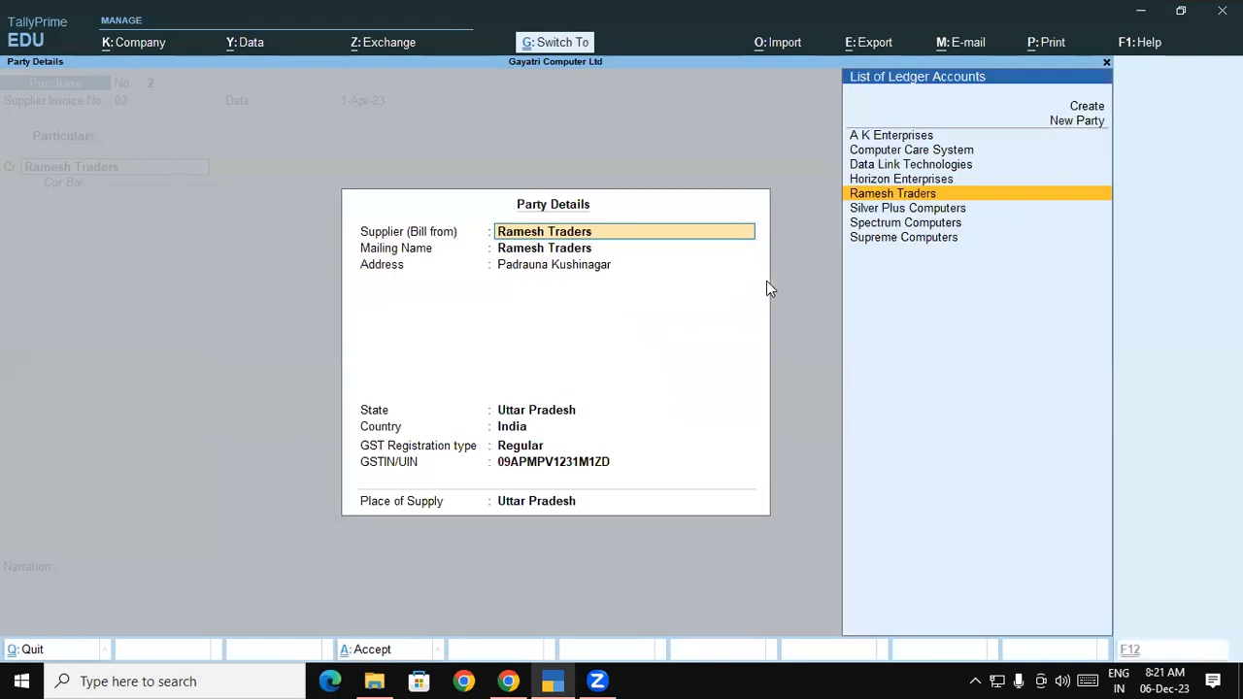
pyautogui.hotkey('ctrl', 'a')
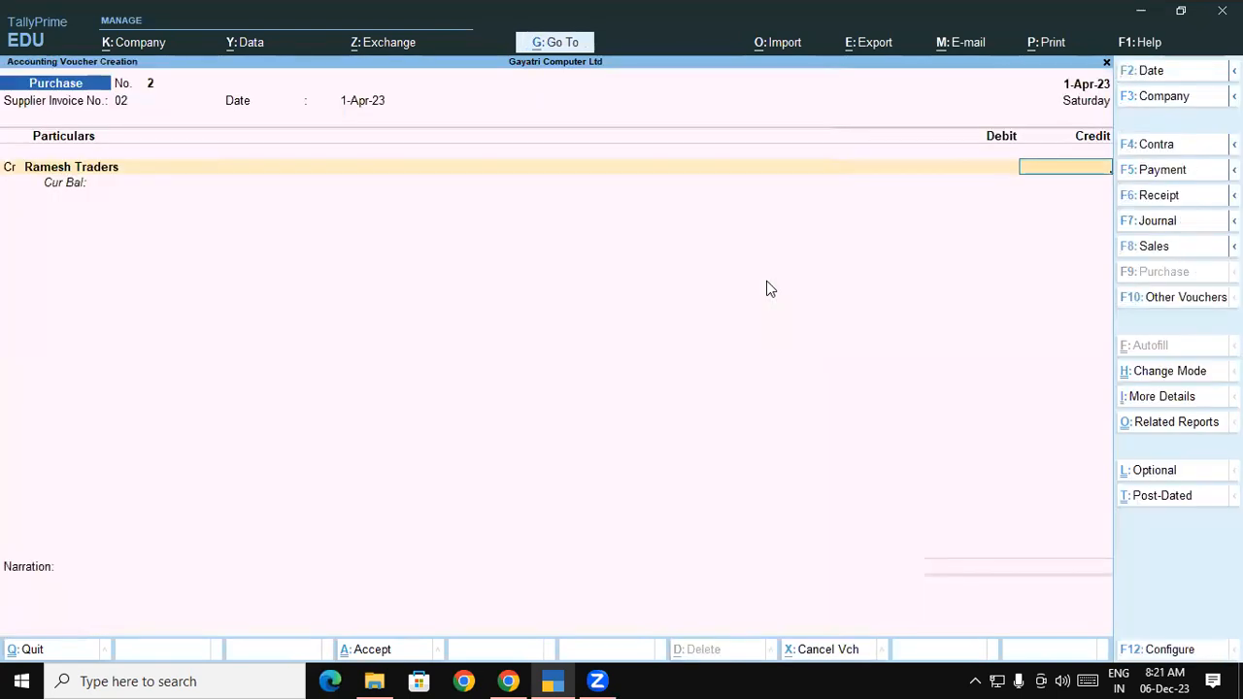
pyautogui.write('30000')
pyautogui.press('Return')
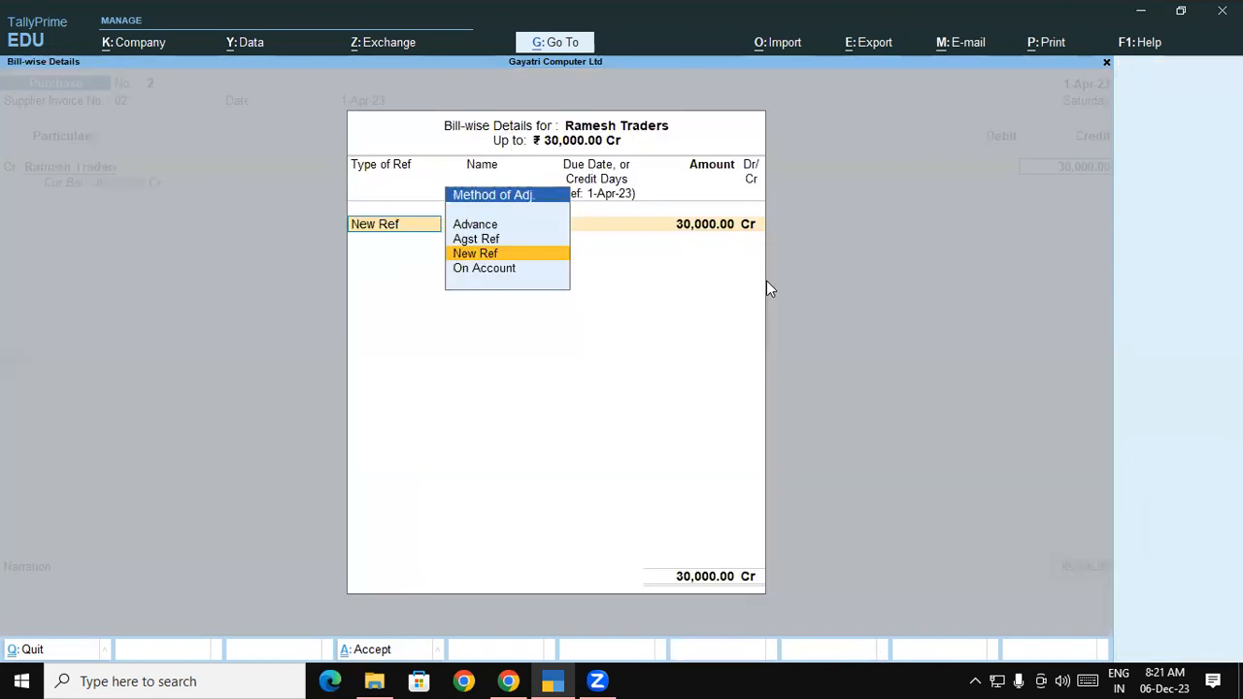
pyautogui.press('Return')
pyautogui.press('Return')
pyautogui.press('Return')
pyautogui.press('Return')
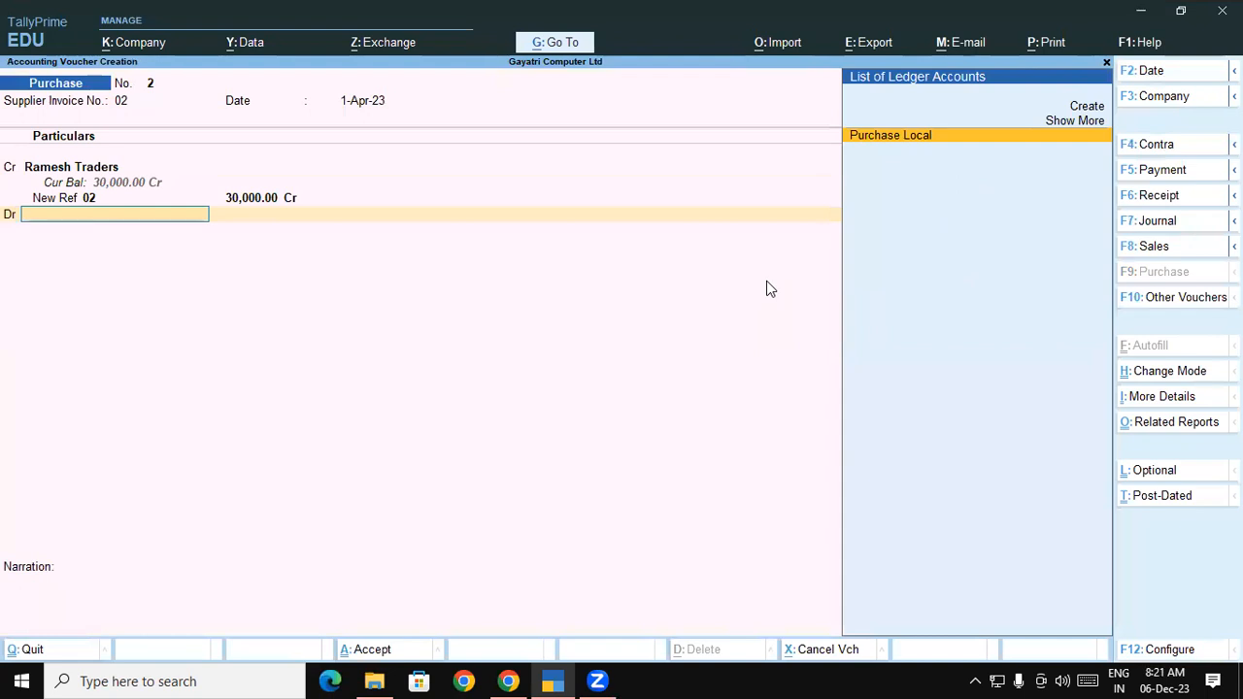
pyautogui.press('Return')
pyautogui.press('Return')
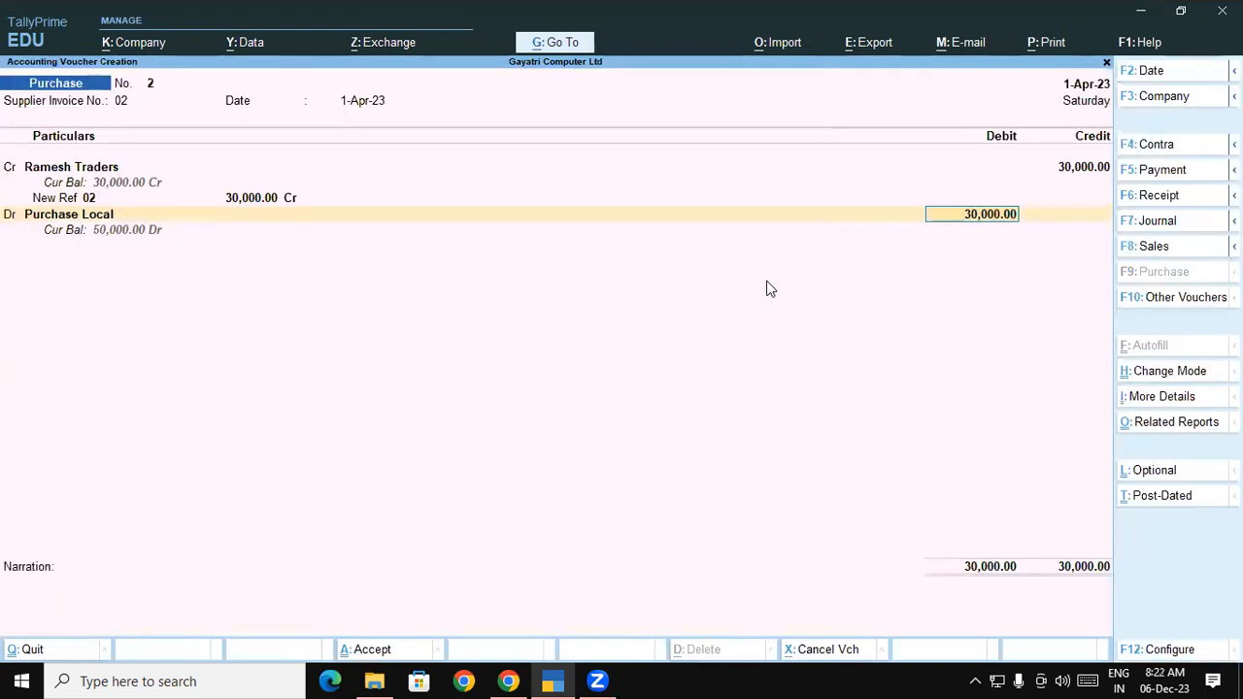
pyautogui.press('ctrl')
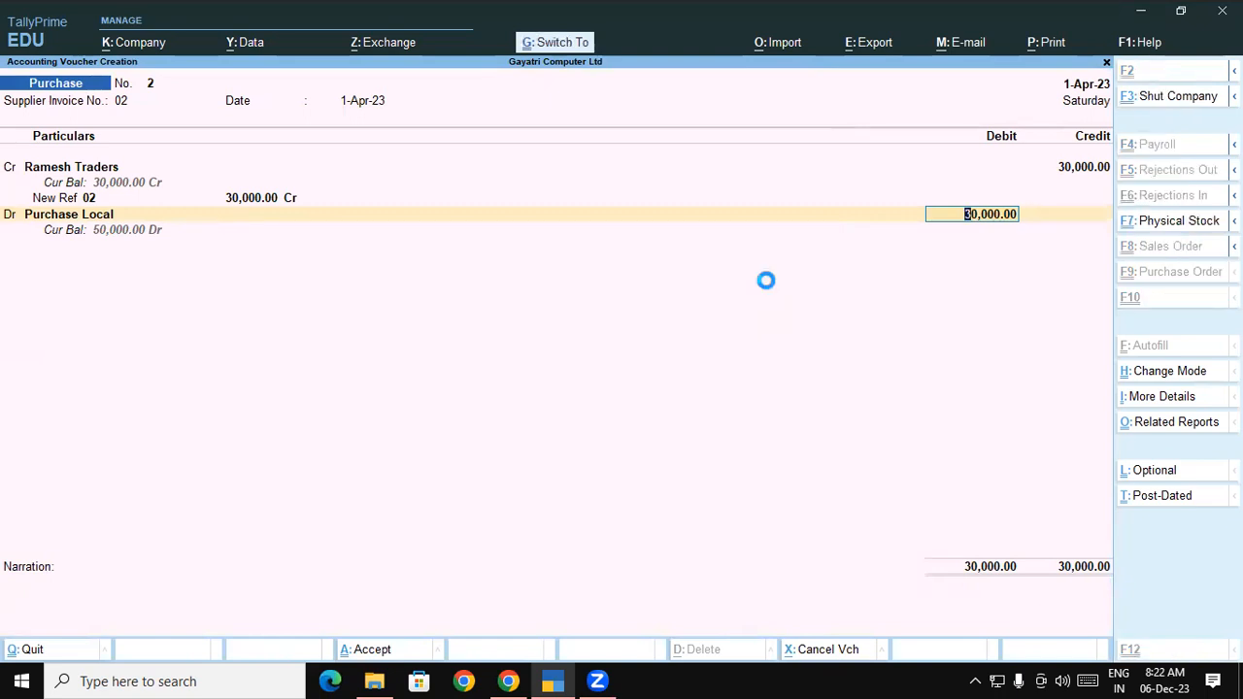
pyautogui.hotkey('ctrl', 'a')
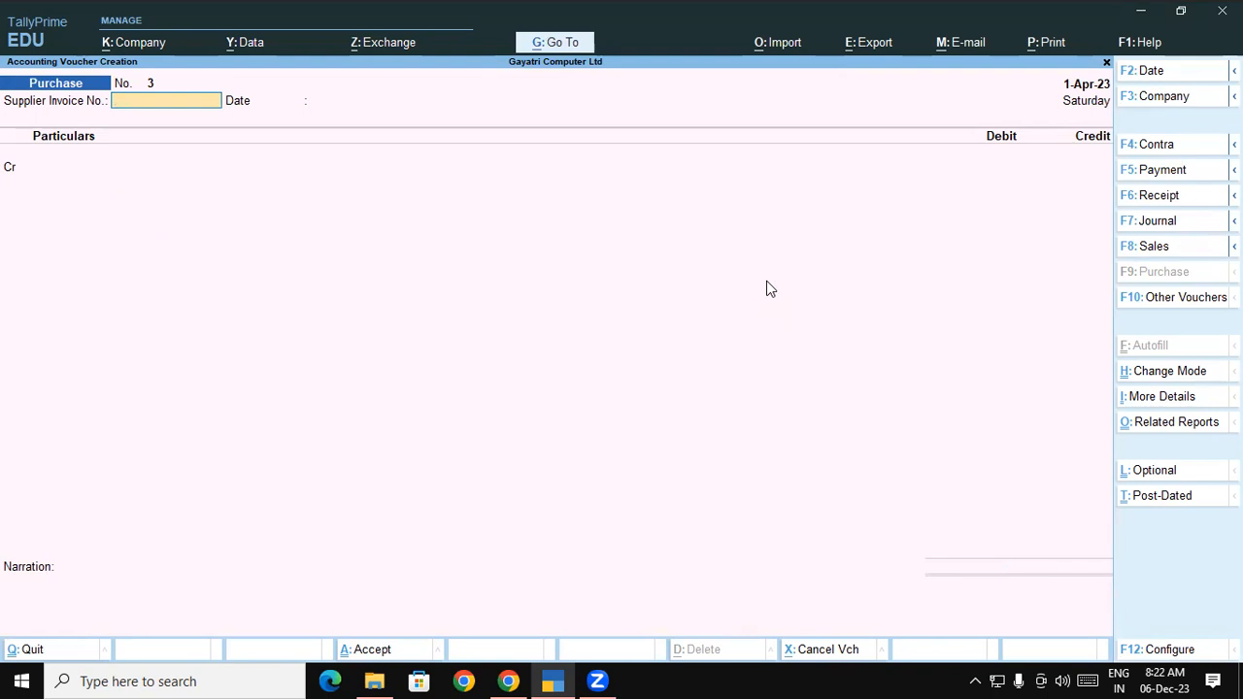
# Open Outstandings > Payables showing Ramesh Traders bill 02 with 30,000 pending, then switch to Chrome
pyautogui.press('Escape')
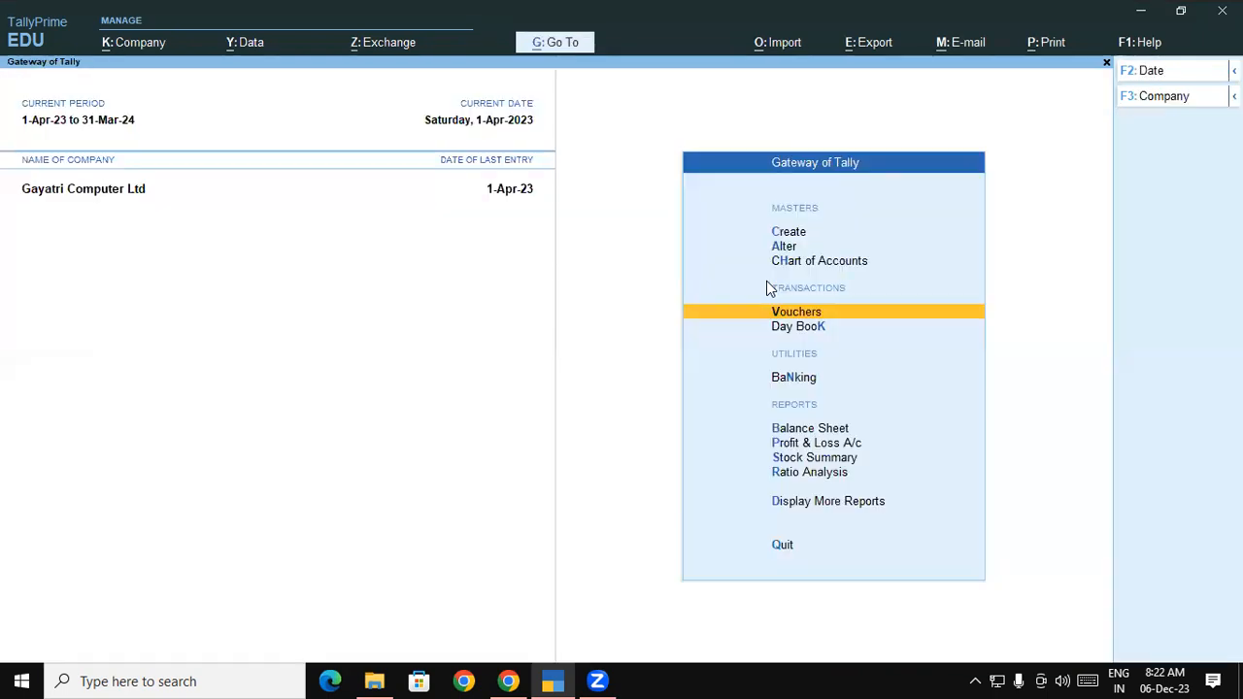
pyautogui.click(842, 501)
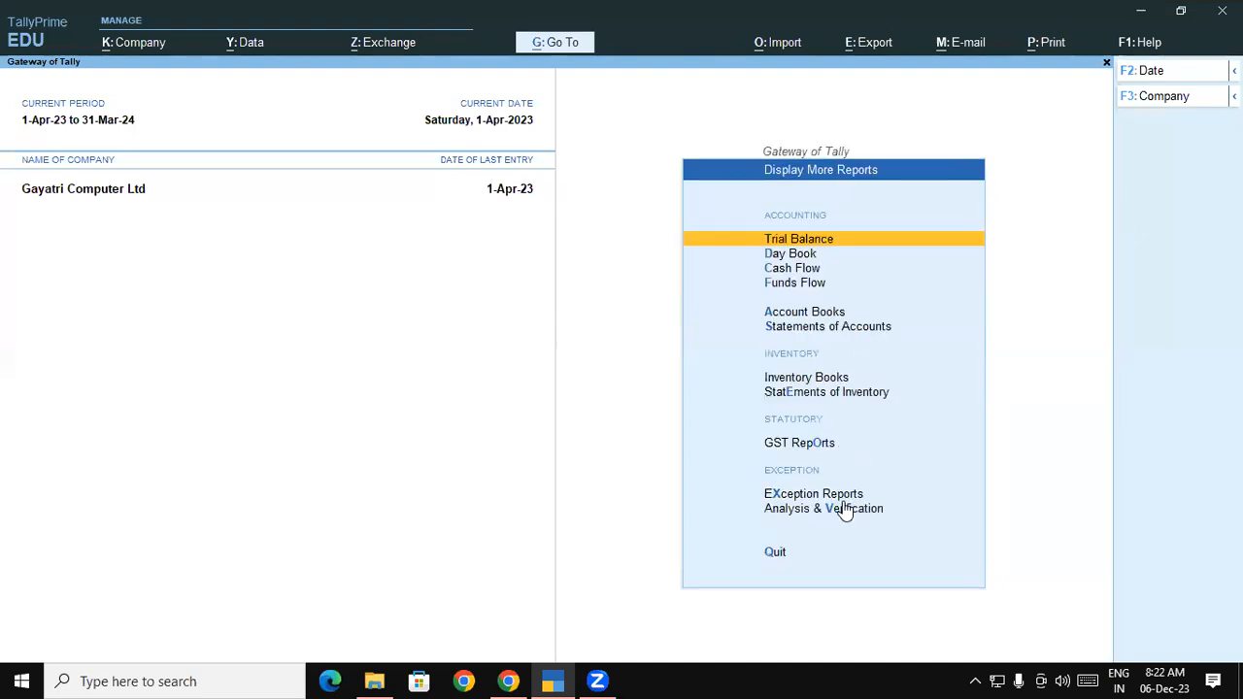
pyautogui.click(816, 328)
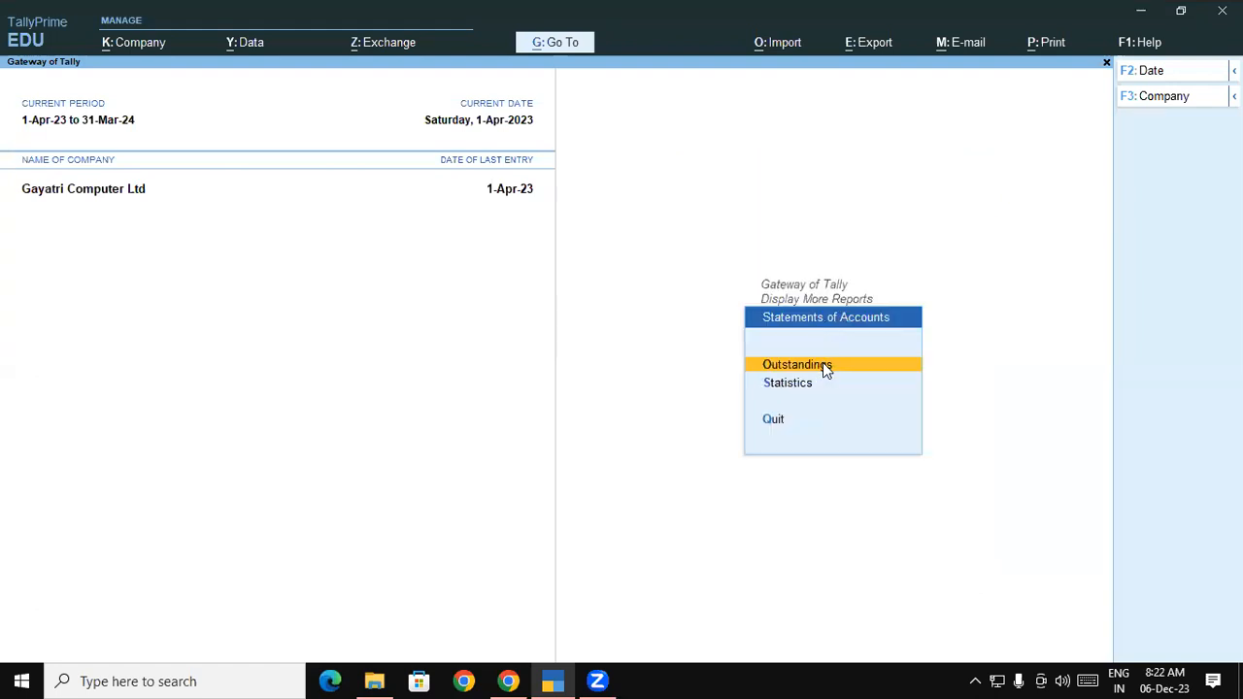
pyautogui.click(824, 366)
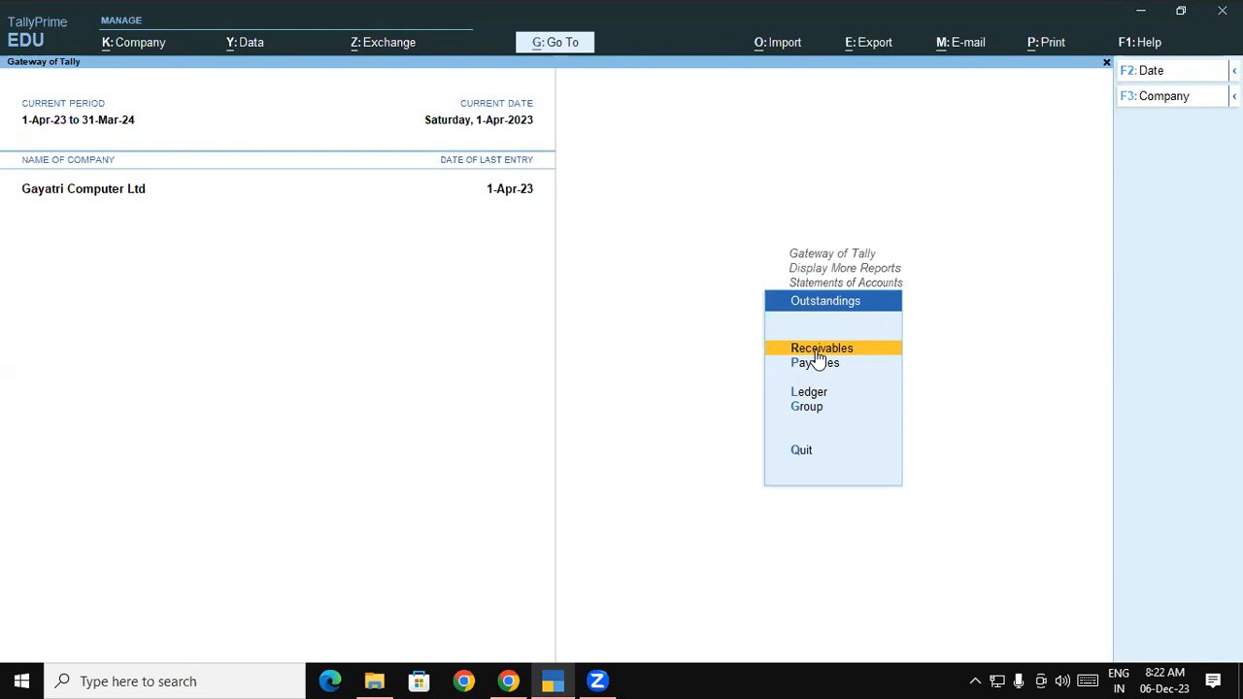
pyautogui.click(814, 364)
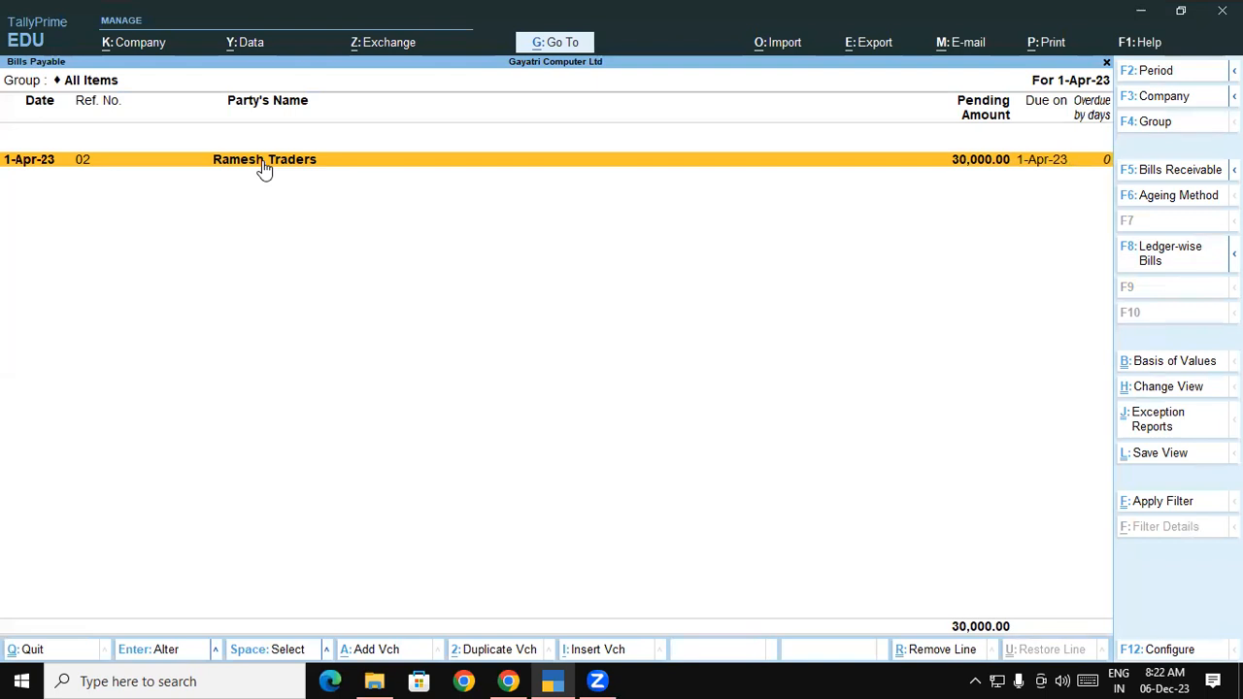
pyautogui.click(508, 680)
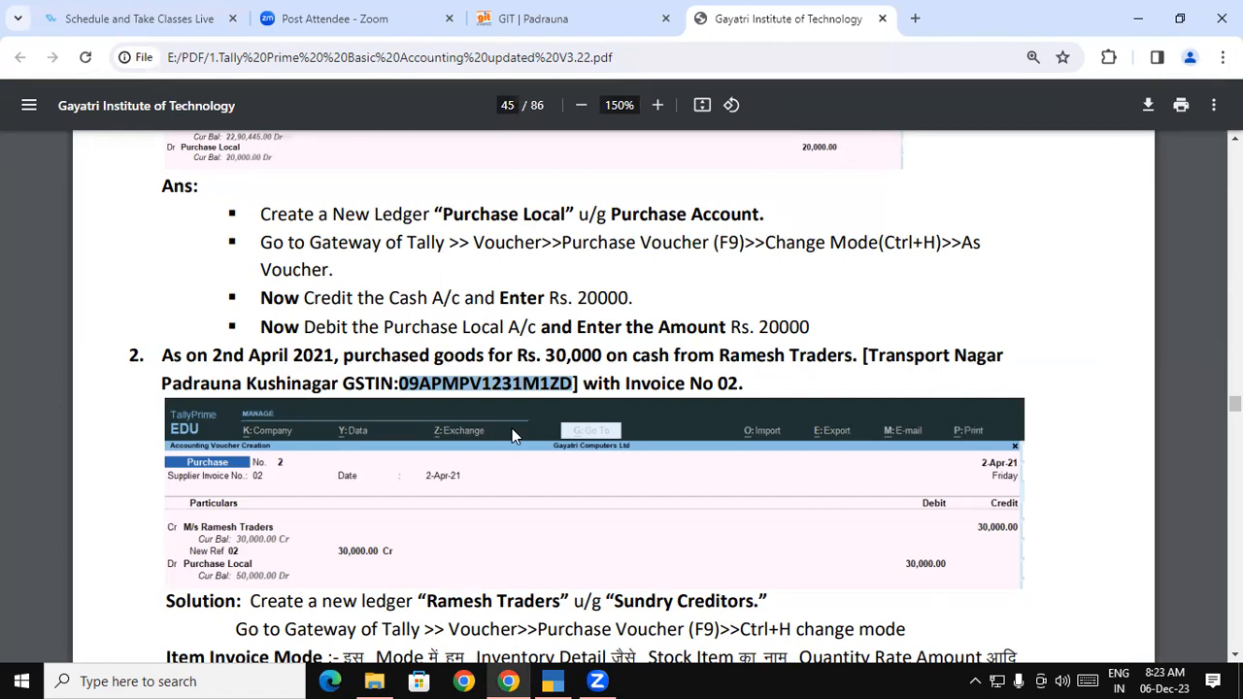
# Open the Day Book and reopen the Ramesh Traders purchase voucher No. 2 for alteration
pyautogui.click(550, 680)
pyautogui.press('Escape')
pyautogui.press('Escape')
pyautogui.press('Escape')
pyautogui.press('Escape')
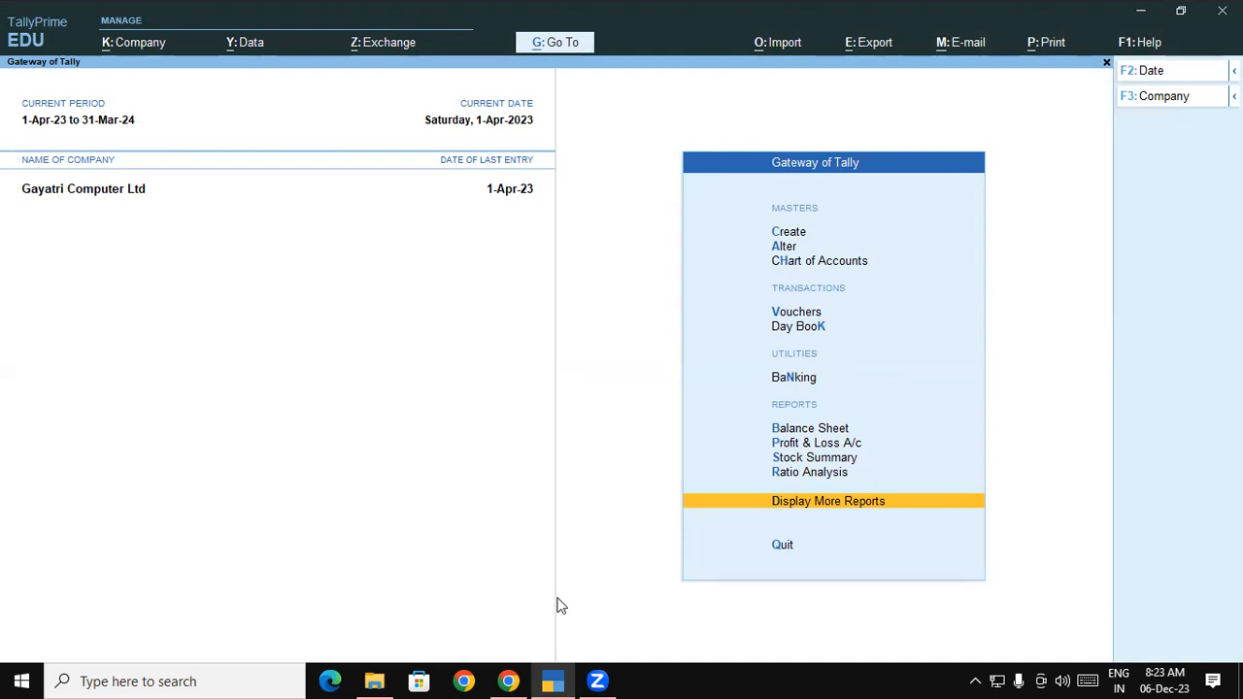
pyautogui.press('Up')
pyautogui.press('Up')
pyautogui.press('Up')
pyautogui.press('Up')
pyautogui.press('Up')
pyautogui.press('Up')
pyautogui.press('Up')
pyautogui.press('Down')
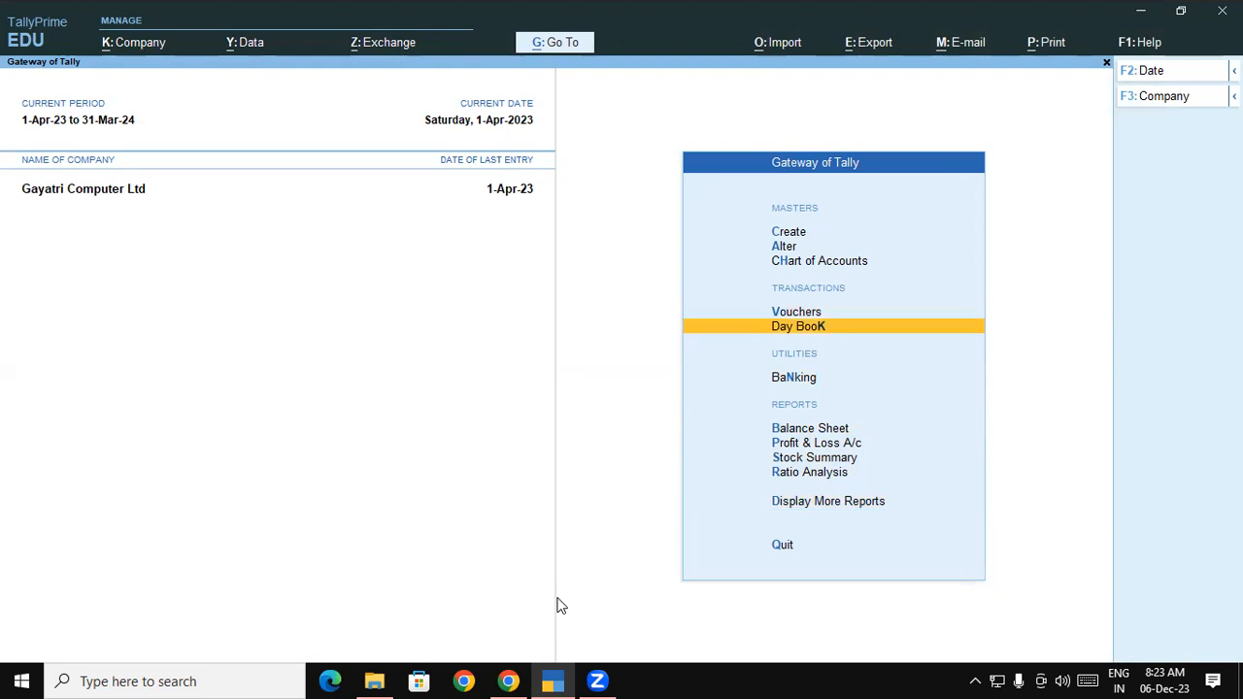
pyautogui.press('Return')
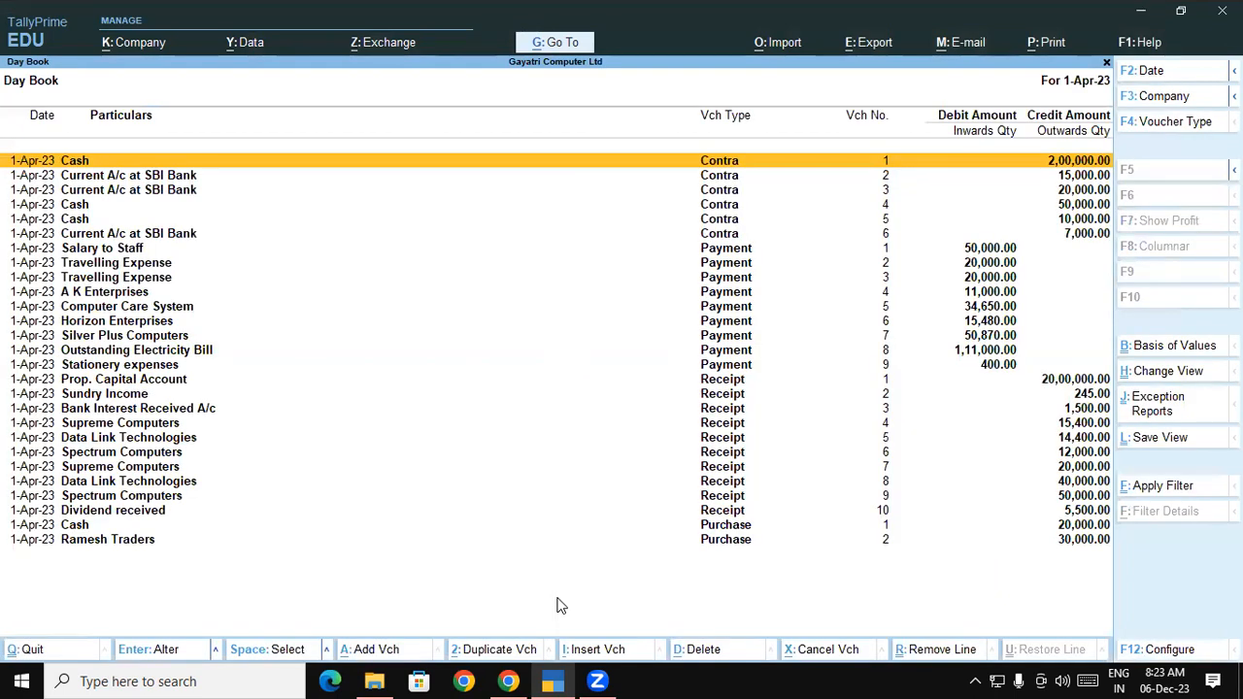
pyautogui.click(80, 549)
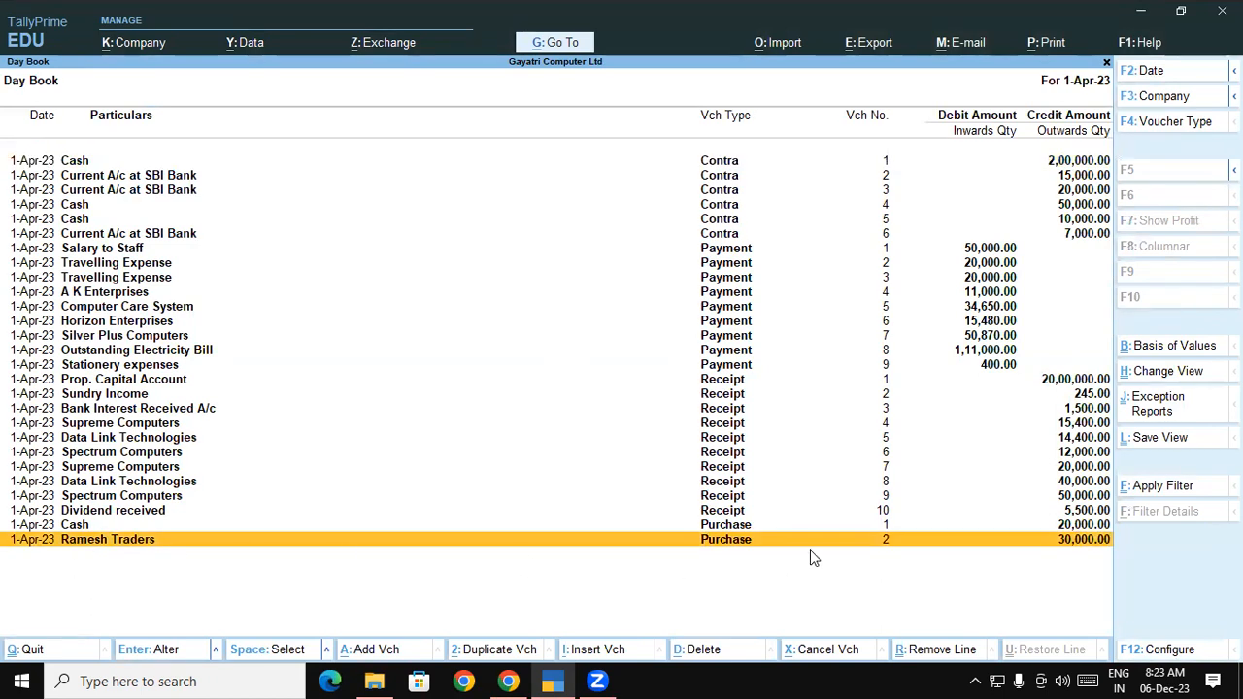
pyautogui.press('Return')
pyautogui.press('Return')
pyautogui.press('Return')
# Switch purchase voucher 2's credit ledger from Ramesh Traders to Cash, confirming the change
pyautogui.hotkey('ctrl', 'a')
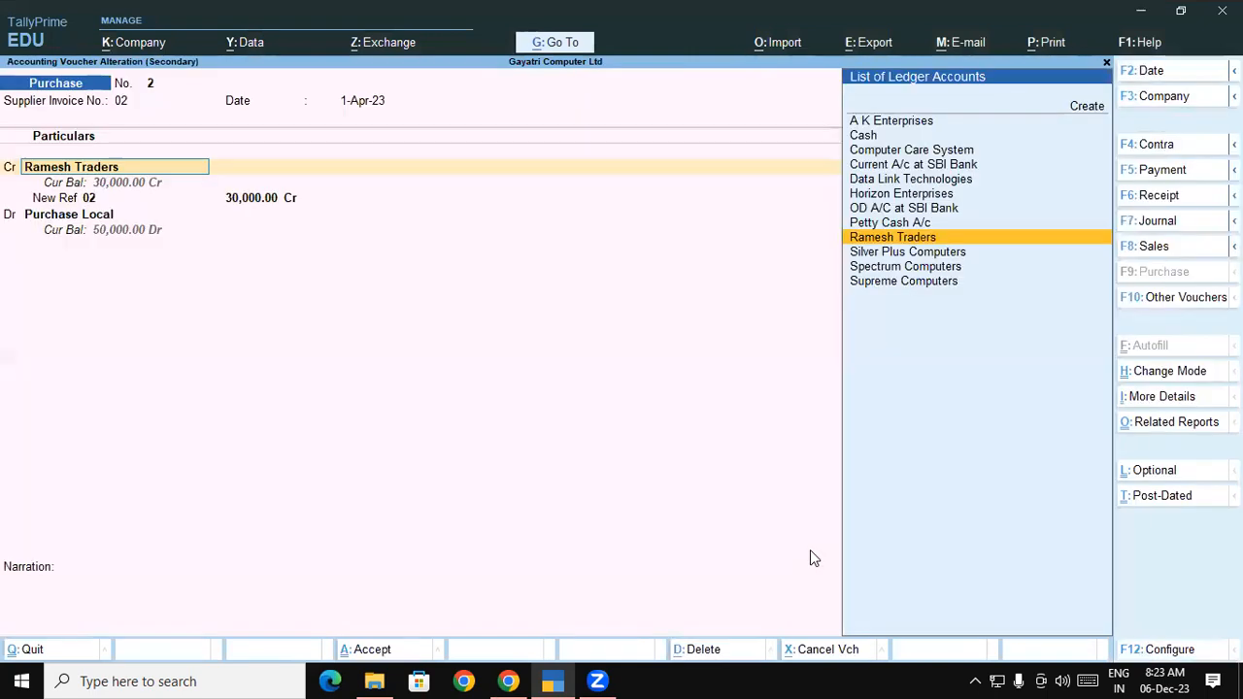
pyautogui.press('Up')
pyautogui.press('Up')
pyautogui.press('Up')
pyautogui.press('Up')
pyautogui.press('Up')
pyautogui.press('Up')
pyautogui.press('Up')
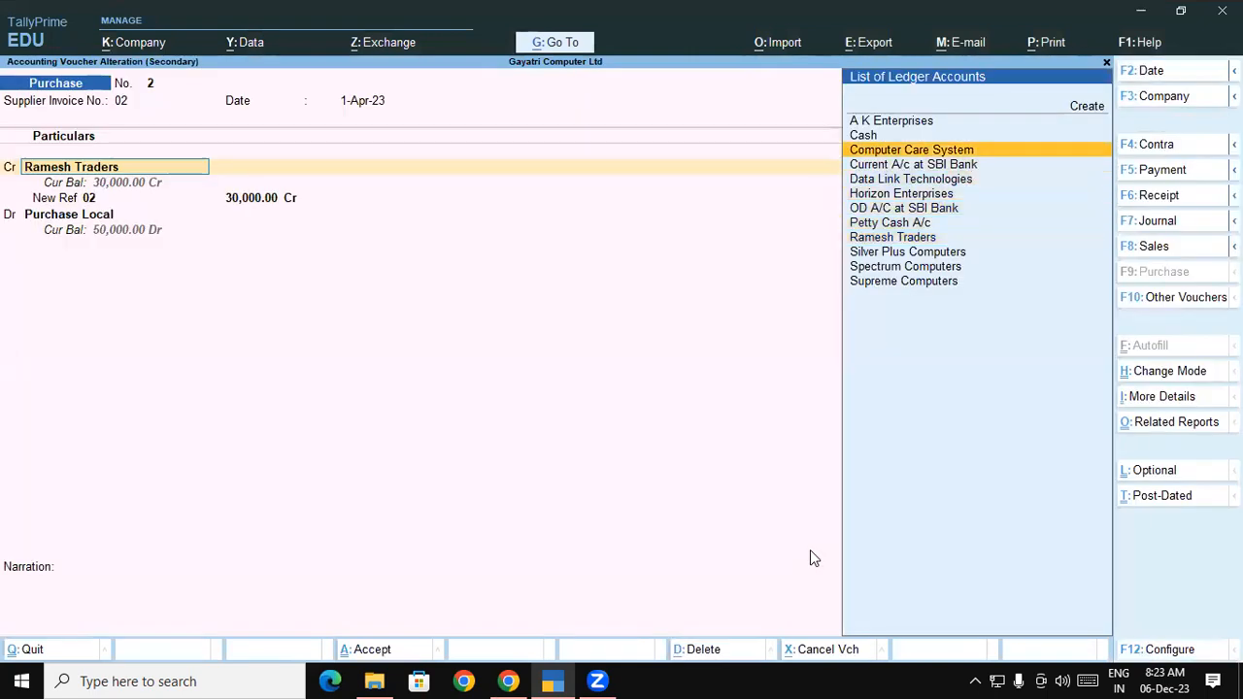
pyautogui.press('Return')
pyautogui.press('y')
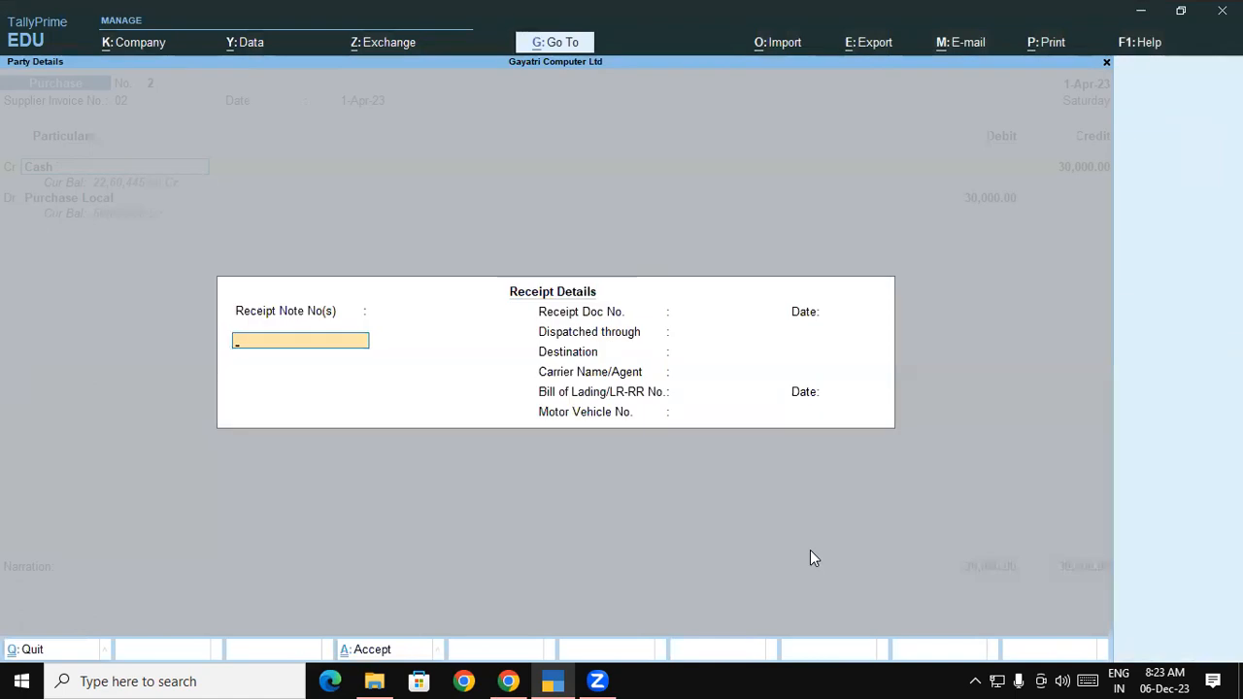
# Enter mailing name 'Ramesh Traders' with address lines Padrauna and Kushinagar
pyautogui.hotkey('ctrl', 'a')
pyautogui.press('Return')
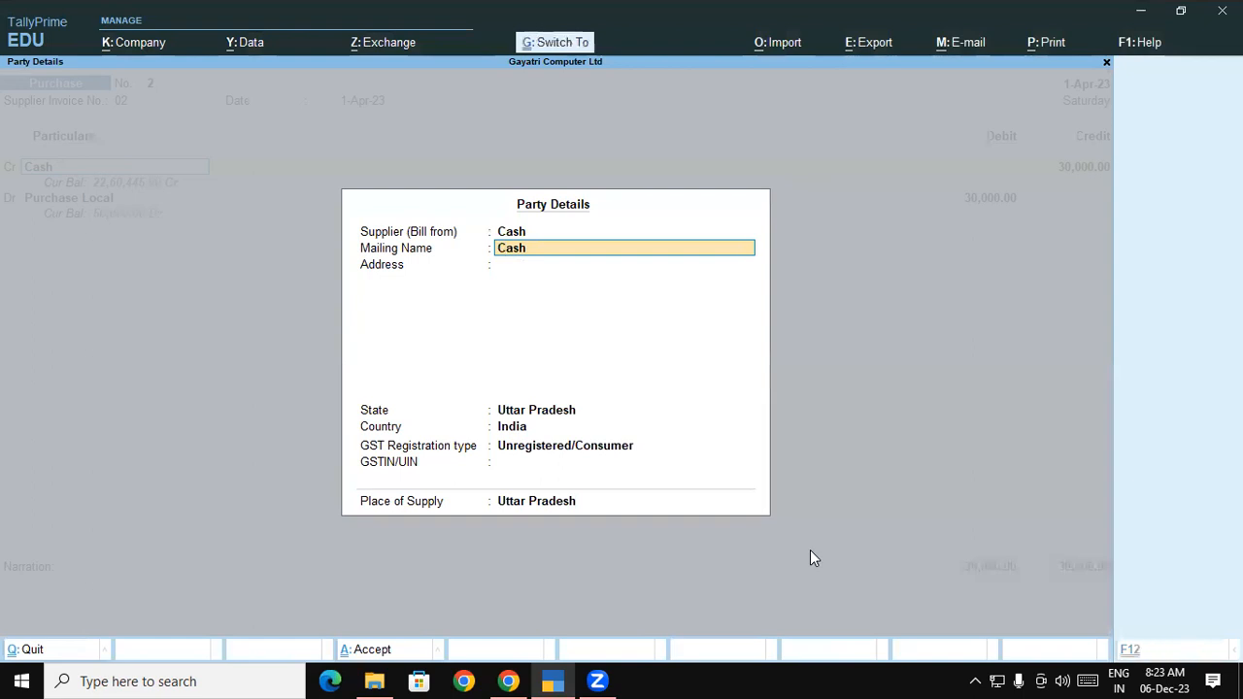
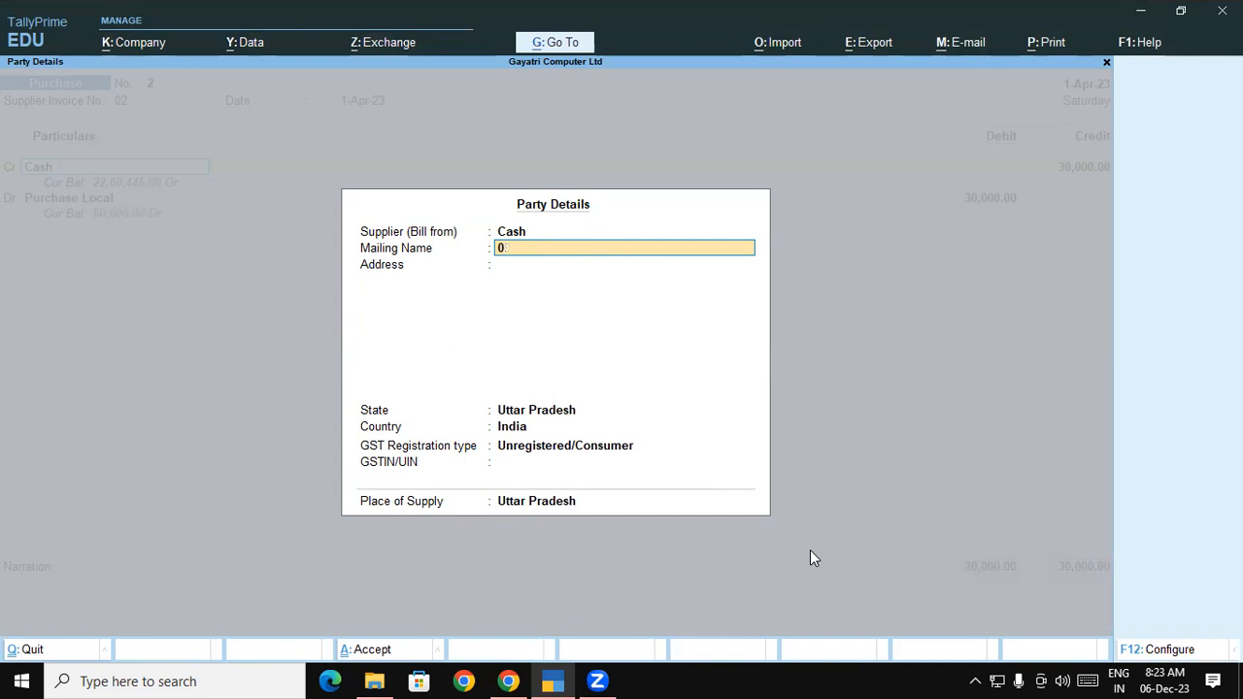
pyautogui.write('Ramesh Traders')
pyautogui.press('Return')
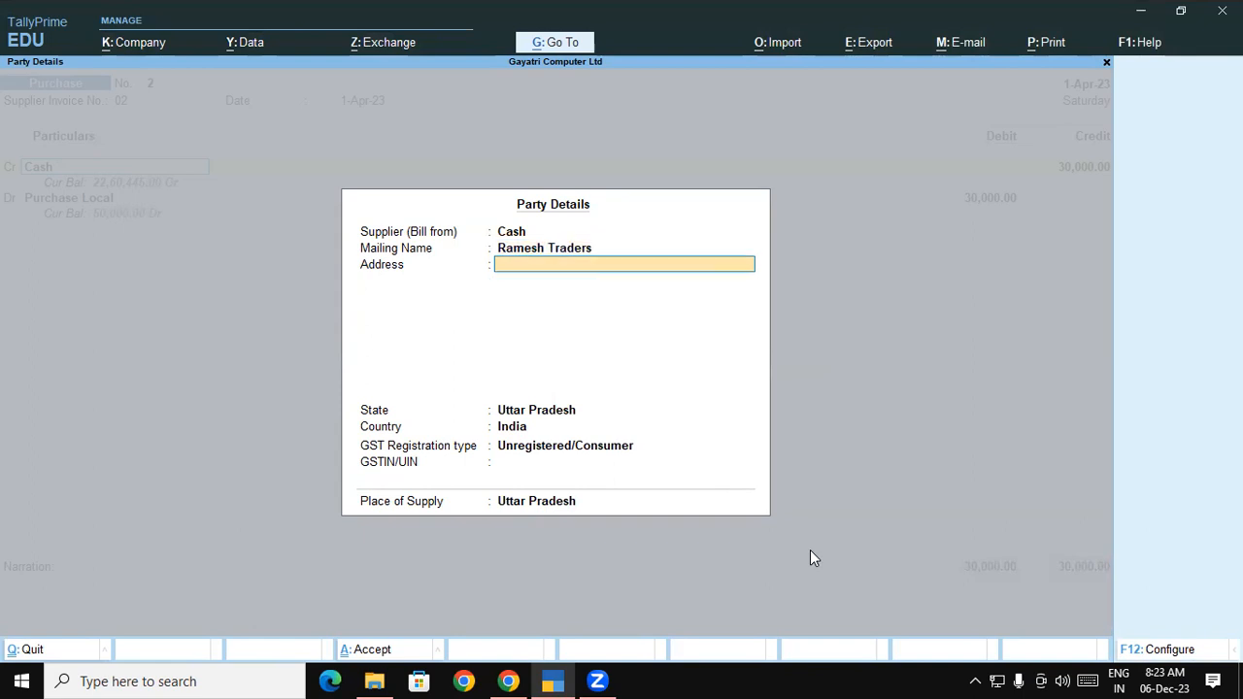
pyautogui.write('Padrauna')
pyautogui.press('Return')
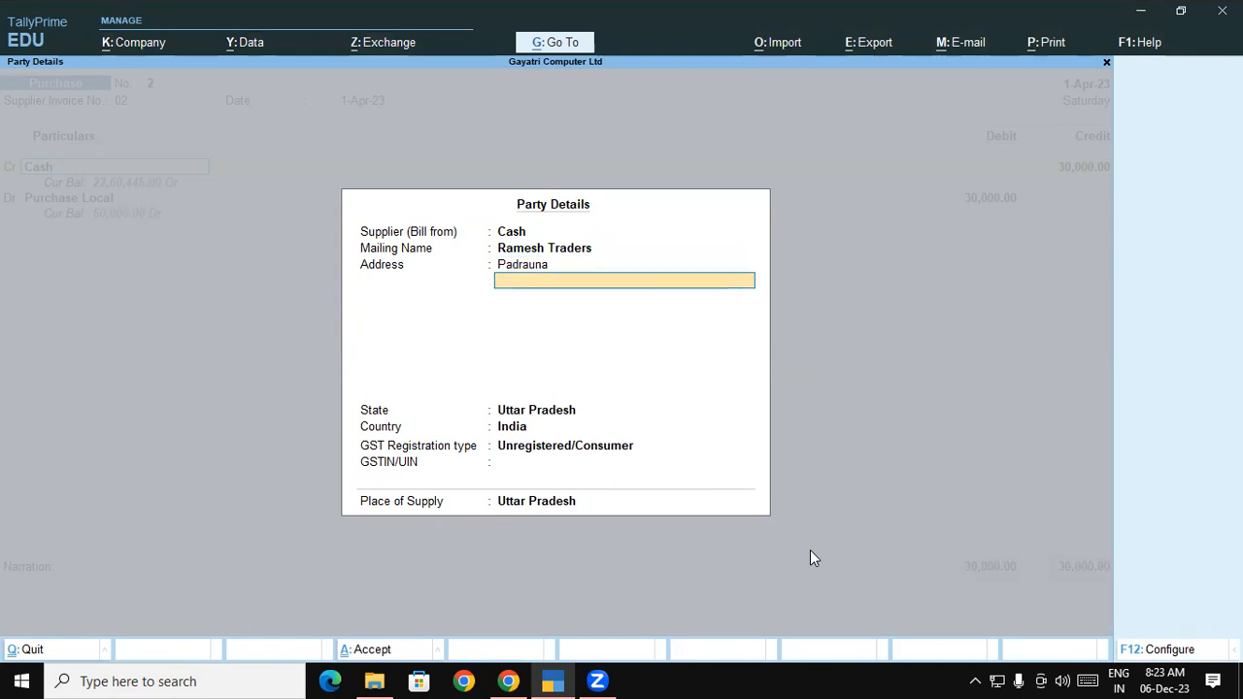
pyautogui.write('Kushinagar')
pyautogui.press('Return')
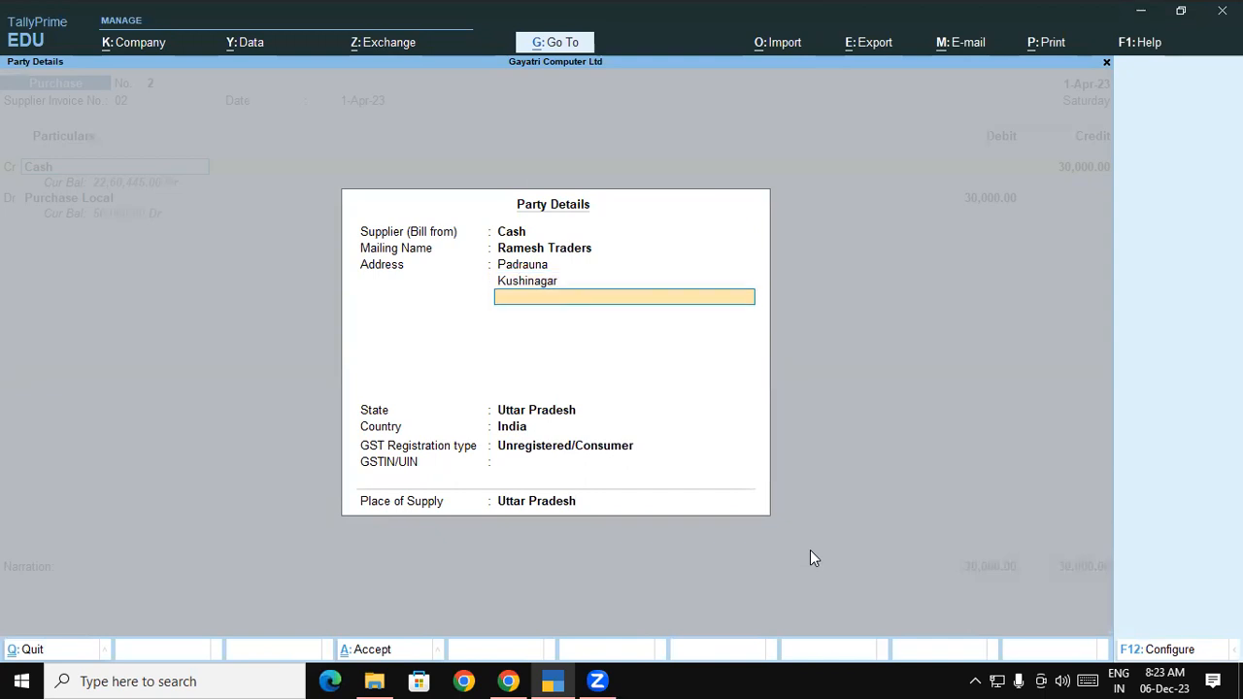
# Set the party's GST registration type to Regular, paste the GSTIN, and accept the party details
pyautogui.hotkey('ctrl', 'a')
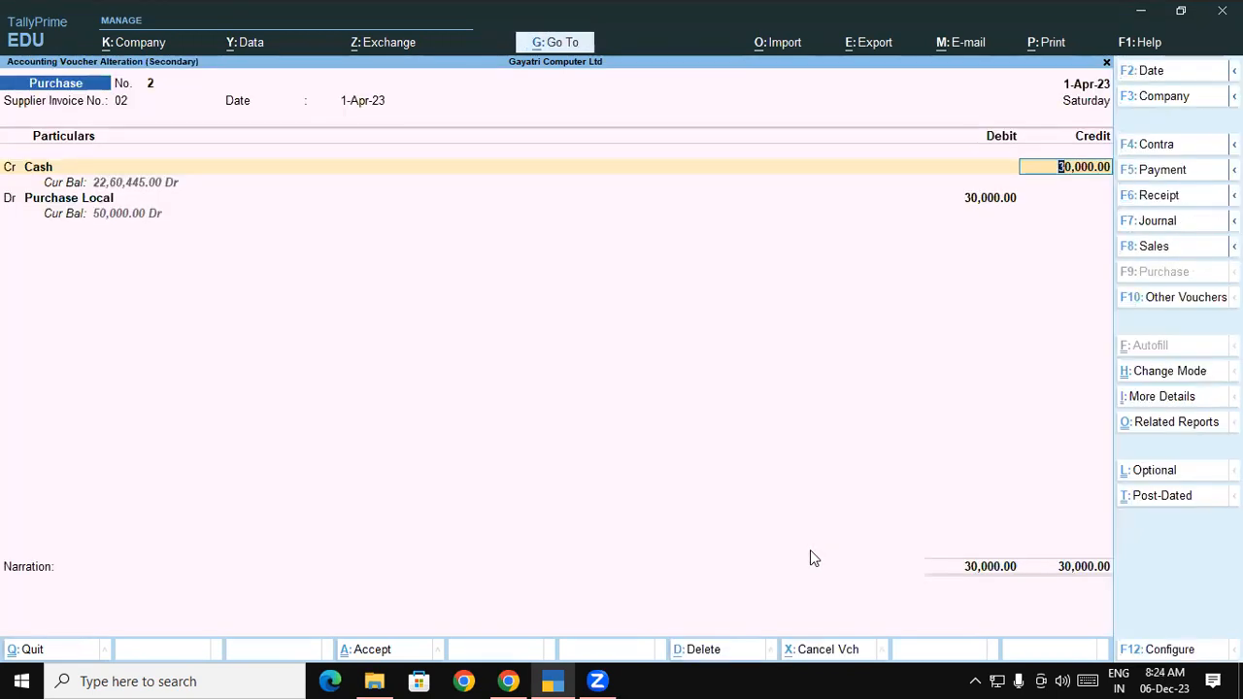
pyautogui.press('BackSpace')
pyautogui.press('Return')
pyautogui.press('Return')
pyautogui.press('Return')
pyautogui.press('Return')
pyautogui.press('Return')
pyautogui.press('Return')
pyautogui.press('Return')
pyautogui.press('Return')
pyautogui.press('Return')
pyautogui.press('Return')
pyautogui.press('Return')
pyautogui.press('Return')
pyautogui.press('Return')
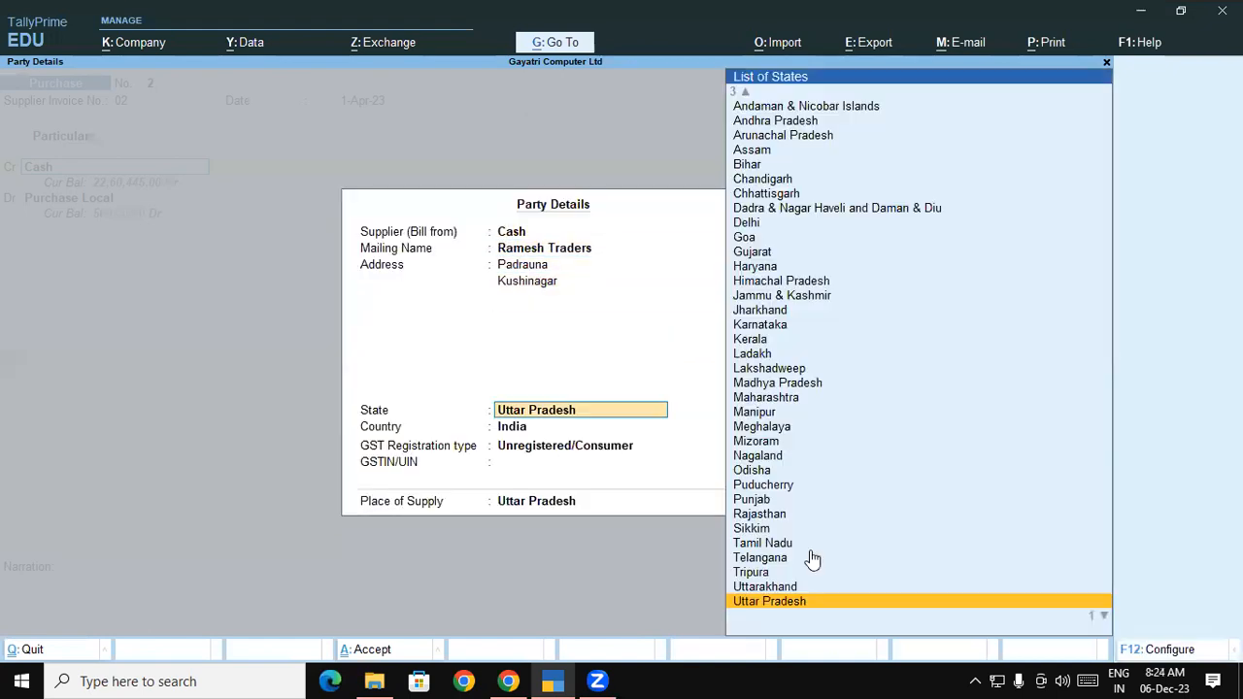
pyautogui.press('Return')
pyautogui.press('Up')
pyautogui.press('Return')
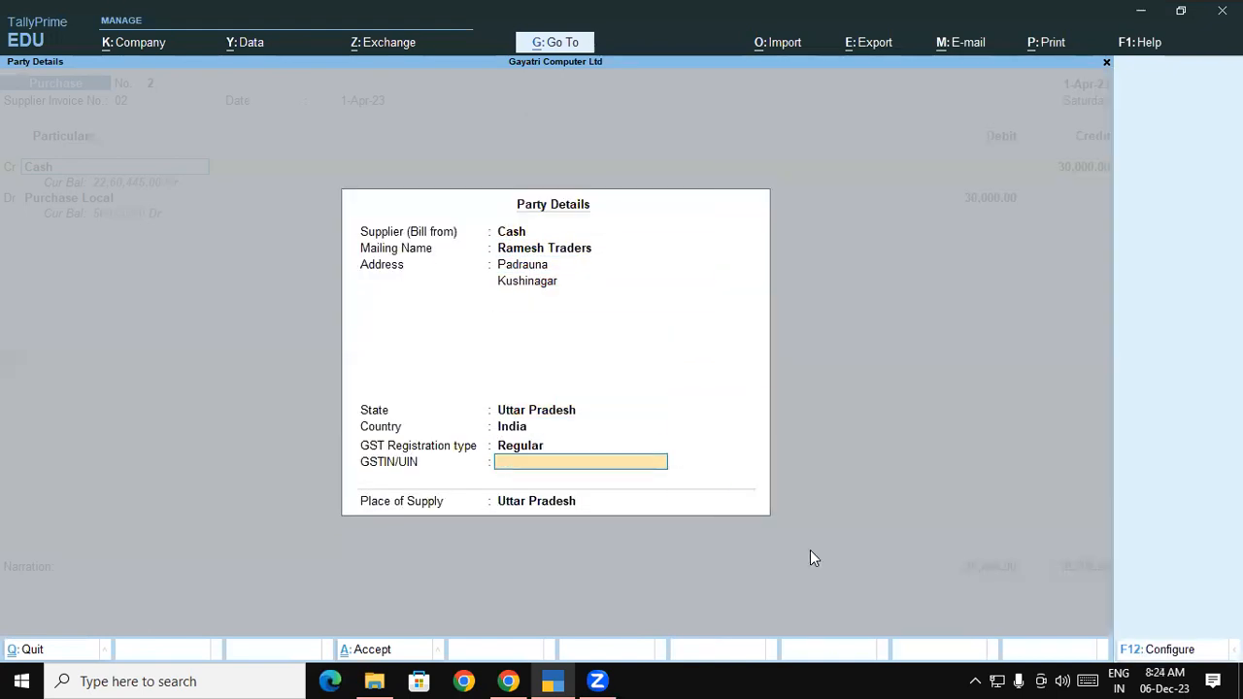
pyautogui.press('ctrl')
pyautogui.press('Return')
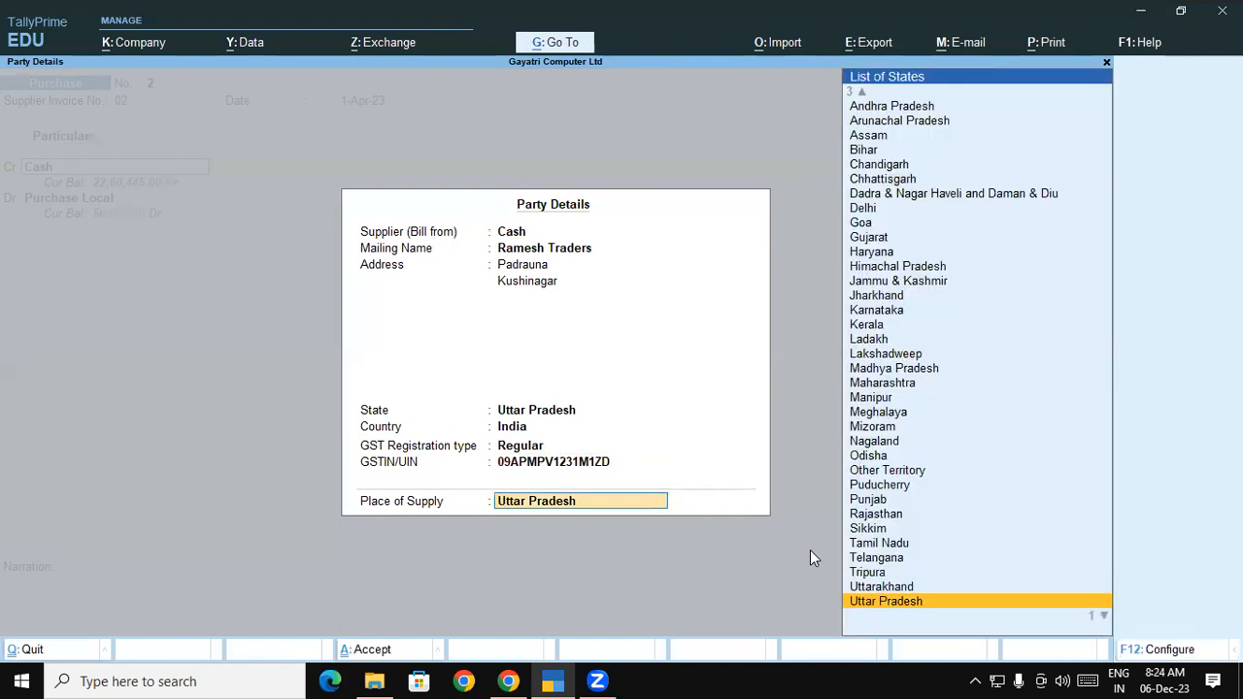
pyautogui.press('ctrl')
pyautogui.hotkey('ctrl', 'a')
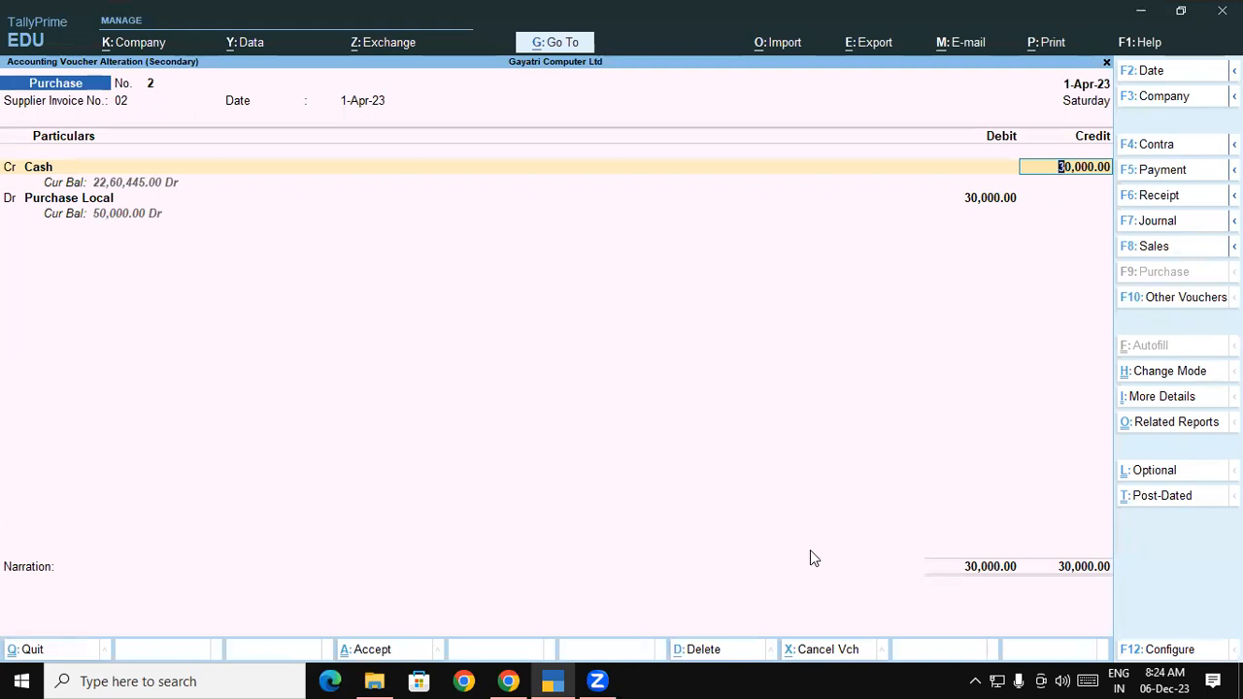
# Change the Supplier (Bill from) in the party details to Ramesh Traders
pyautogui.press('BackSpace')
pyautogui.press('Return')
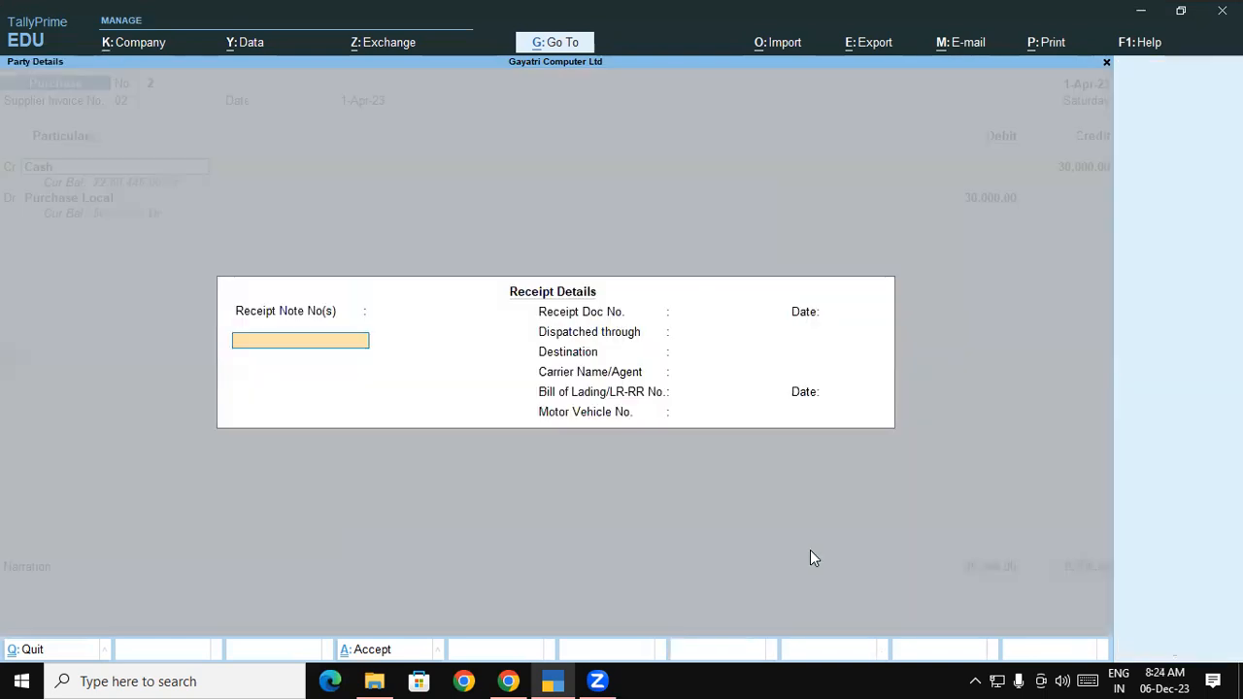
pyautogui.press('Return')
pyautogui.hotkey('ctrl', 'a')
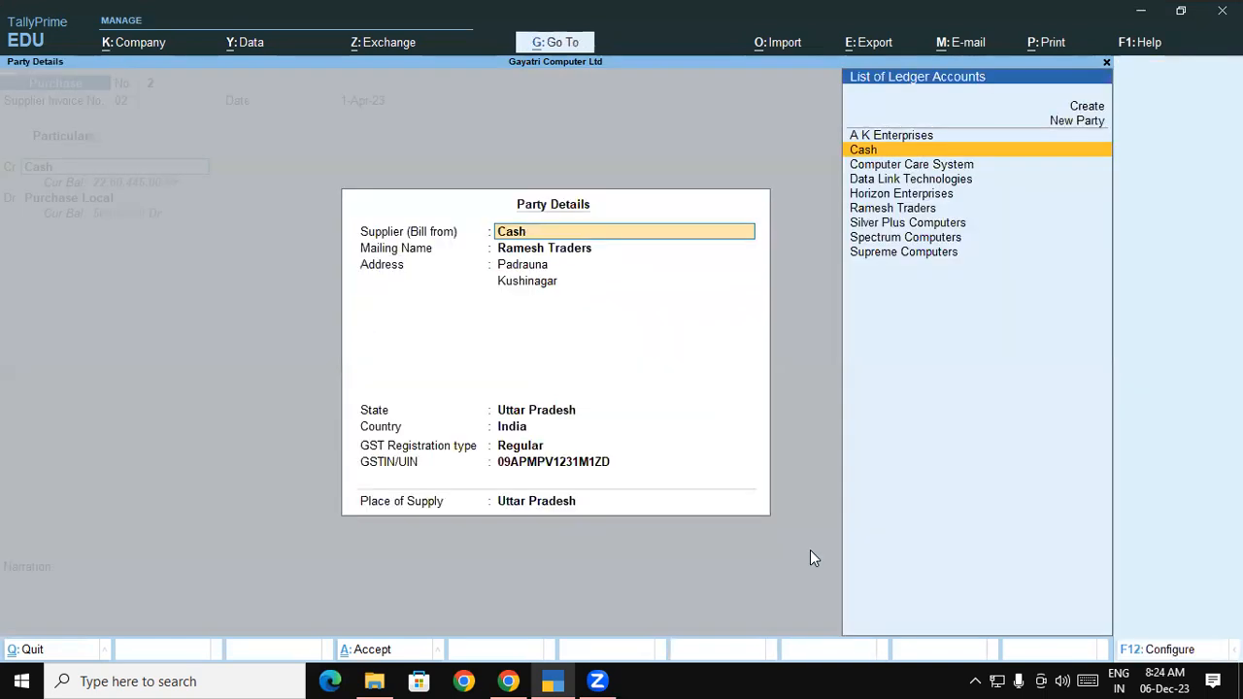
pyautogui.press('Return')
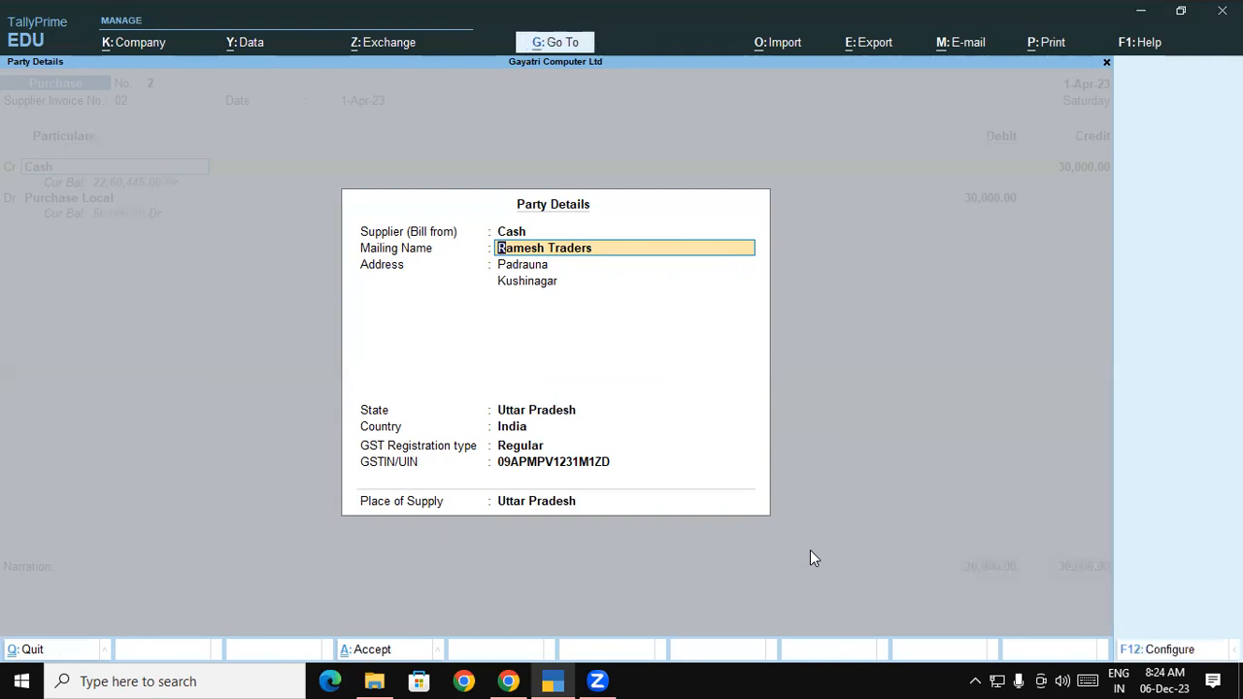
pyautogui.press('BackSpace')
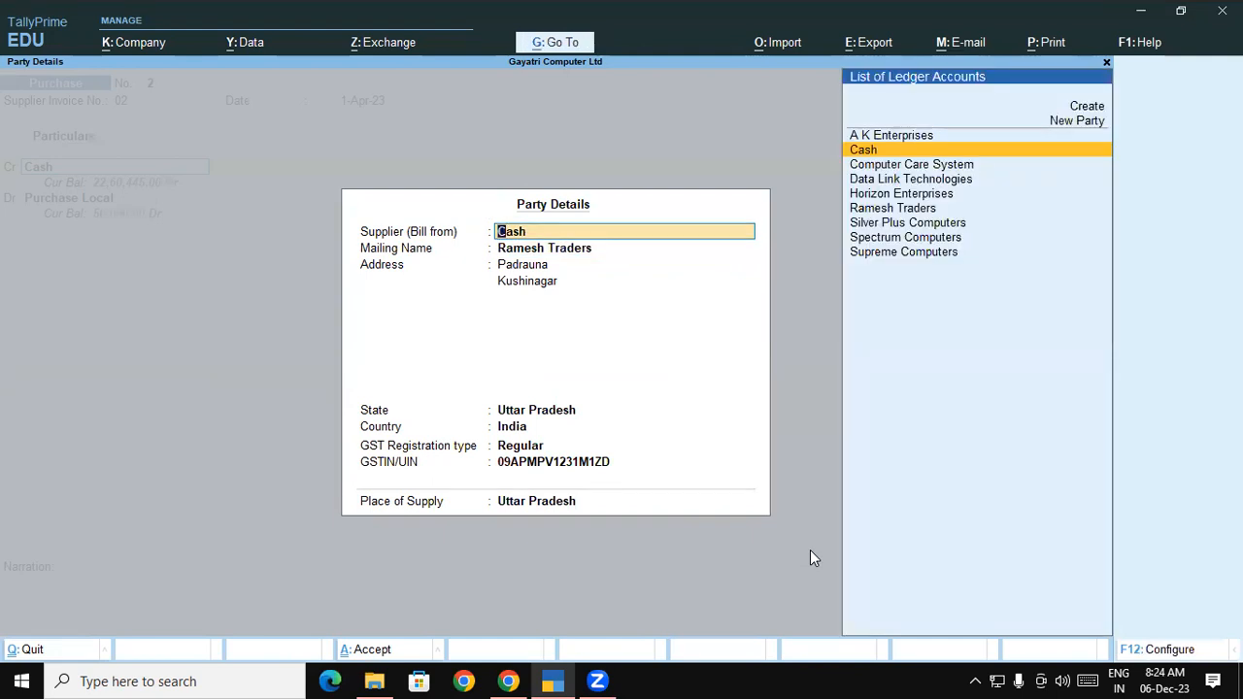
pyautogui.write('Ram')
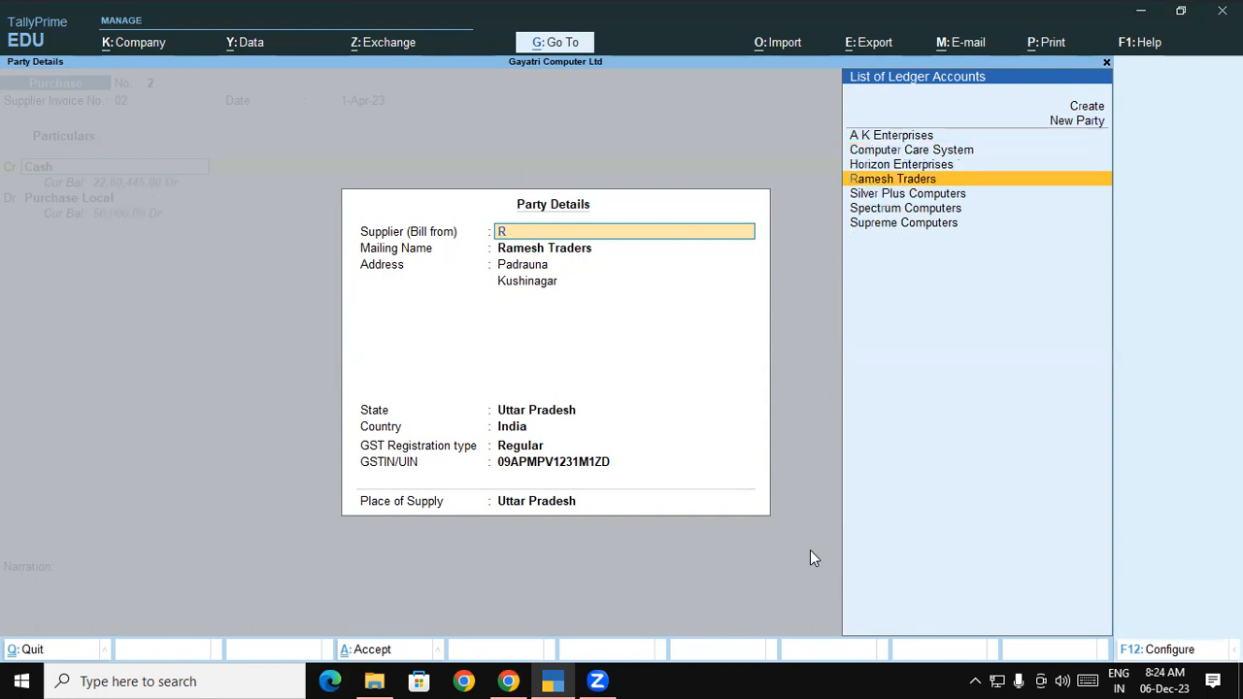
pyautogui.press('Return')
pyautogui.press('Return')
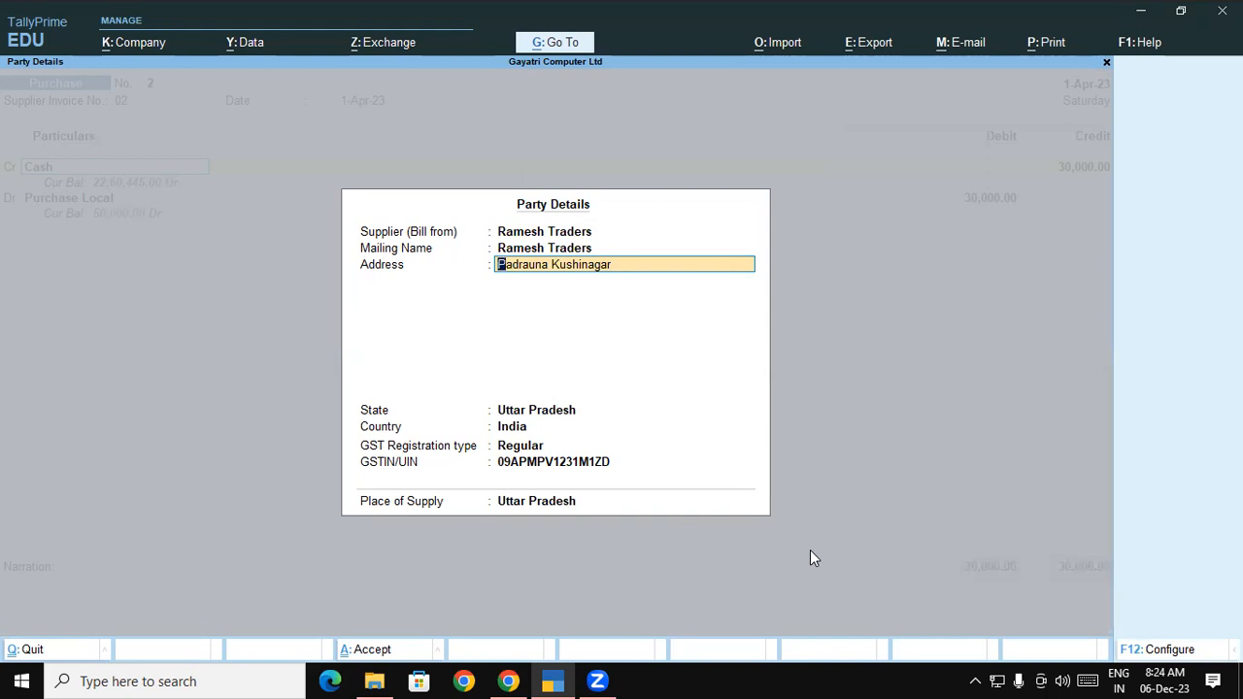
# Accept the party details, save purchase voucher 2, and return to the Gateway
pyautogui.hotkey('ctrl', 'a')
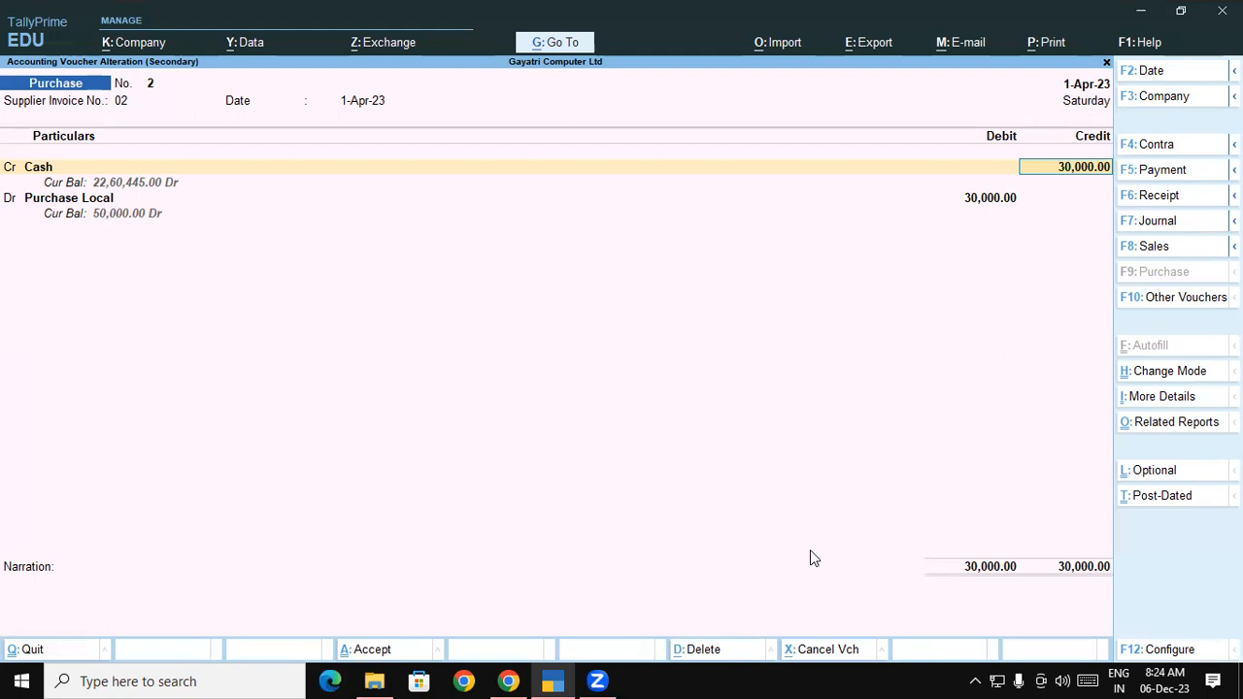
pyautogui.hotkey('ctrl', 'a')
pyautogui.press('Escape')
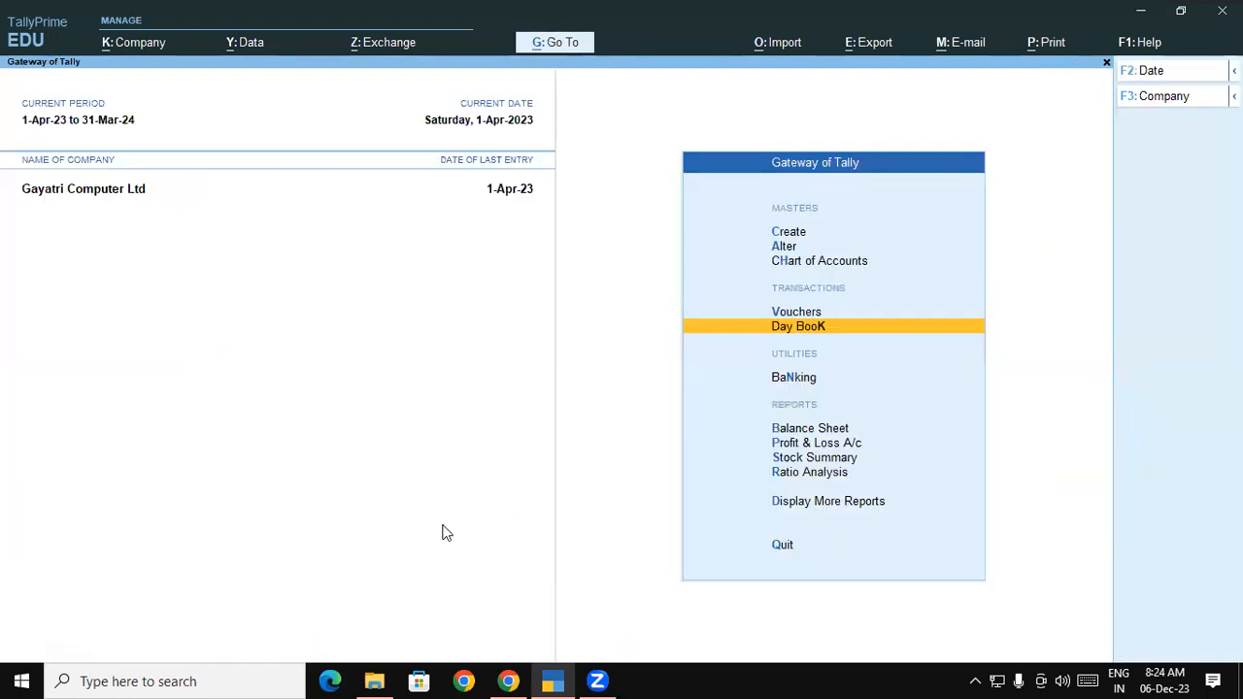
# View the Outstandings > Payables report, showing no pending bills, then bring up the Chrome PDF
pyautogui.click(784, 507)
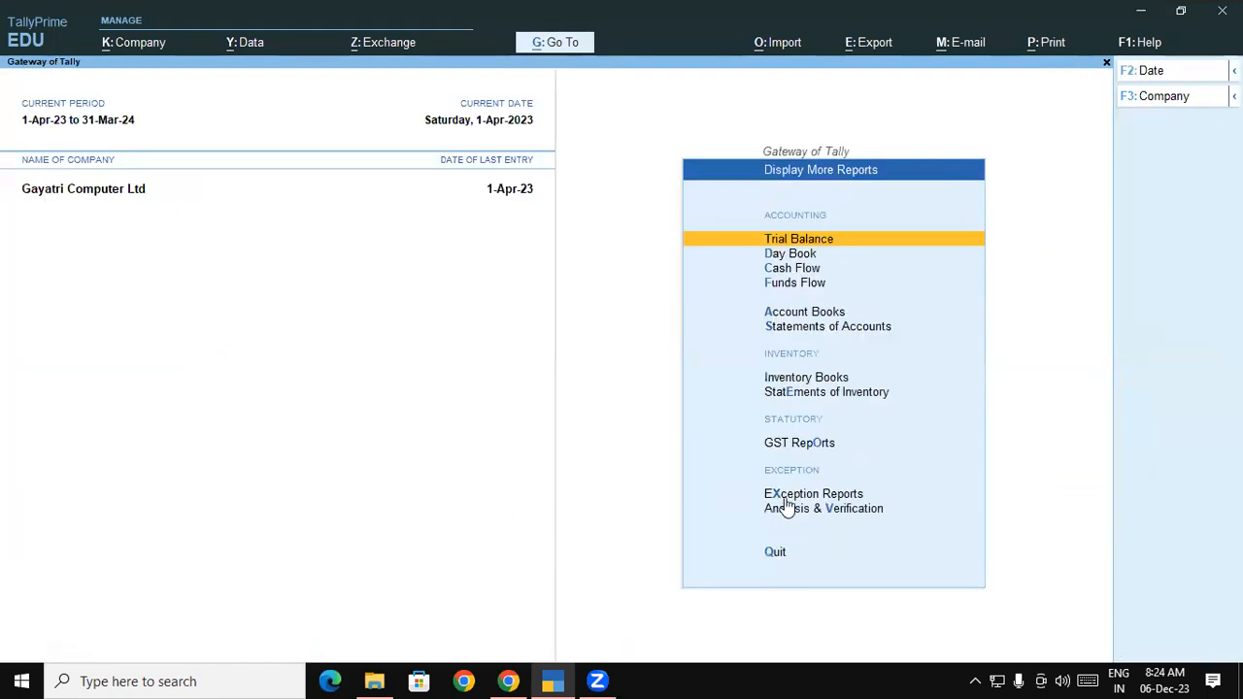
pyautogui.click(786, 328)
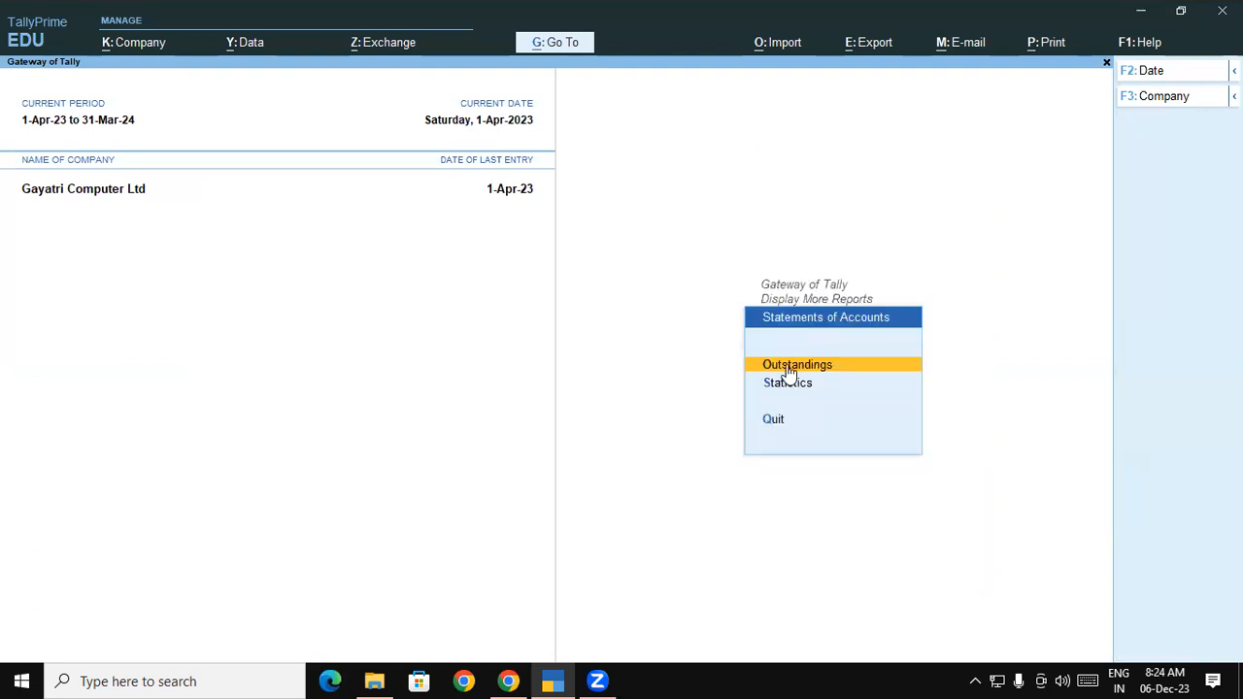
pyautogui.click(788, 365)
pyautogui.click(790, 371)
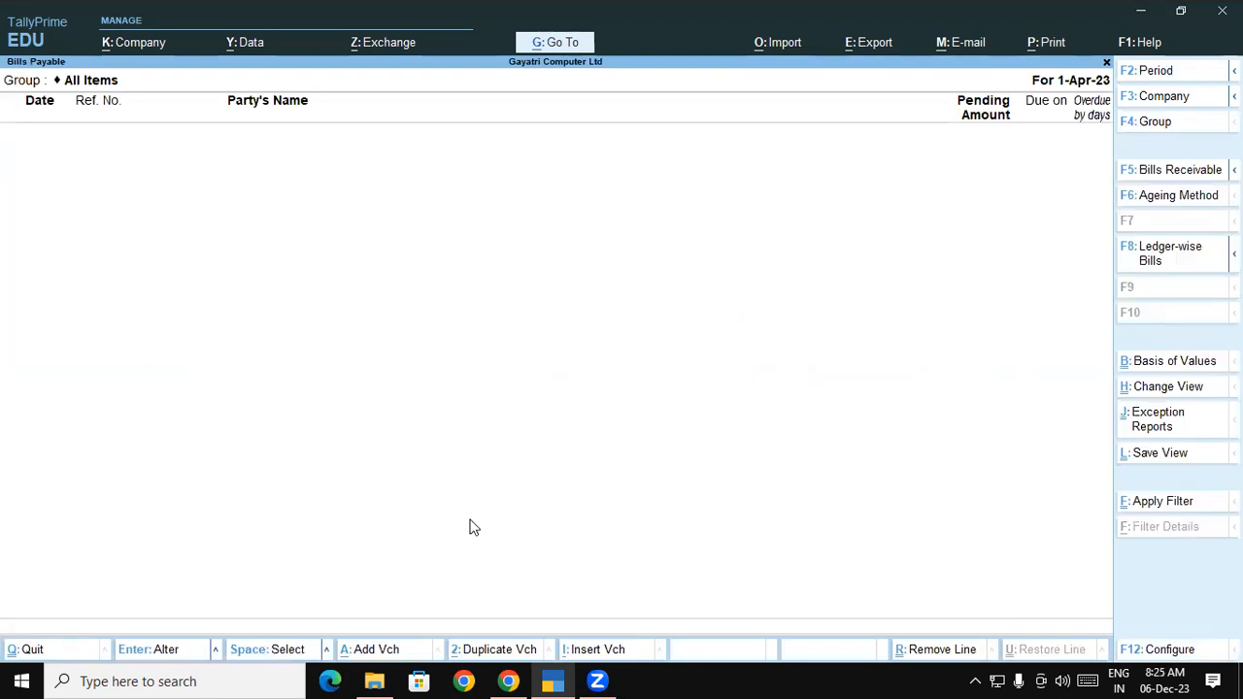
pyautogui.click(508, 680)
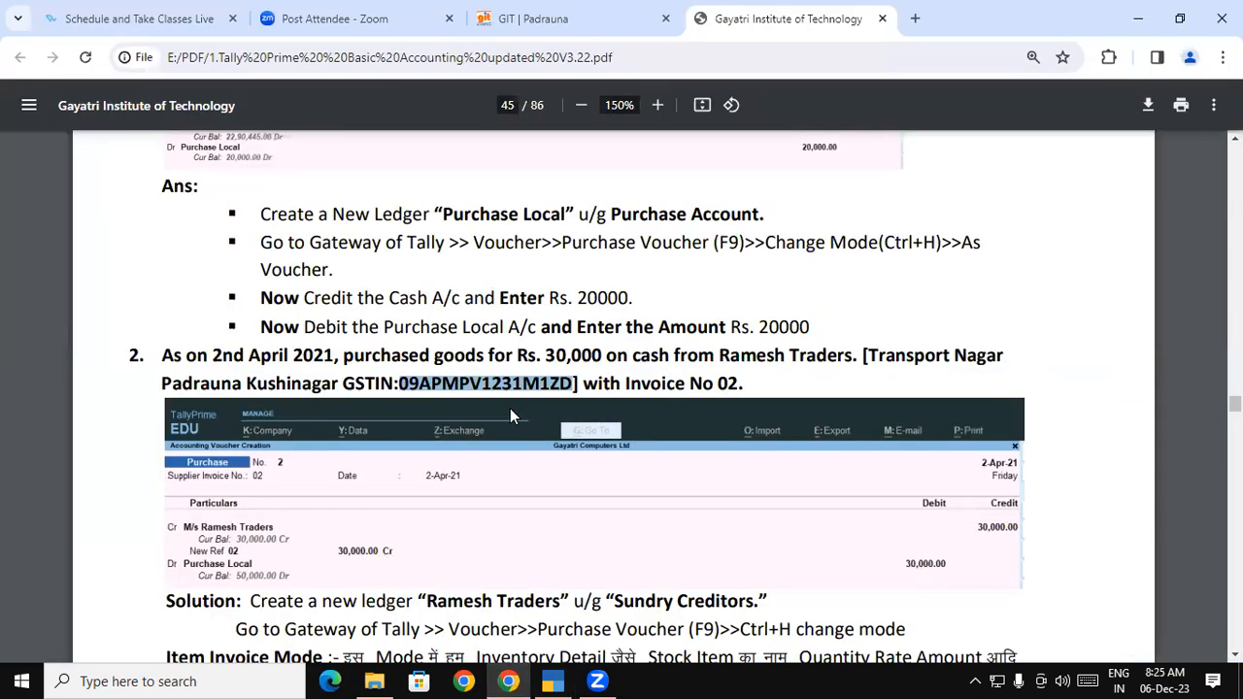
# Clear the highlighted GSTIN text in the PDF and return to TallyPrime's Bills Payable report
pyautogui.click(485, 329)
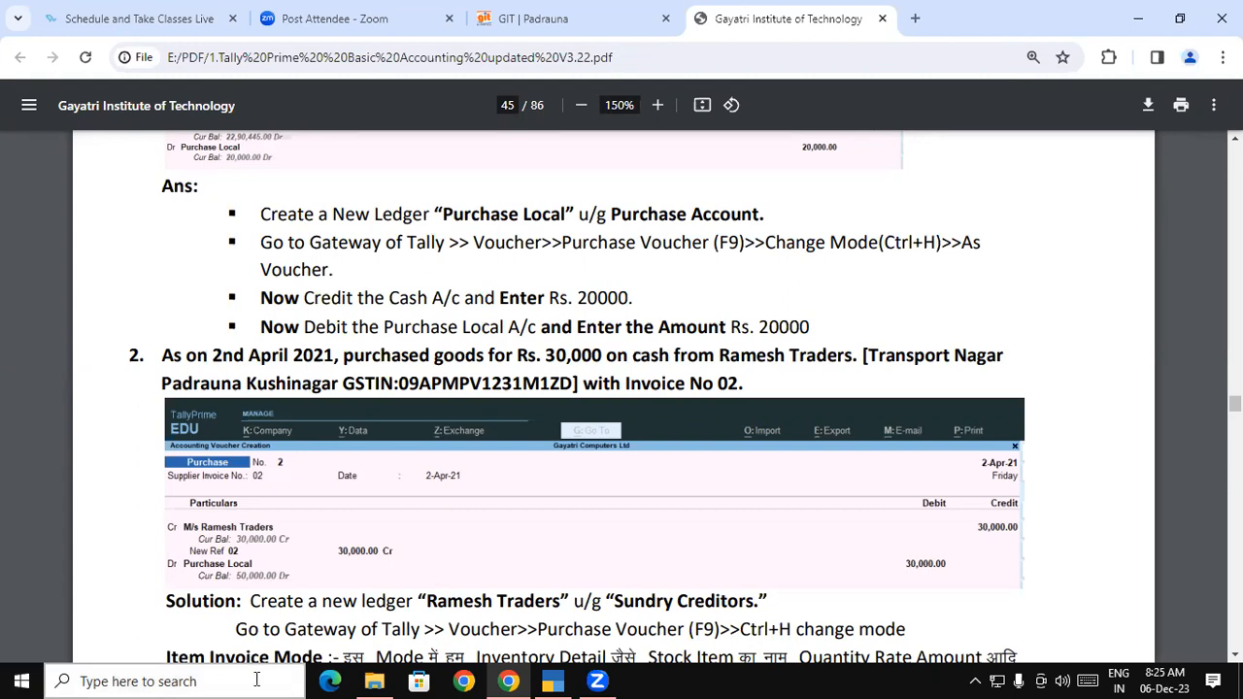
pyautogui.click(553, 680)
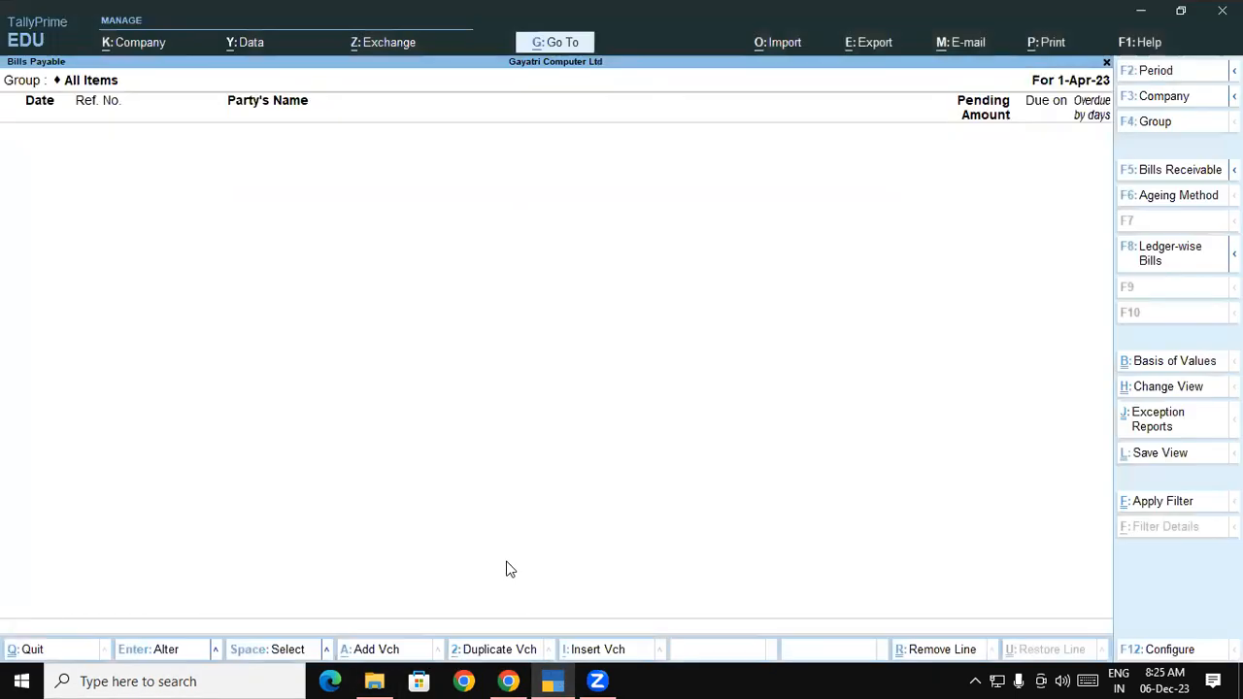
# Open purchase voucher No. 2 from the Day Book for alteration
pyautogui.press('Escape')
pyautogui.press('Escape')
pyautogui.press('Escape')
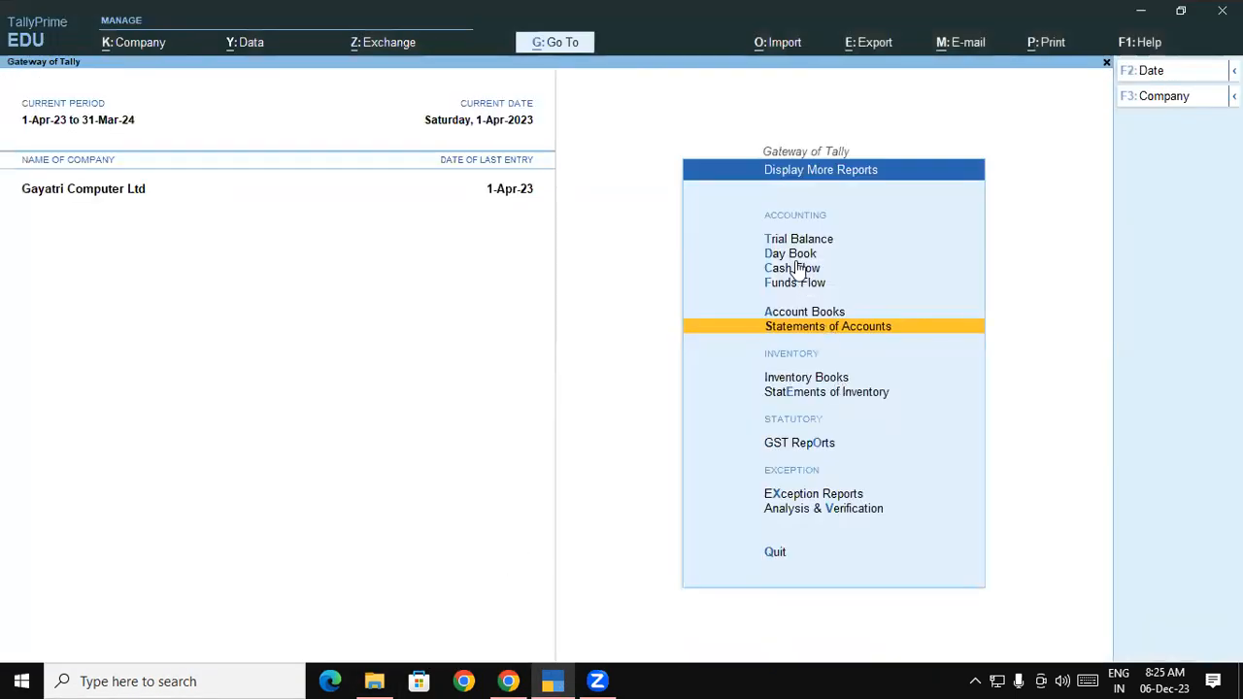
pyautogui.click(791, 254)
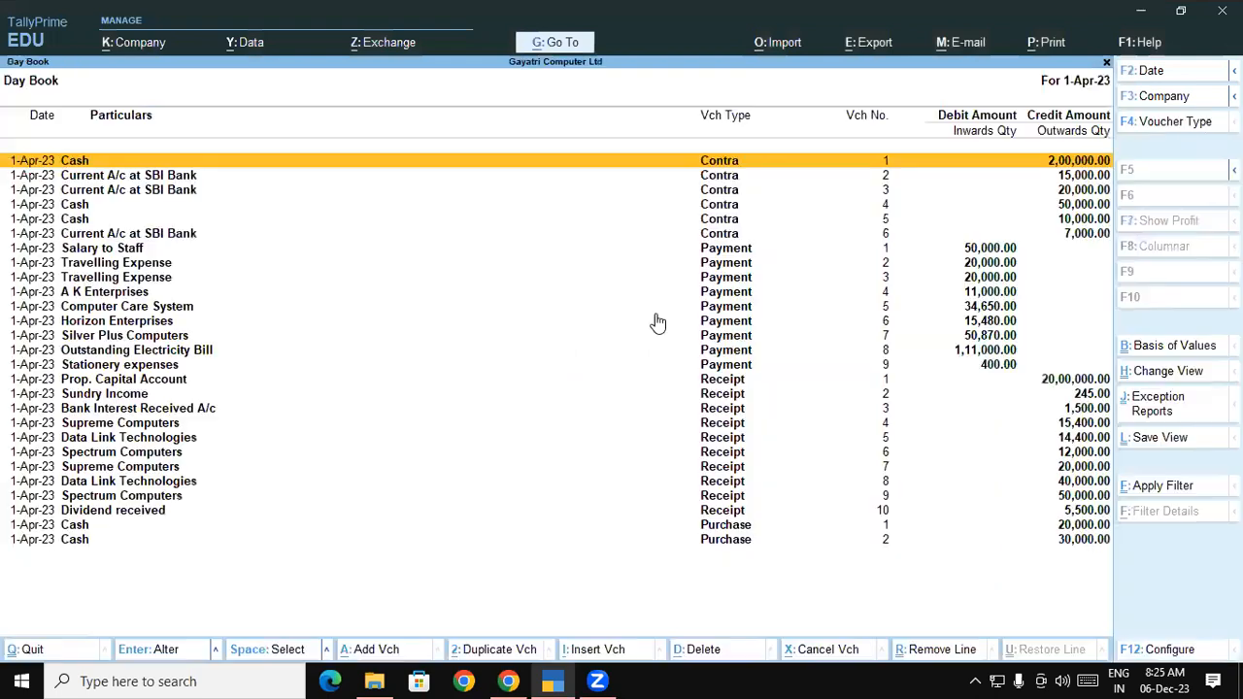
pyautogui.doubleClick(82, 541)
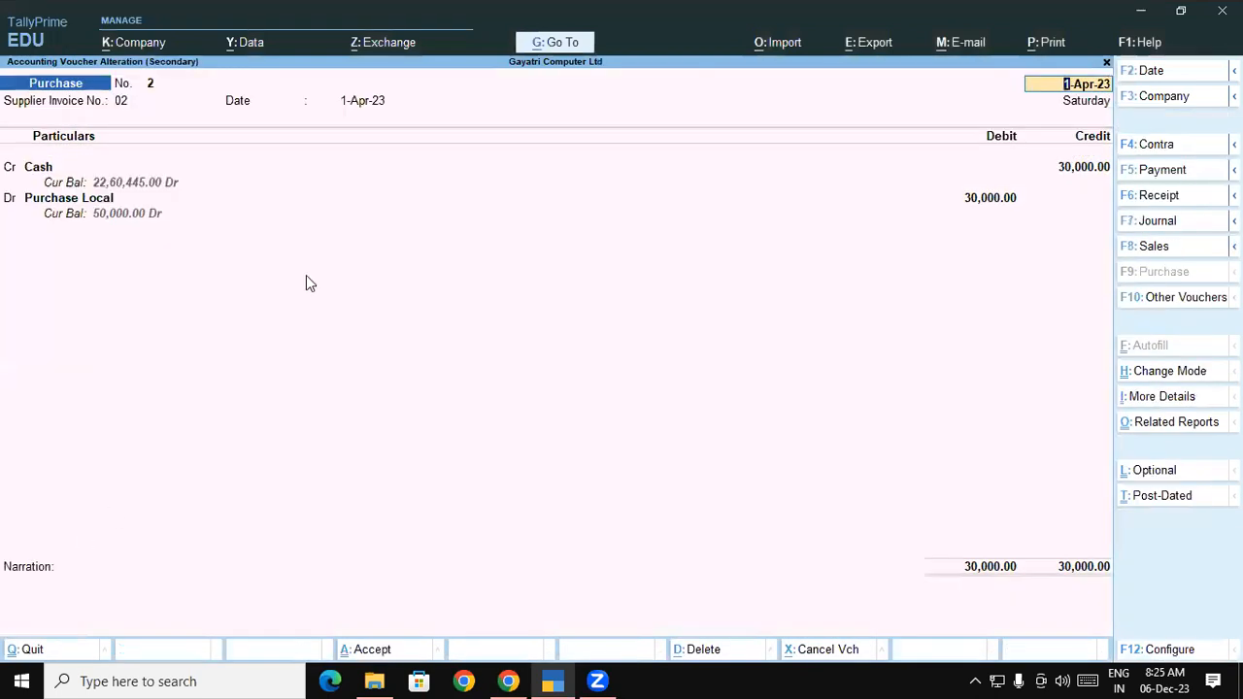
# Preview the voucher's printed invoice, zooming in and back out, then bring up the PDF tutorial
pyautogui.hotkey('ctrl', 'p')
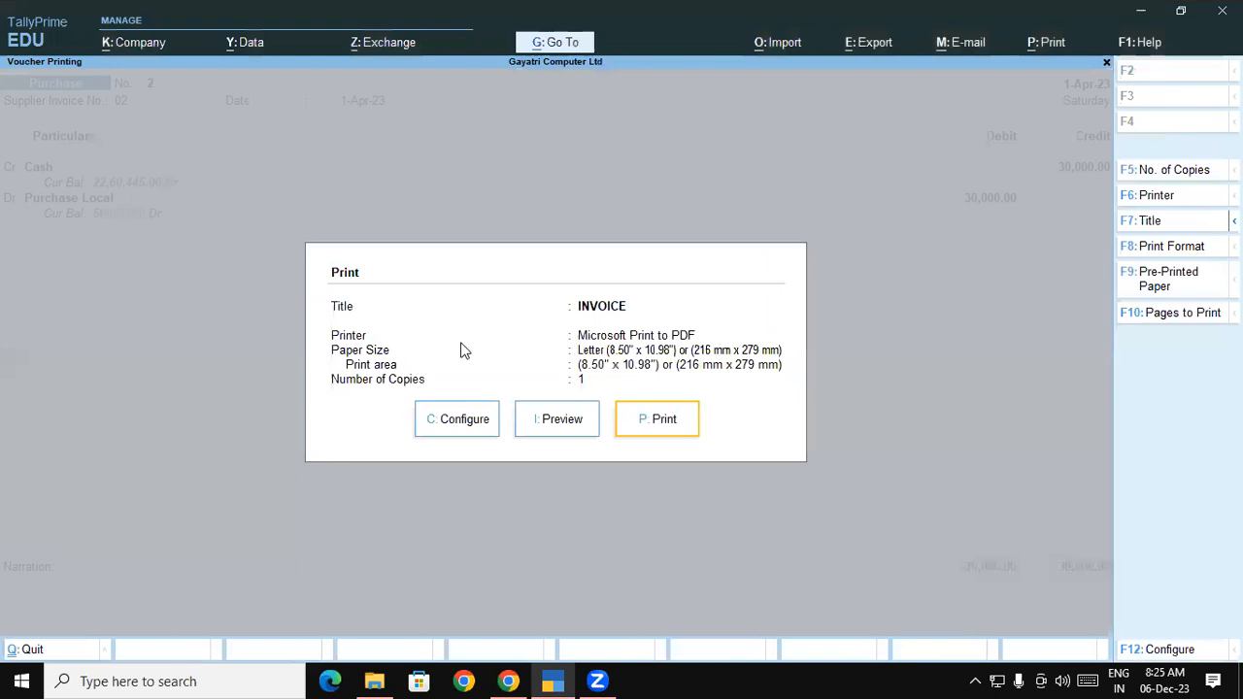
pyautogui.click(534, 421)
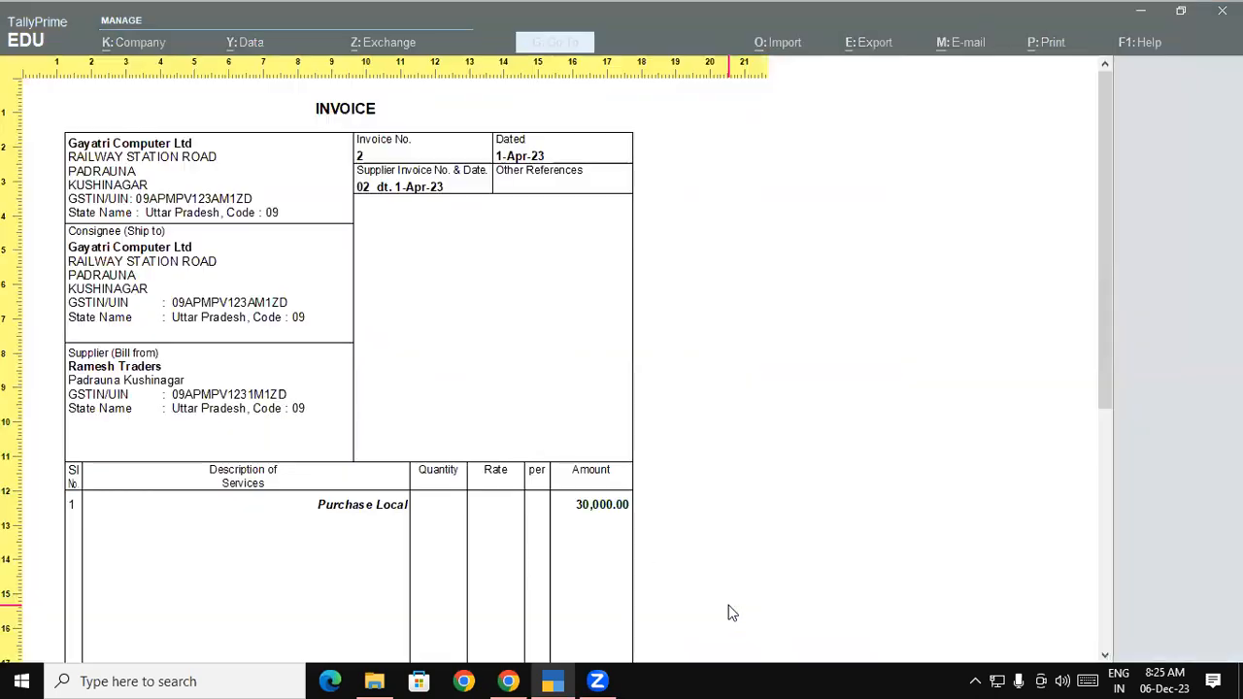
pyautogui.click(728, 607)
pyautogui.click(126, 377)
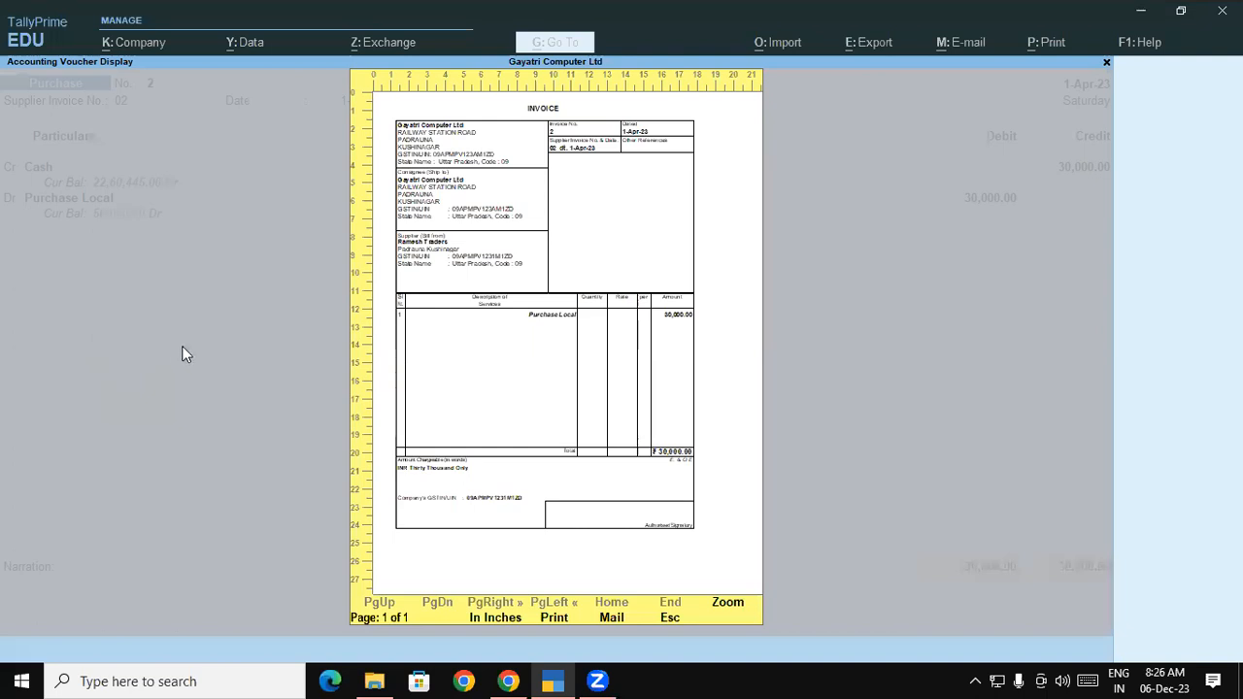
pyautogui.click(507, 680)
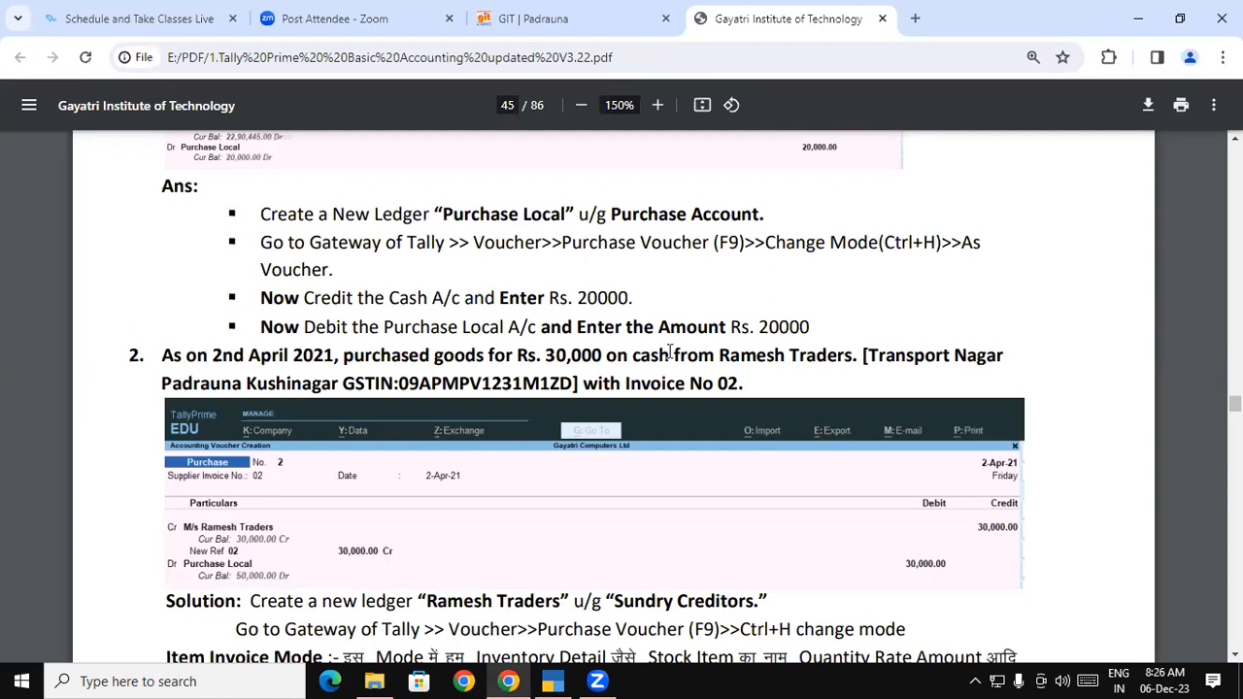
# Highlight the word 'cash' in question 2 of the PDF
pyautogui.moveTo(628, 358); pyautogui.dragTo(898, 357)
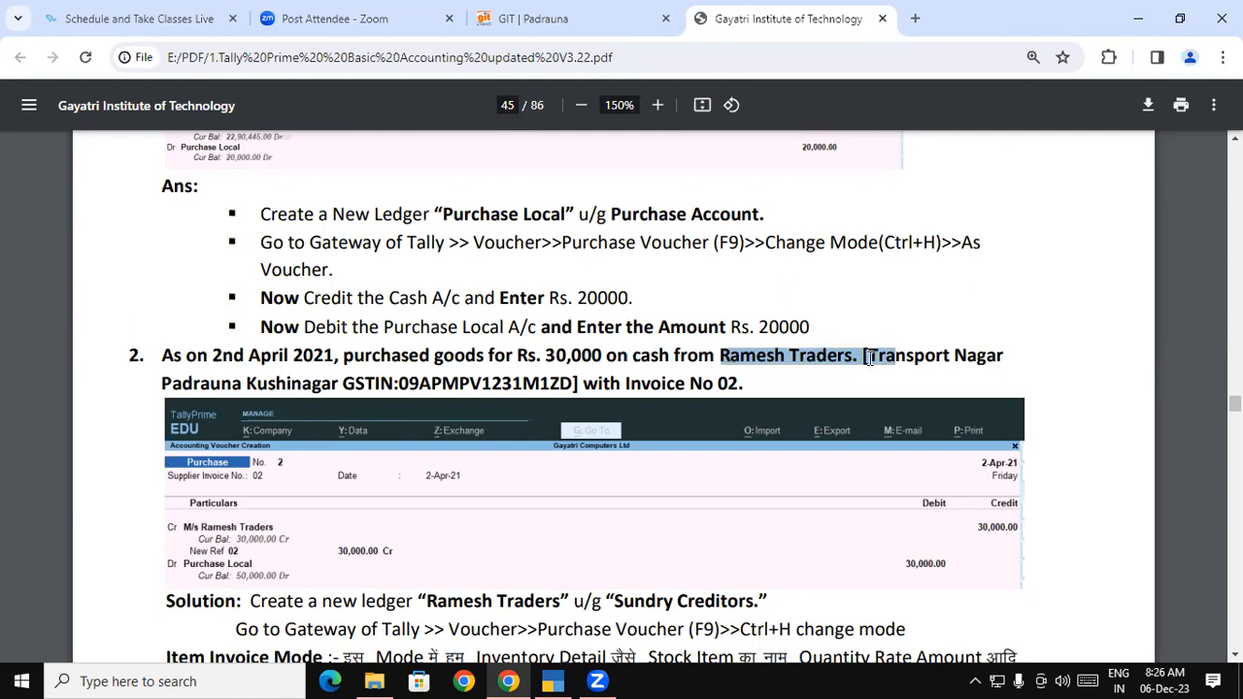
# Leave the invoice preview, quit voucher 2 and reopen it for alteration
pyautogui.click(553, 681)
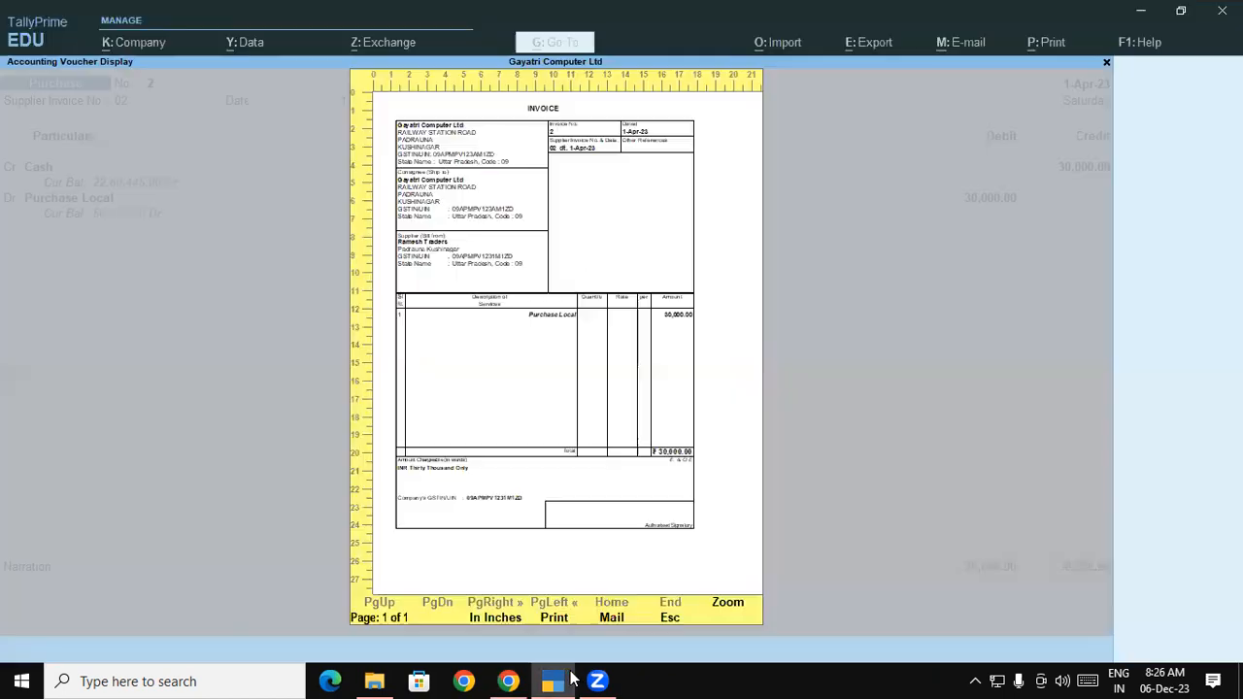
pyautogui.press('Escape')
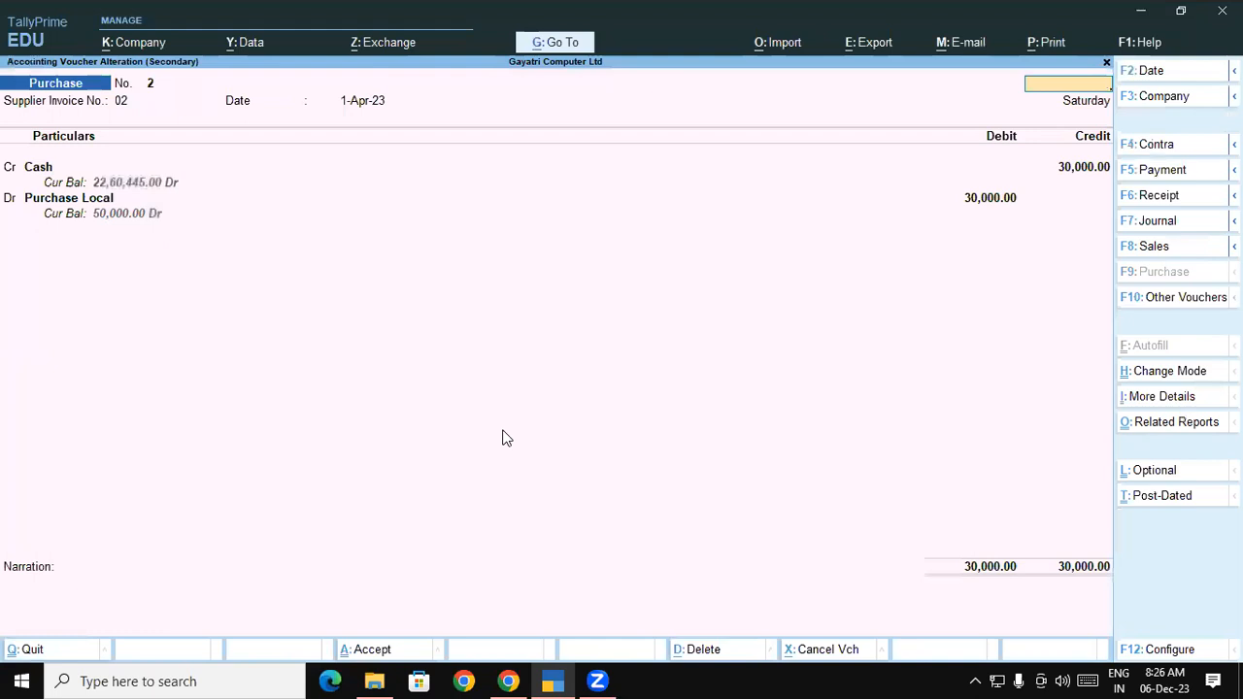
pyautogui.press('Escape')
pyautogui.press('y')
pyautogui.press('Return')
pyautogui.press('Return')
pyautogui.press('Return')
pyautogui.press('Return')
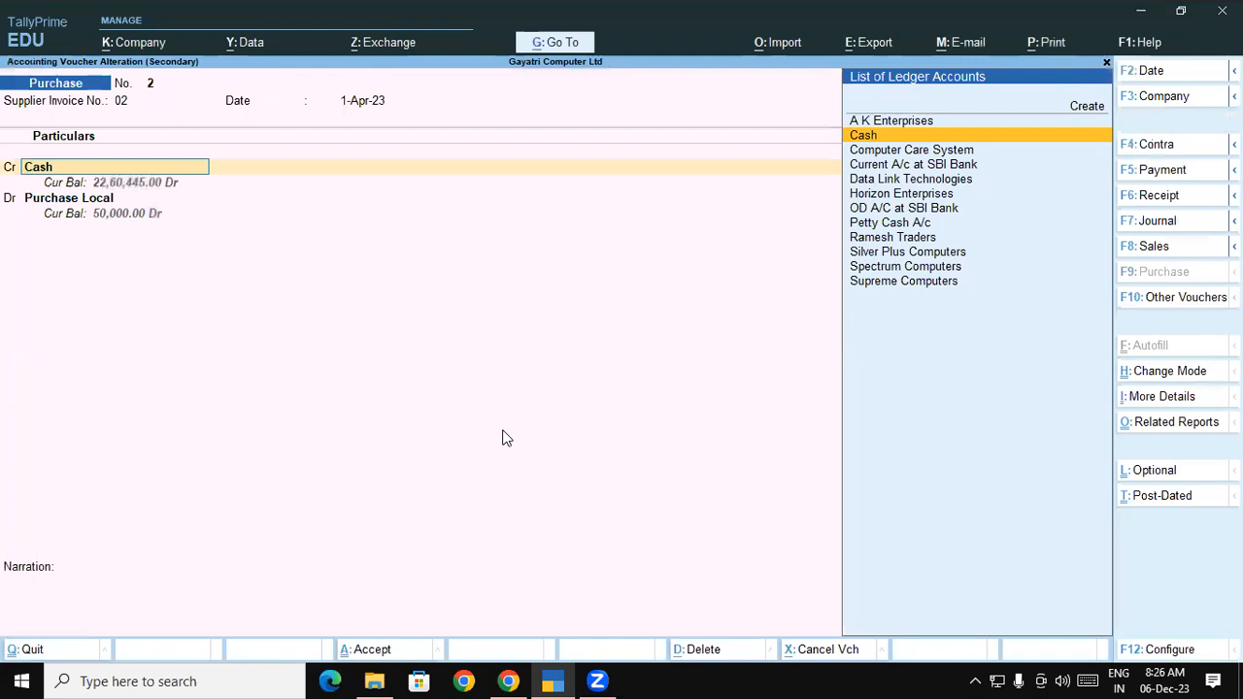
pyautogui.press('Return')
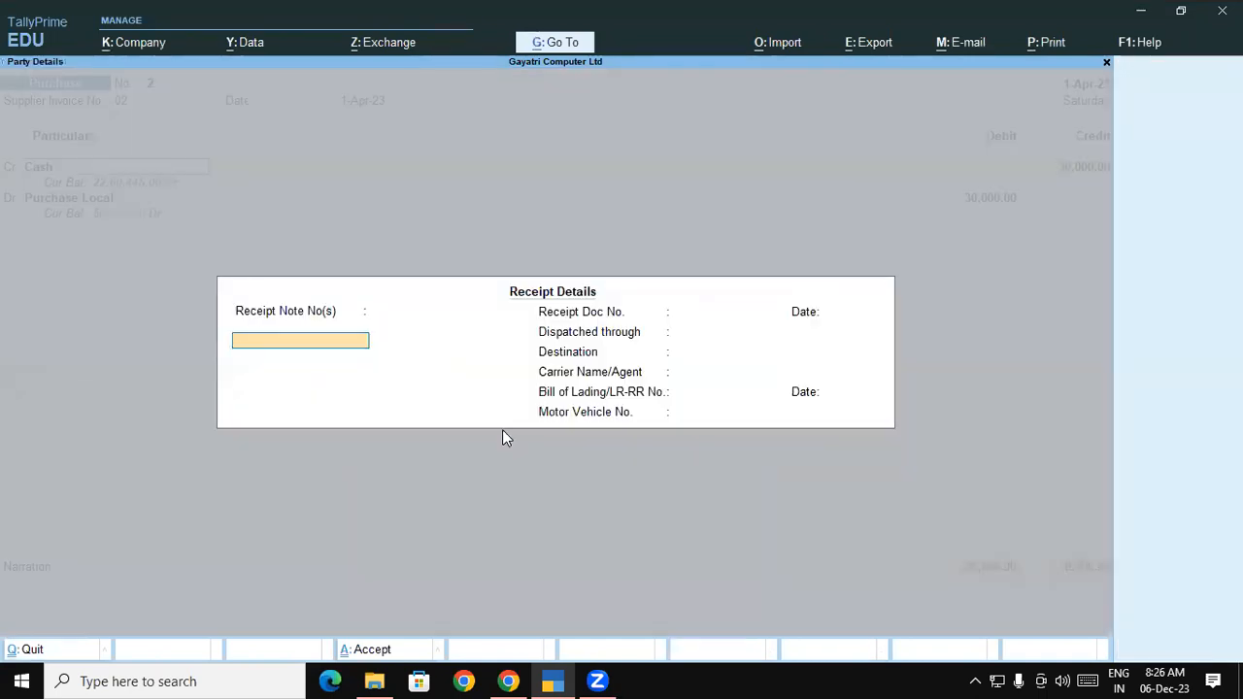
# Confirm Ramesh Traders, Uttar Pradesh and Regular GST in party details, then save the voucher
pyautogui.press('Escape')
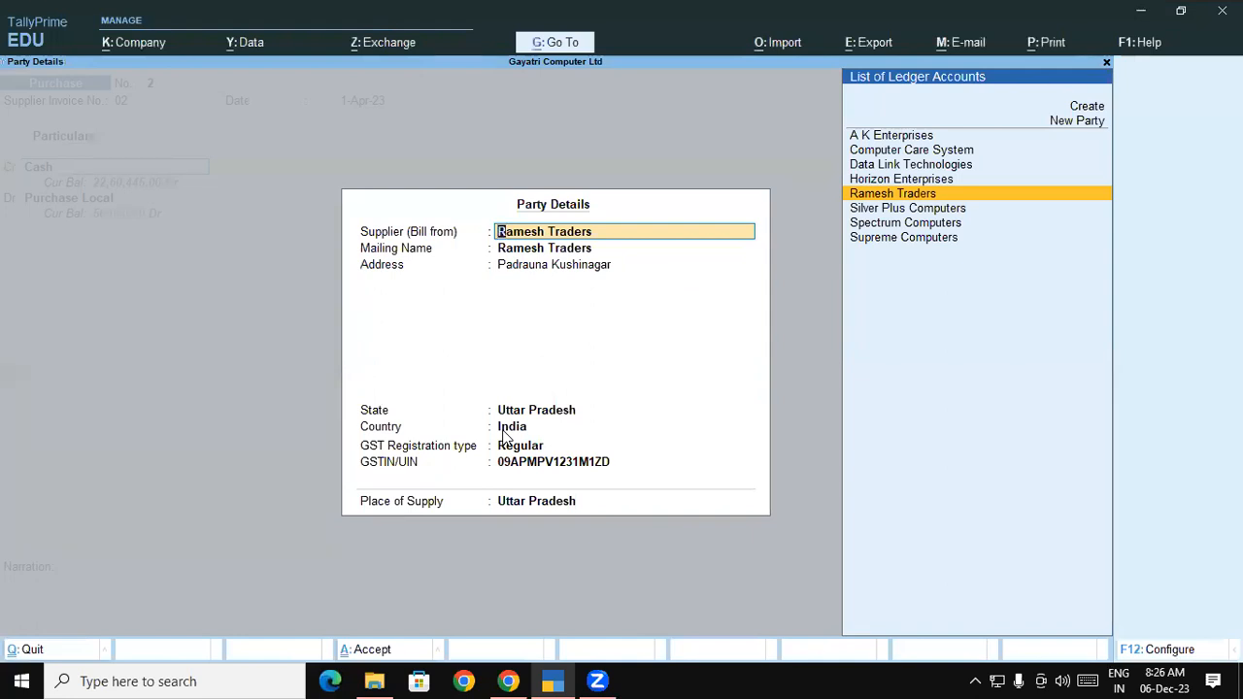
pyautogui.press('Return')
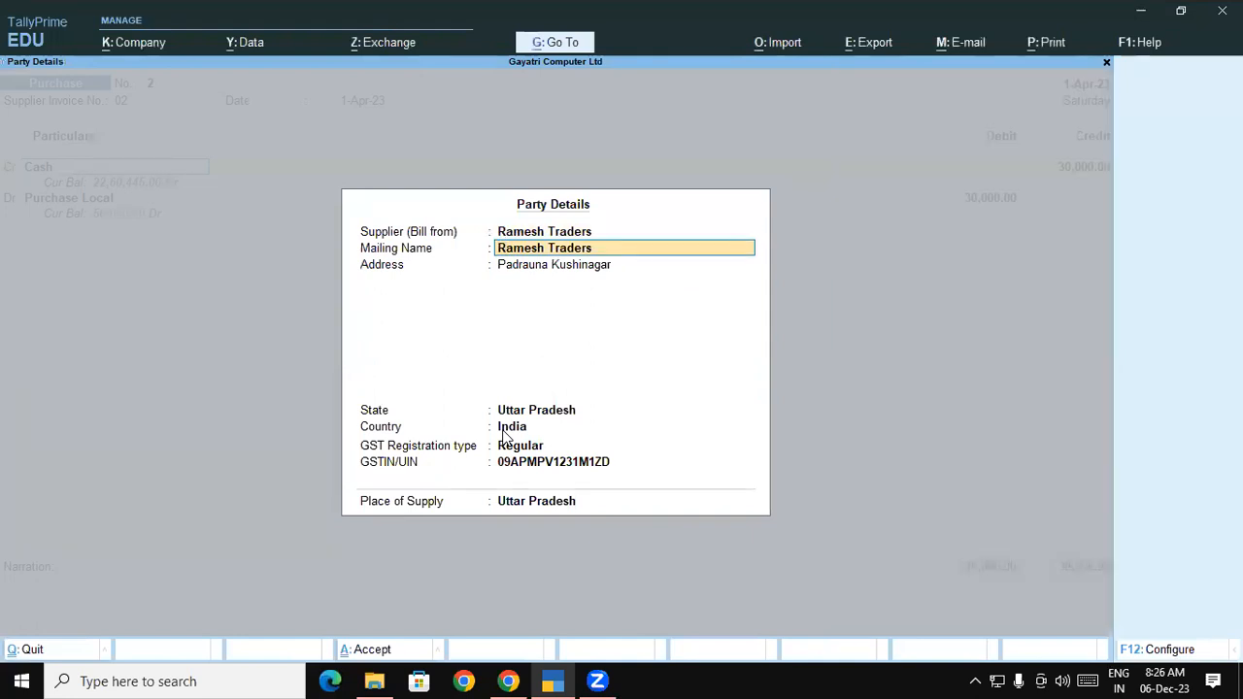
pyautogui.press('Return')
pyautogui.press('Return')
pyautogui.press('Return')
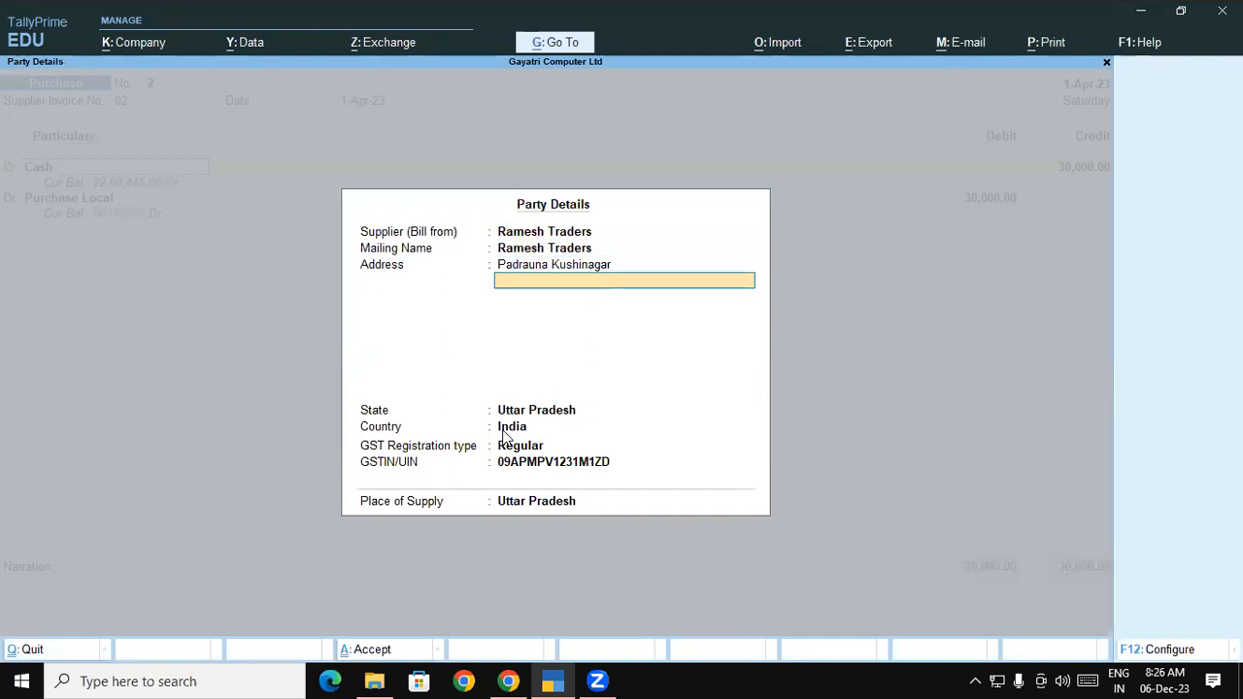
pyautogui.press('Return')
pyautogui.press('Return')
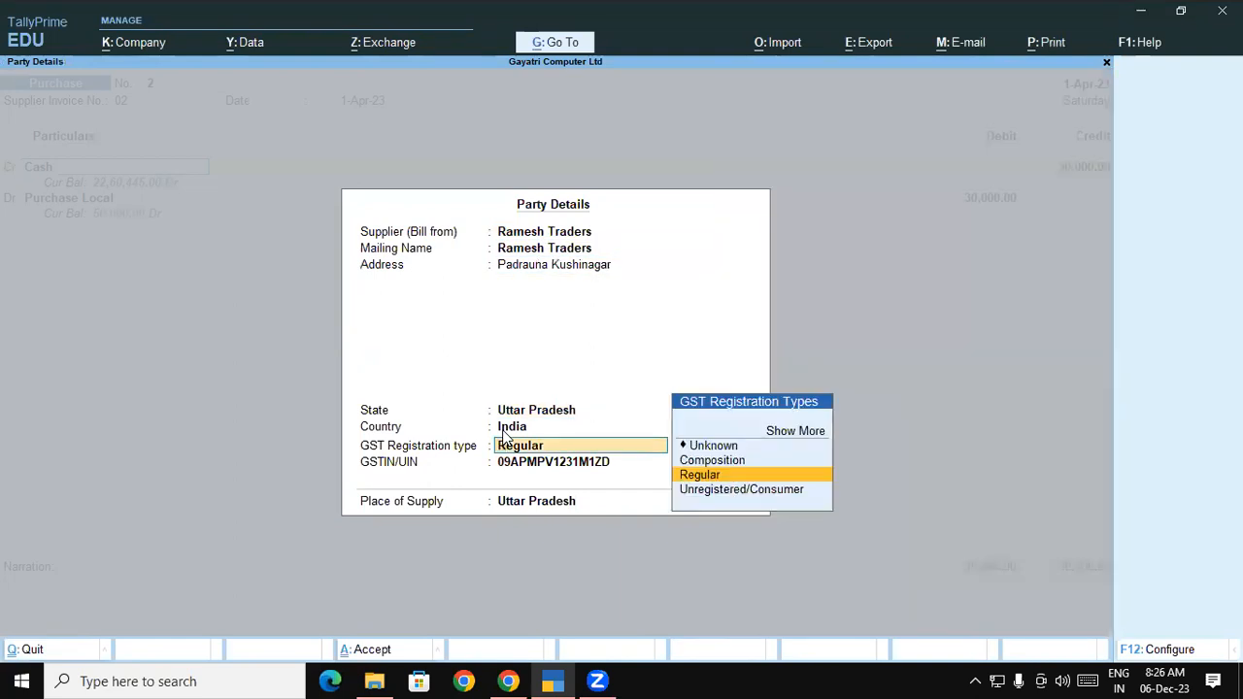
pyautogui.press('Return')
pyautogui.press('Return')
pyautogui.press('Return')
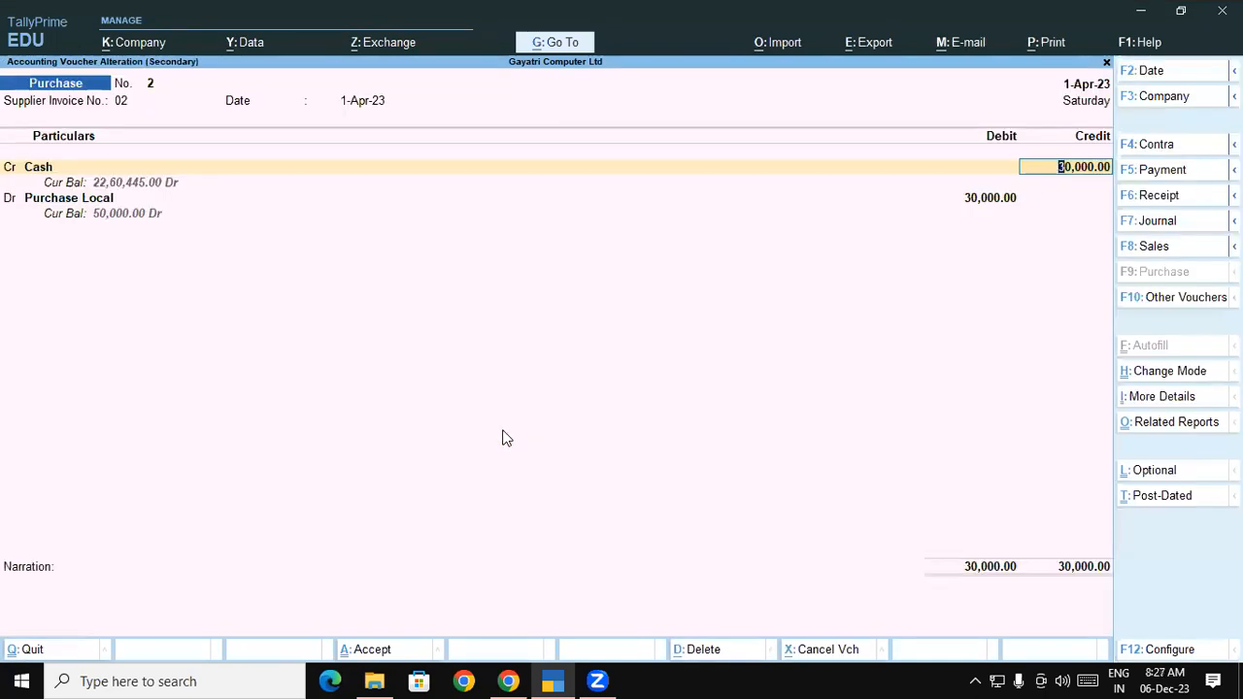
pyautogui.press('Return')
pyautogui.press('Return')
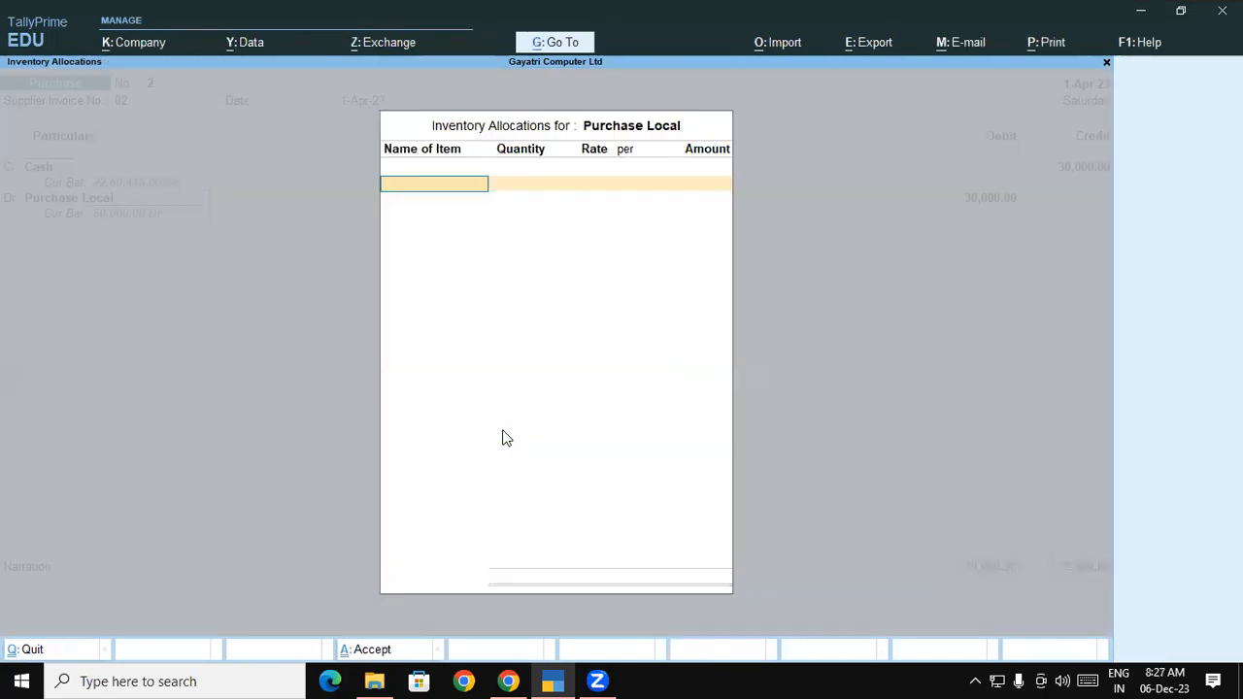
pyautogui.press('Escape')
pyautogui.press('ctrl')
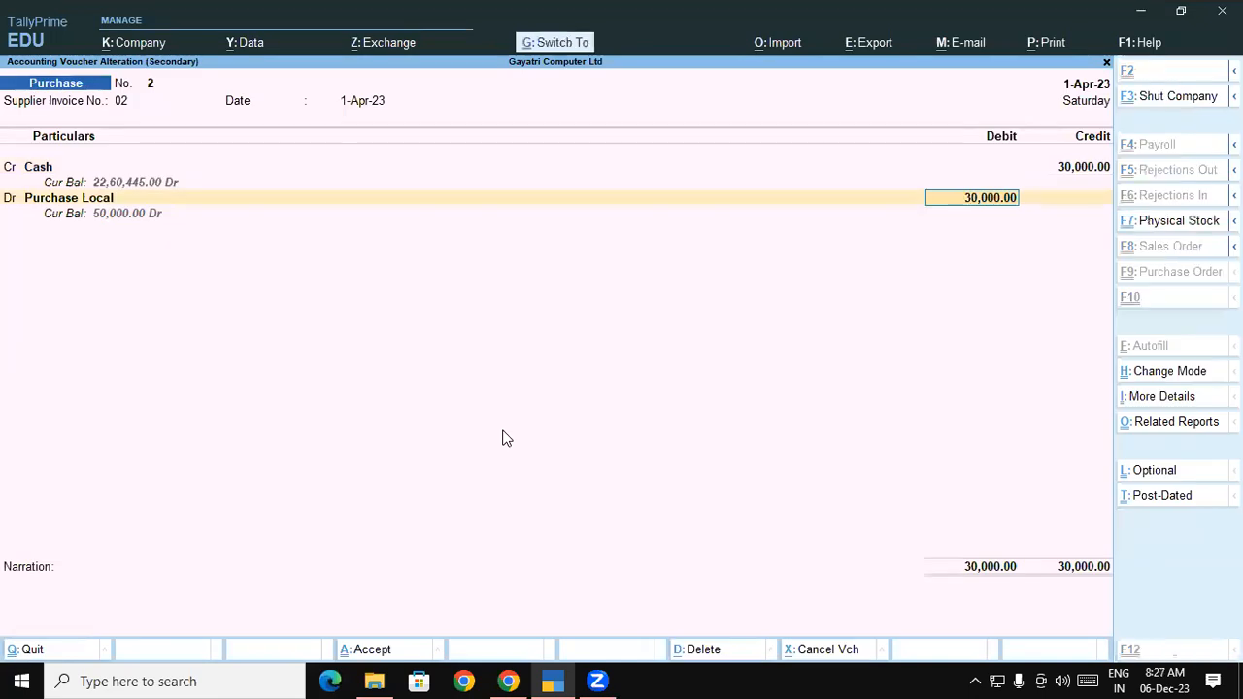
pyautogui.hotkey('ctrl', 'a')
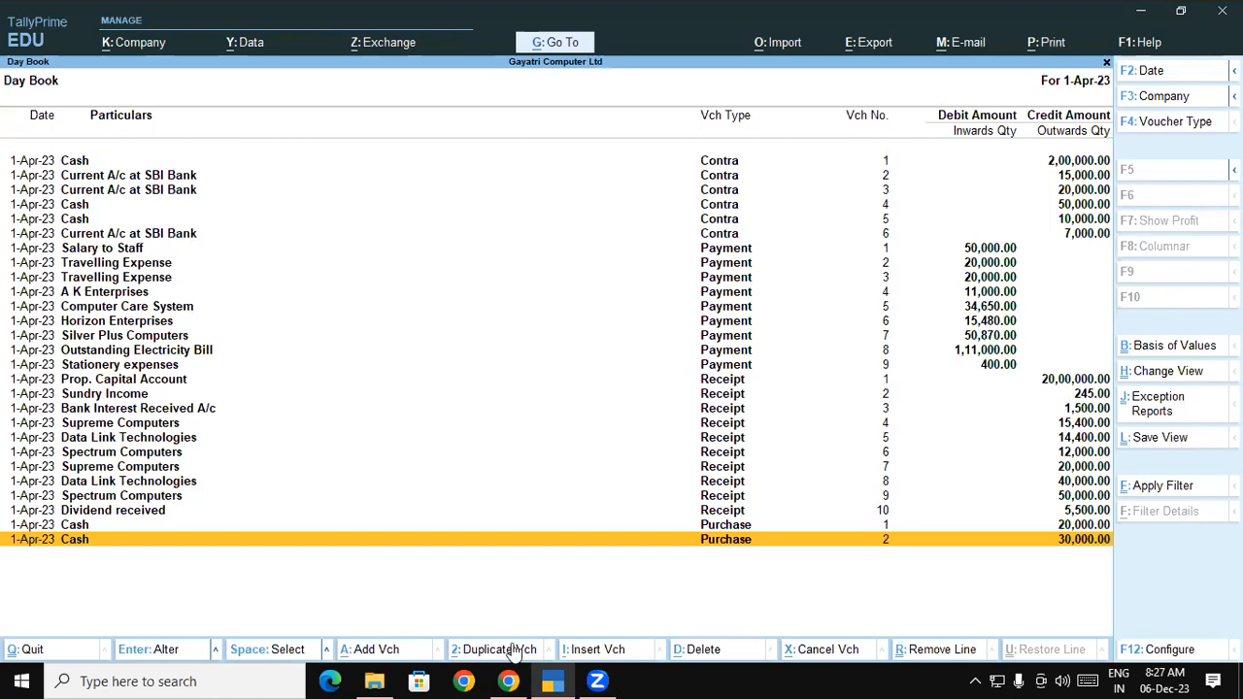
# In the PDF, clear the old selection and select down to question 3's stock item table
pyautogui.click(507, 680)
pyautogui.click(530, 433)
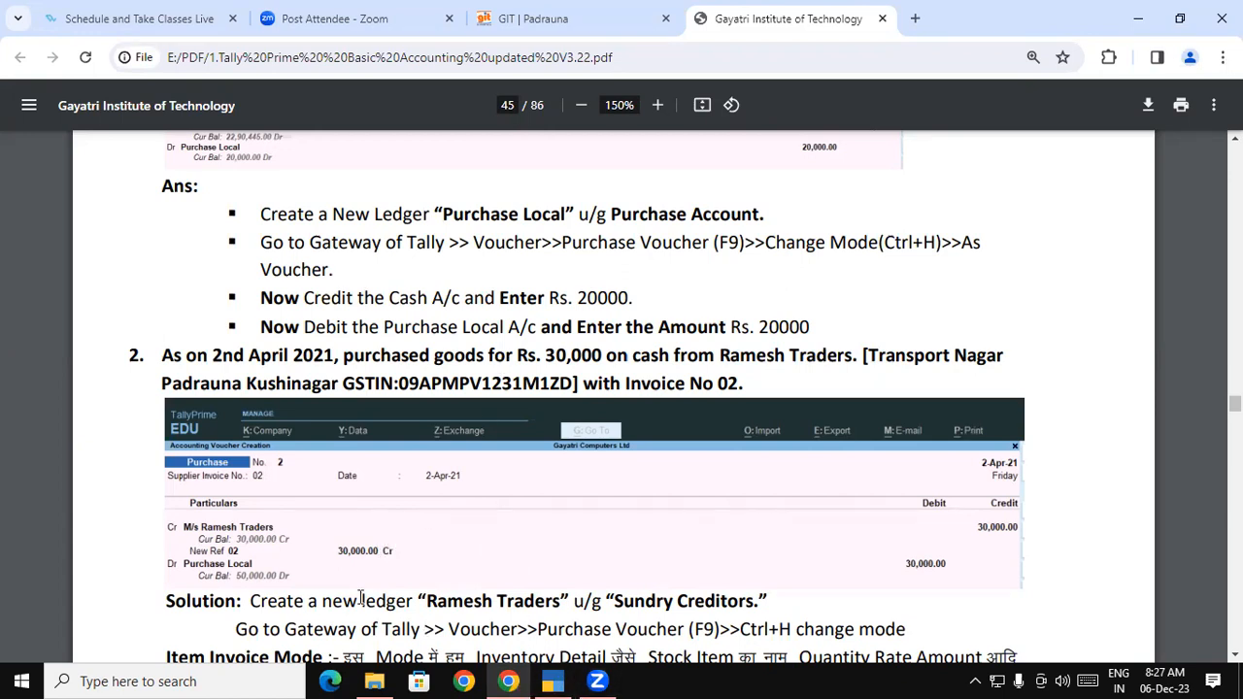
pyautogui.moveTo(170, 656); pyautogui.dragTo(573, 660)
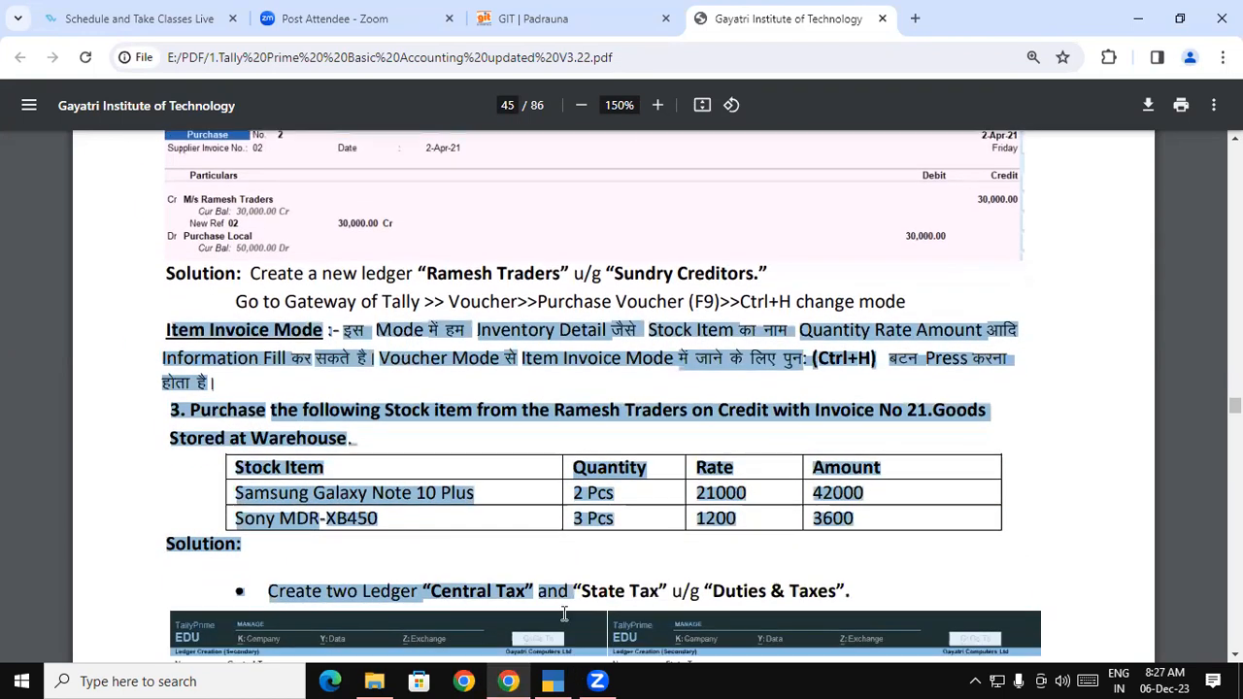
# Highlight the Item Invoice Mode heading, the words Stock Item and the explanation sentences in the PDF
pyautogui.click(488, 365)
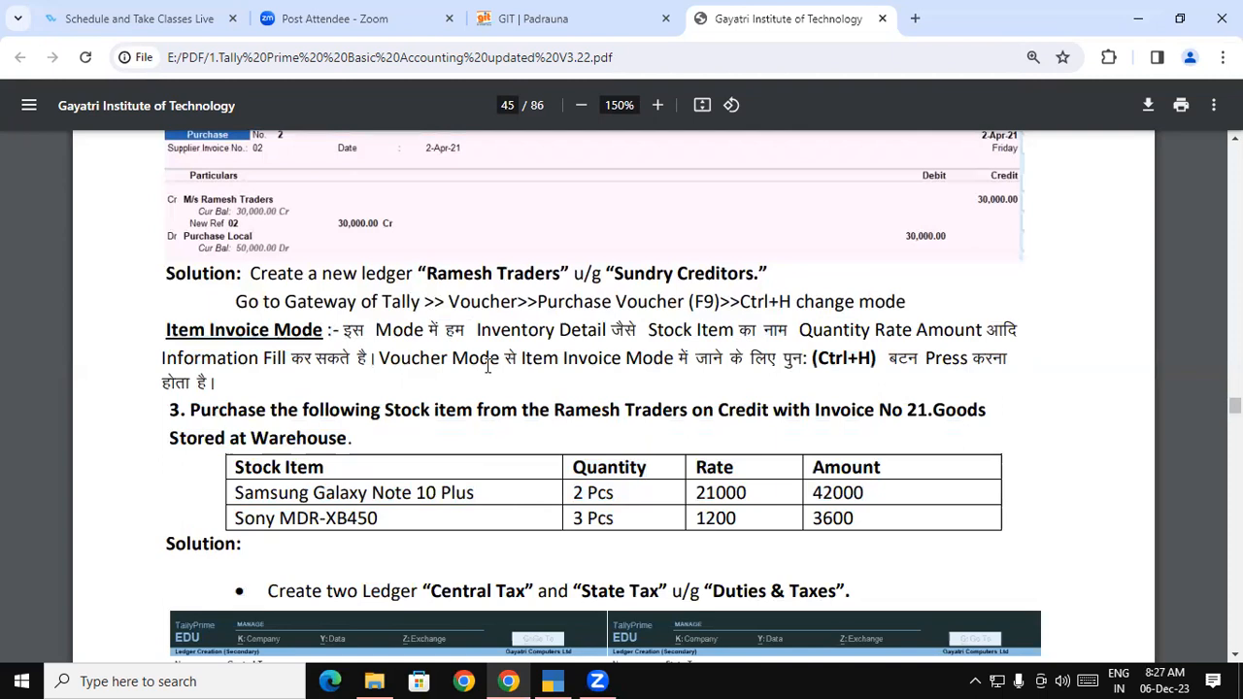
pyautogui.moveTo(167, 330); pyautogui.dragTo(325, 329)
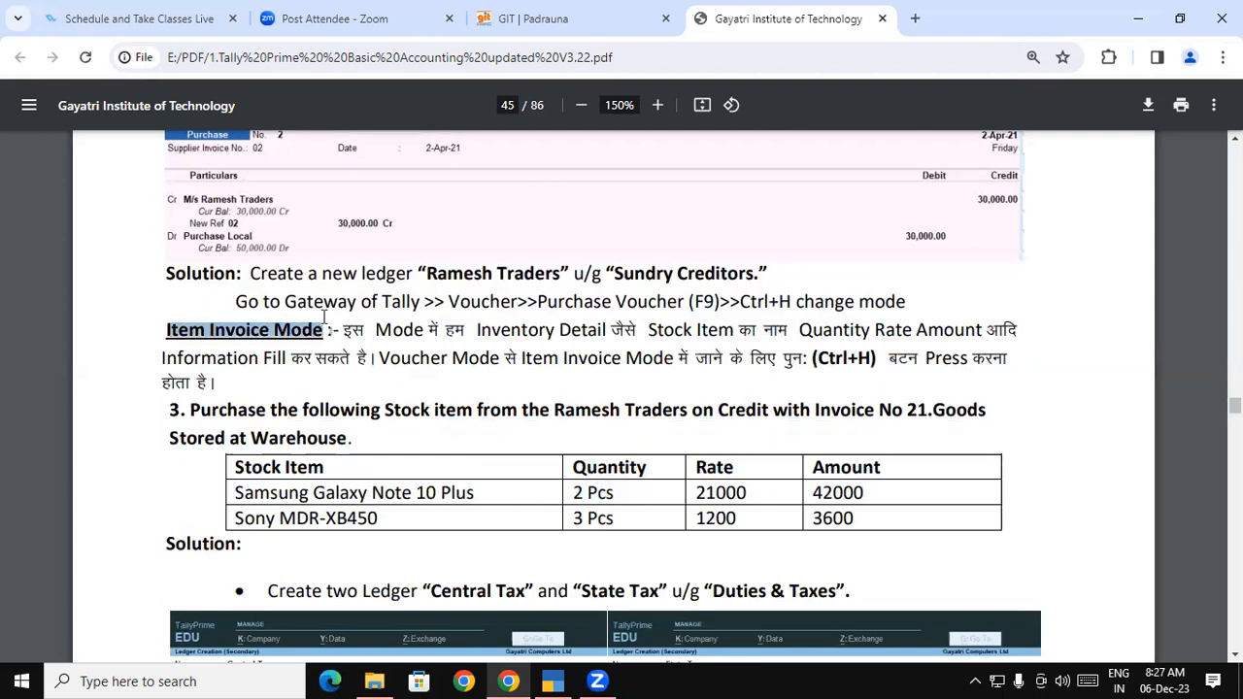
pyautogui.click(355, 340)
pyautogui.moveTo(347, 330); pyautogui.dragTo(951, 329)
pyautogui.click(951, 329)
pyautogui.moveTo(180, 355); pyautogui.dragTo(874, 361)
pyautogui.click(820, 359)
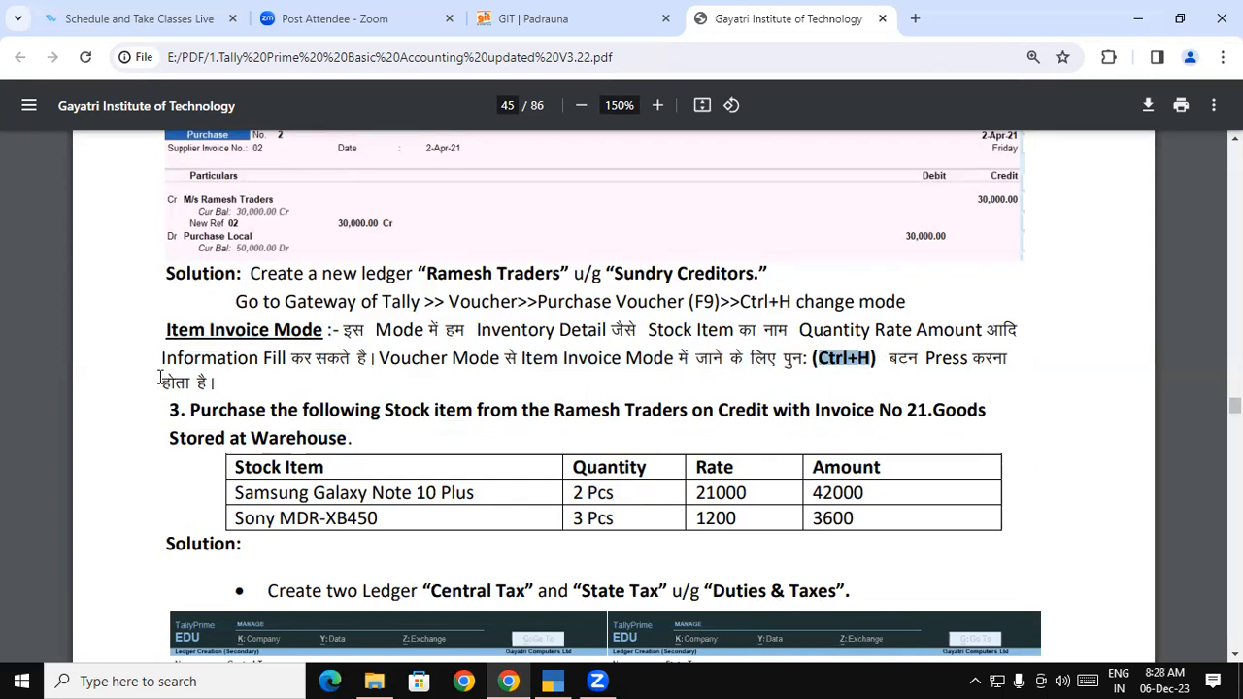
pyautogui.moveTo(163, 375); pyautogui.dragTo(231, 379)
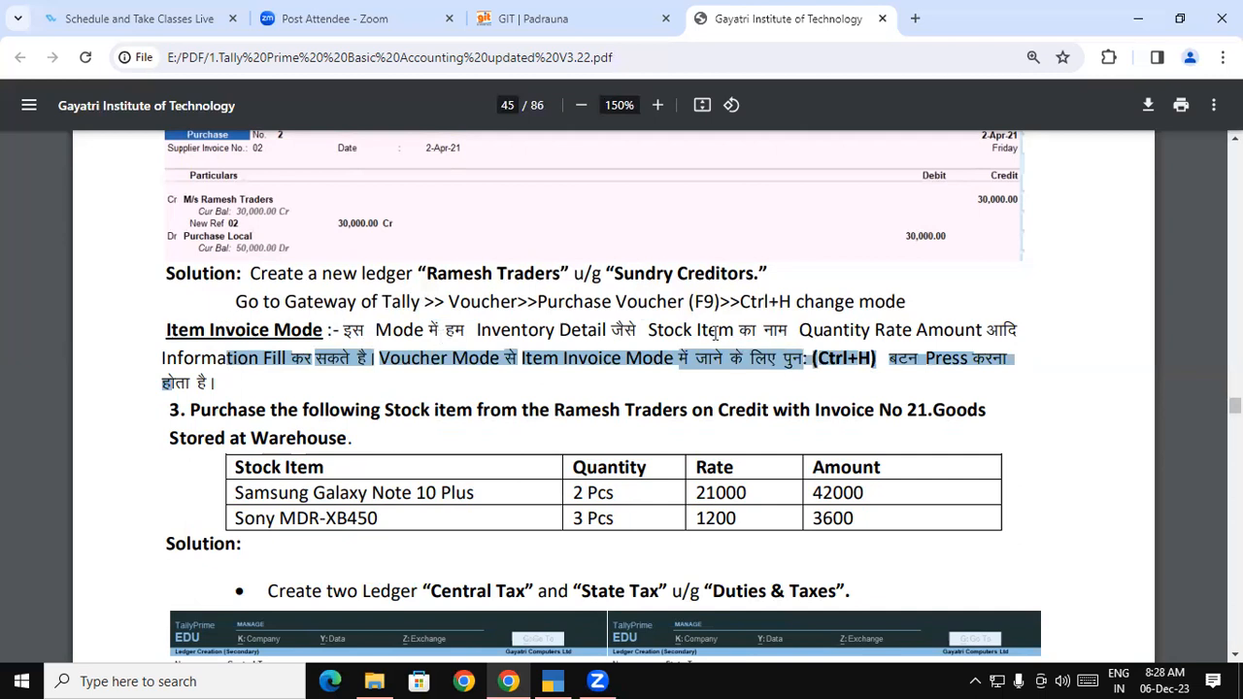
pyautogui.moveTo(676, 331); pyautogui.dragTo(789, 332)
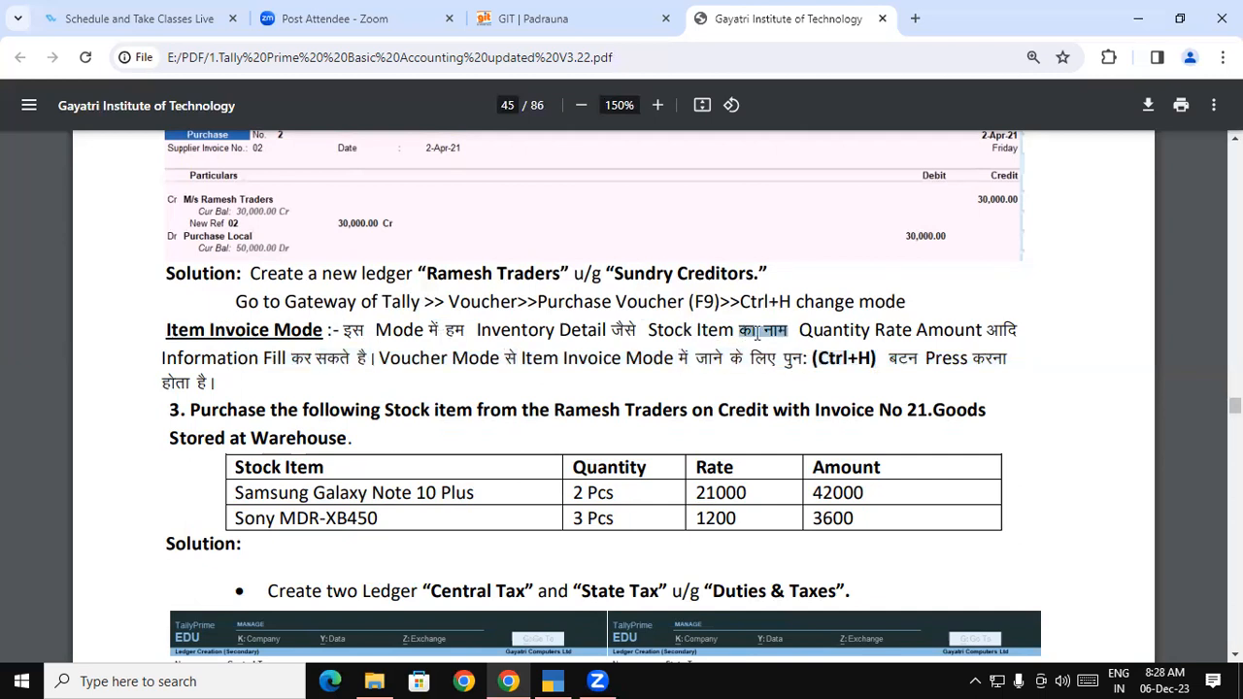
pyautogui.moveTo(872, 330); pyautogui.dragTo(930, 330)
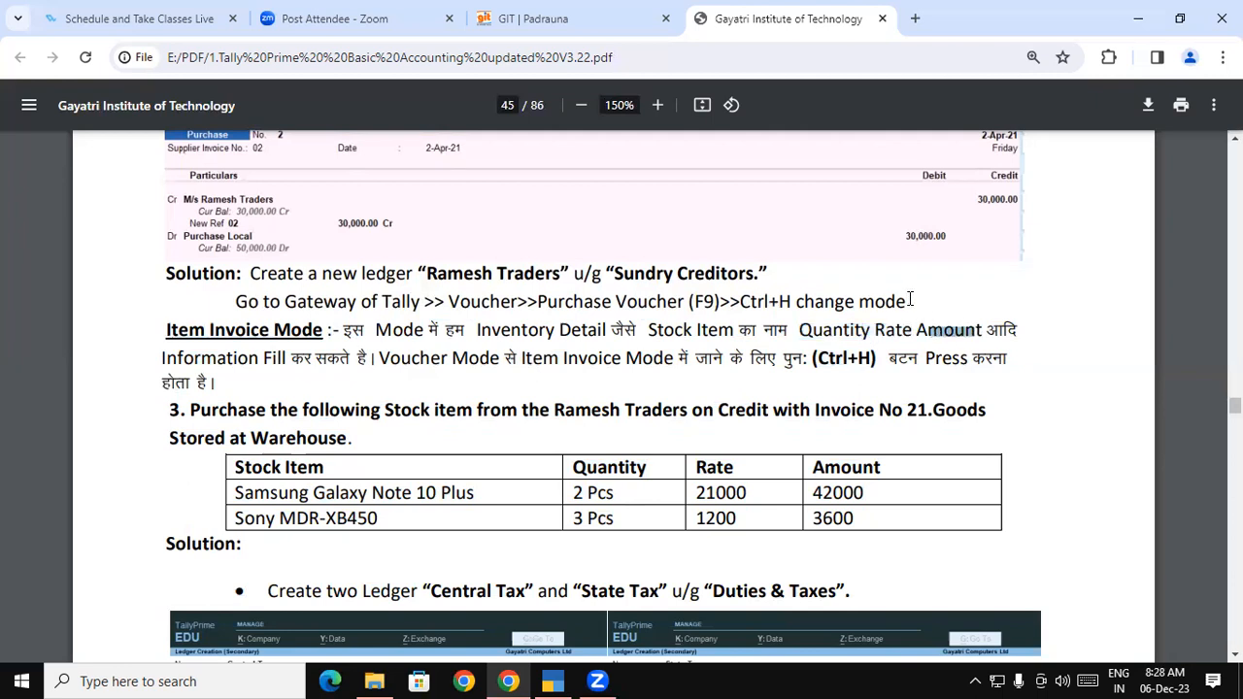
pyautogui.moveTo(165, 330); pyautogui.dragTo(313, 330)
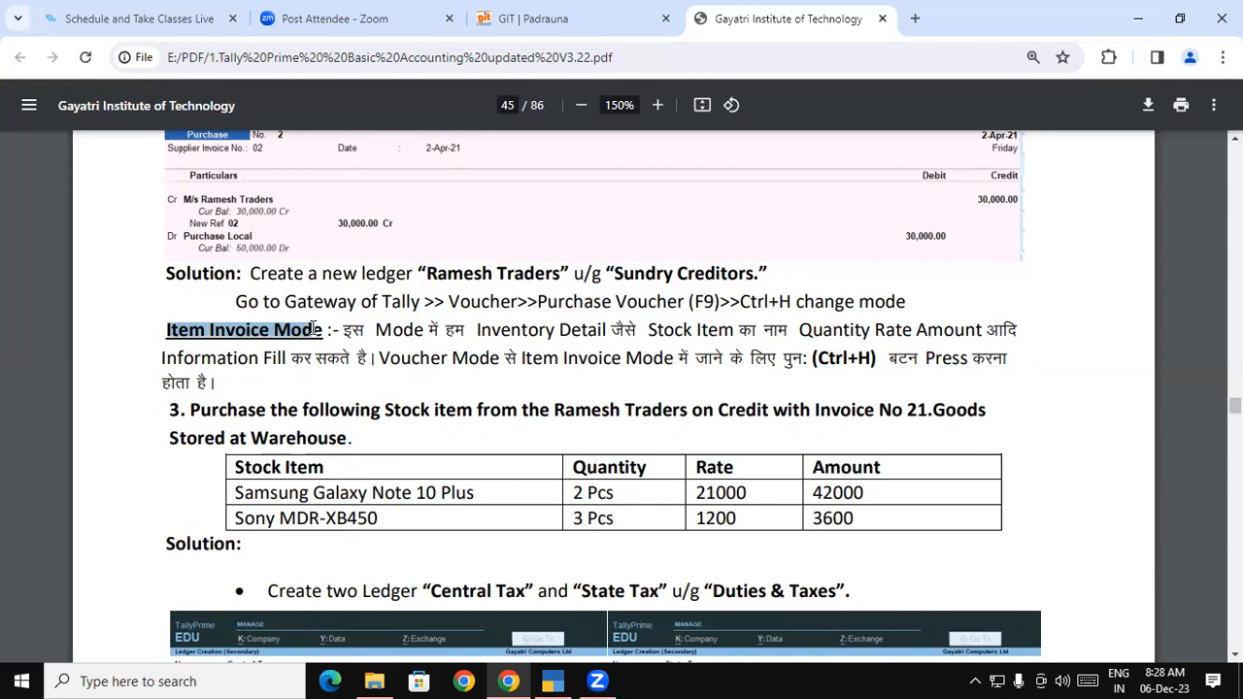
pyautogui.moveTo(311, 330); pyautogui.dragTo(284, 326)
# From the Gateway, start a new purchase voucher, switch it to Item Invoice mode with Ctrl+H, then return to the PDF
pyautogui.click(536, 672)
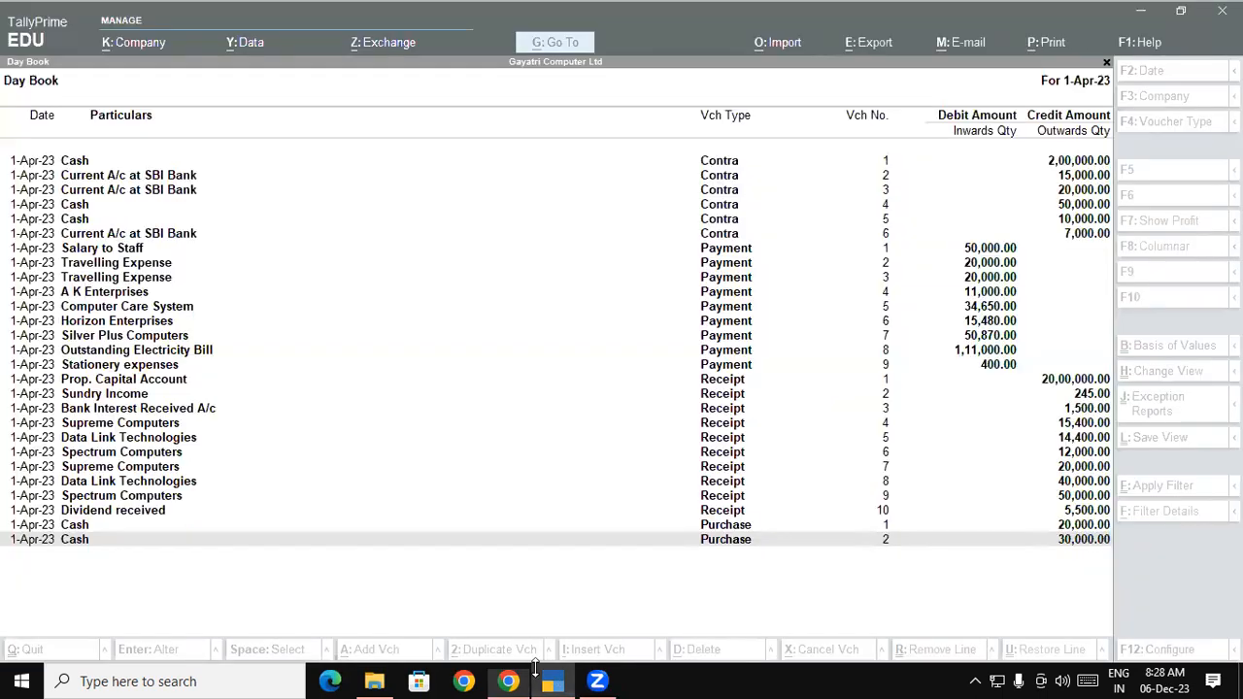
pyautogui.press('Escape')
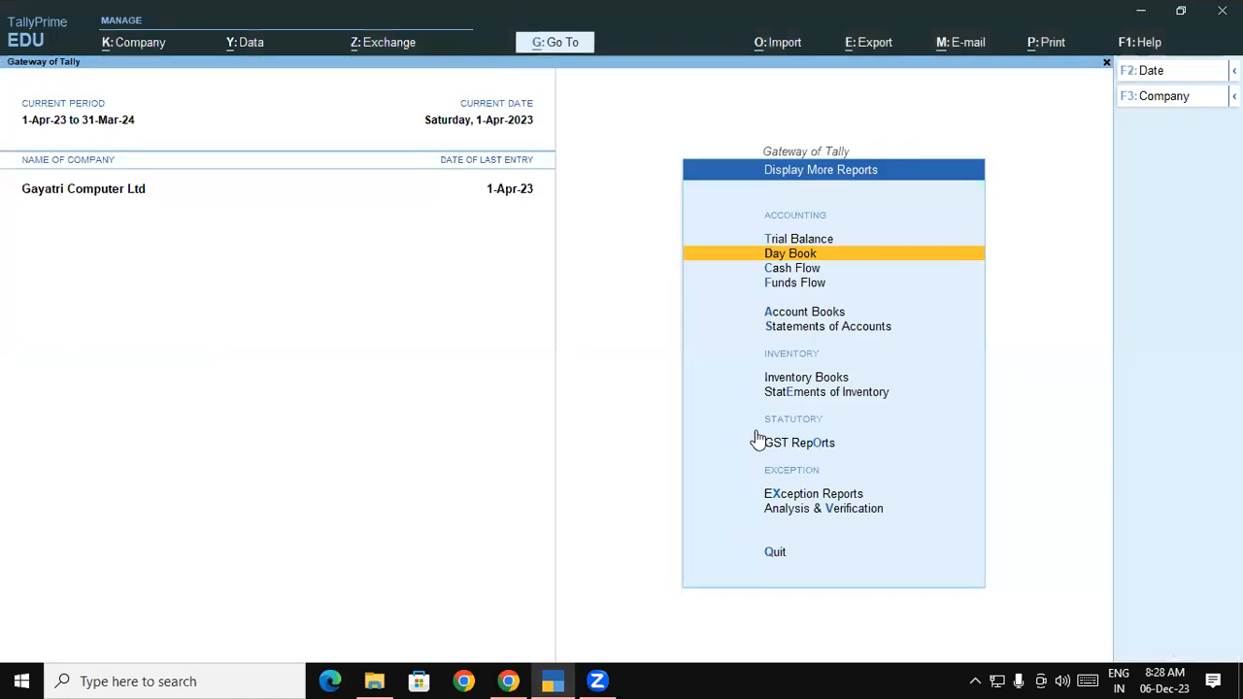
pyautogui.press('Escape')
pyautogui.click(797, 313)
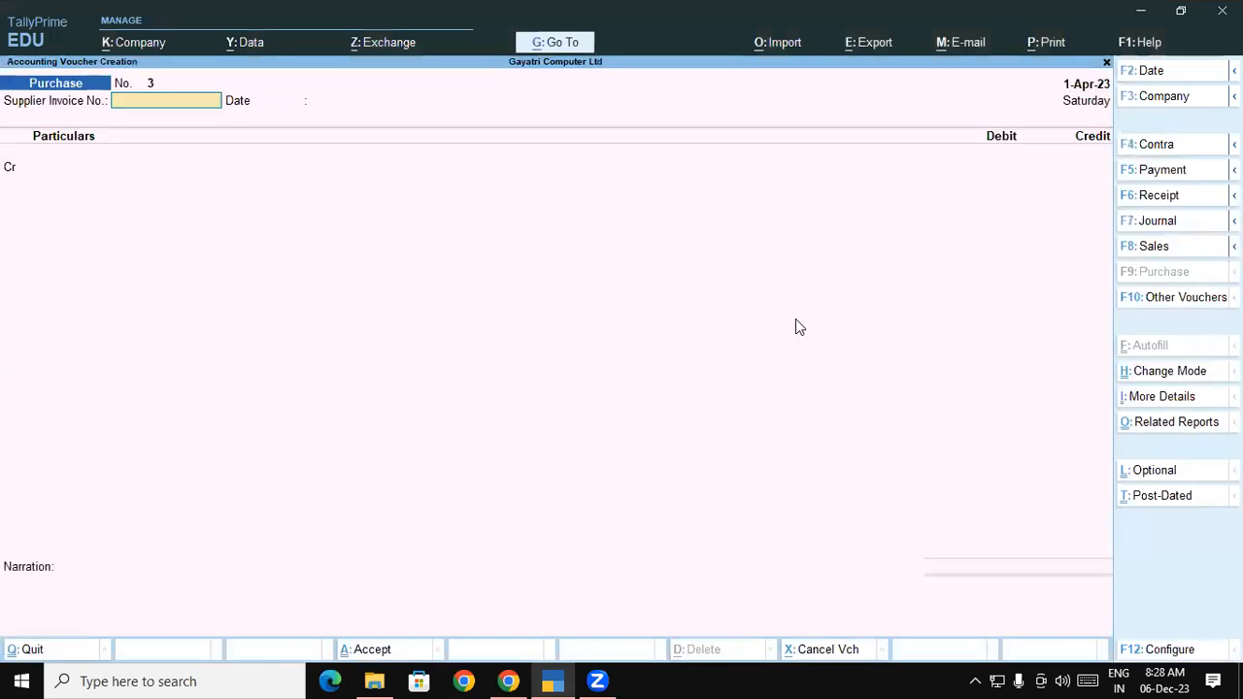
pyautogui.hotkey('ctrl', 'h')
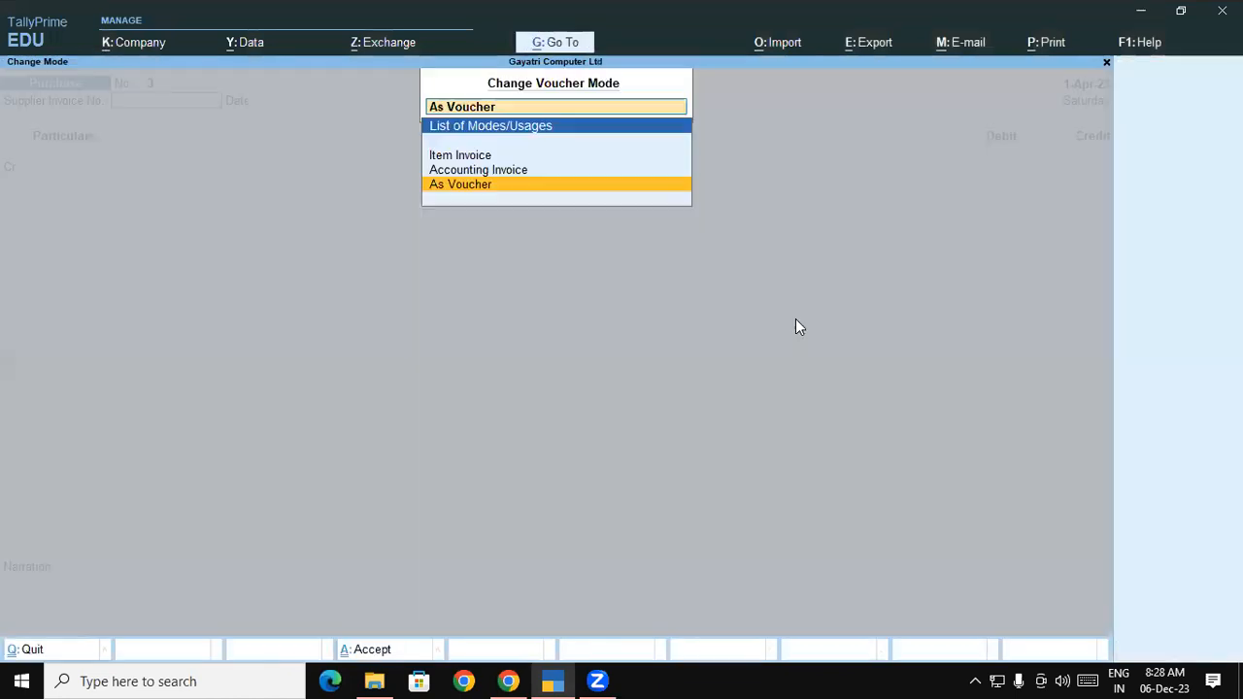
pyautogui.press('Up')
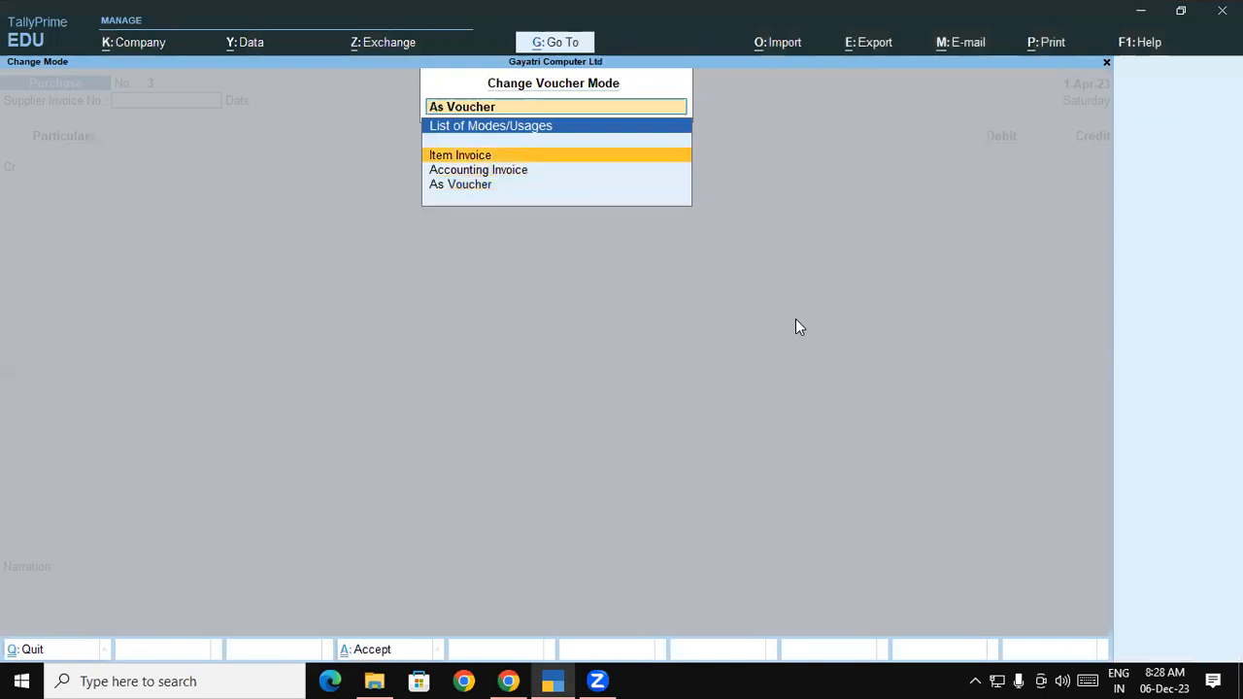
pyautogui.press('Return')
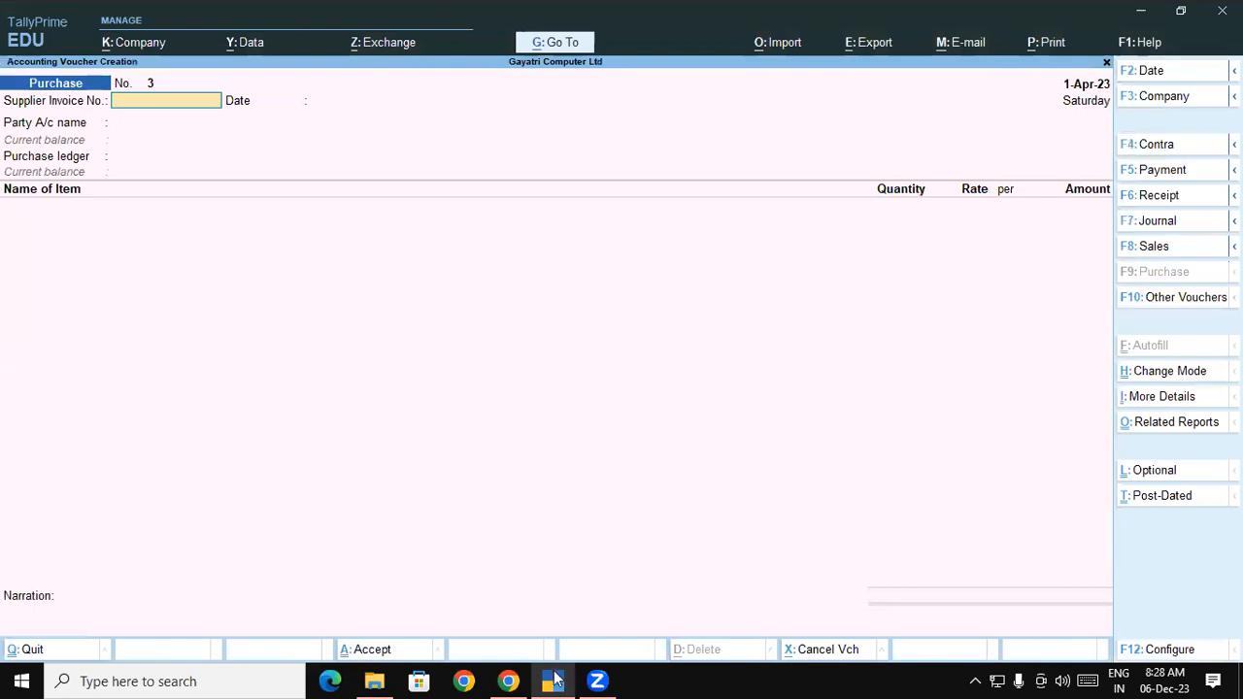
pyautogui.click(507, 680)
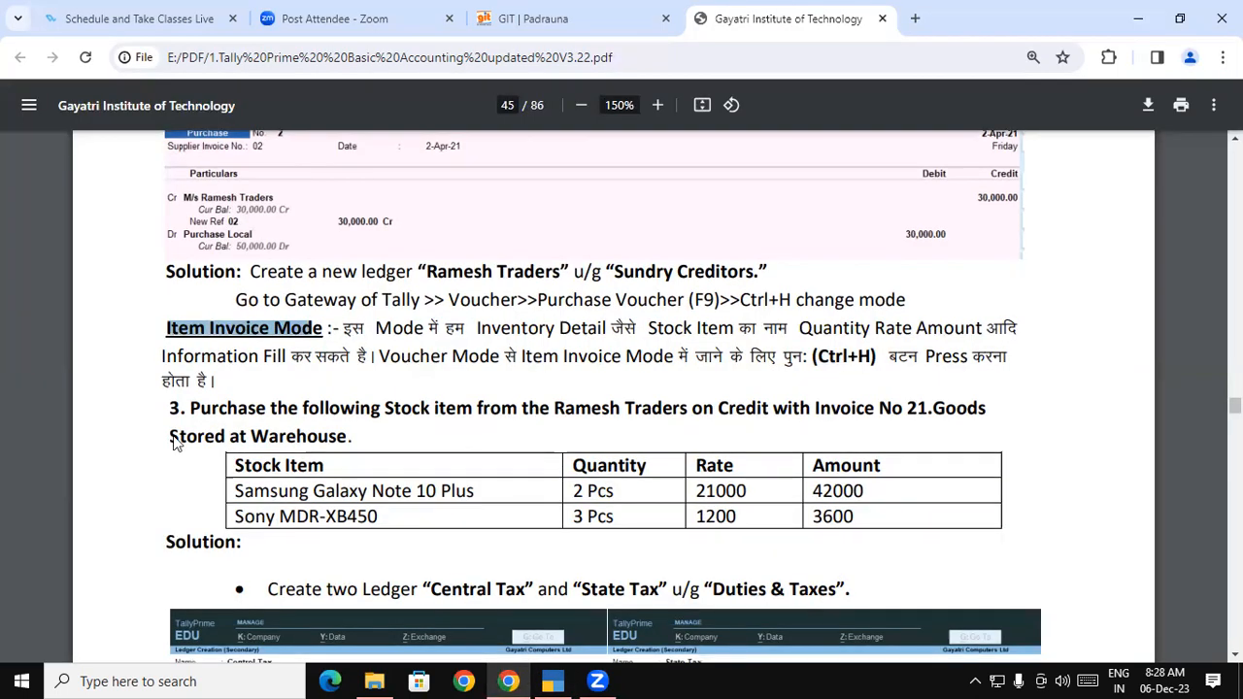
pyautogui.moveTo(183, 380); pyautogui.dragTo(472, 381)
pyautogui.moveTo(235, 462); pyautogui.dragTo(476, 465)
pyautogui.moveTo(678, 498); pyautogui.dragTo(759, 470)
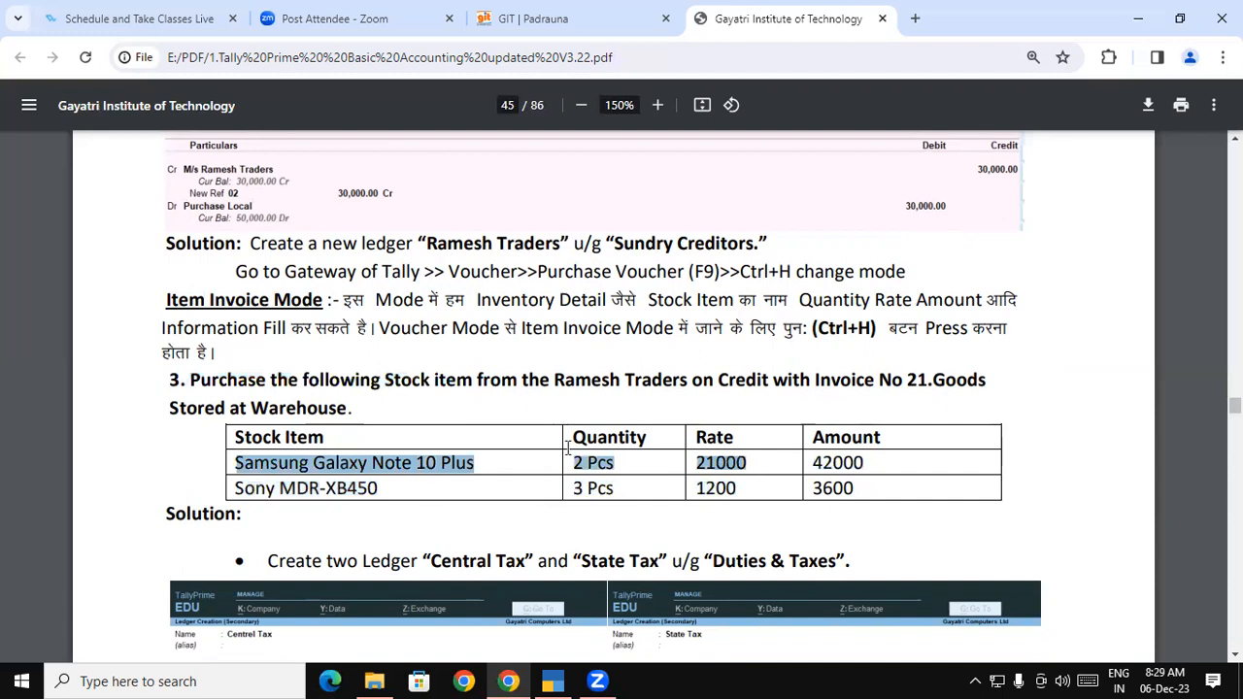
pyautogui.click(546, 450)
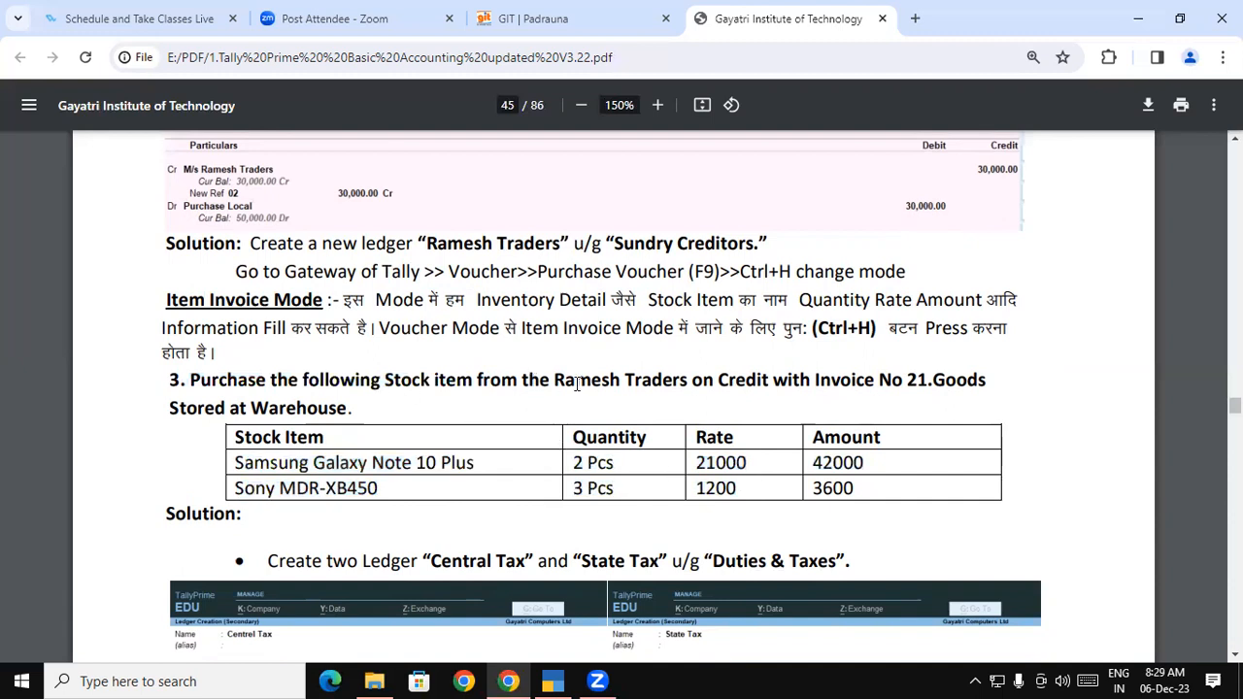
pyautogui.moveTo(556, 380); pyautogui.dragTo(902, 383)
pyautogui.doubleClick(918, 381)
pyautogui.doubleClick(942, 384)
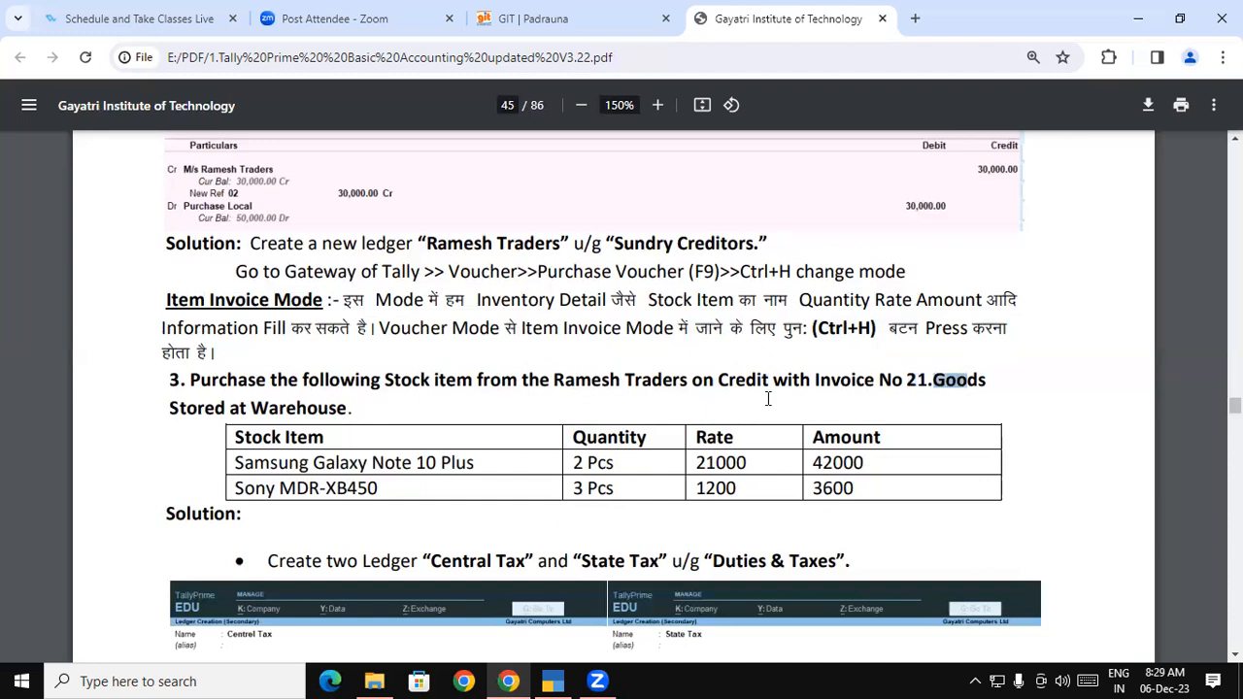
pyautogui.click(199, 408)
pyautogui.moveTo(199, 407); pyautogui.dragTo(344, 409)
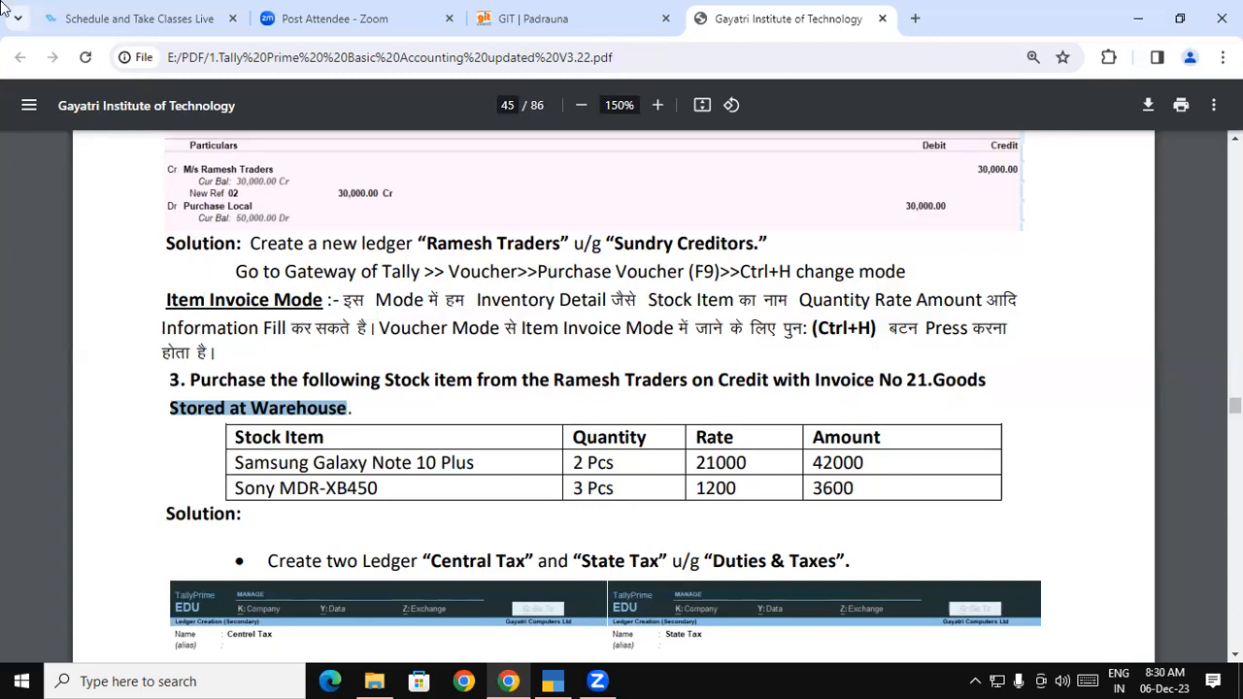
# Enter supplier invoice number 21 and keep the 1-Apr-23 voucher date
pyautogui.click(552, 681)
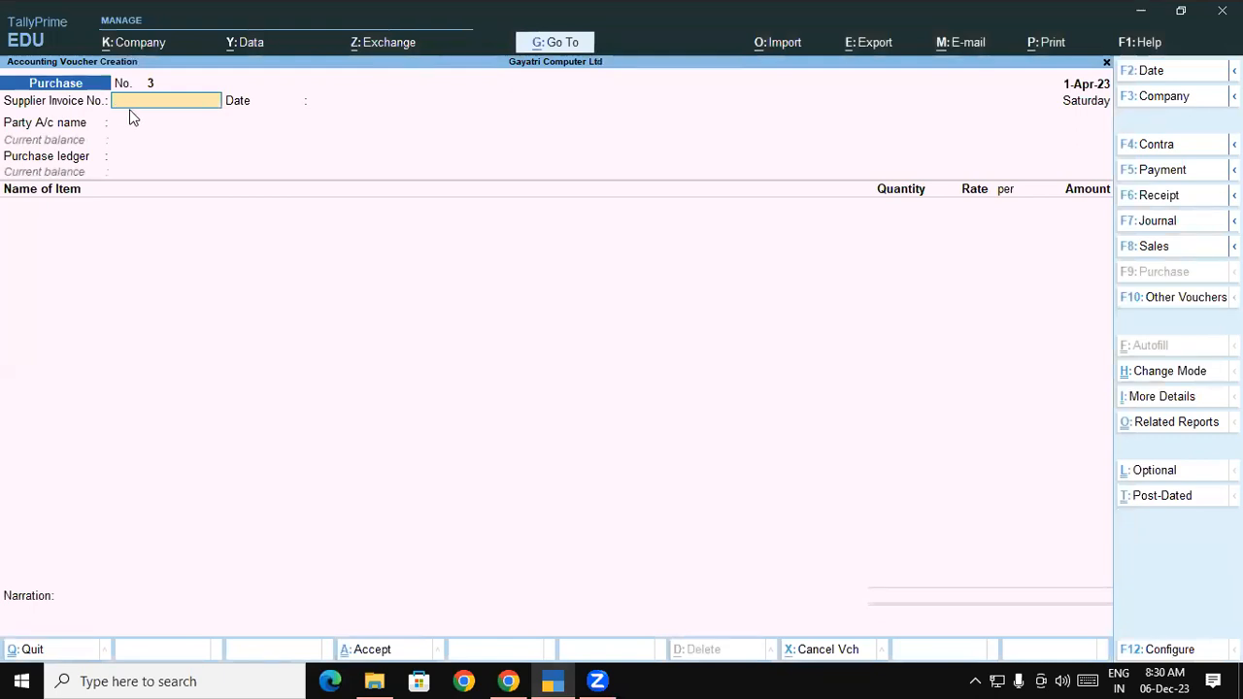
pyautogui.write('21')
pyautogui.press('Return')
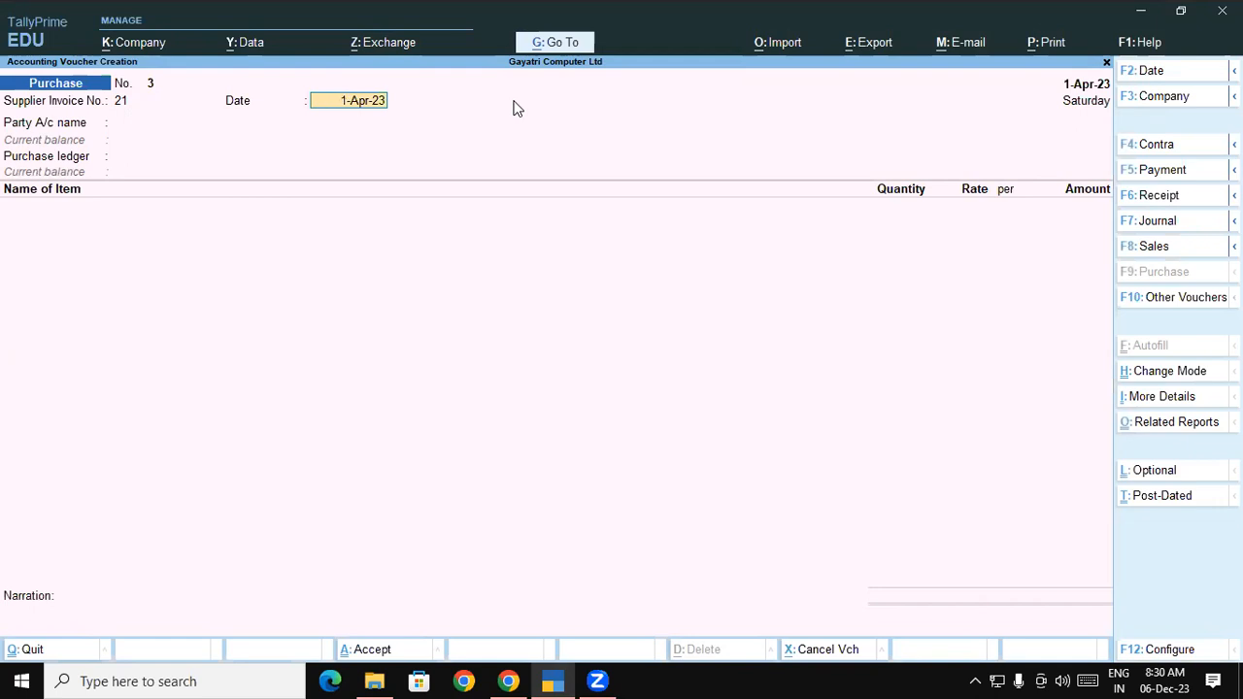
pyautogui.press('Return')
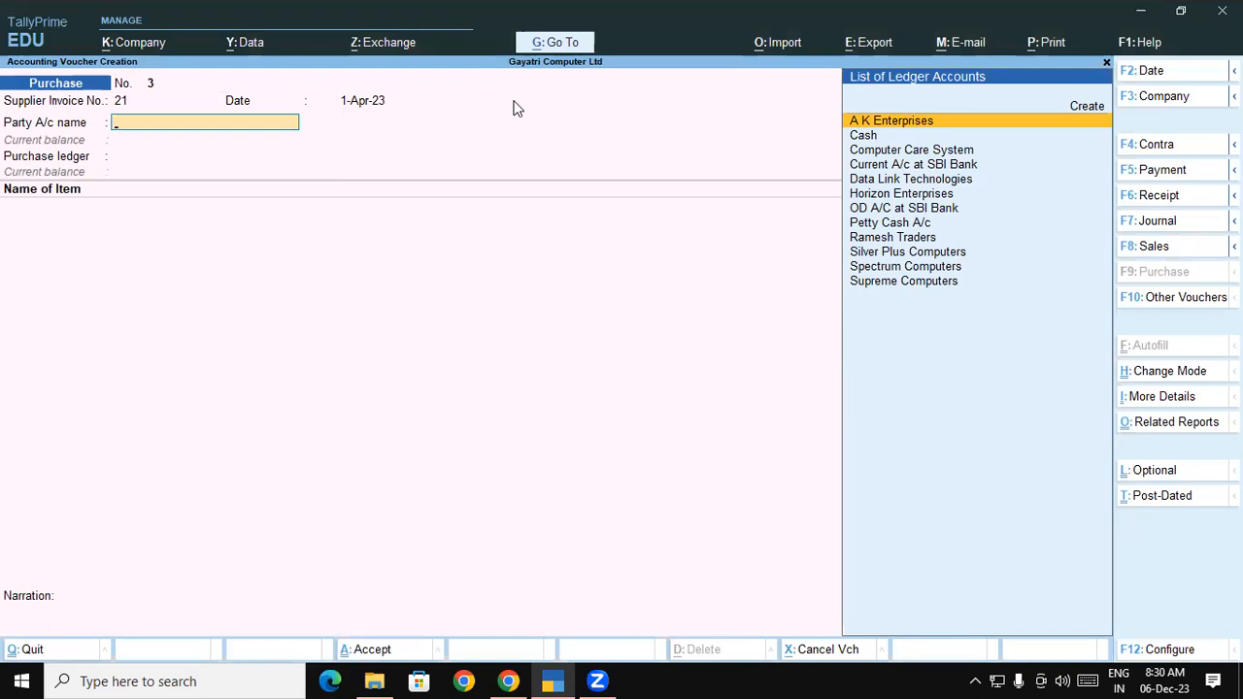
# Select Ramesh Traders as the party, skip receipt and party details, and choose Purchase Local
pyautogui.write('Ra')
pyautogui.press('Return')
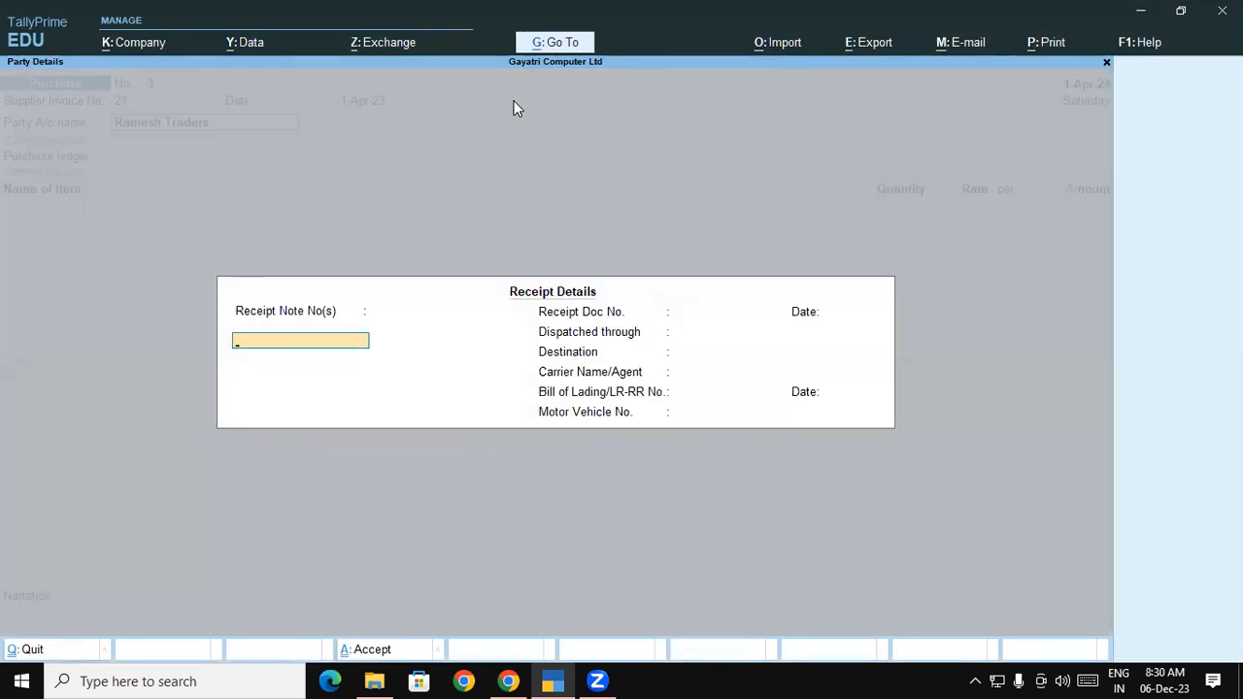
pyautogui.hotkey('ctrl', 'a')
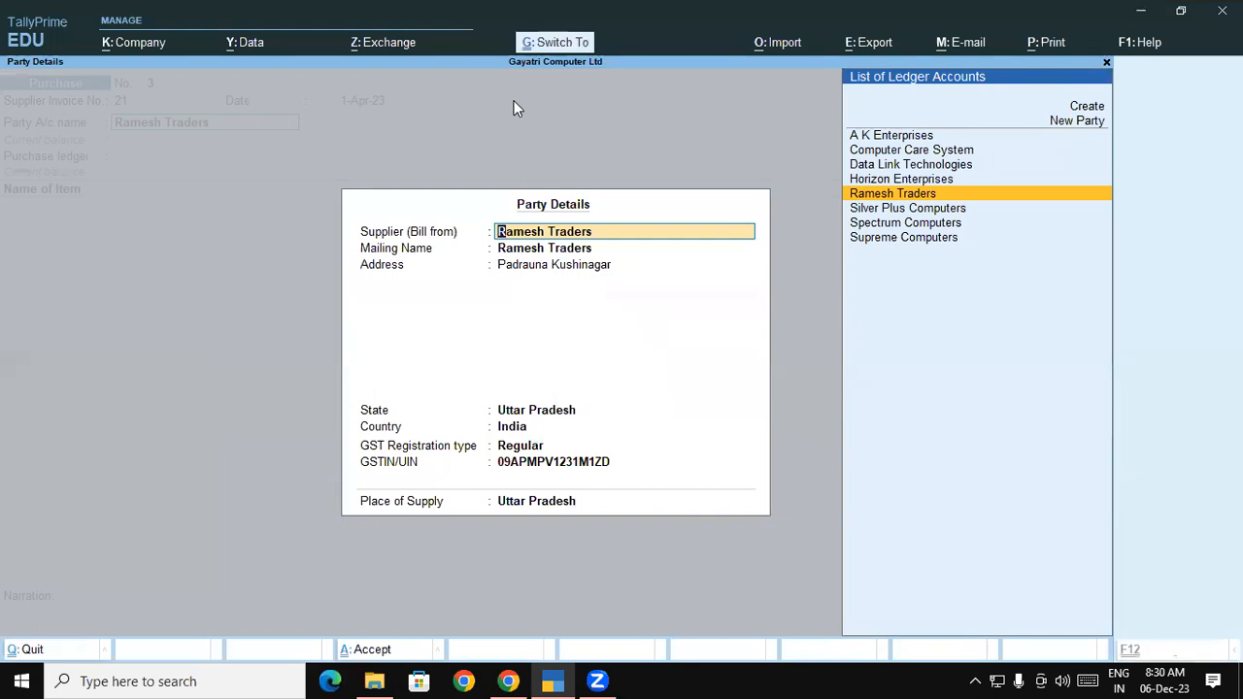
pyautogui.hotkey('ctrl', 'a')
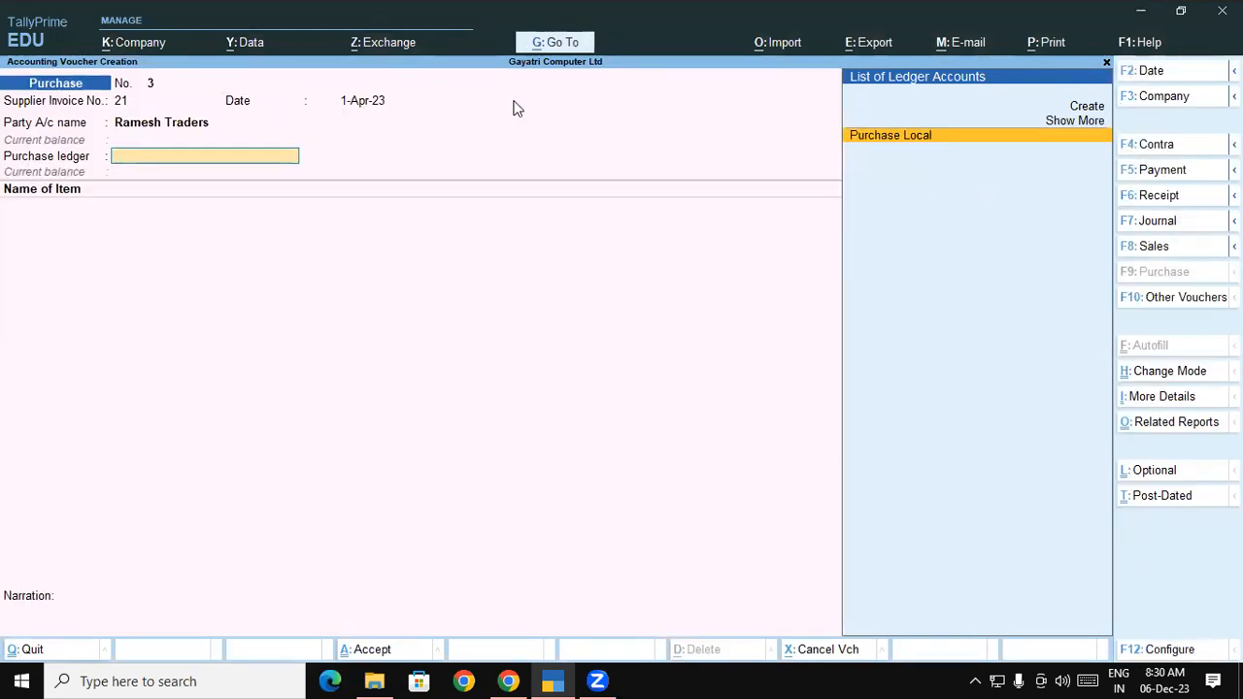
pyautogui.click(921, 142)
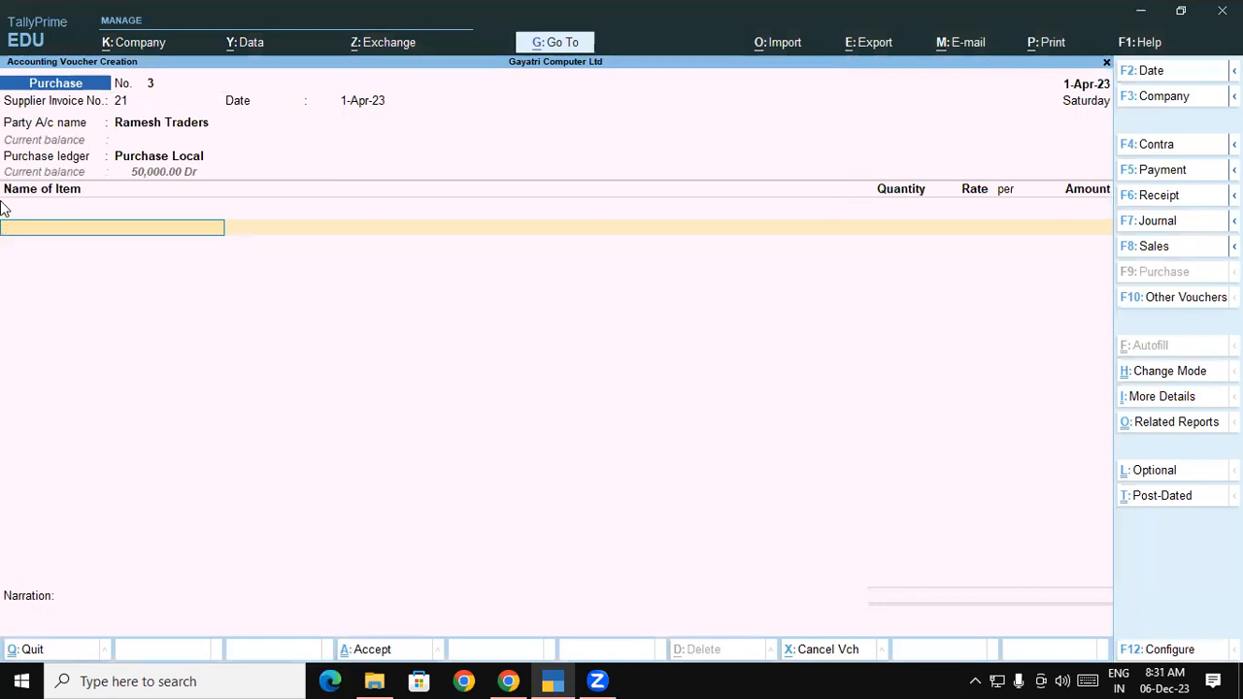
# Check the exercise PDF and select Samsung Galaxy Note 10 Plus as the first stock item
pyautogui.hotkey('alt', 'Tab')
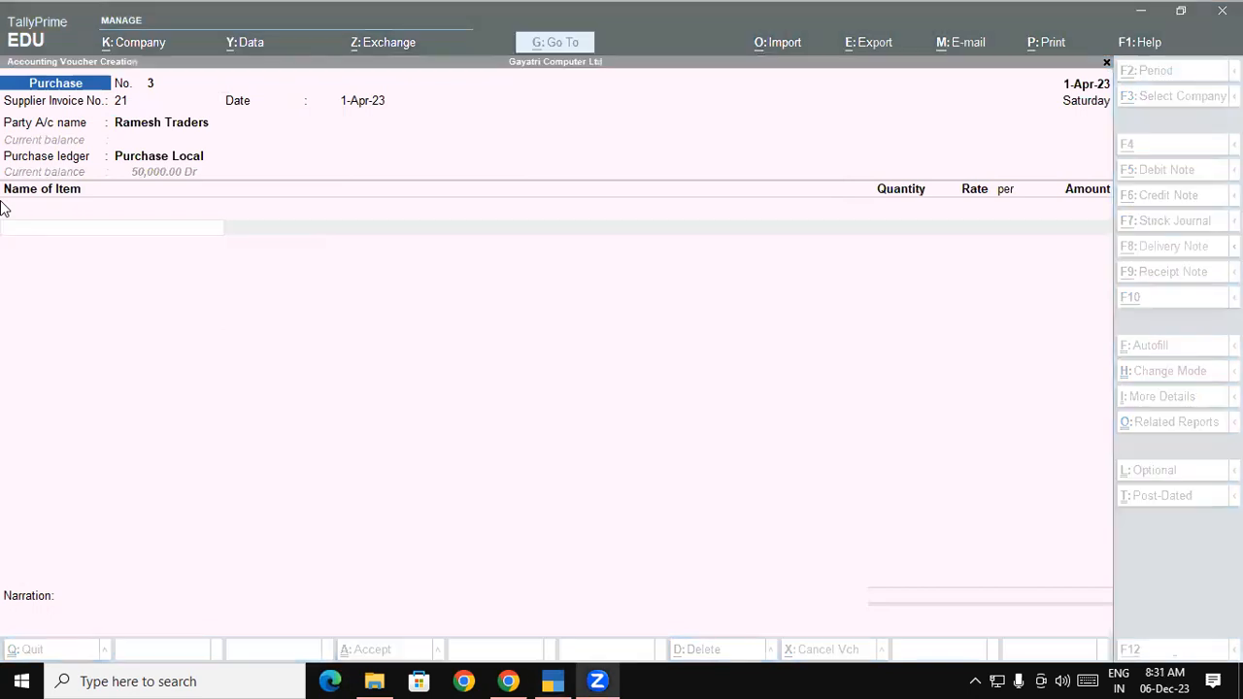
pyautogui.hotkey('alt', 'Tab')
pyautogui.moveTo(235, 462); pyautogui.dragTo(420, 472)
pyautogui.hotkey('alt', 'Tab')
pyautogui.press('Tab')
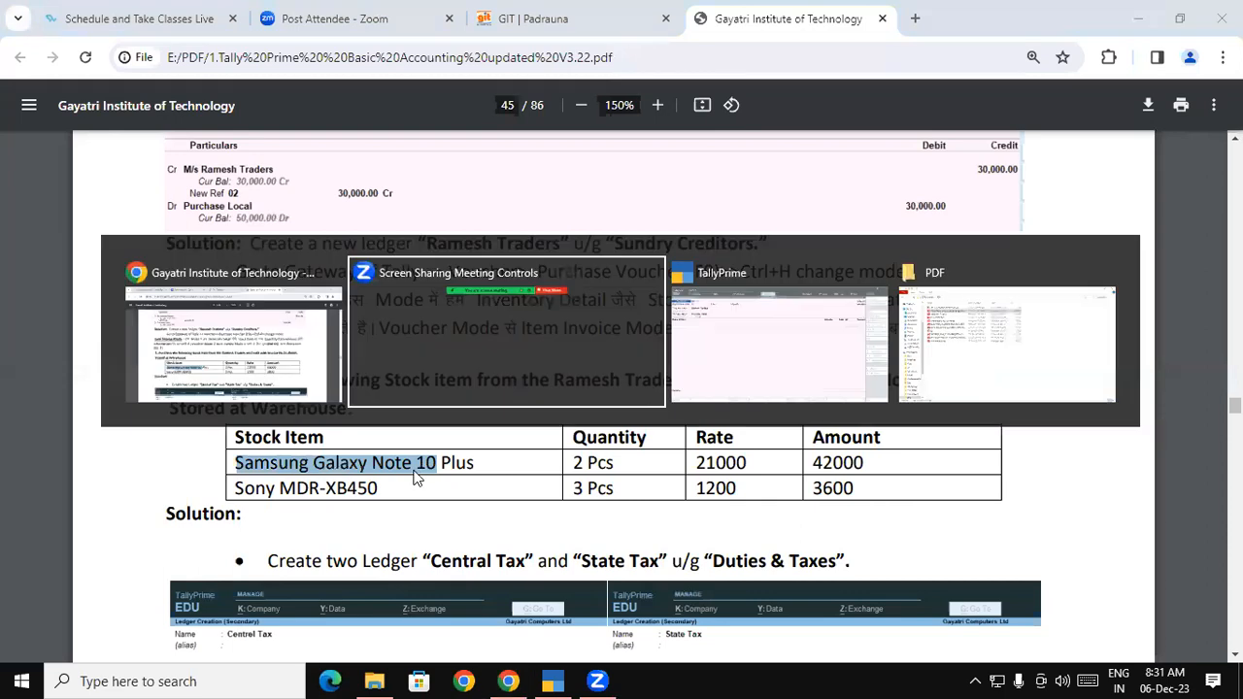
pyautogui.write('S')
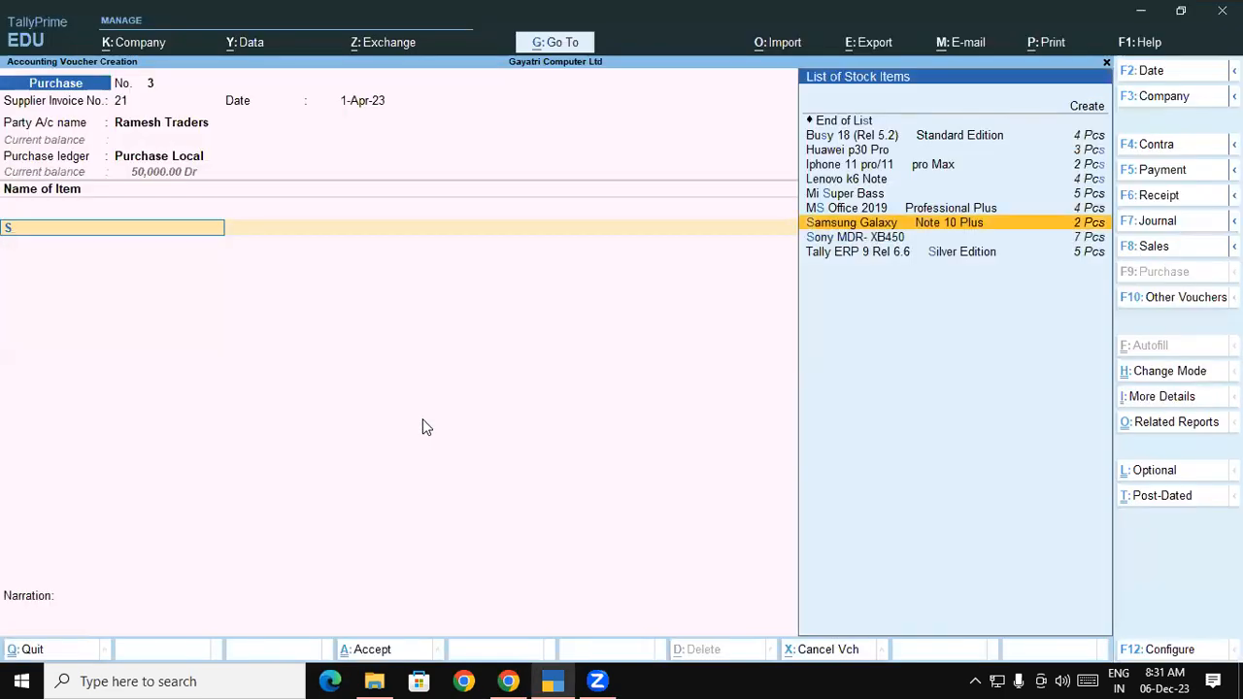
pyautogui.press('Return')
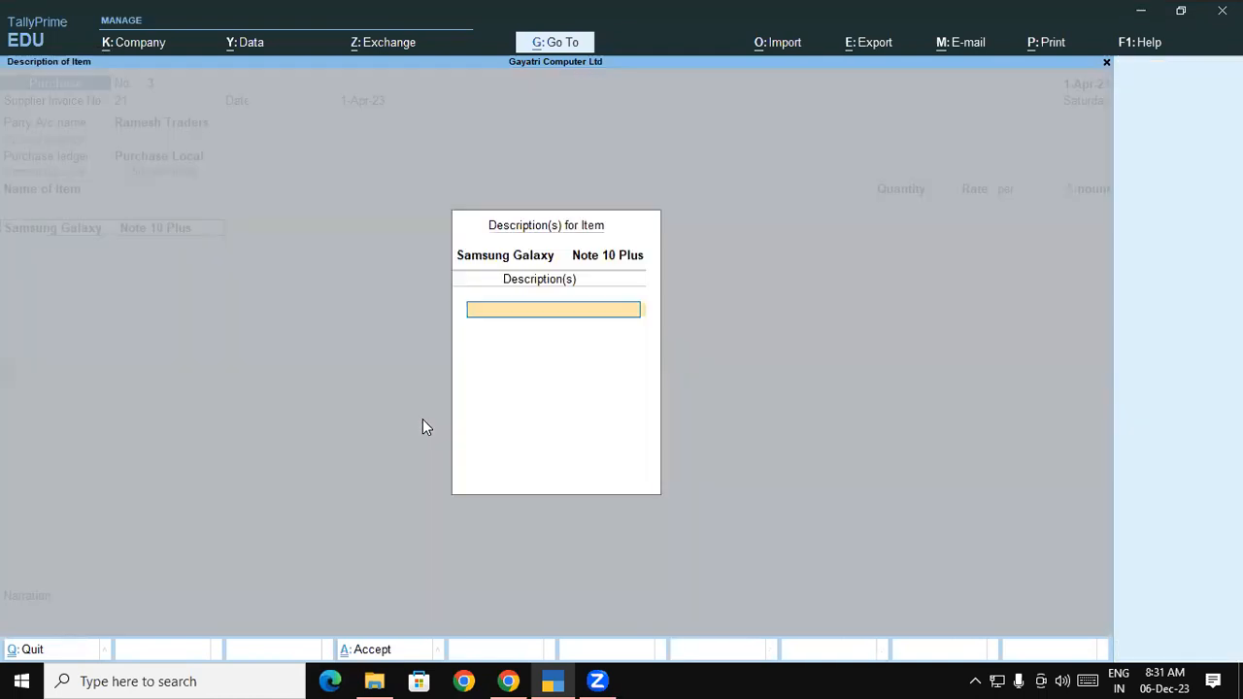
pyautogui.press('Return')
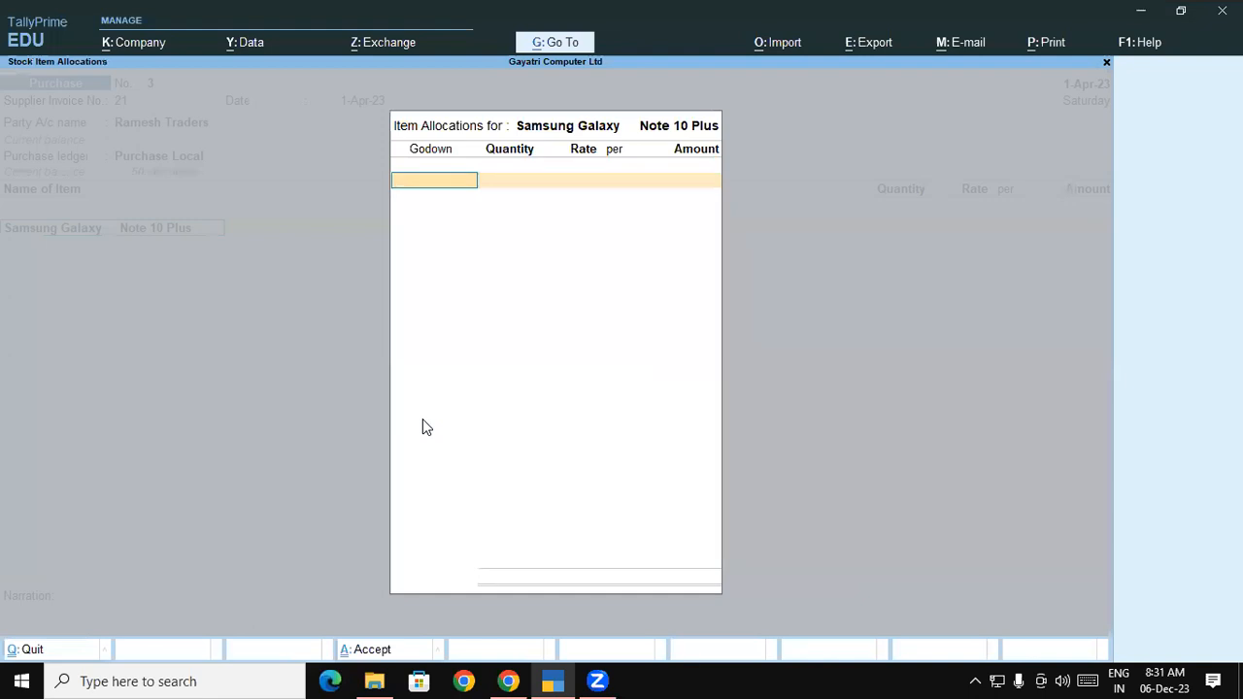
# Allocate 2 Pcs of the Samsung item to Warehouse at 21,000.00, totalling 42,000.00
pyautogui.press('space')
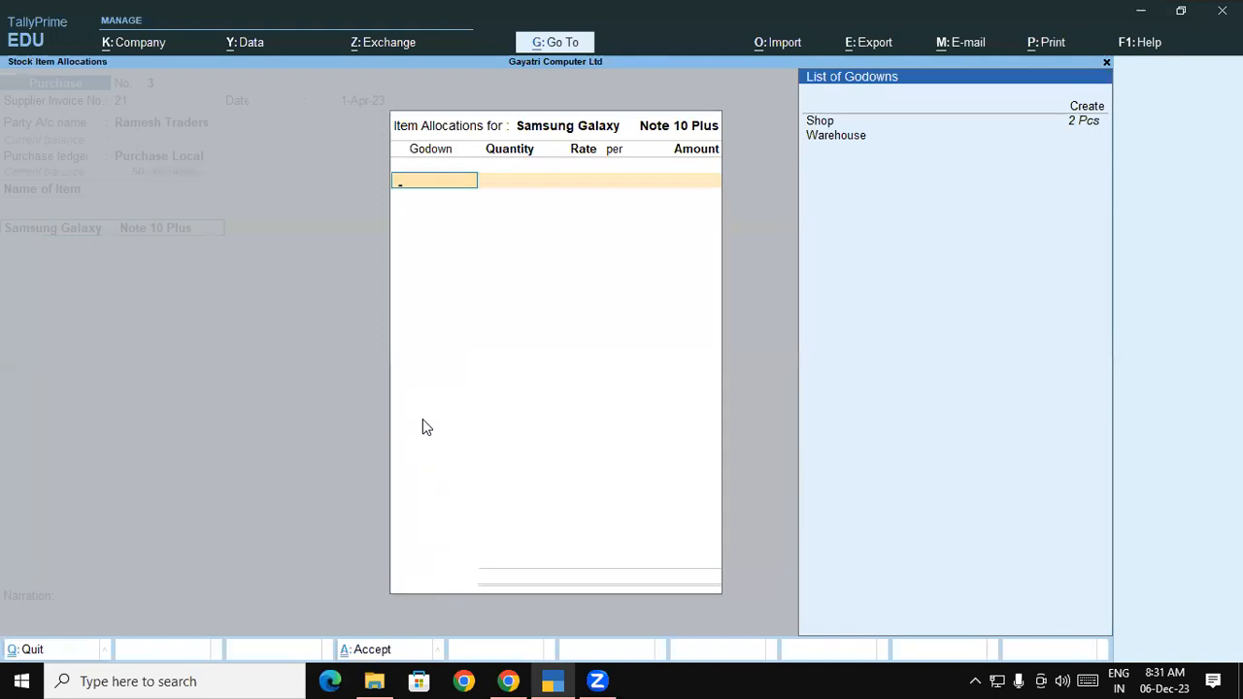
pyautogui.press('Down')
pyautogui.press('Down')
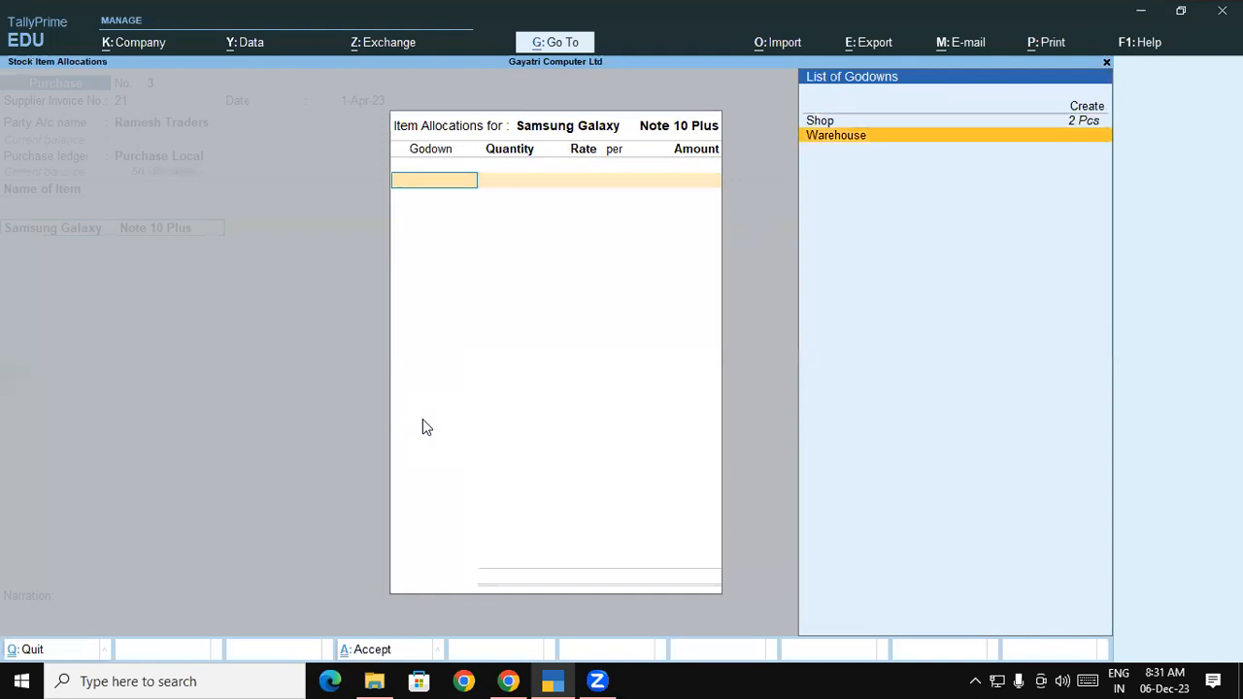
pyautogui.press('Return')
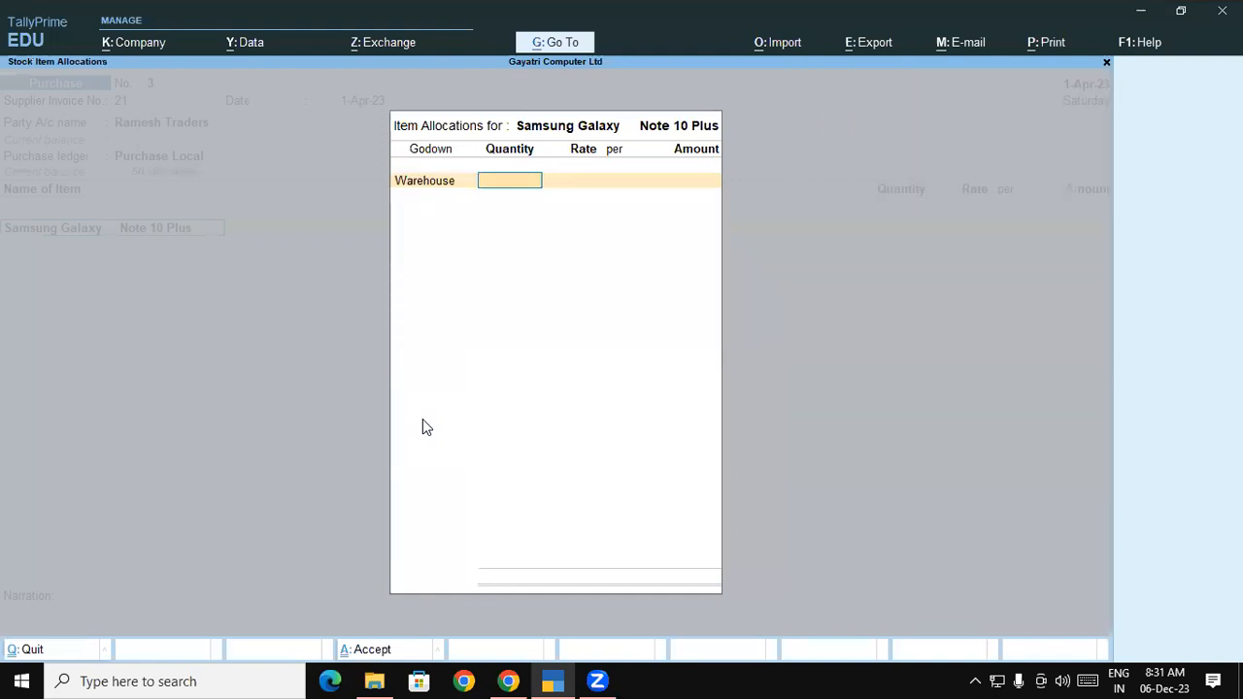
pyautogui.hotkey('alt', 'Tab')
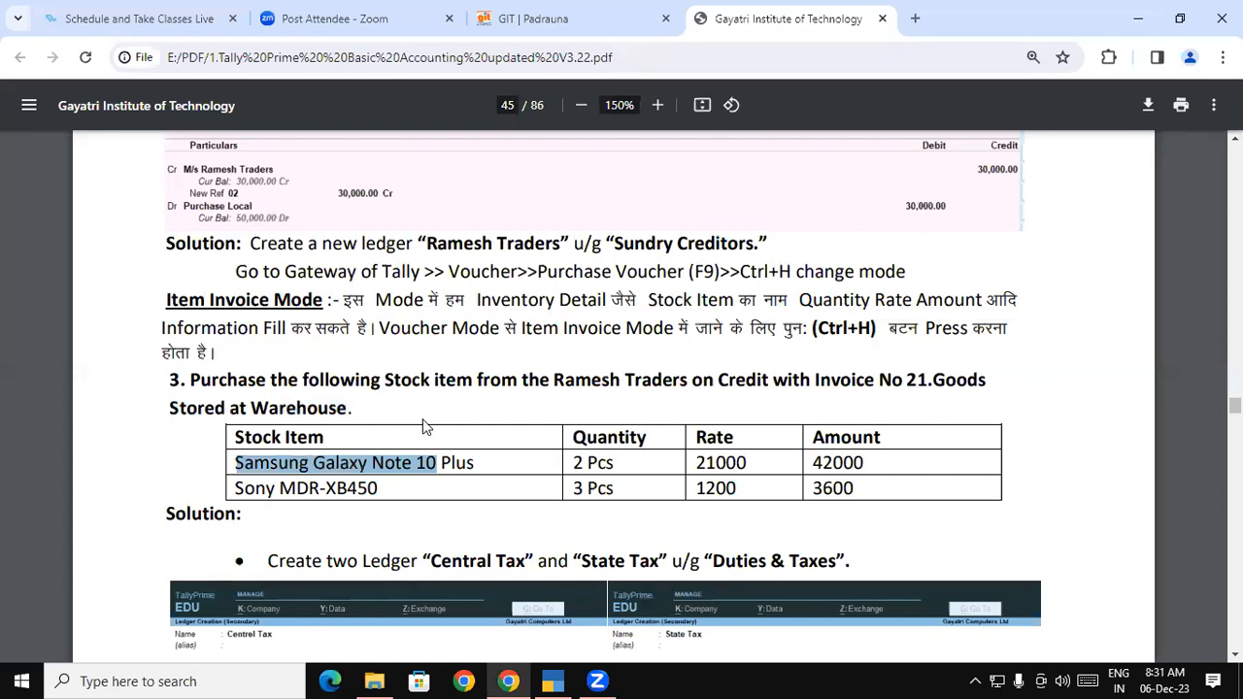
pyautogui.hotkey('alt', 'Tab')
pyautogui.write('2')
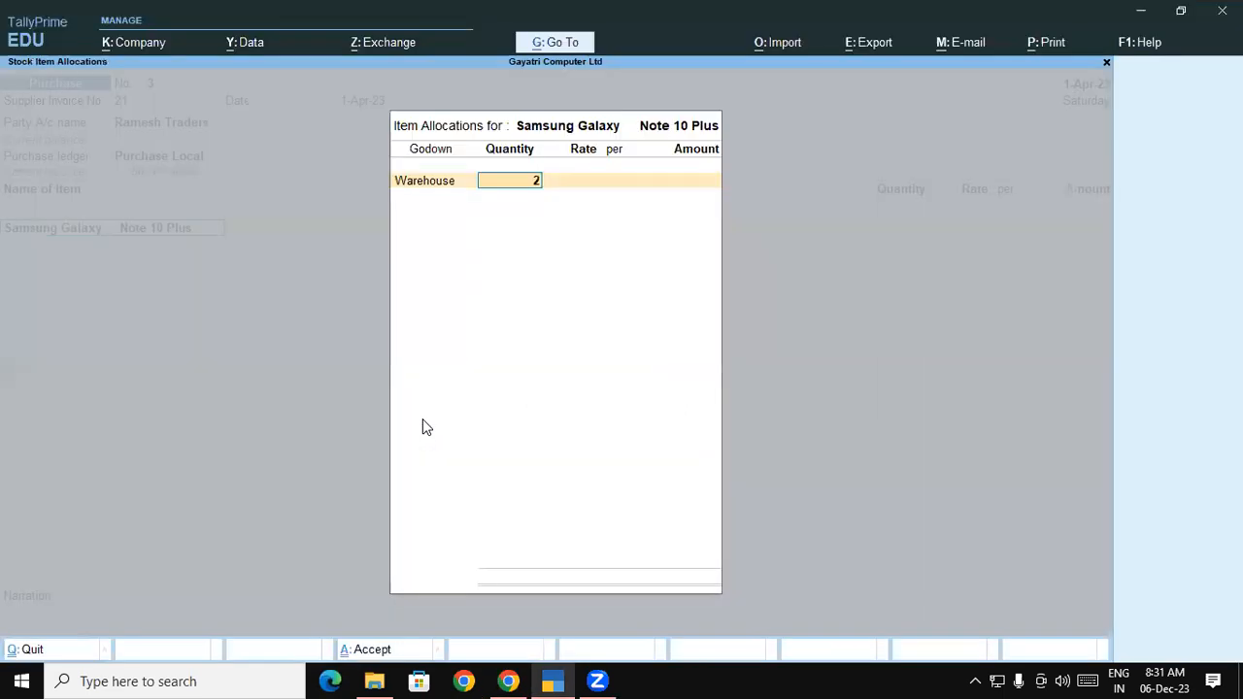
pyautogui.press('Return')
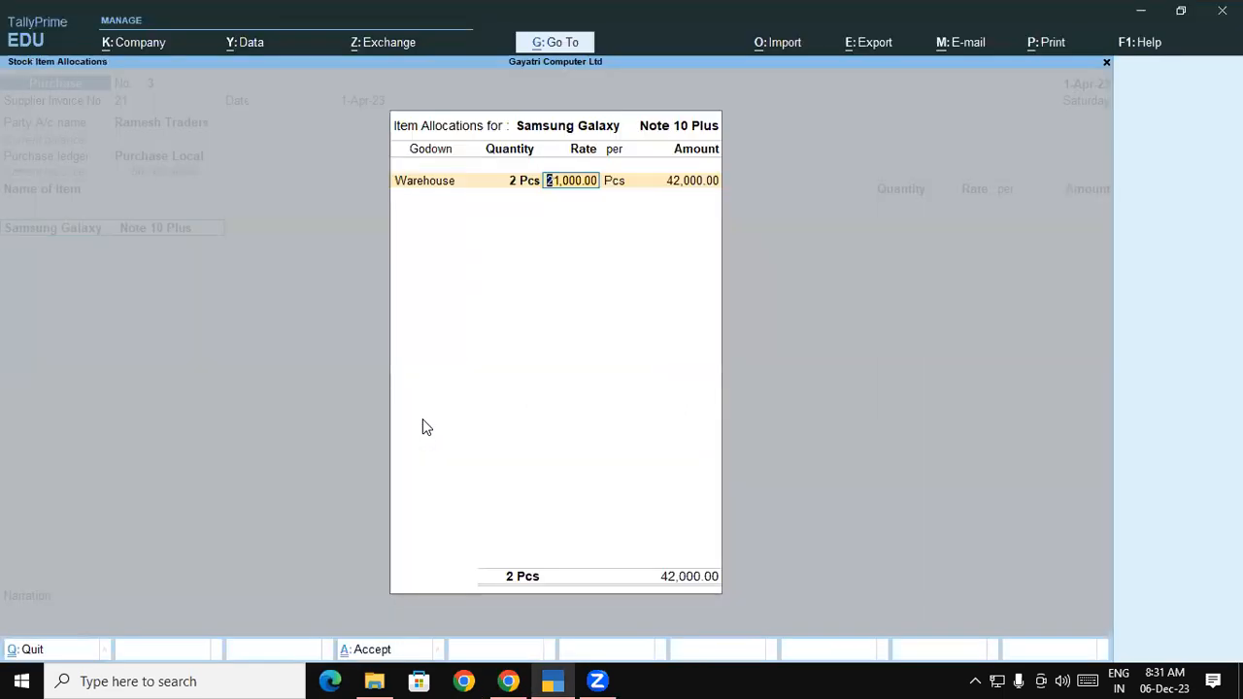
pyautogui.hotkey('alt', 'Tab')
pyautogui.hotkey('alt', 'Tab')
pyautogui.press('Return')
pyautogui.press('Return')
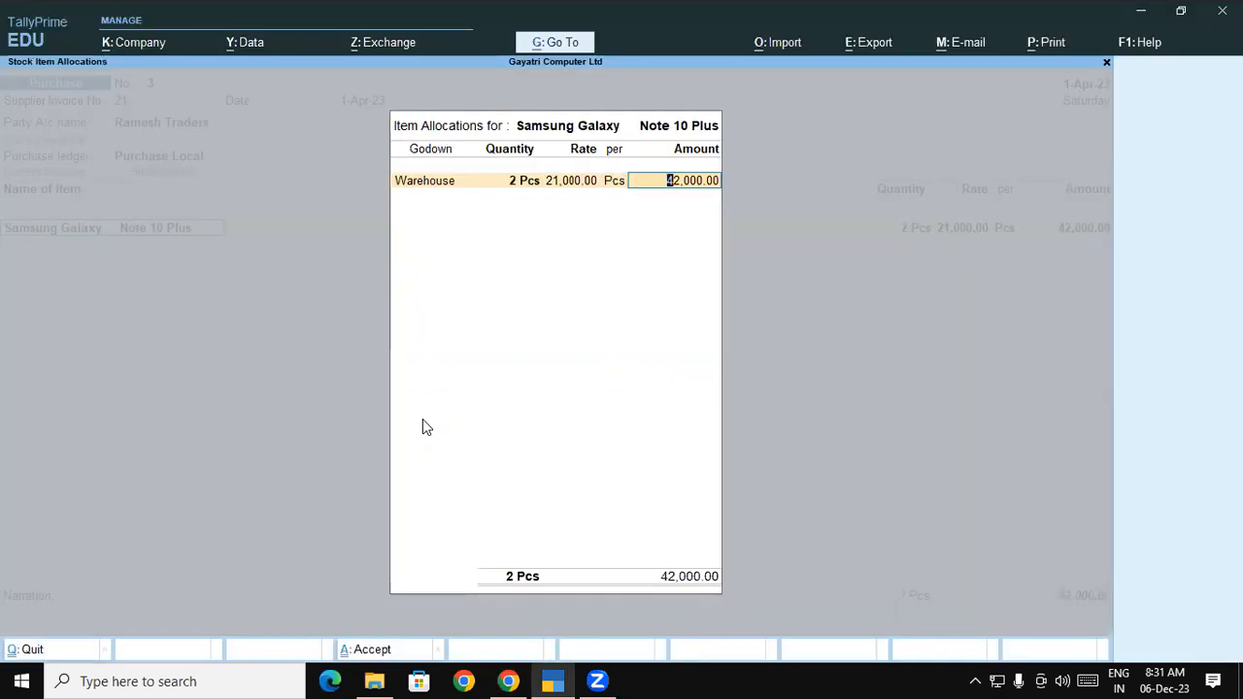
pyautogui.press('Return')
pyautogui.press('Return')
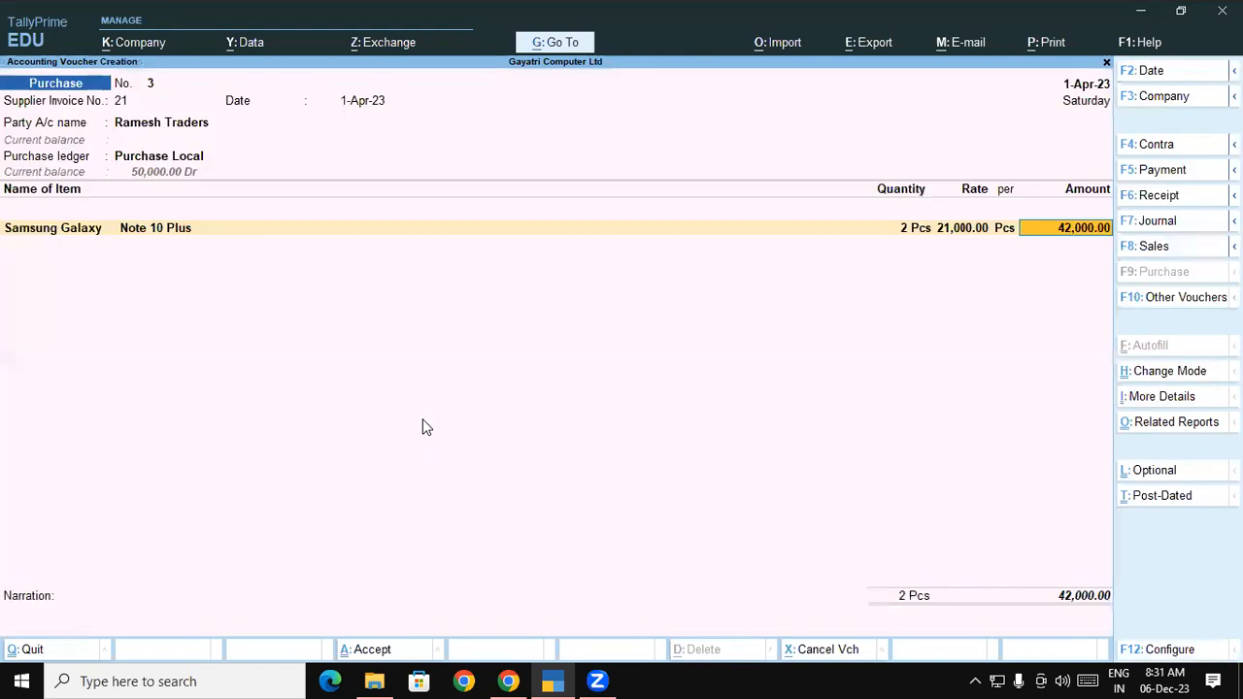
pyautogui.press('Return')
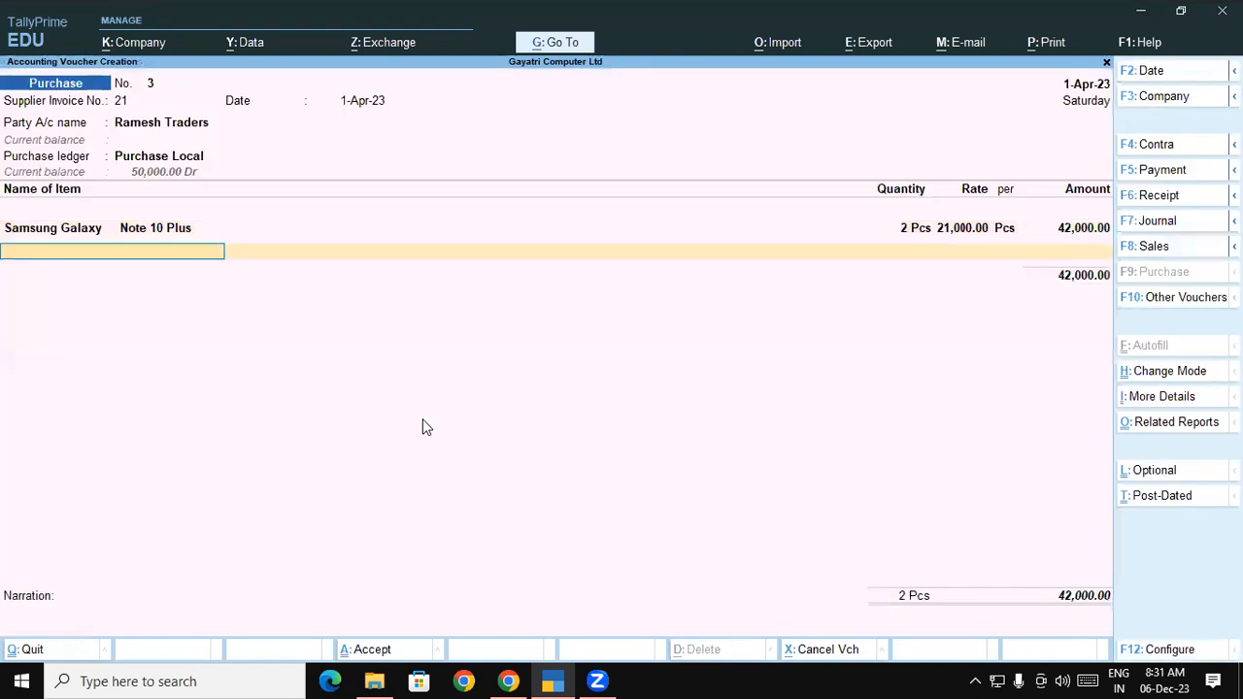
# Add Sony MDR-XB450 as the second item with 3 Pcs stored in Warehouse
pyautogui.hotkey('alt', 'Tab')
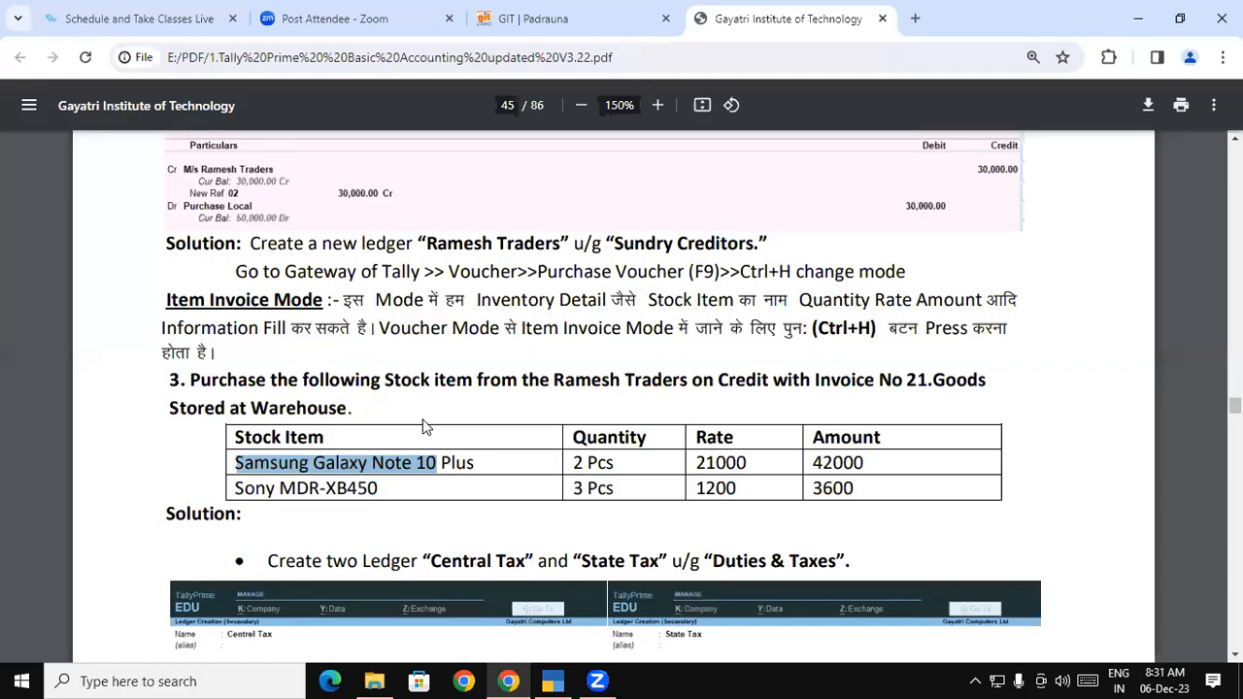
pyautogui.hotkey('alt', 'Tab')
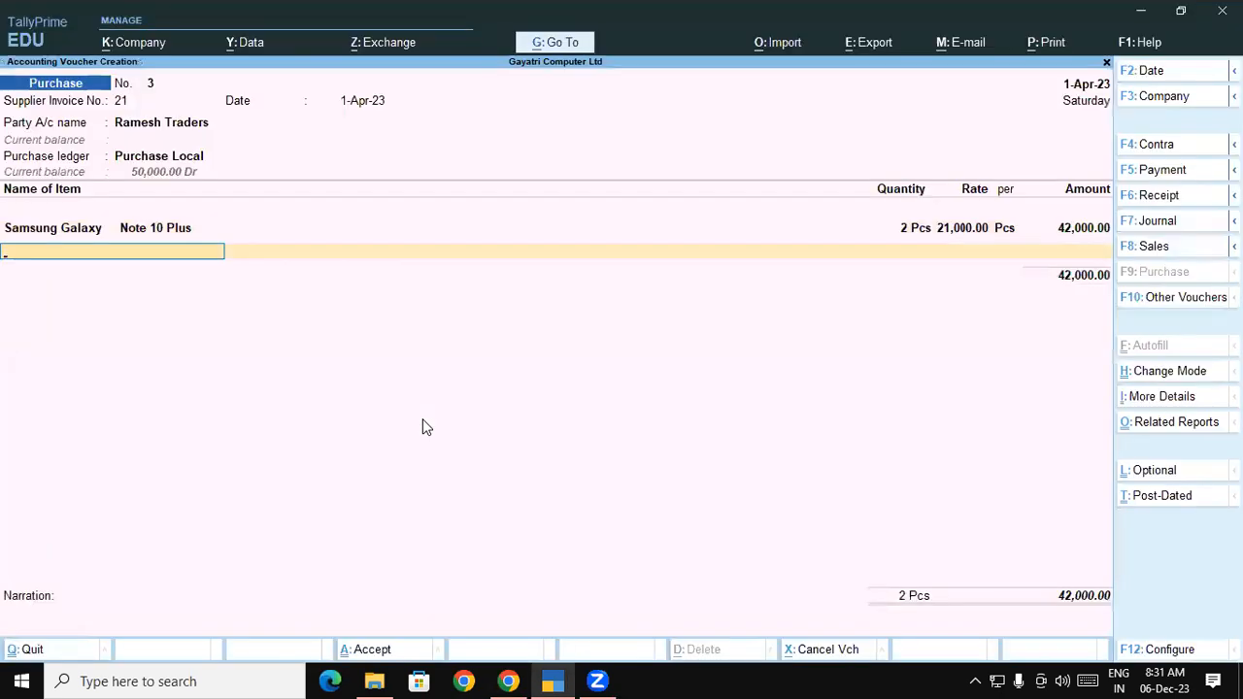
pyautogui.write('Son')
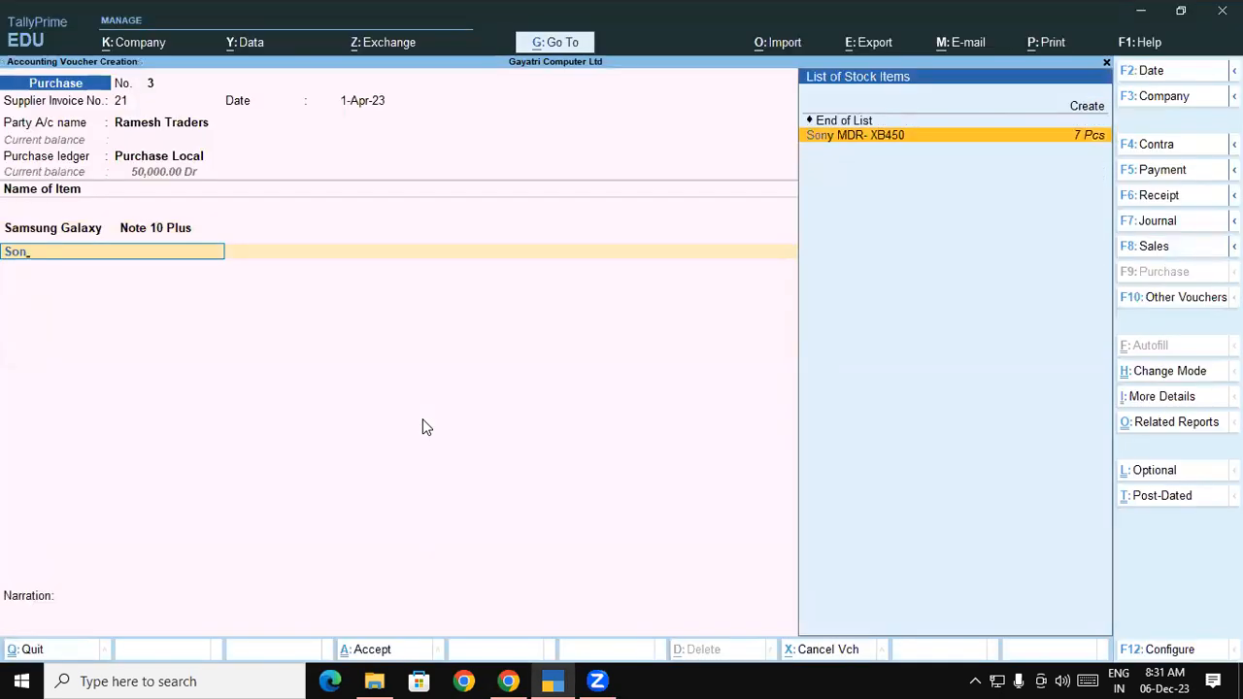
pyautogui.press('Return')
pyautogui.press('Return')
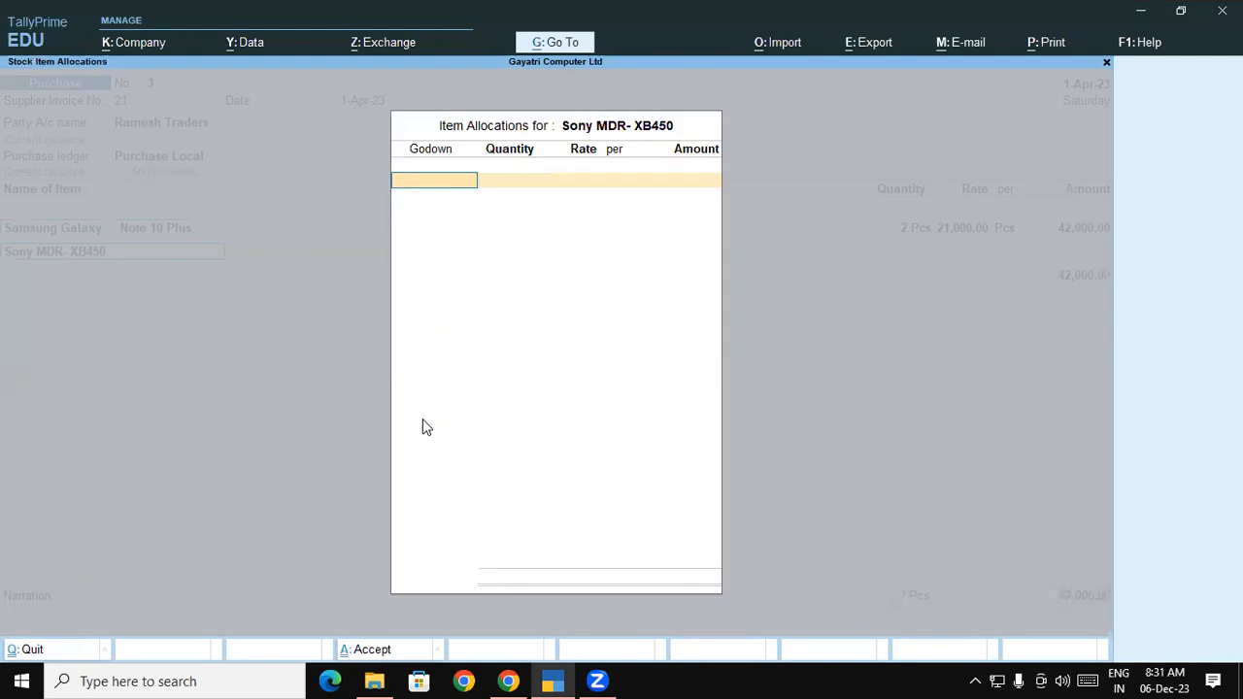
pyautogui.press('Down')
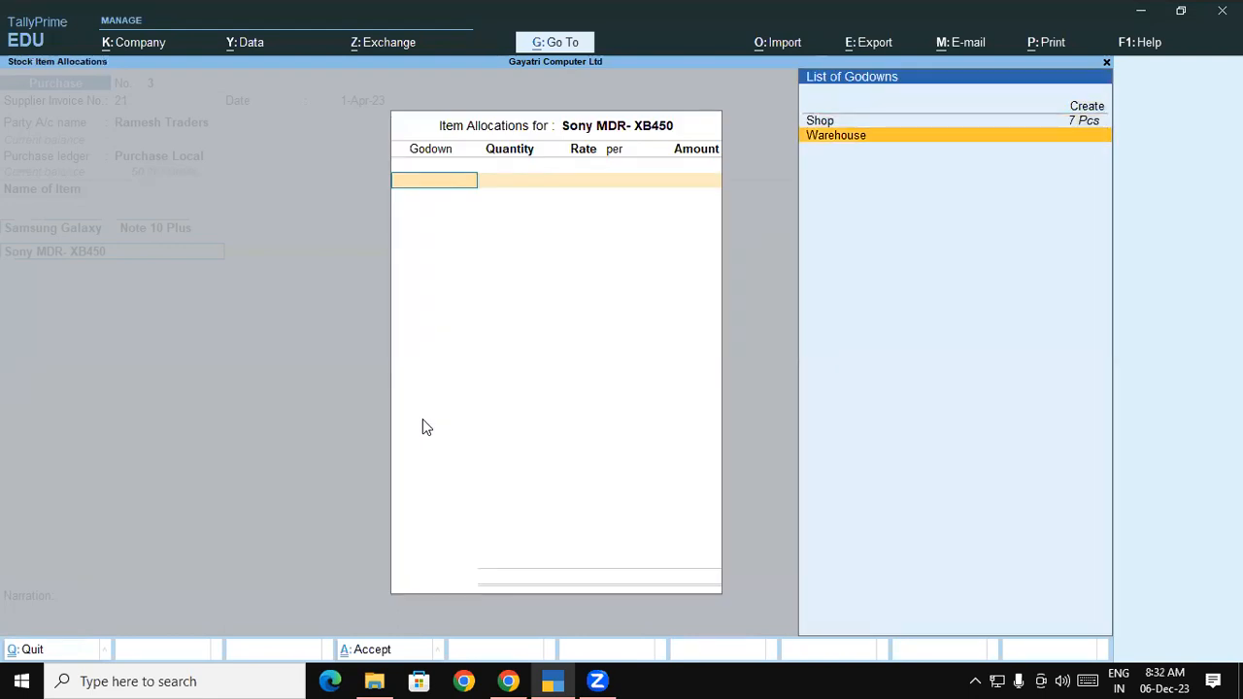
pyautogui.press('Return')
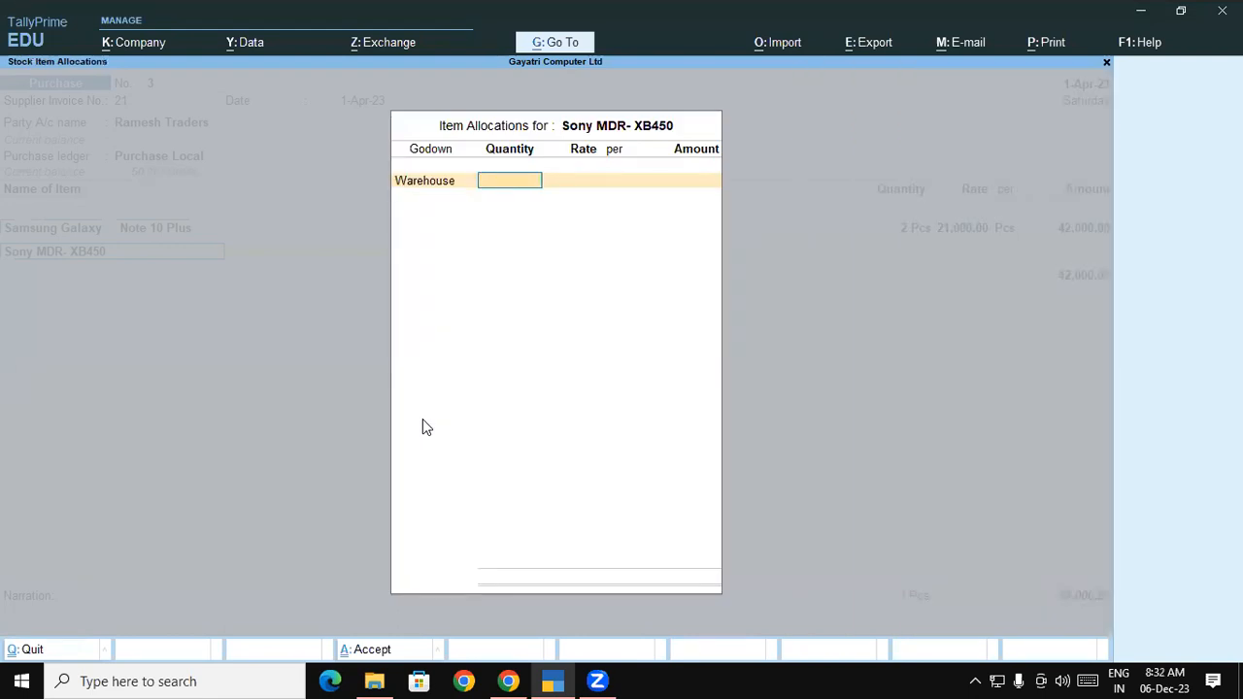
pyautogui.hotkey('alt', 'Tab')
pyautogui.hotkey('alt', 'Tab')
pyautogui.write('3')
pyautogui.press('Return')
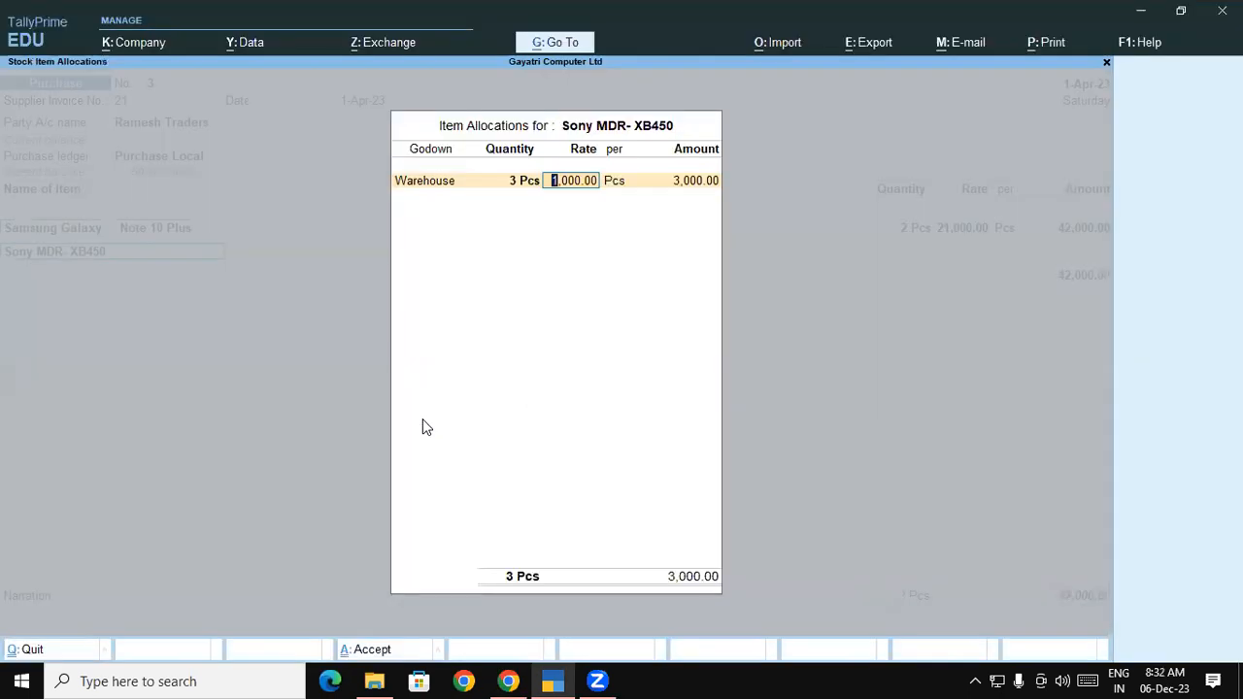
pyautogui.hotkey('alt', 'Tab')
# Scroll the exercise PDF back to question 3's stock item table
pyautogui.click(1235, 654)
pyautogui.click(1235, 655)
pyautogui.scroll(-7, 614, 397)
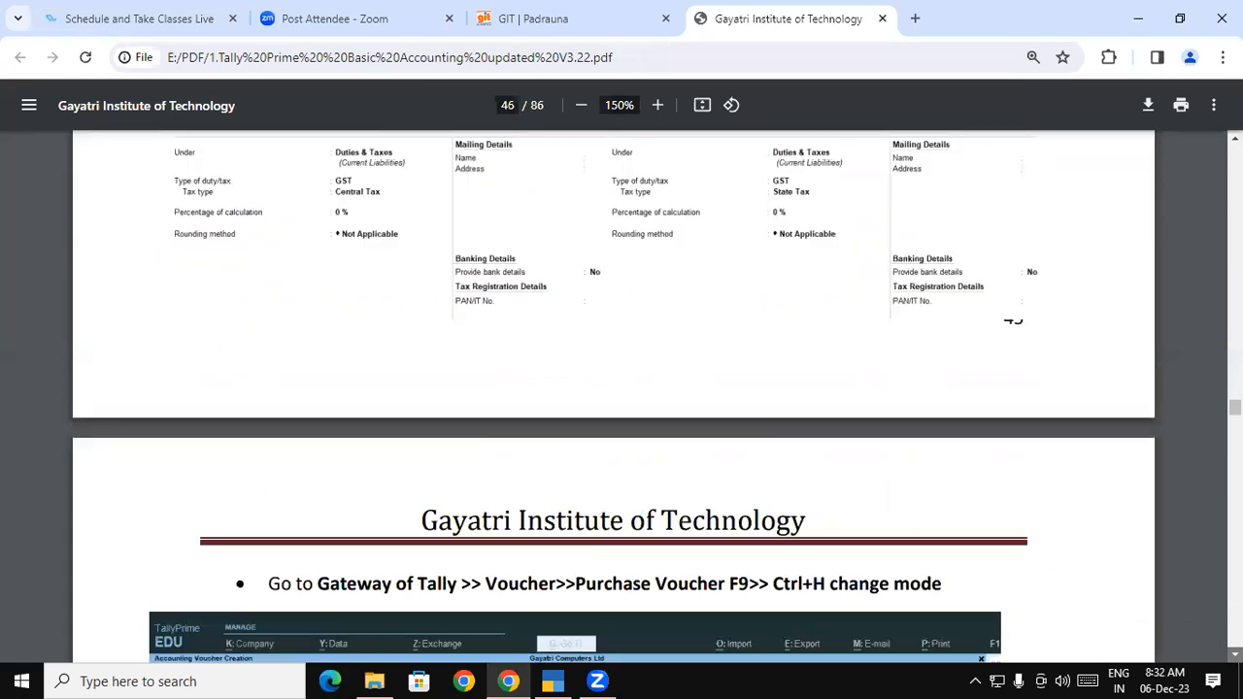
pyautogui.scroll(-1, 614, 415)
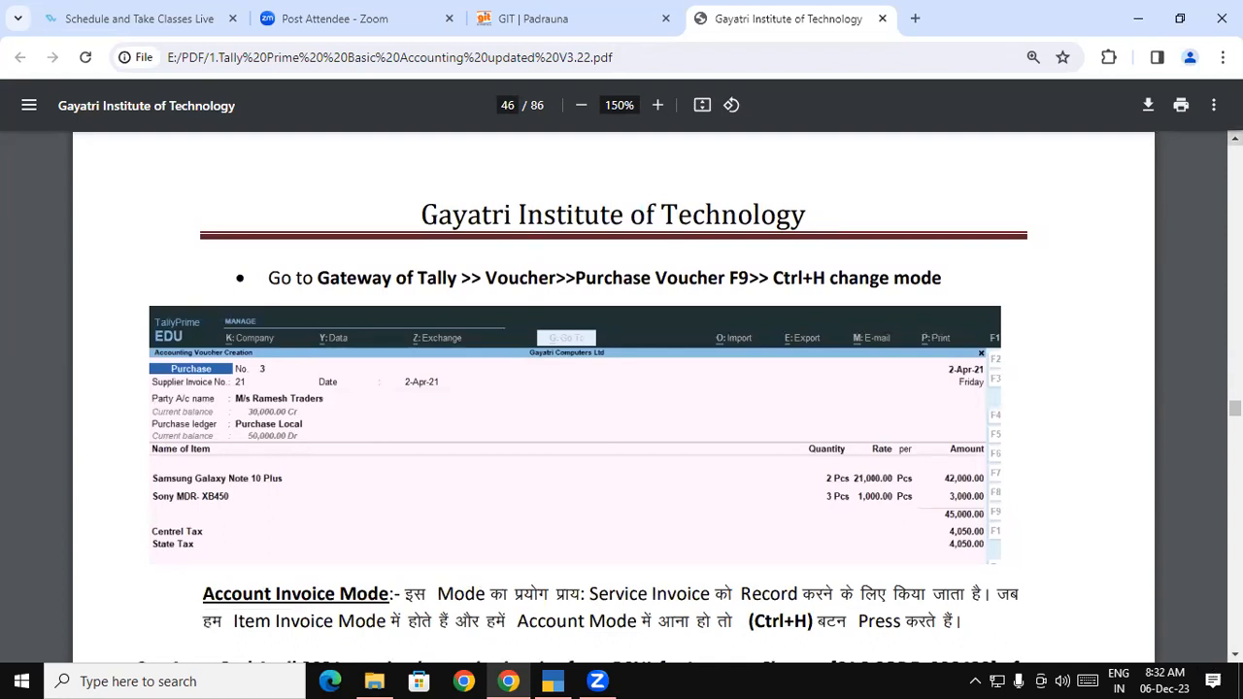
pyautogui.scroll(5, 614, 397)
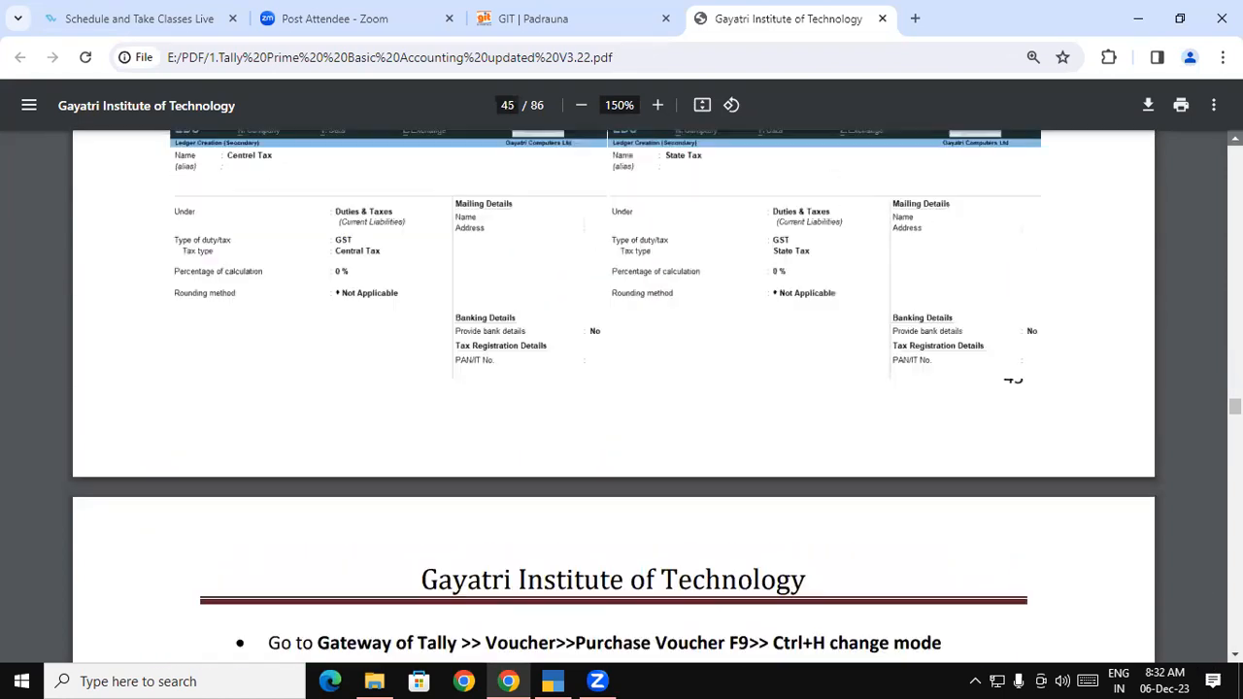
pyautogui.scroll(3, 613, 396)
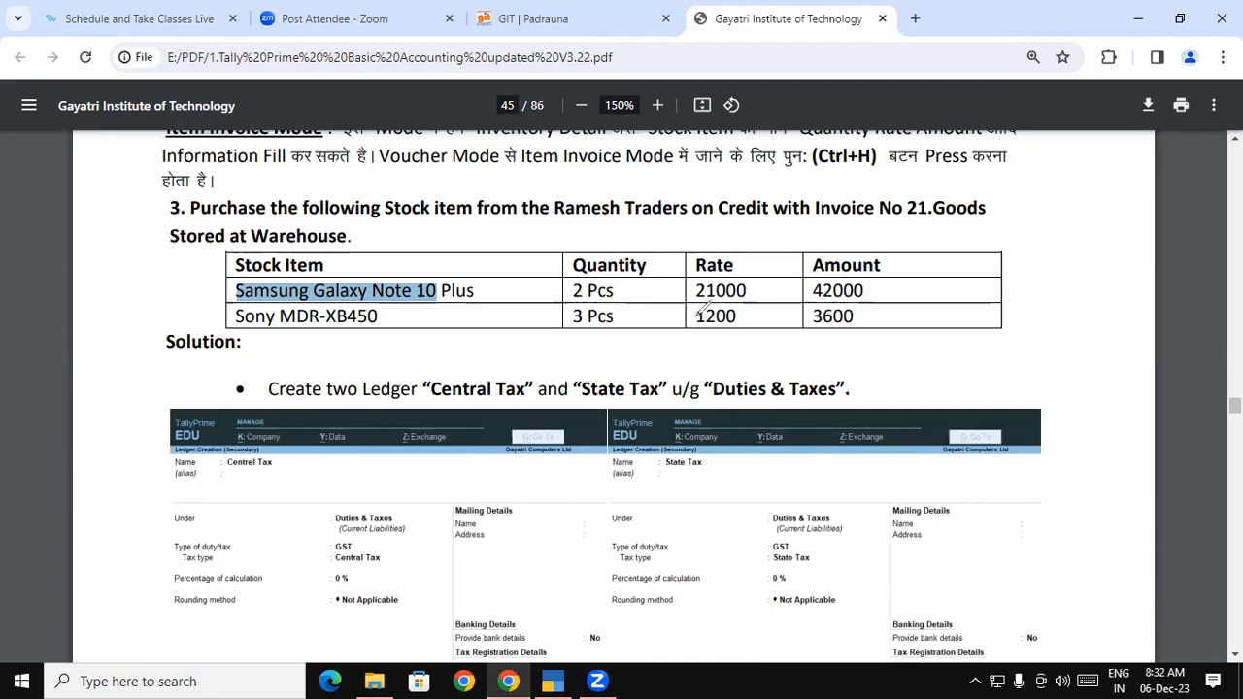
# Mark the Sony rate 1200 and amount 3600 in red, then clear the annotations
pyautogui.moveTo(695, 318)
pyautogui.mouseDown()
pyautogui.moveTo(747, 315)
pyautogui.moveTo(698, 337)
pyautogui.moveTo(752, 346)
pyautogui.mouseUp()
pyautogui.moveTo(823, 325)
pyautogui.mouseDown()
pyautogui.moveTo(821, 347)
pyautogui.moveTo(832, 342)
pyautogui.mouseUp()
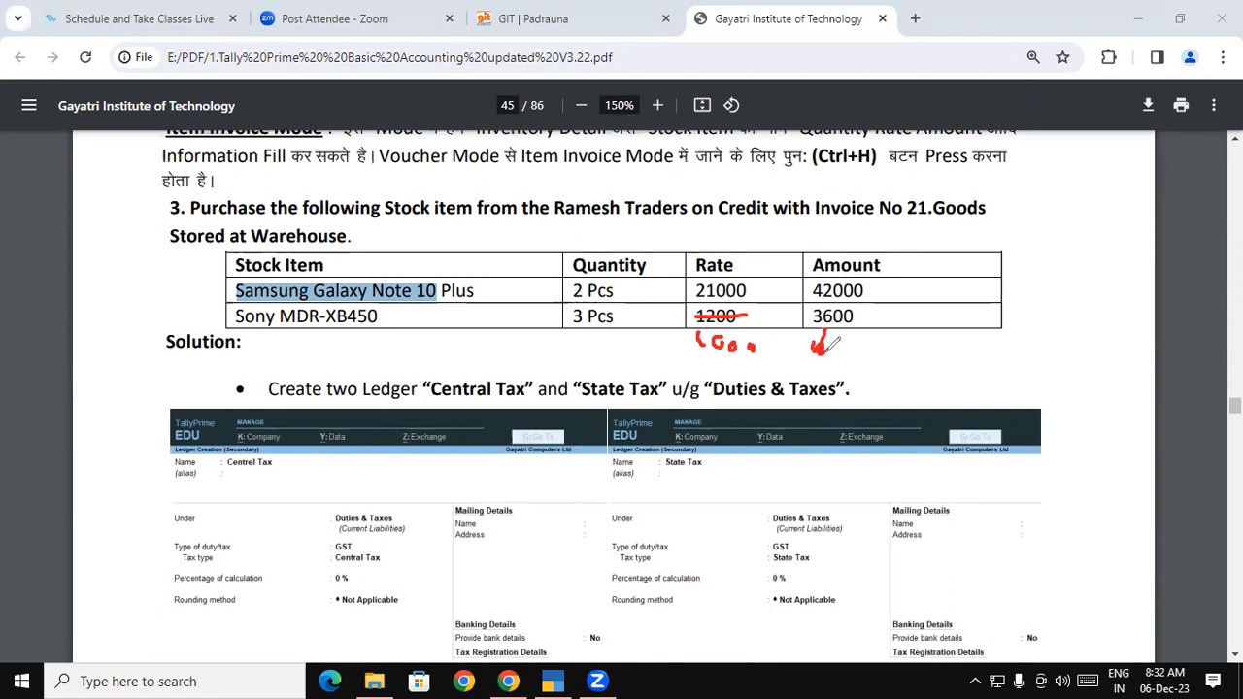
pyautogui.click(752, 65)
pyautogui.moveTo(701, 330); pyautogui.dragTo(724, 333)
pyautogui.moveTo(807, 327); pyautogui.dragTo(860, 327)
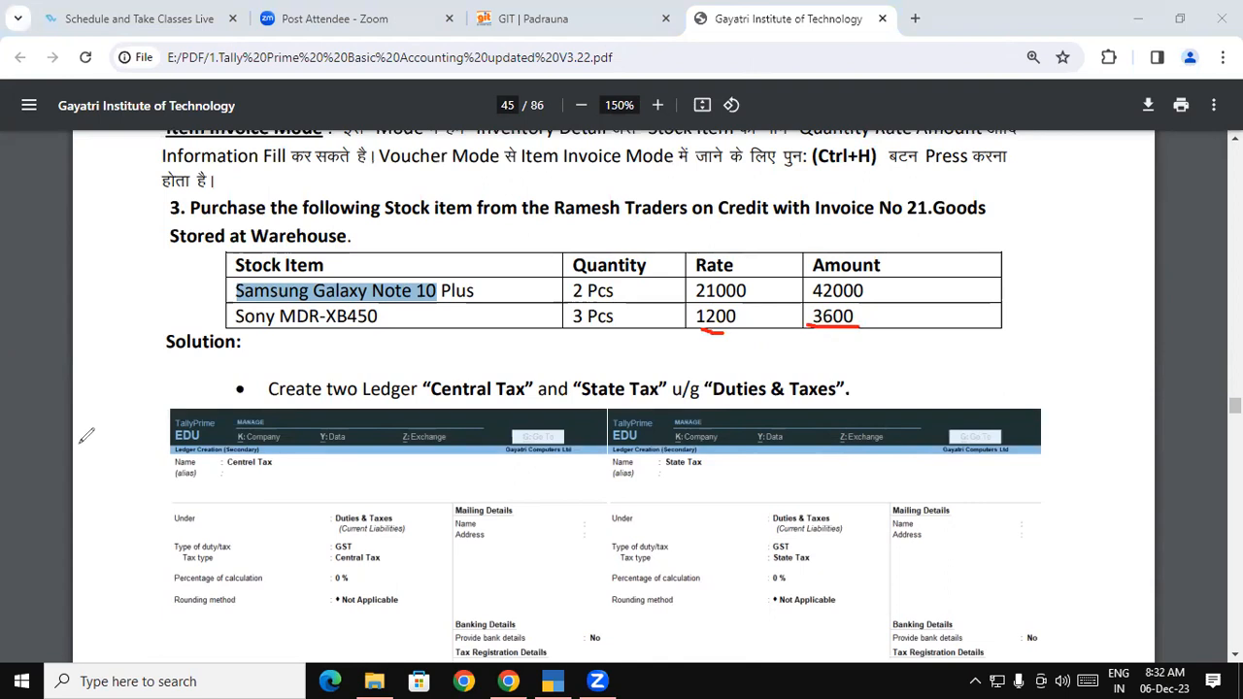
pyautogui.press('Escape')
pyautogui.click(344, 336)
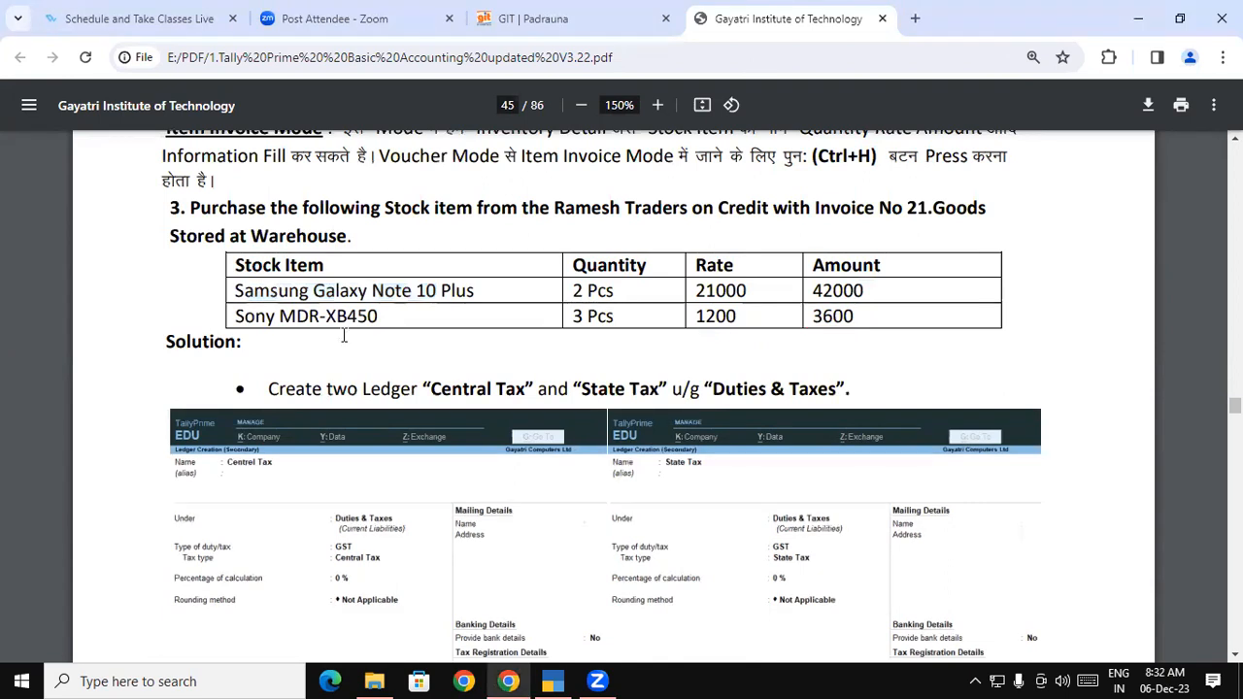
pyautogui.click(553, 681)
# Keep the Sony rate at 1,000.00 for a 3,000.00 line, end the items, and reach the ledger row
pyautogui.press('Return')
pyautogui.press('Return')
pyautogui.press('Return')
pyautogui.press('Return')
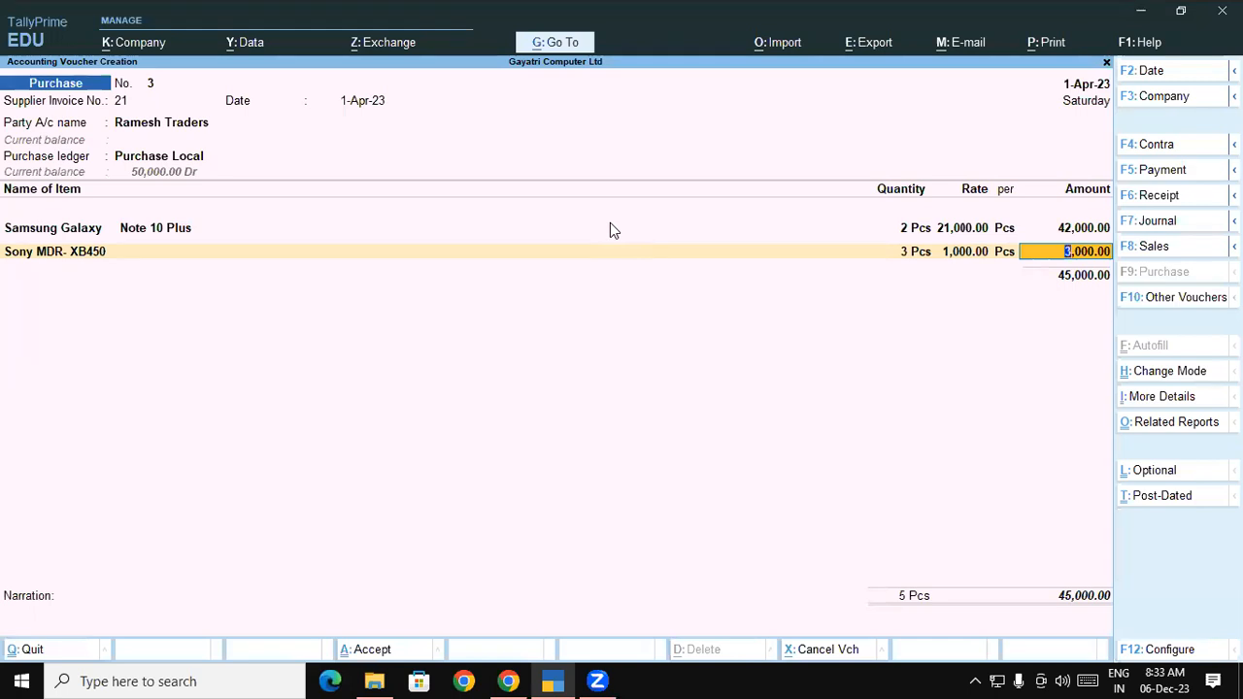
pyautogui.press('Return')
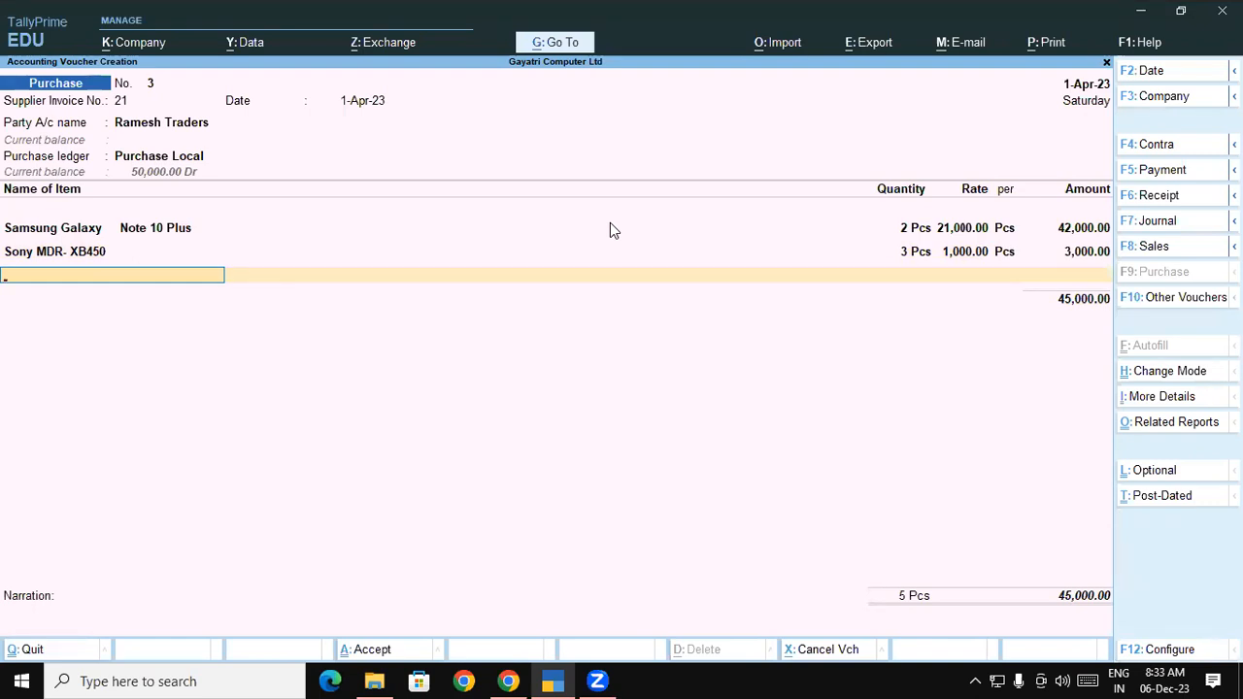
pyautogui.press('Return')
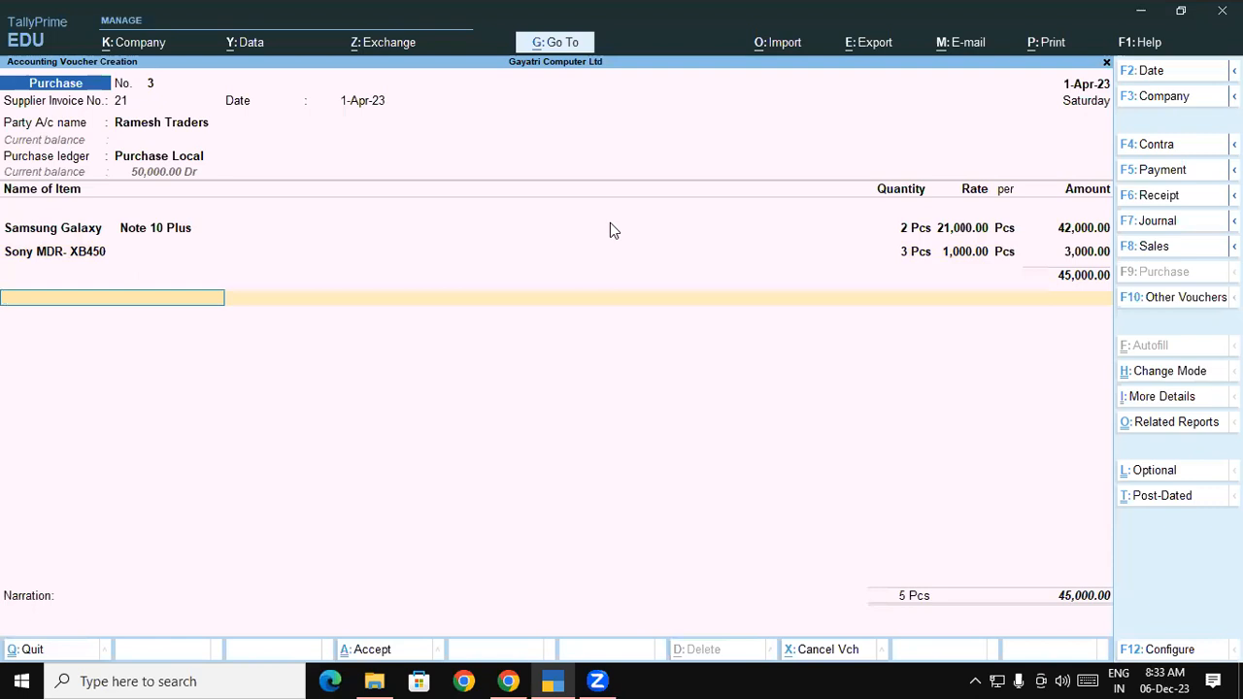
pyautogui.press('BackSpace')
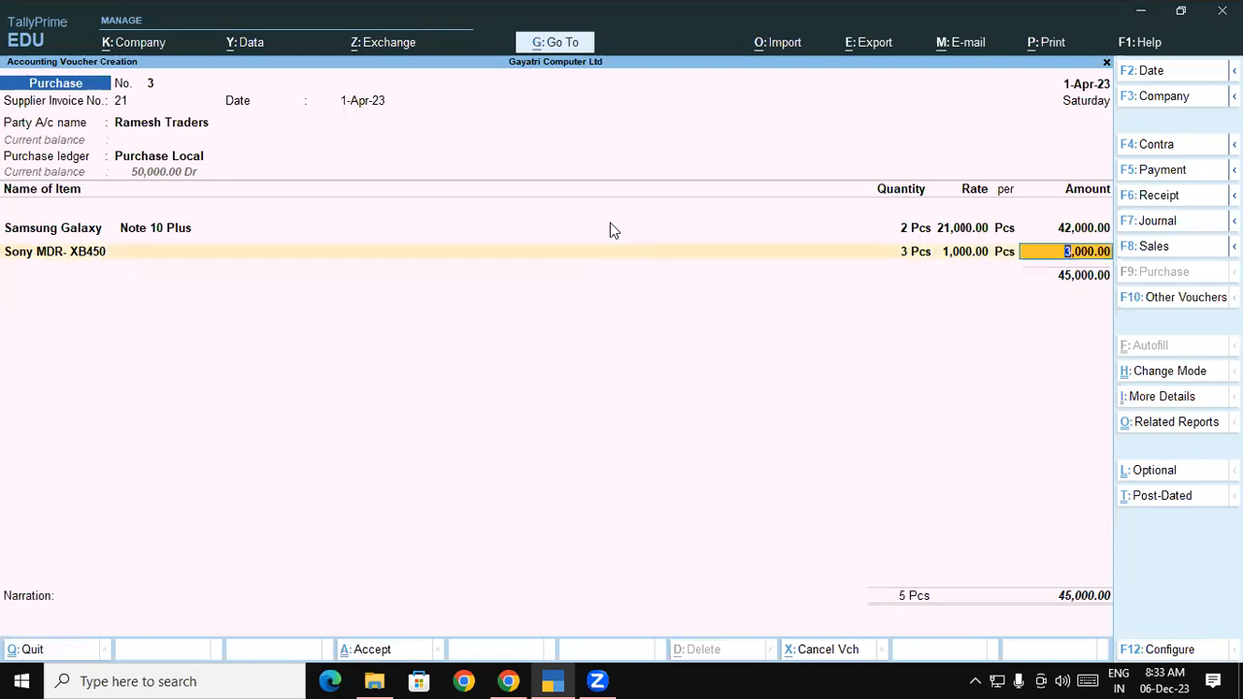
pyautogui.press('Return')
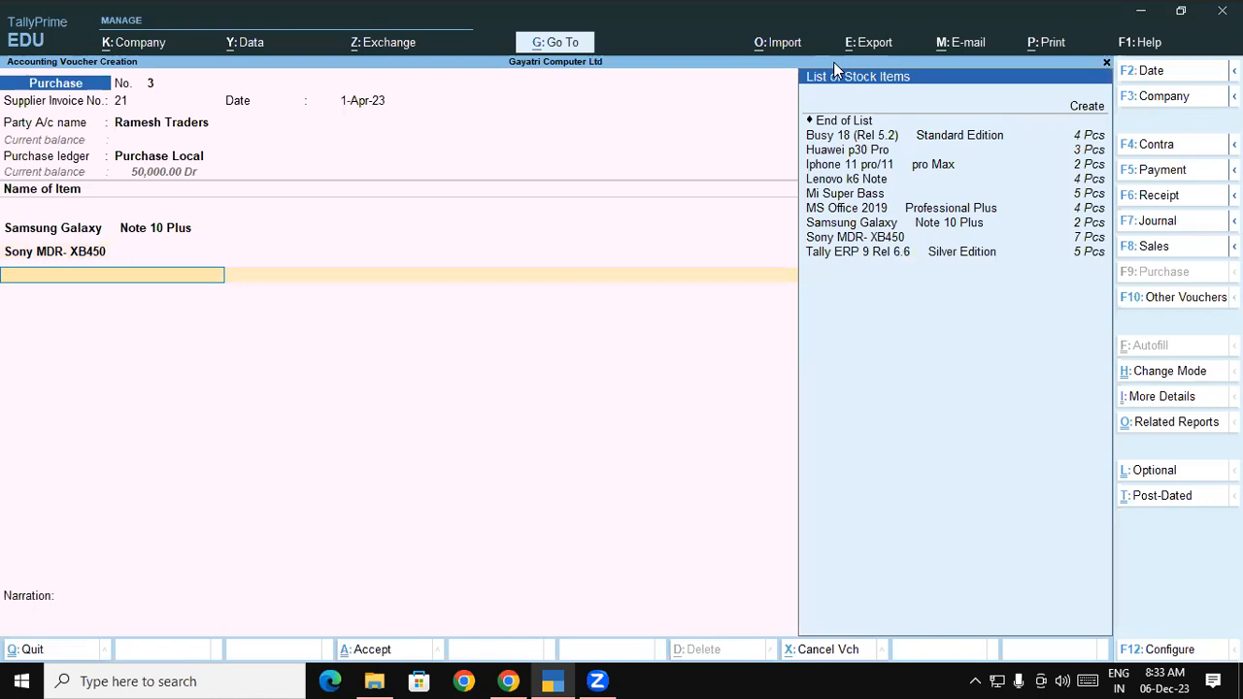
pyautogui.press('Return')
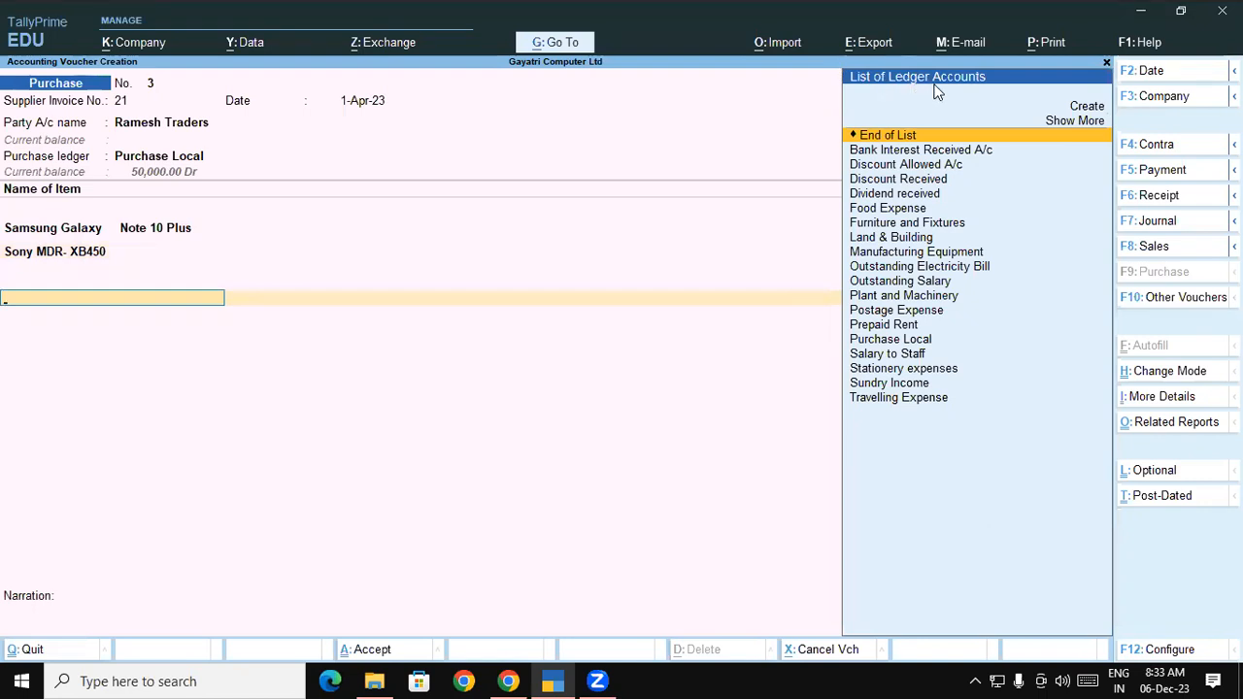
# Start a new ledger named Central Tax, copied from the exercise PDF
pyautogui.press('Up')
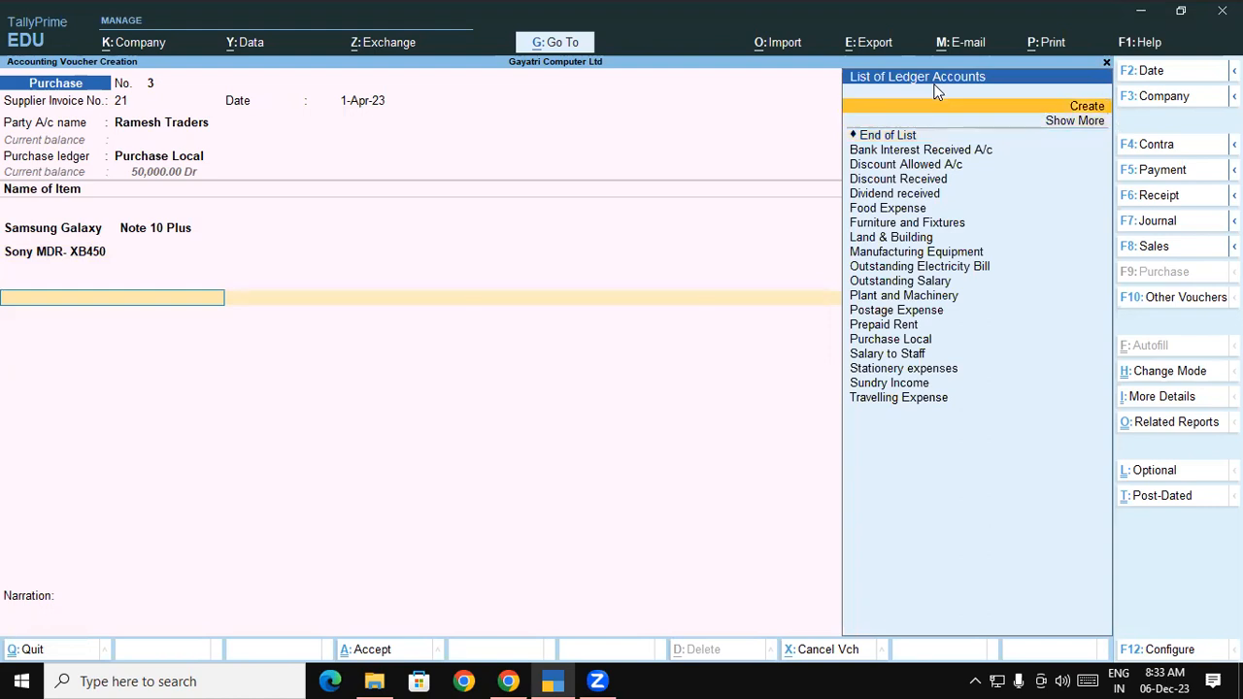
pyautogui.press('Return')
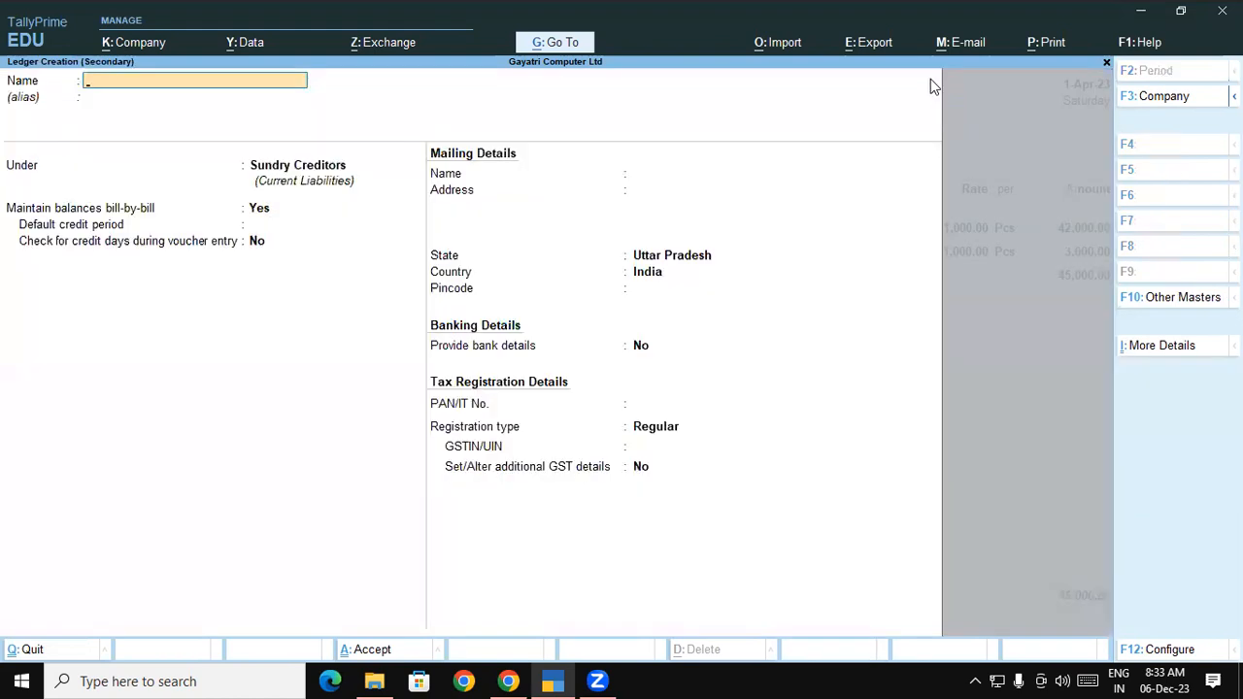
pyautogui.click(507, 681)
pyautogui.moveTo(431, 389); pyautogui.dragTo(548, 408)
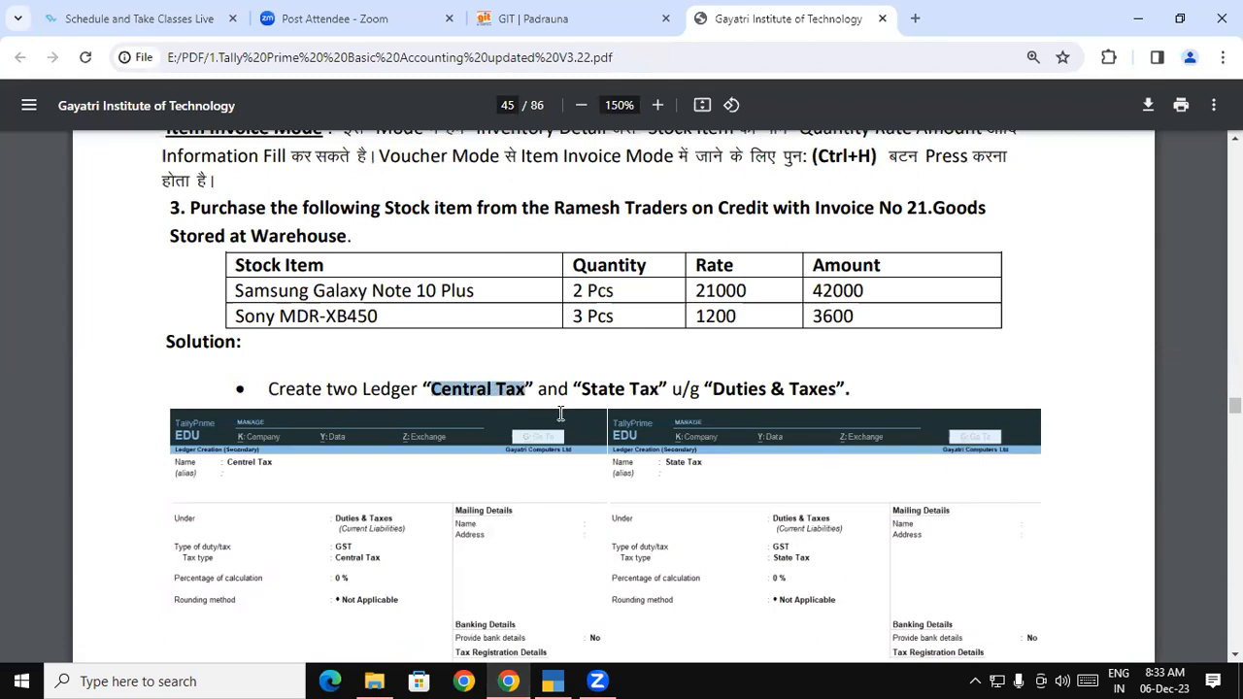
pyautogui.hotkey('alt', 'Tab')
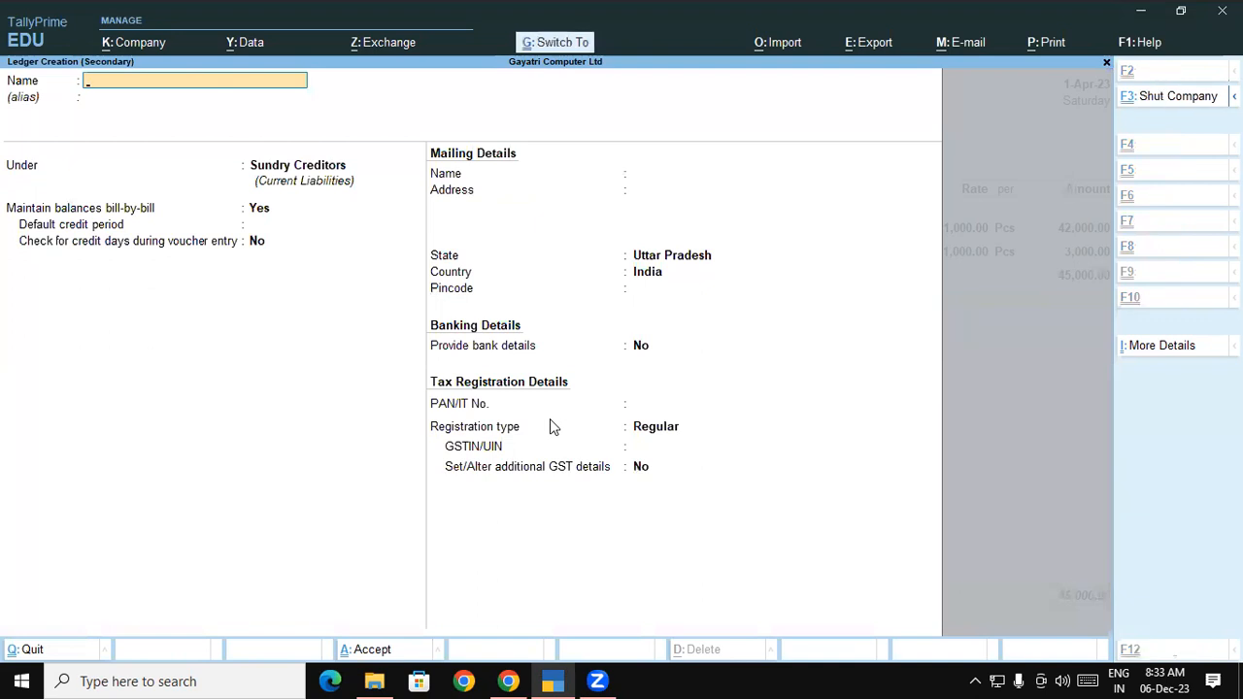
pyautogui.hotkey('ctrl', 'alt', 'v')
pyautogui.press('Return')
pyautogui.press('Return')
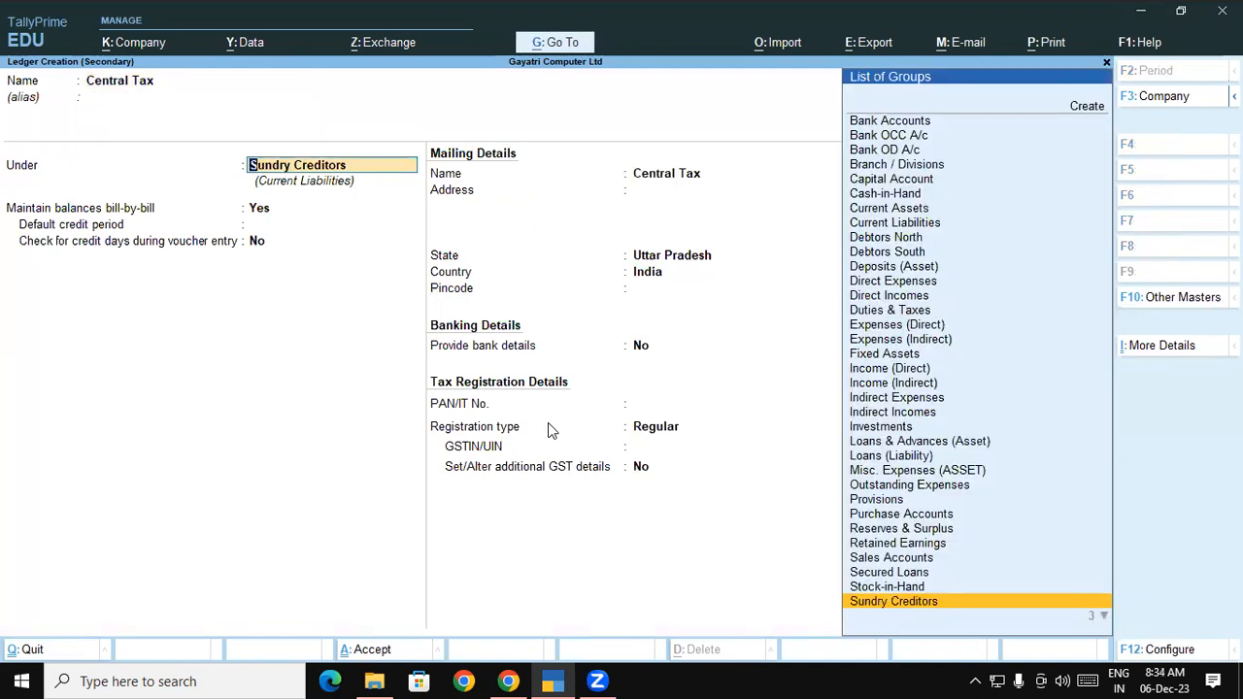
# Put Central Tax under Duties & Taxes as GST CGST, save it, and accept 4,050.00
pyautogui.write('Du')
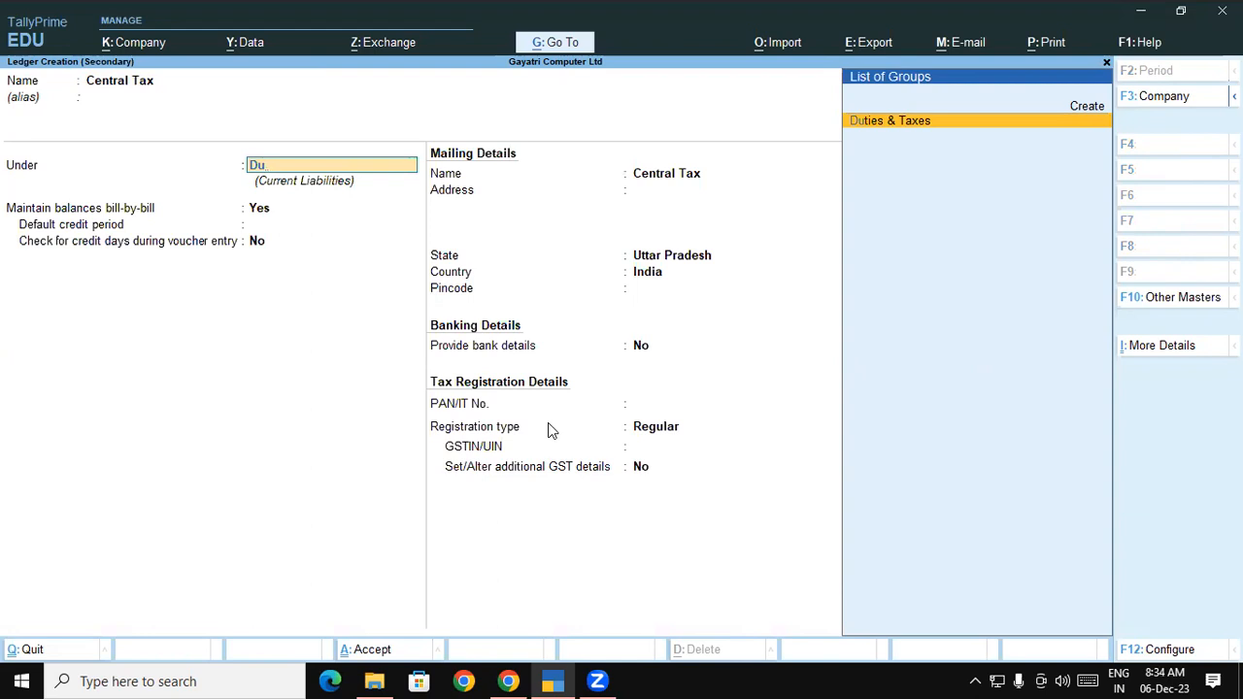
pyautogui.press('Return')
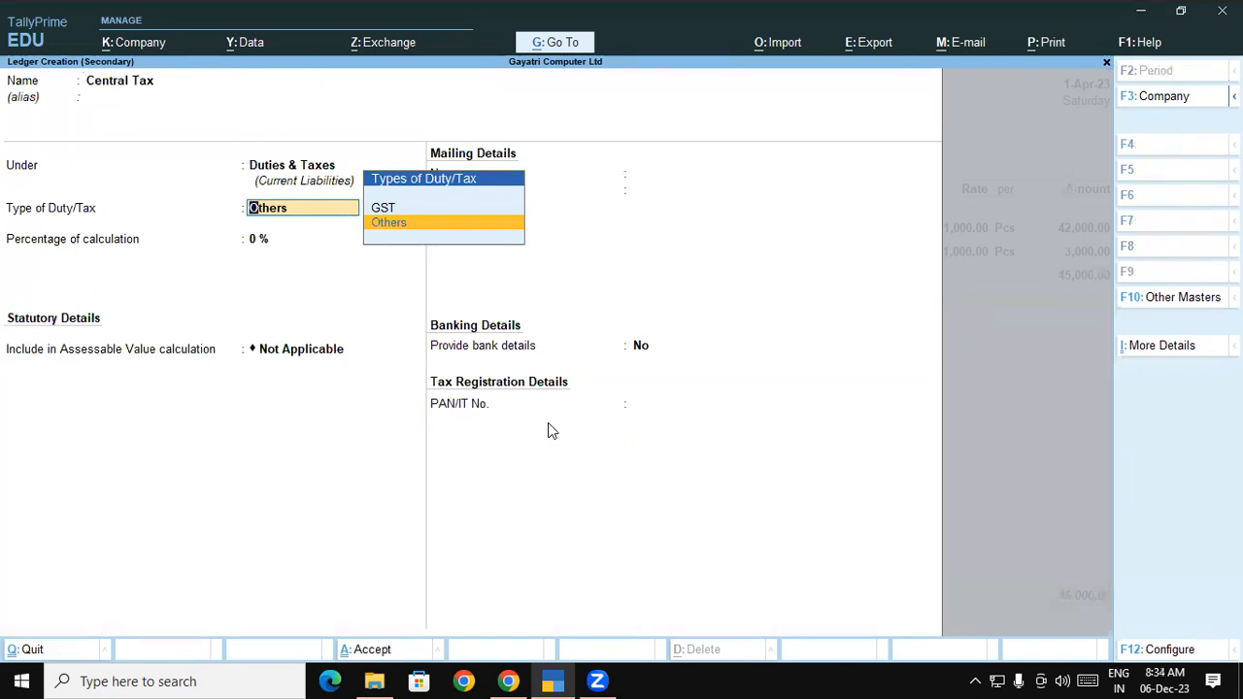
pyautogui.press('Up')
pyautogui.press('Return')
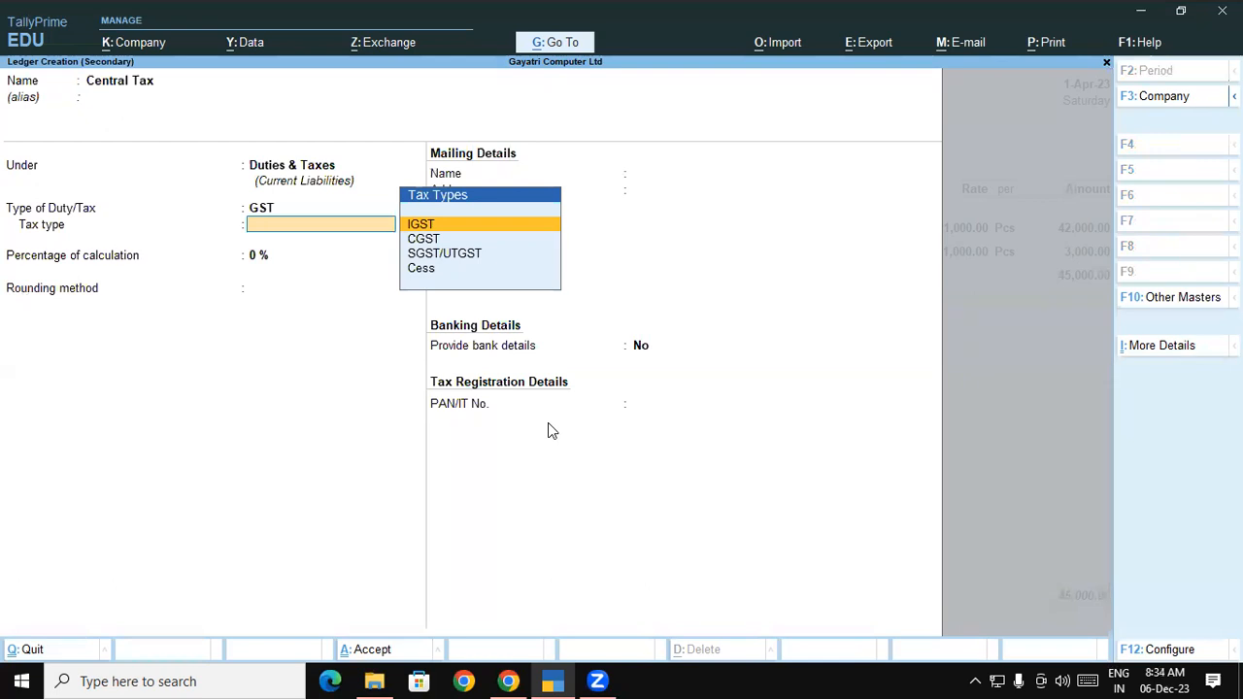
pyautogui.press('Down')
pyautogui.press('Return')
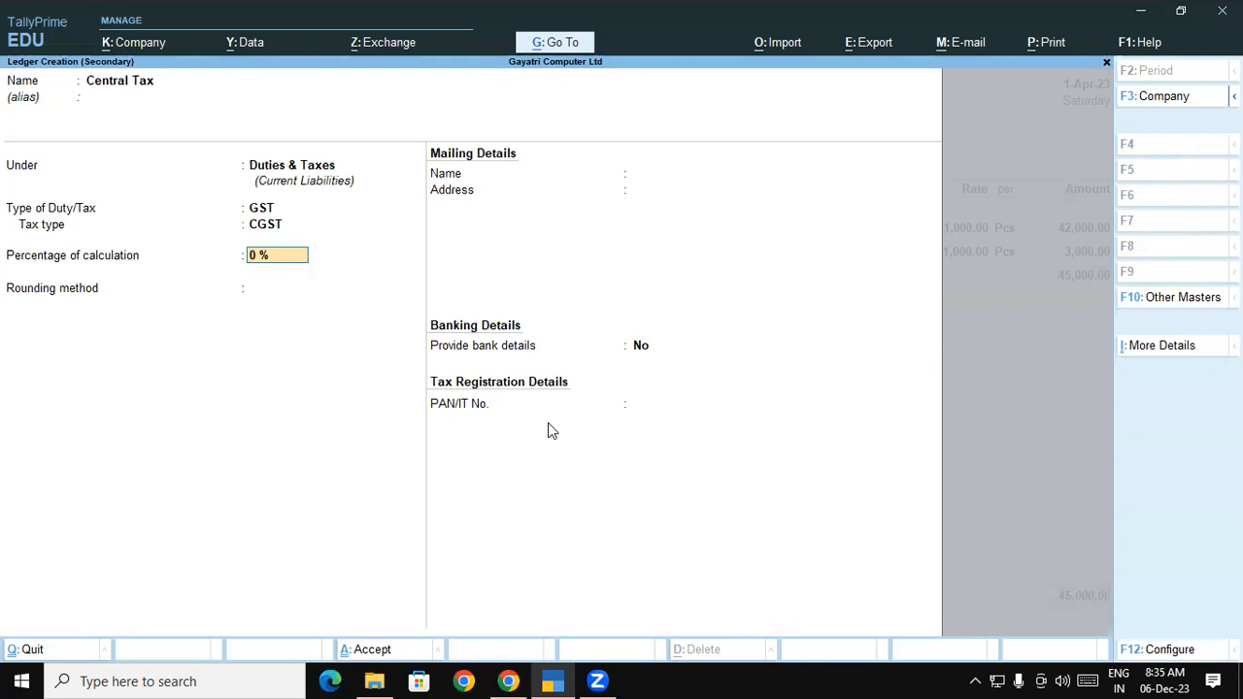
pyautogui.press('Return')
pyautogui.press('Return')
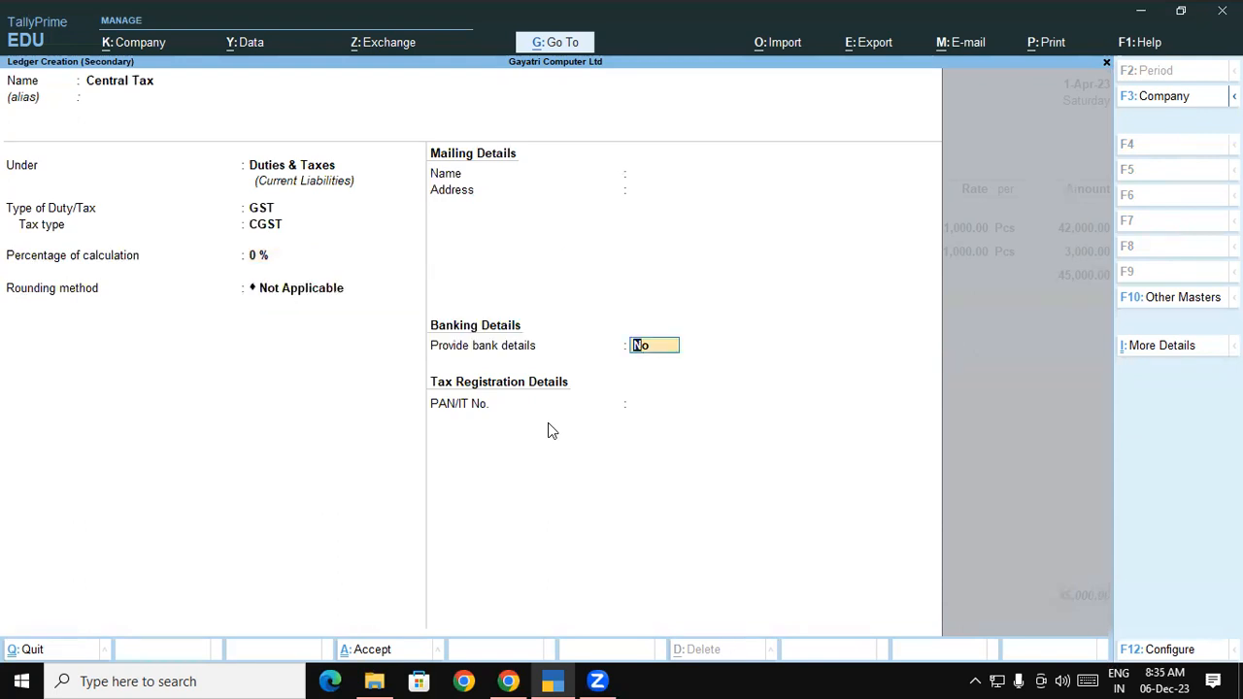
pyautogui.press('Return')
pyautogui.press('Return')
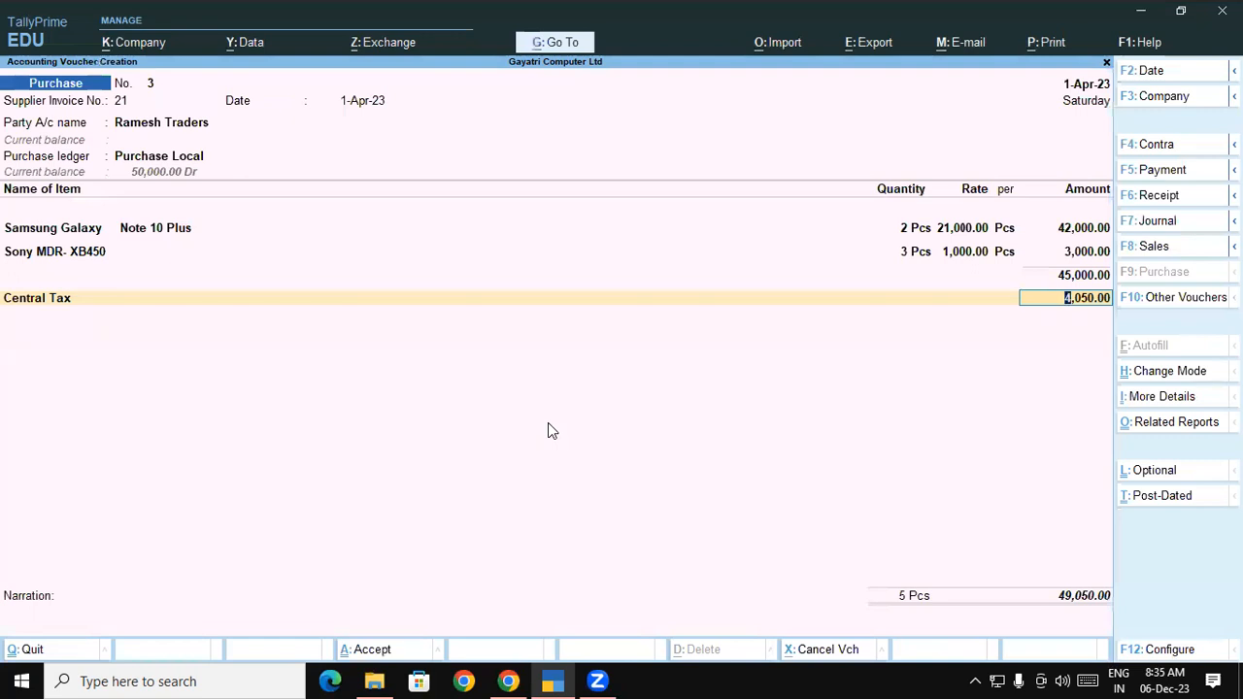
pyautogui.press('Return')
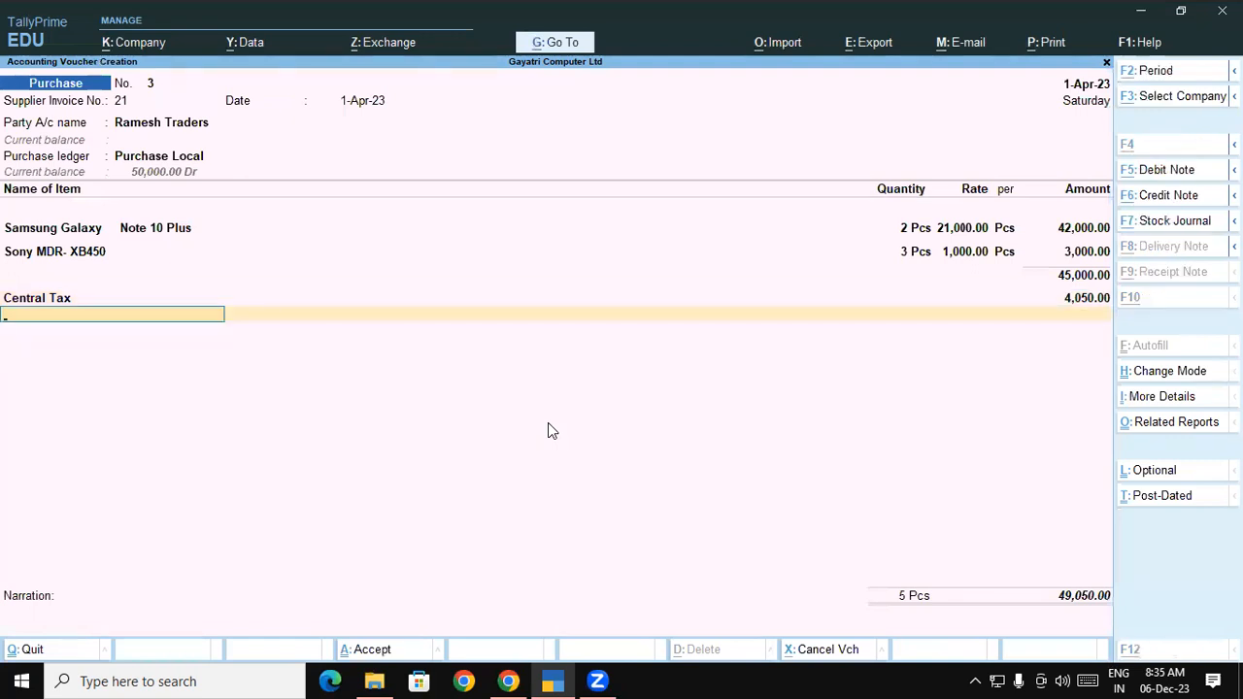
# Start another ledger named State Tax, copied from the exercise PDF
pyautogui.hotkey('alt', 'c')
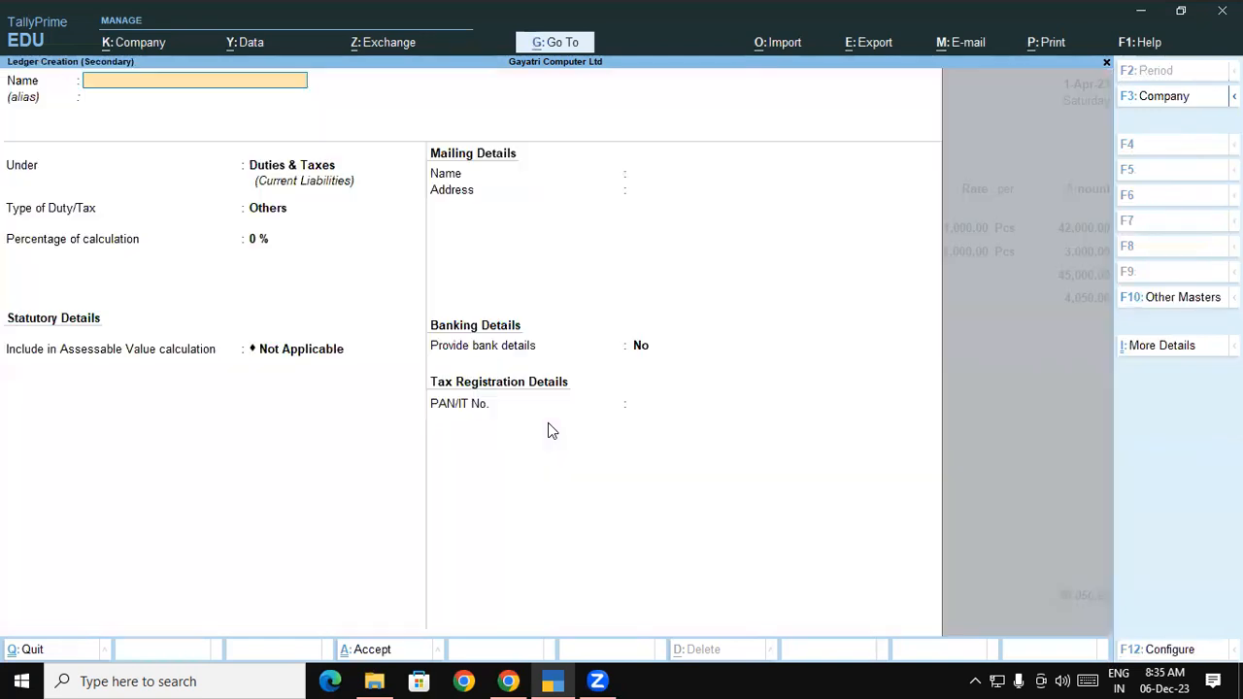
pyautogui.click(510, 680)
pyautogui.moveTo(583, 388); pyautogui.dragTo(695, 415)
pyautogui.hotkey('ctrl', 'c')
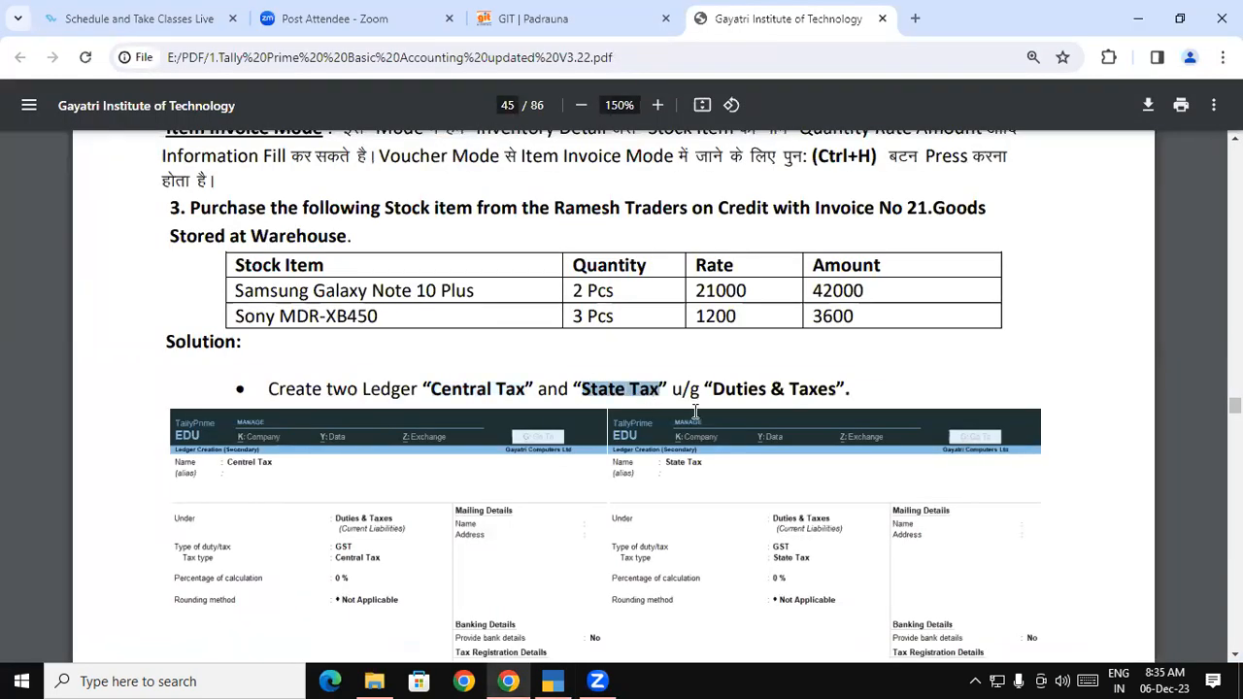
pyautogui.hotkey('alt', 'Tab')
pyautogui.hotkey('ctrl', 'v')
pyautogui.press('Return')
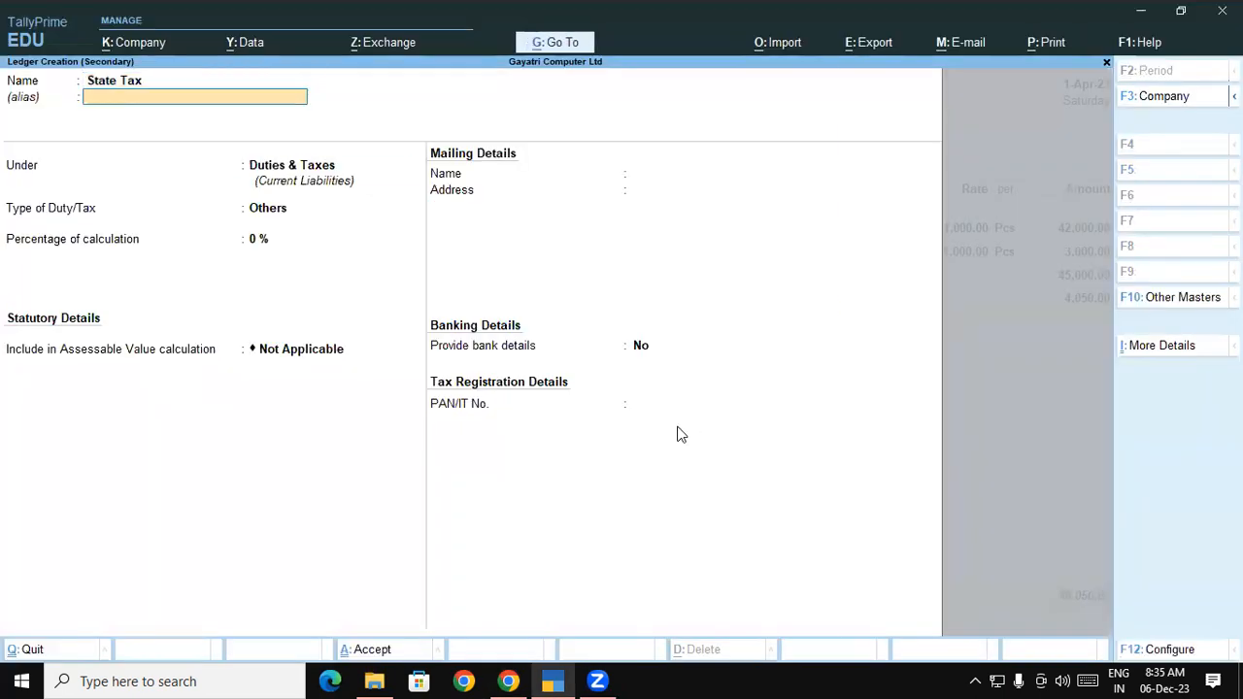
# Set State Tax under Duties & Taxes as GST SGST/UTGST and save the ledger
pyautogui.press('Return')
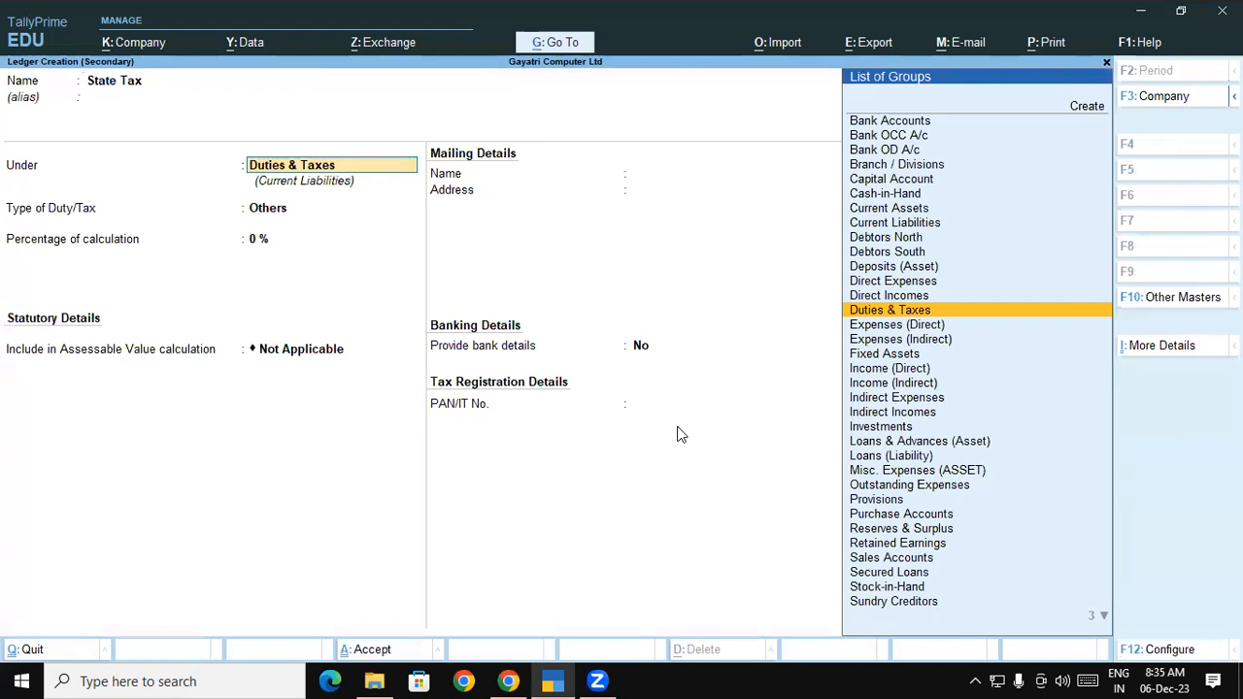
pyautogui.press('Return')
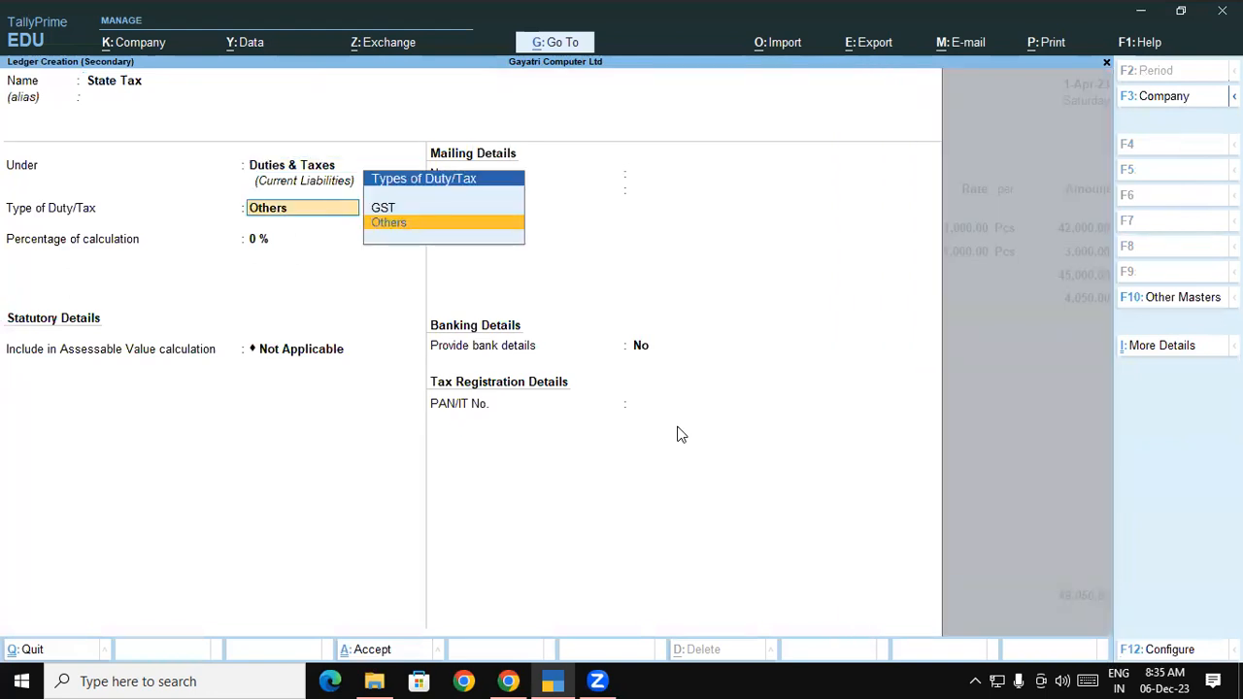
pyautogui.press('Up')
pyautogui.press('Return')
pyautogui.press('Down')
pyautogui.press('Down')
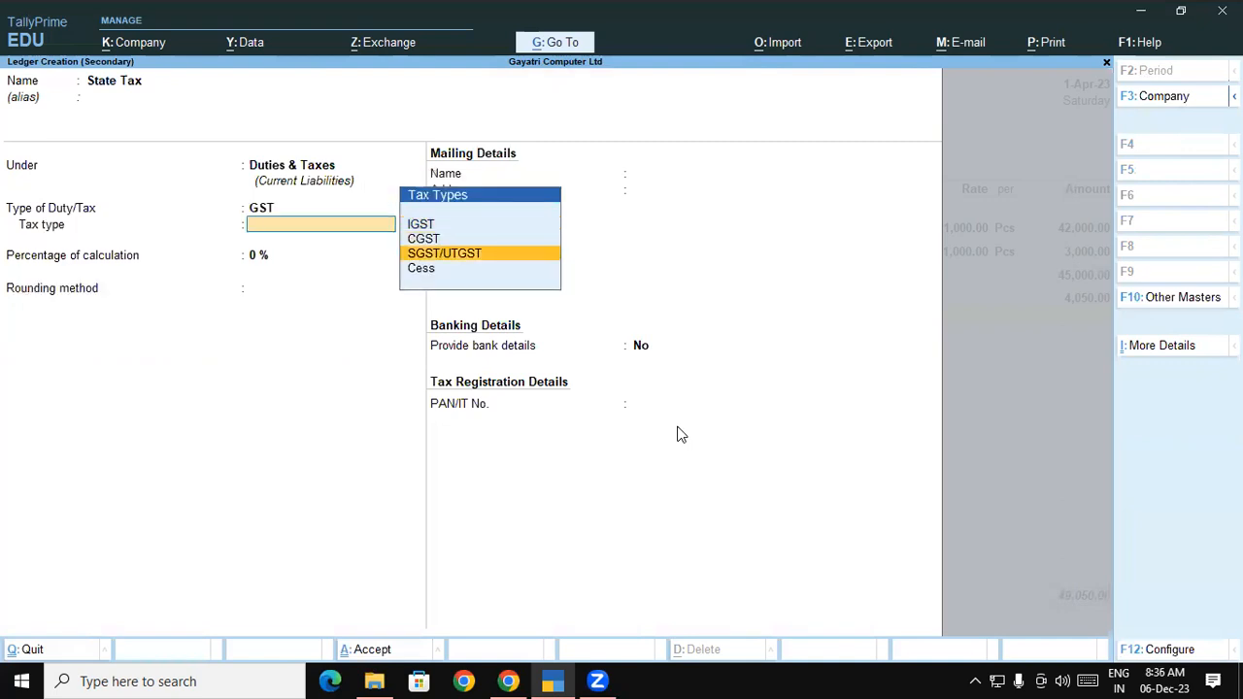
pyautogui.press('Return')
pyautogui.press('Return')
pyautogui.press('Return')
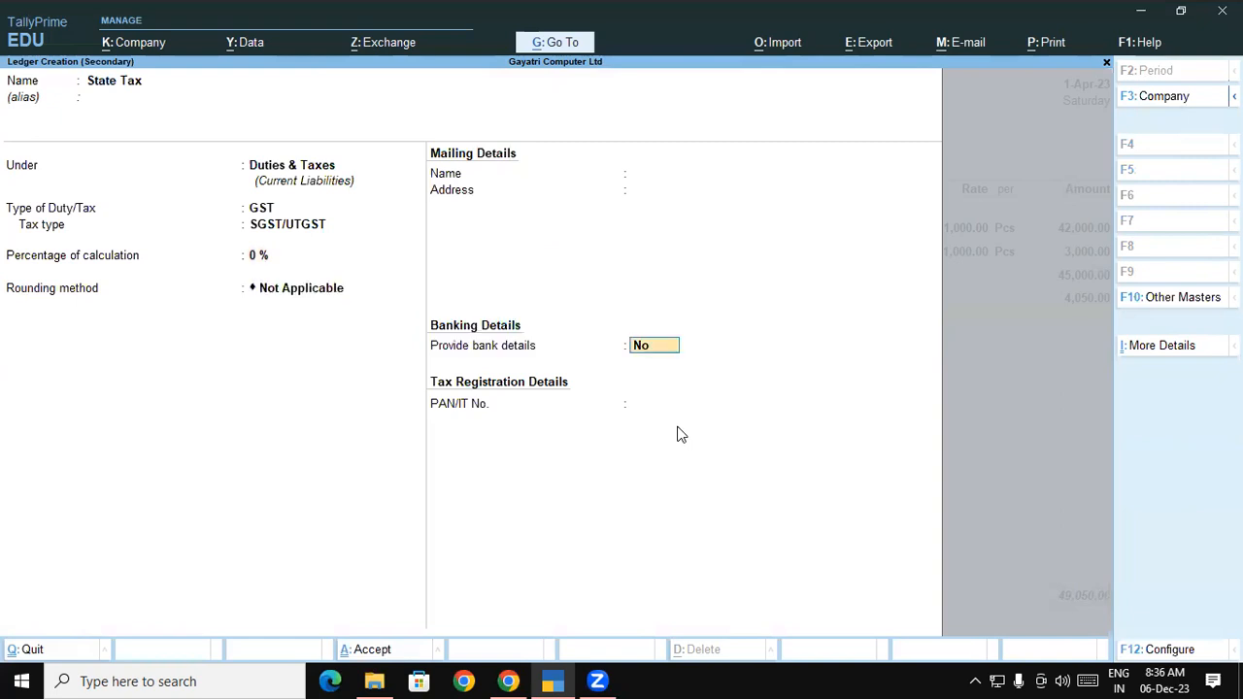
pyautogui.press('Return')
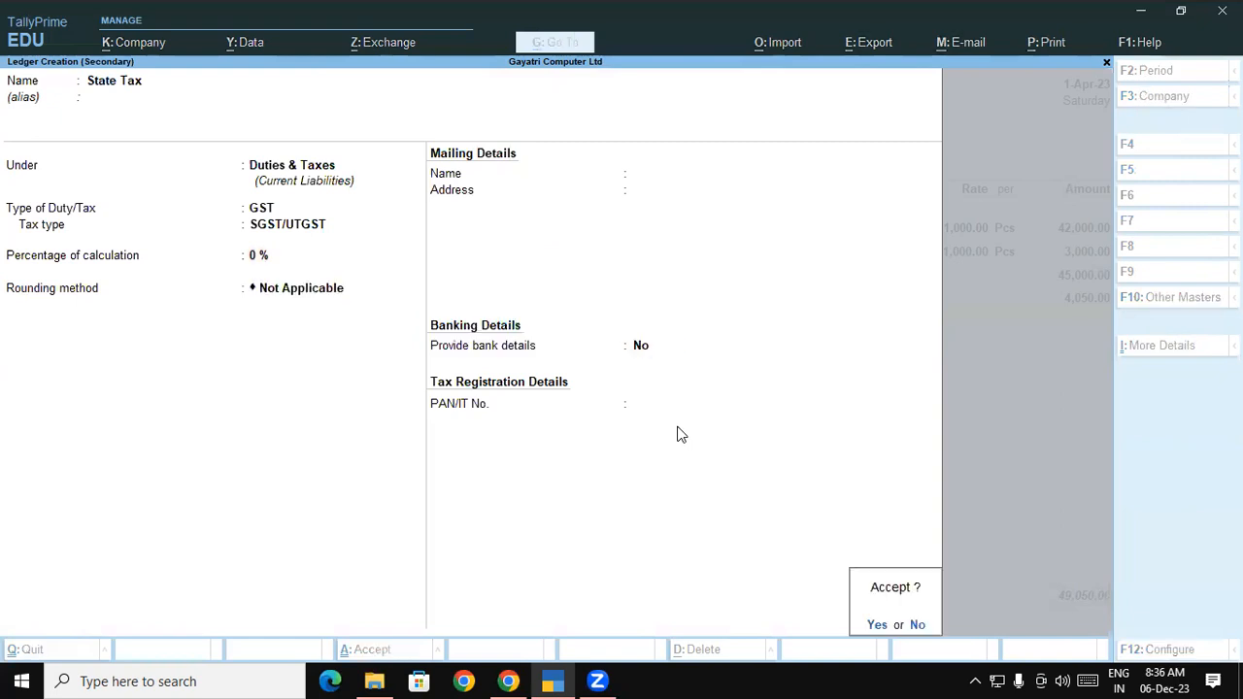
pyautogui.press('y')
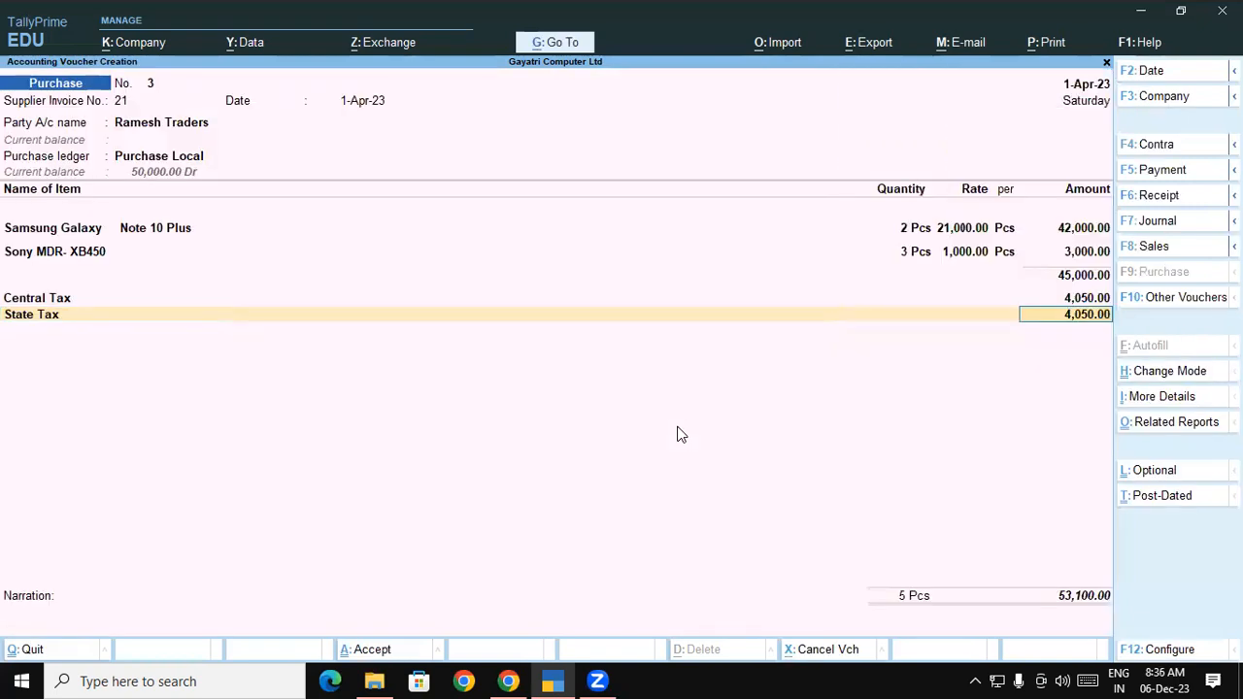
pyautogui.press('alt')
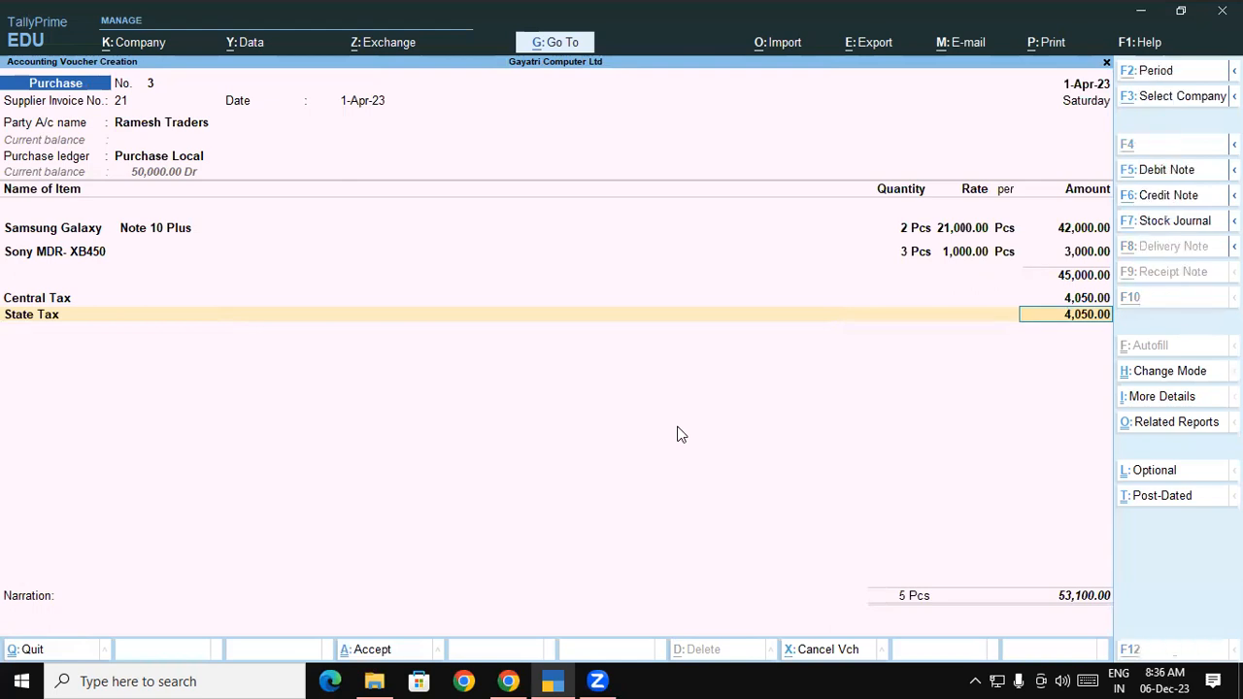
pyautogui.hotkey('alt', 'Tab')
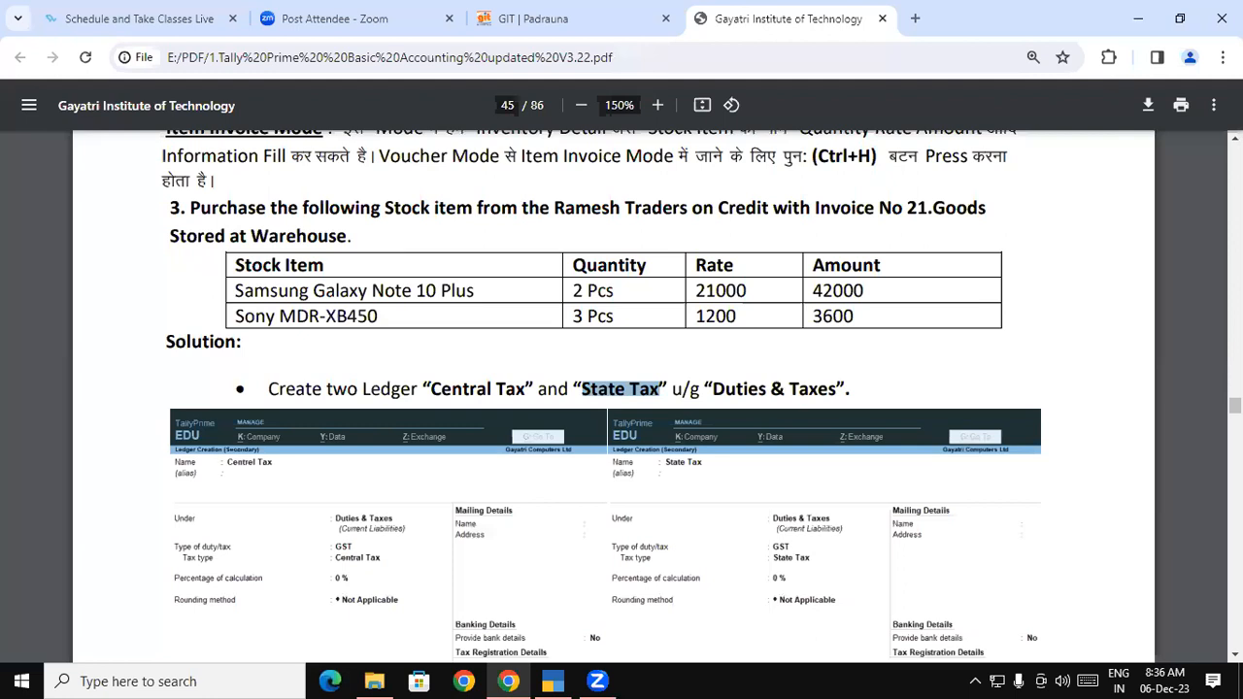
pyautogui.scroll(-3, 604, 393)
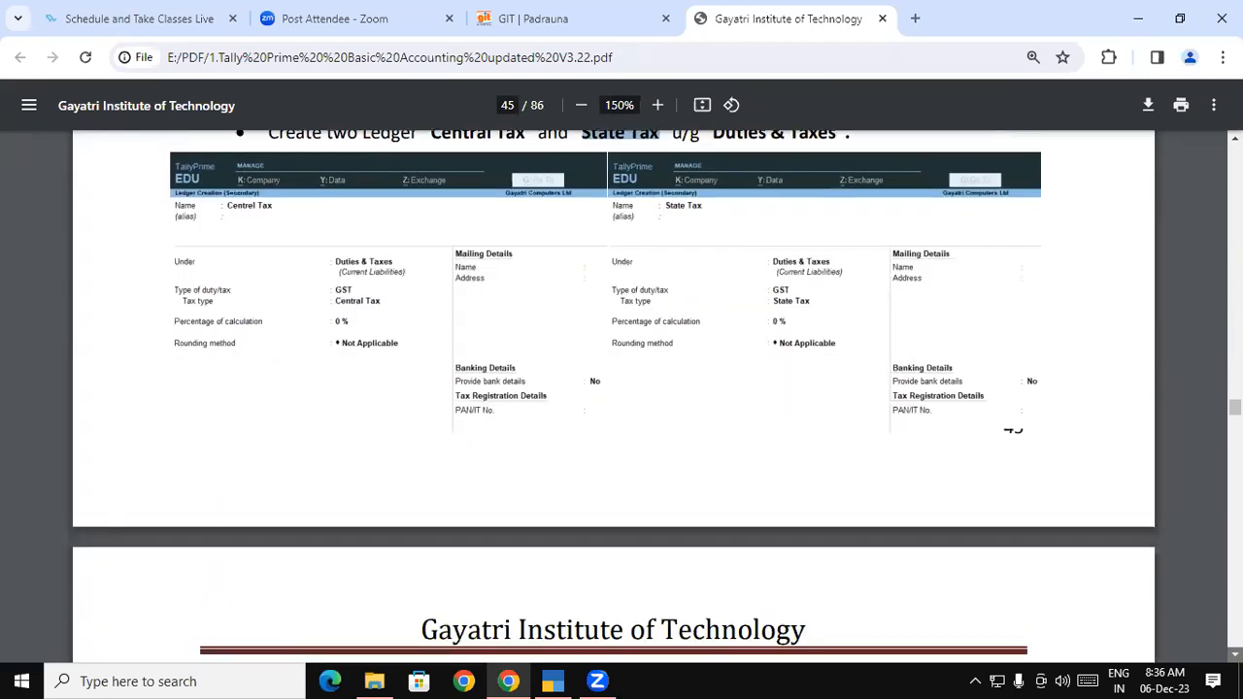
pyautogui.scroll(-6, 604, 393)
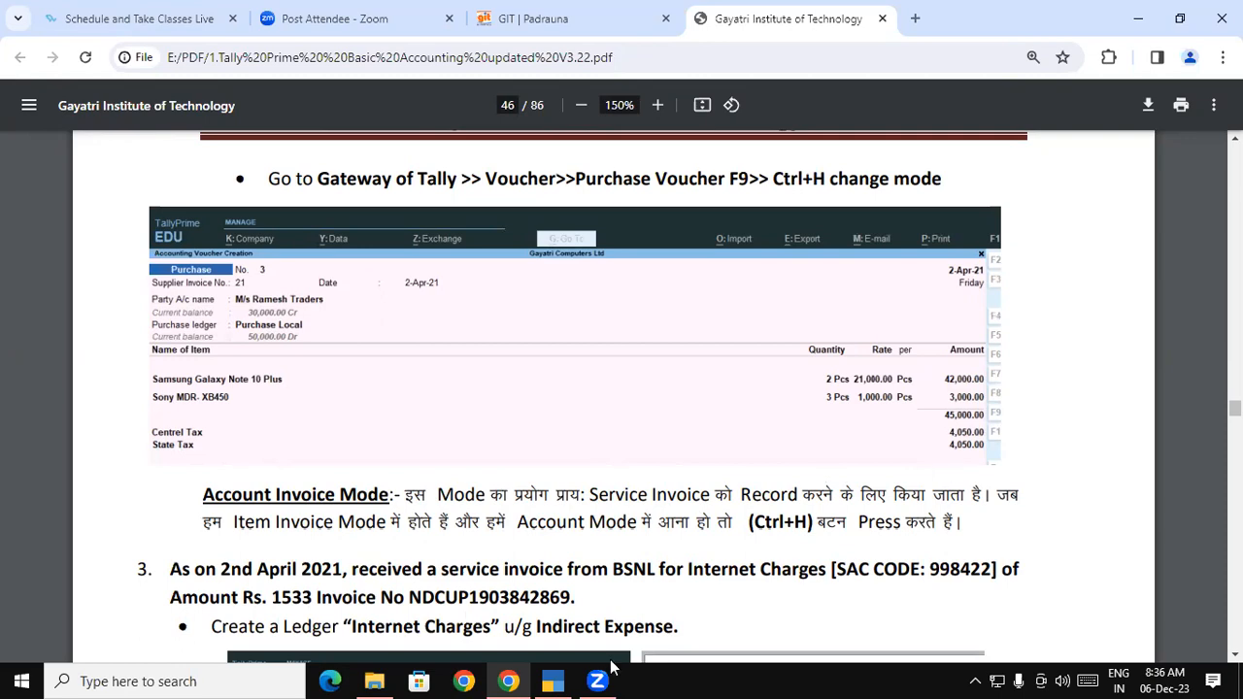
pyautogui.click(567, 676)
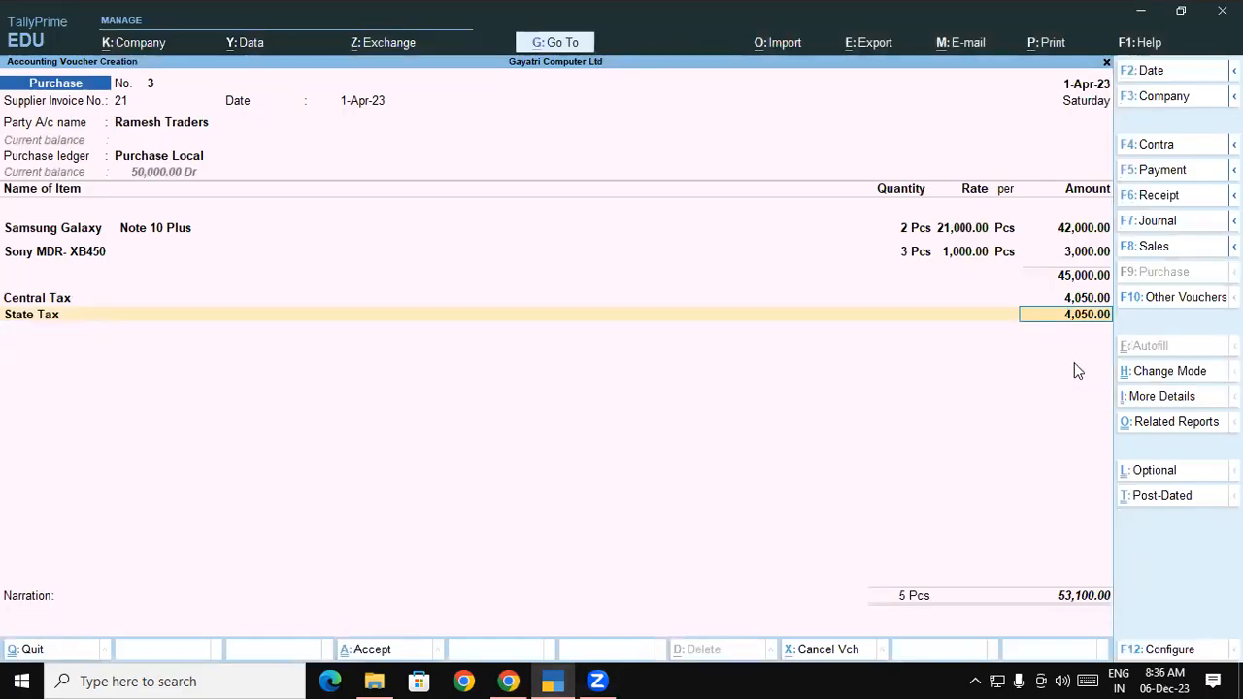
# Accept State Tax 4,050, allocate the 53,100 bill as New Ref 21, and skip narration
pyautogui.press('Return')
pyautogui.press('Return')
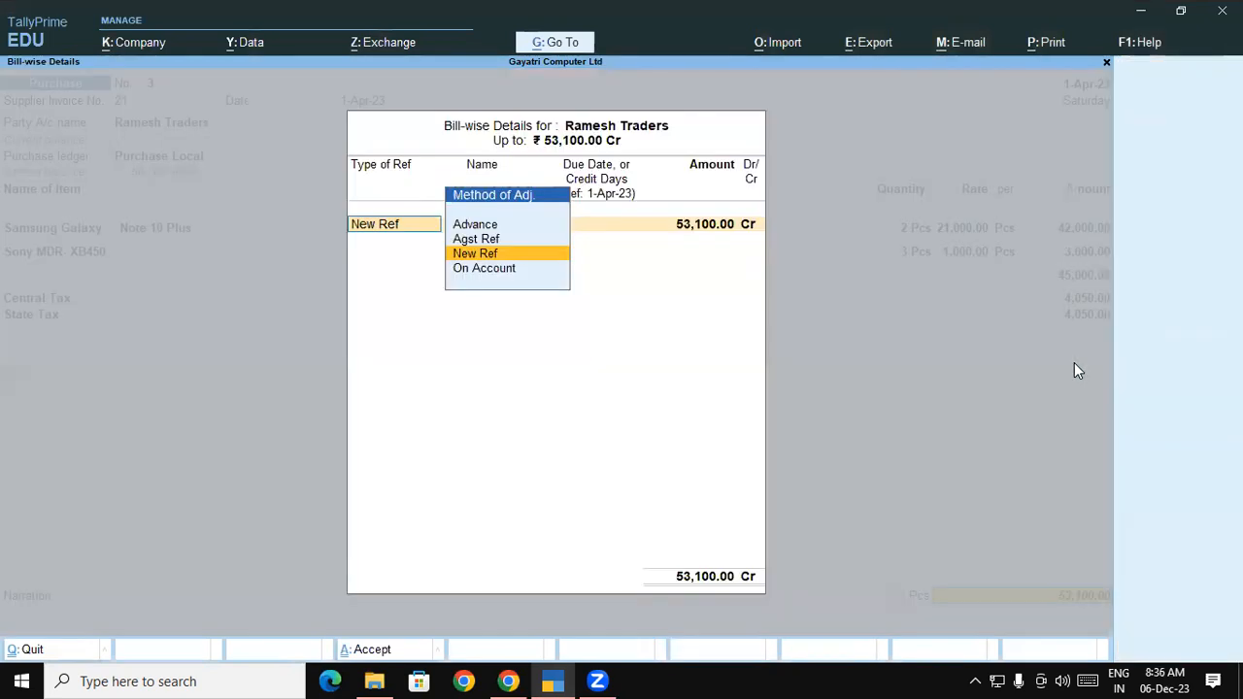
pyautogui.press('Return')
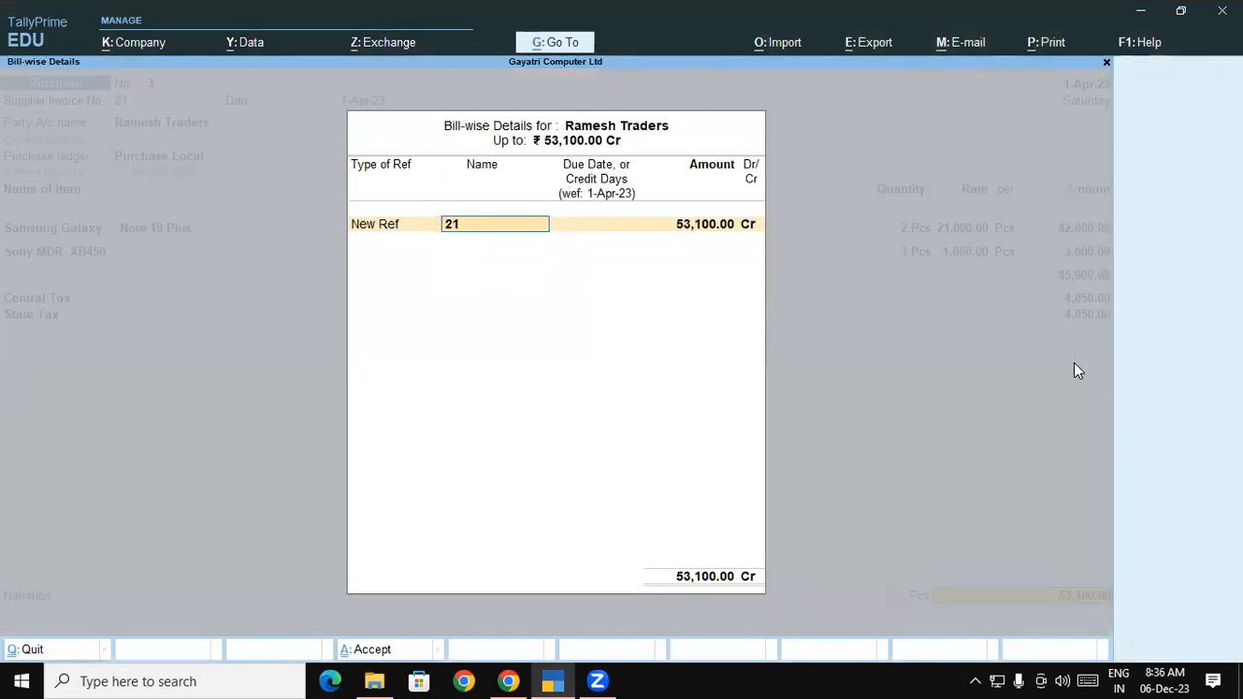
pyautogui.press('Return')
pyautogui.press('Return')
pyautogui.press('Return')
pyautogui.press('Return')
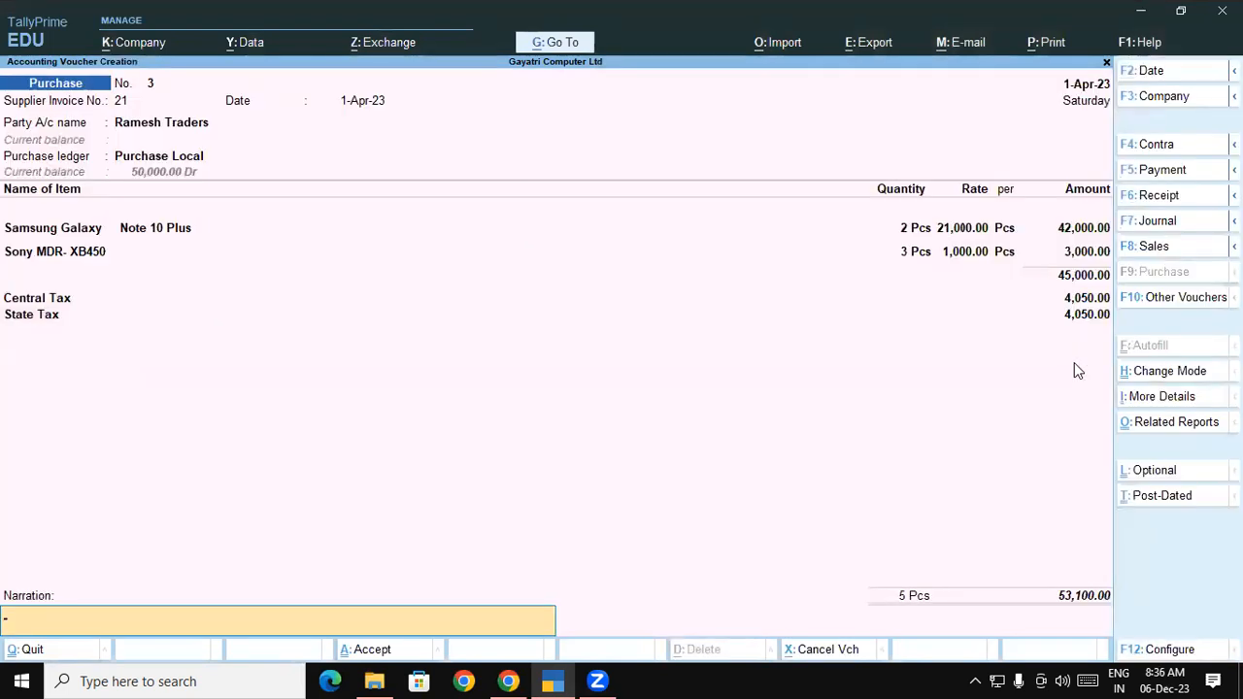
pyautogui.press('Return')
pyautogui.press('Return')
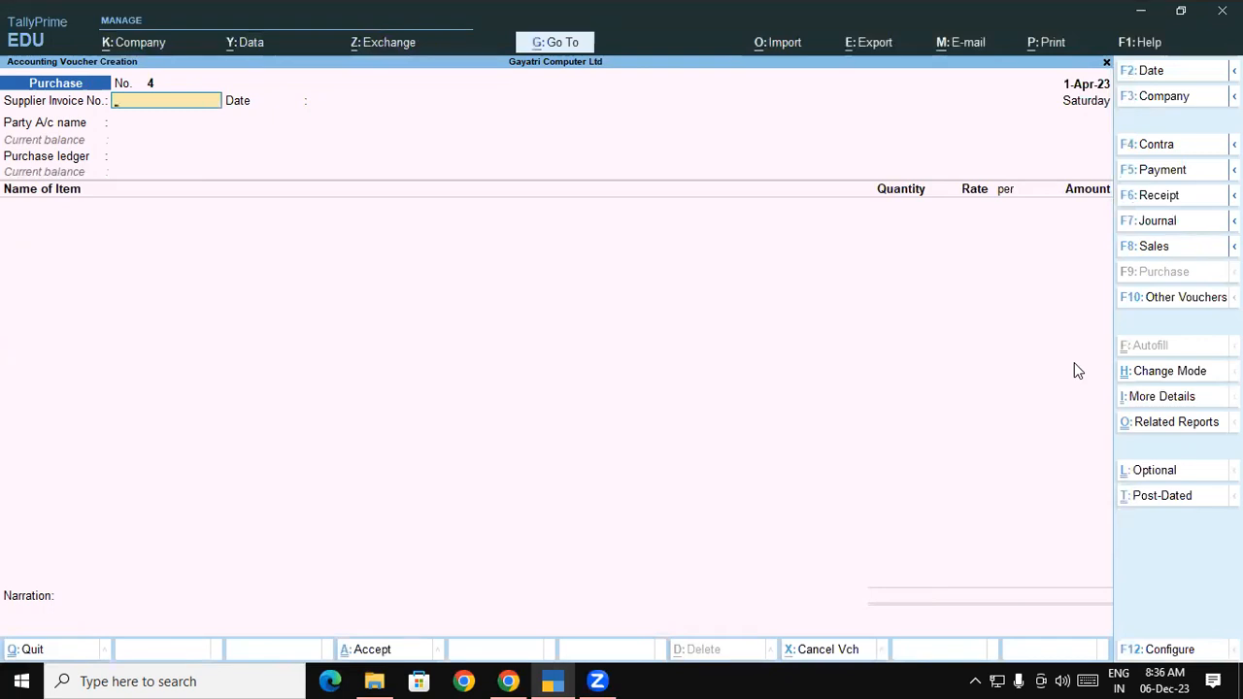
# Check the tutorial PDF, then return to TallyPrime and page back to voucher No. 3
pyautogui.click(508, 680)
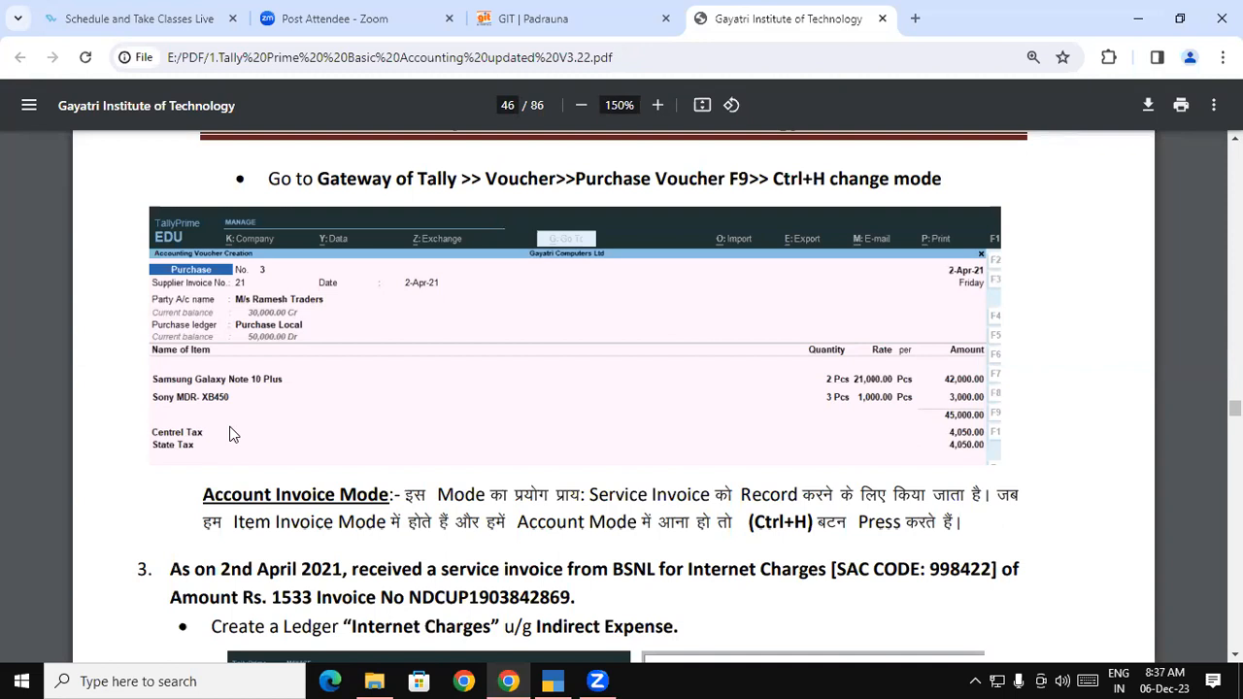
pyautogui.hotkey('alt', 'Tab')
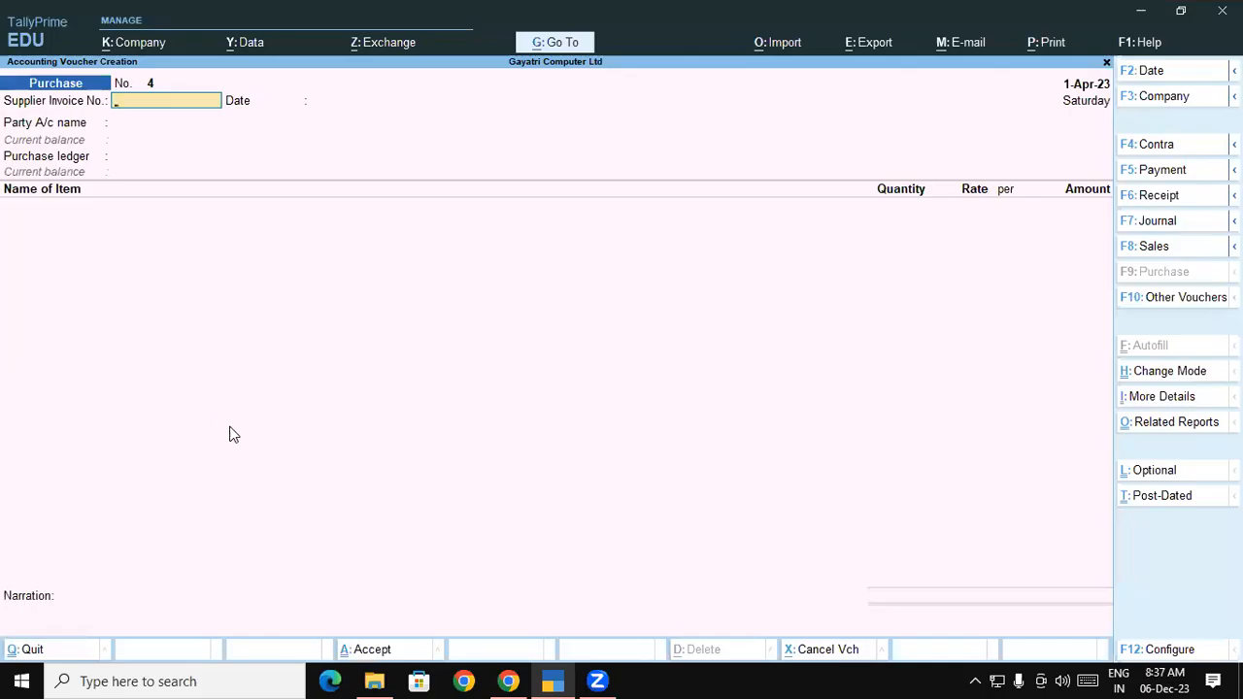
pyautogui.press('pageup')
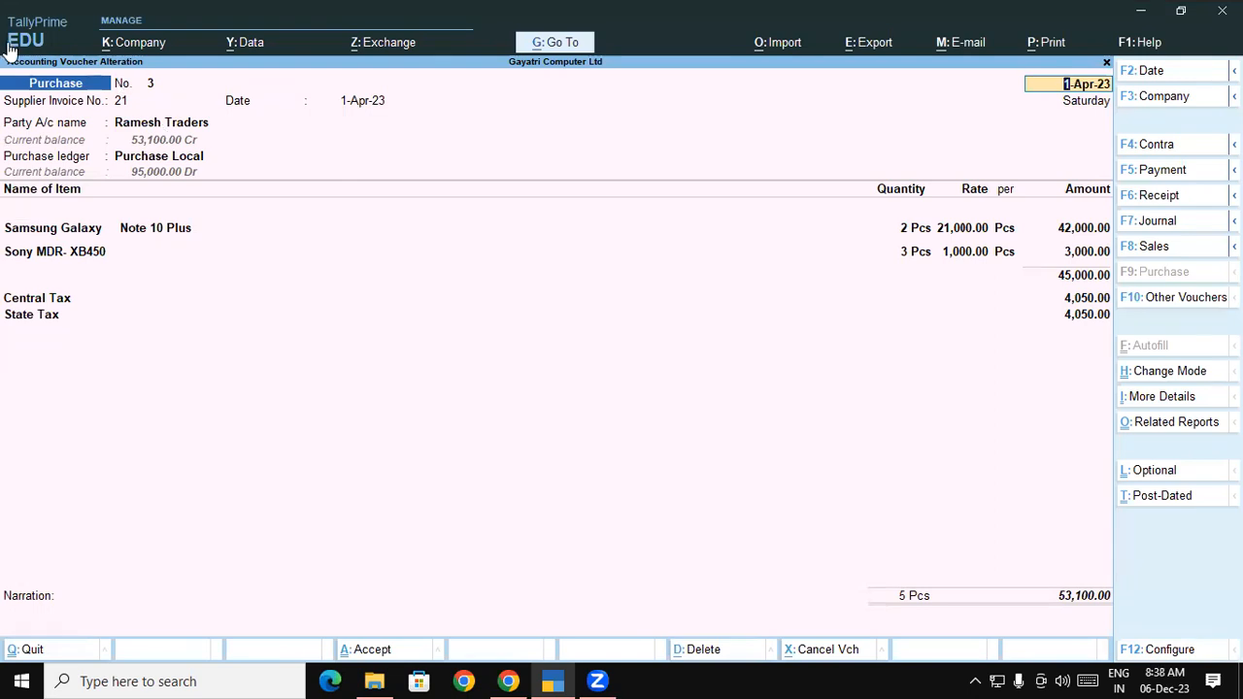
# Open Purchase Local for alteration from the voucher's purchase ledger field with Ctrl+Enter
pyautogui.click(189, 160)
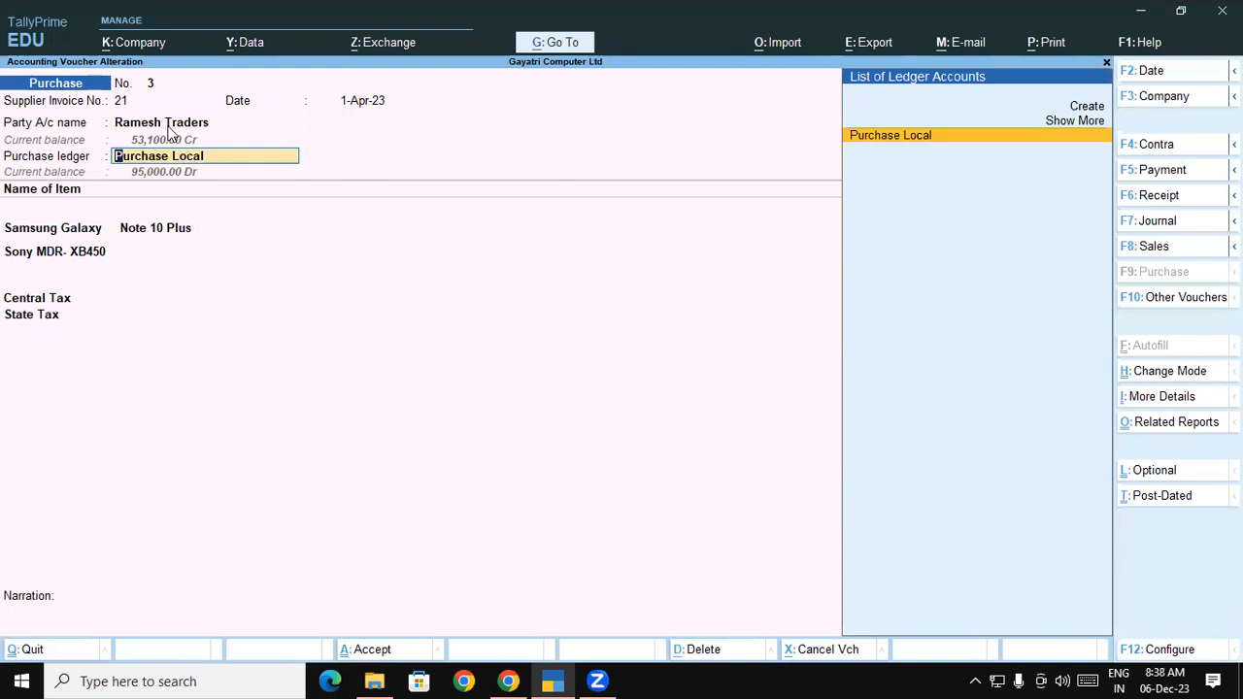
pyautogui.press('ctrl')
pyautogui.hotkey('ctrl', 'Return')
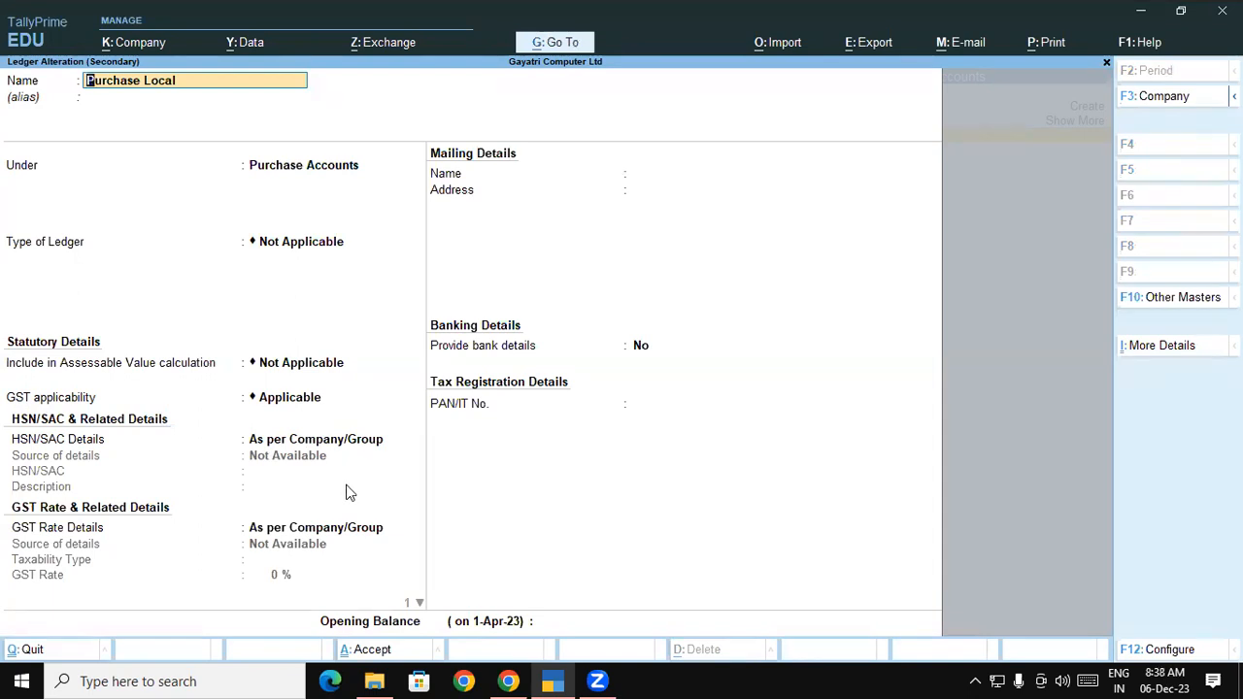
# Save Purchase Local with GST Not Applicable and check the Central and State Tax lines
pyautogui.click(302, 443)
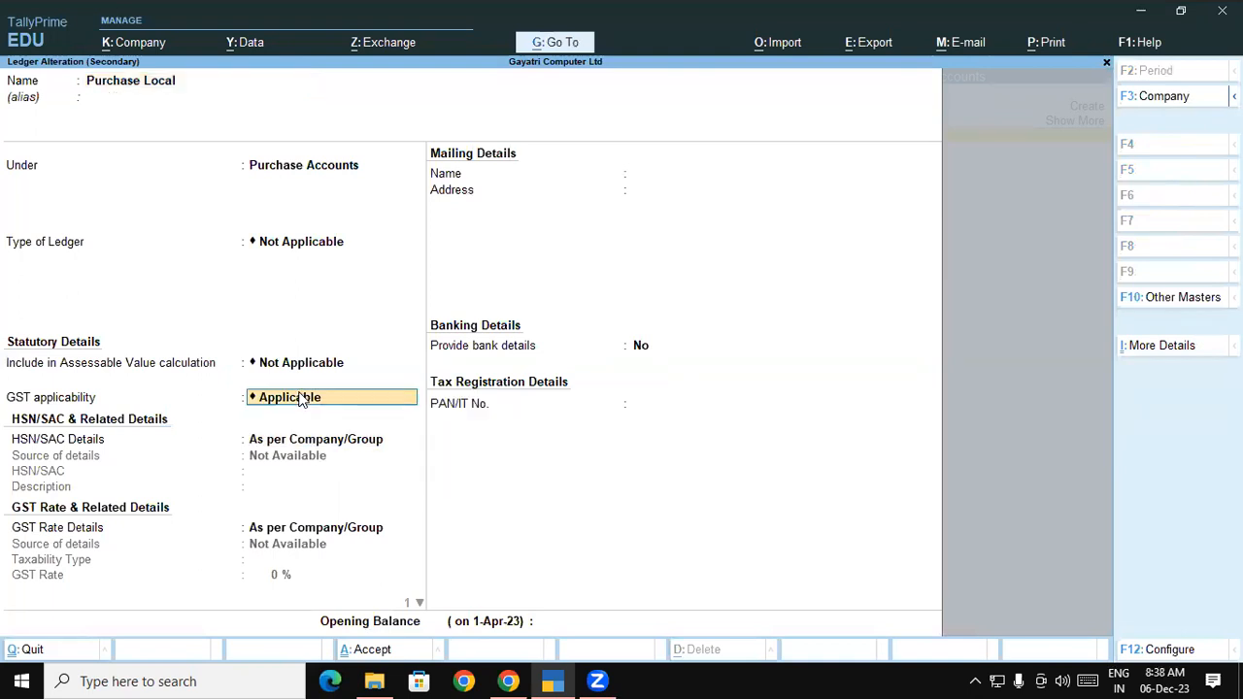
pyautogui.click(300, 400)
pyautogui.press('Down')
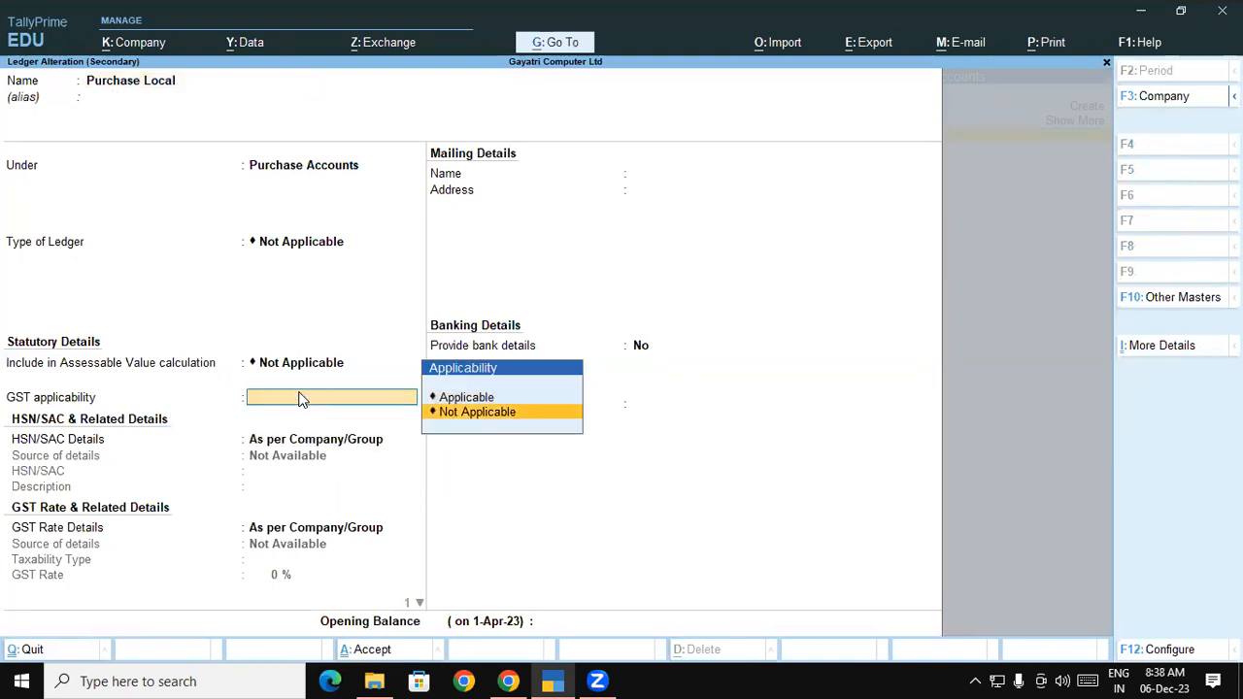
pyautogui.press('Return')
pyautogui.press('ctrl')
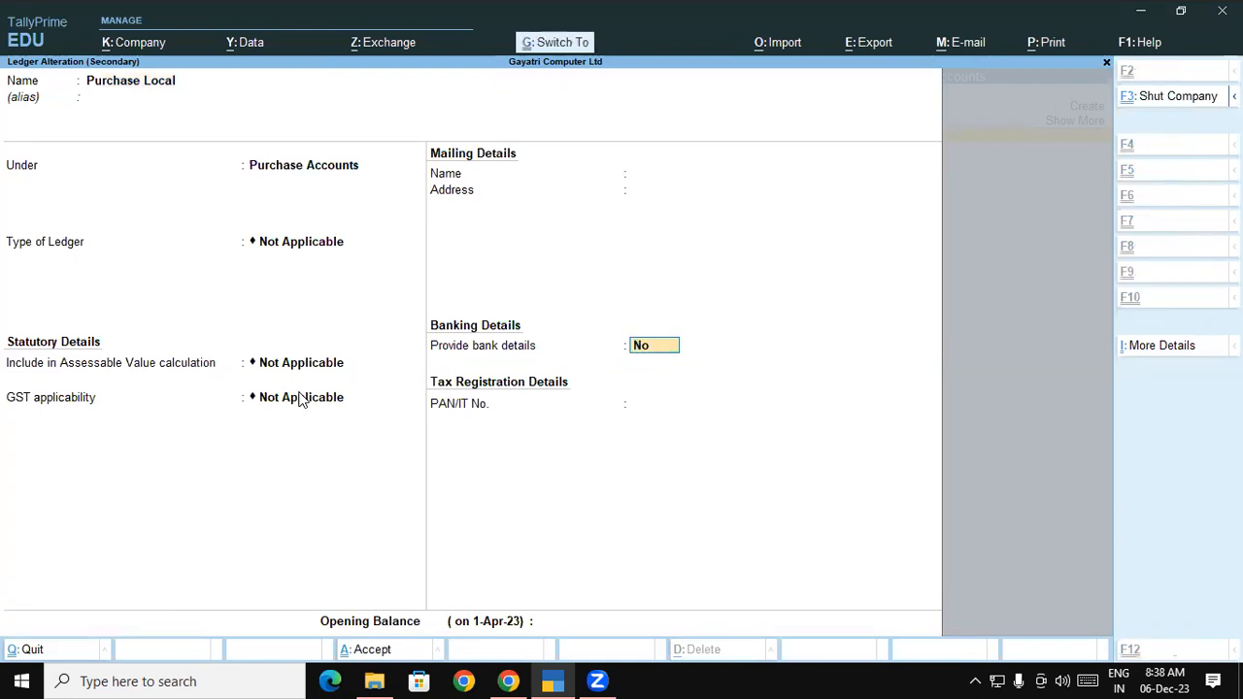
pyautogui.hotkey('ctrl', 'a')
pyautogui.press('y')
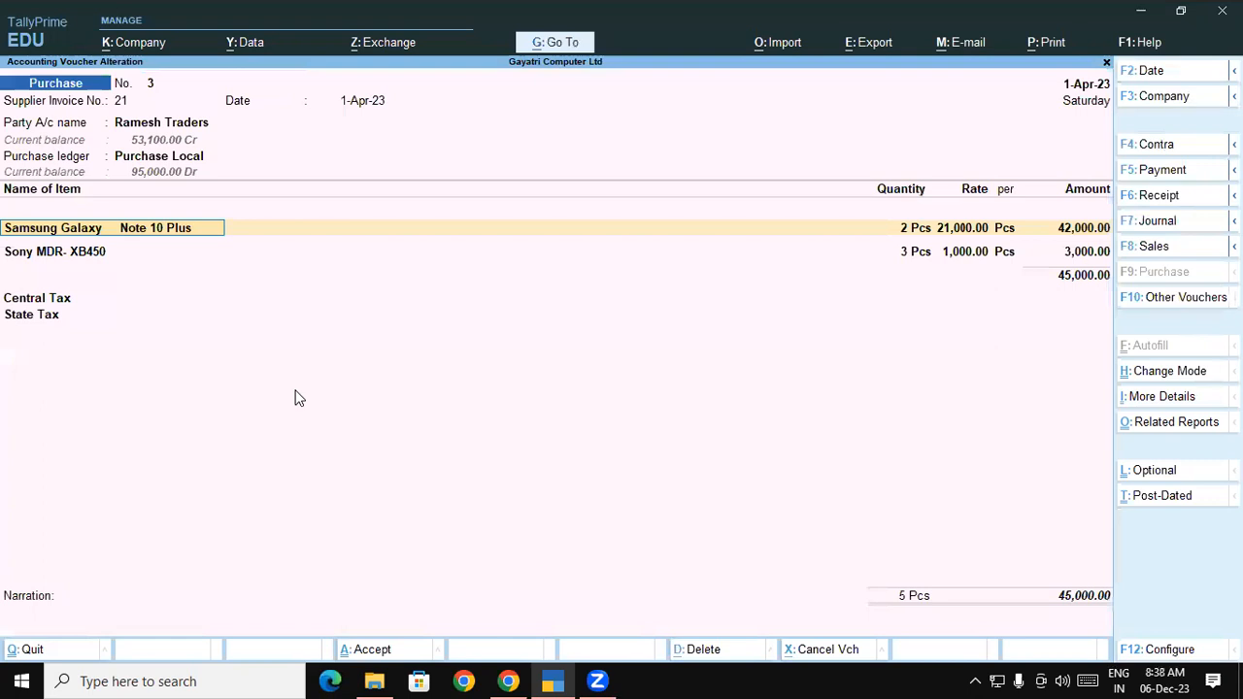
pyautogui.click(55, 298)
pyautogui.click(55, 316)
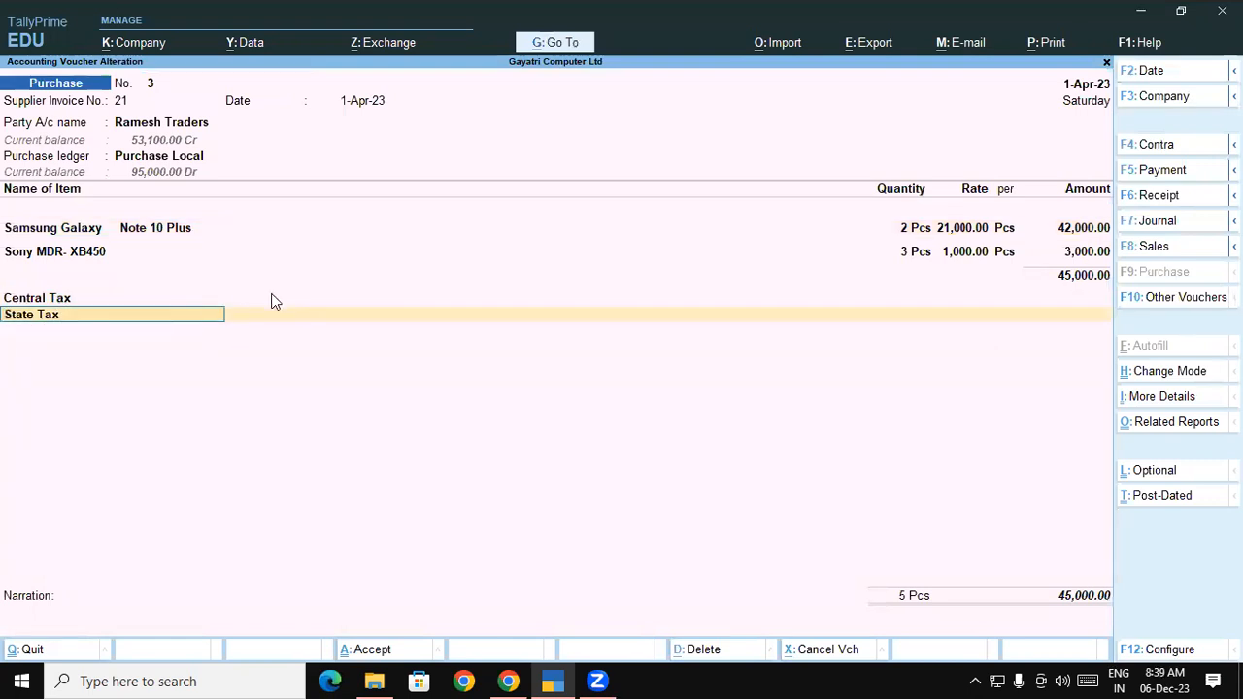
# Reopen Purchase Local, set GST back to Applicable, and save the ledger
pyautogui.click(180, 168)
pyautogui.hotkey('ctrl', 'Return')
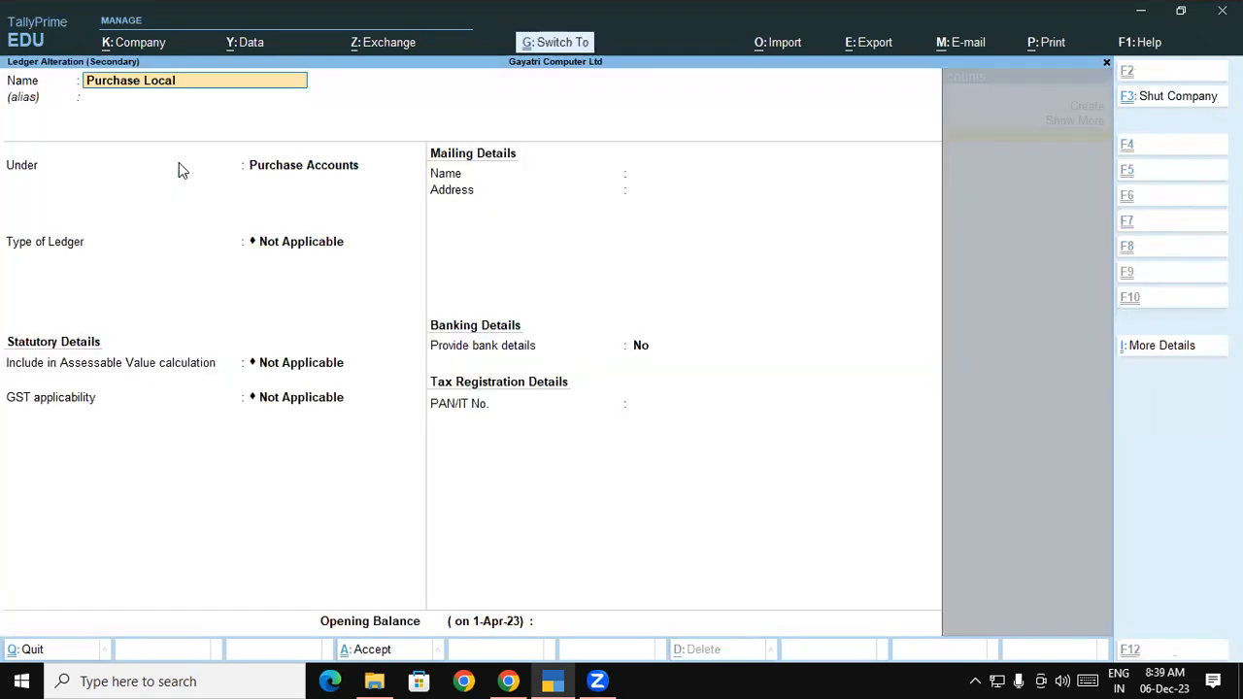
pyautogui.press('Return')
pyautogui.press('Return')
pyautogui.press('Return')
pyautogui.press('Return')
pyautogui.press('Return')
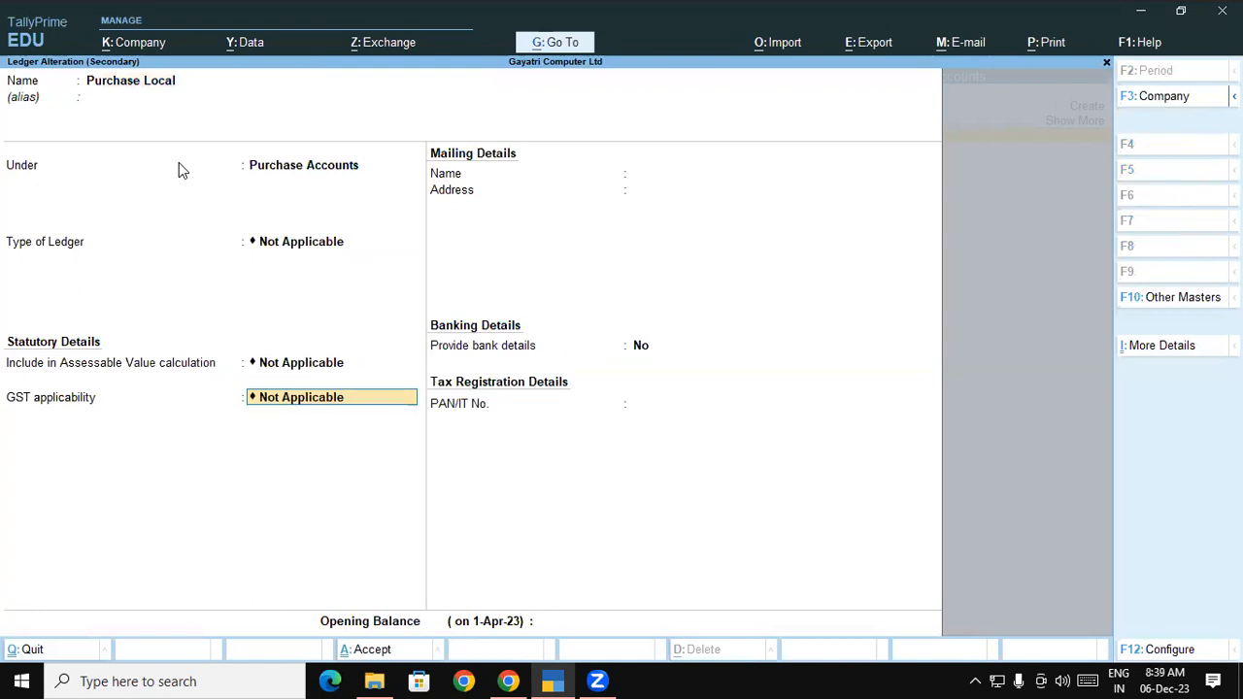
pyautogui.press('BackSpace')
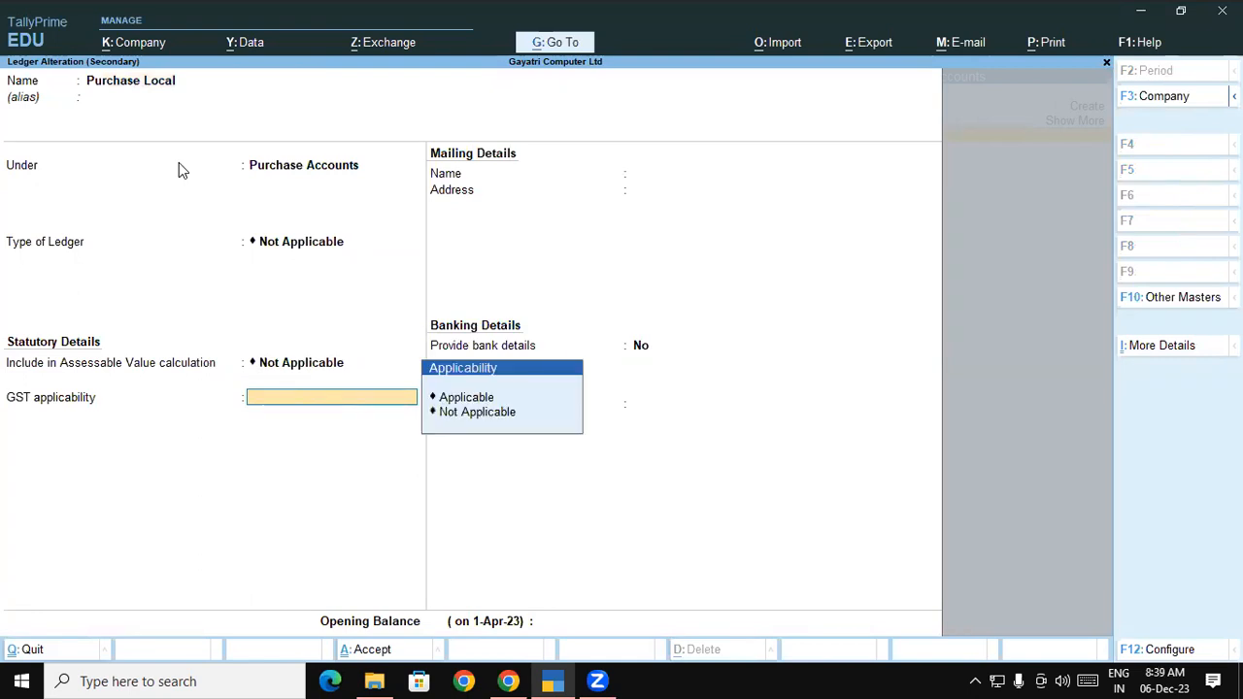
pyautogui.press('Down')
pyautogui.press('Return')
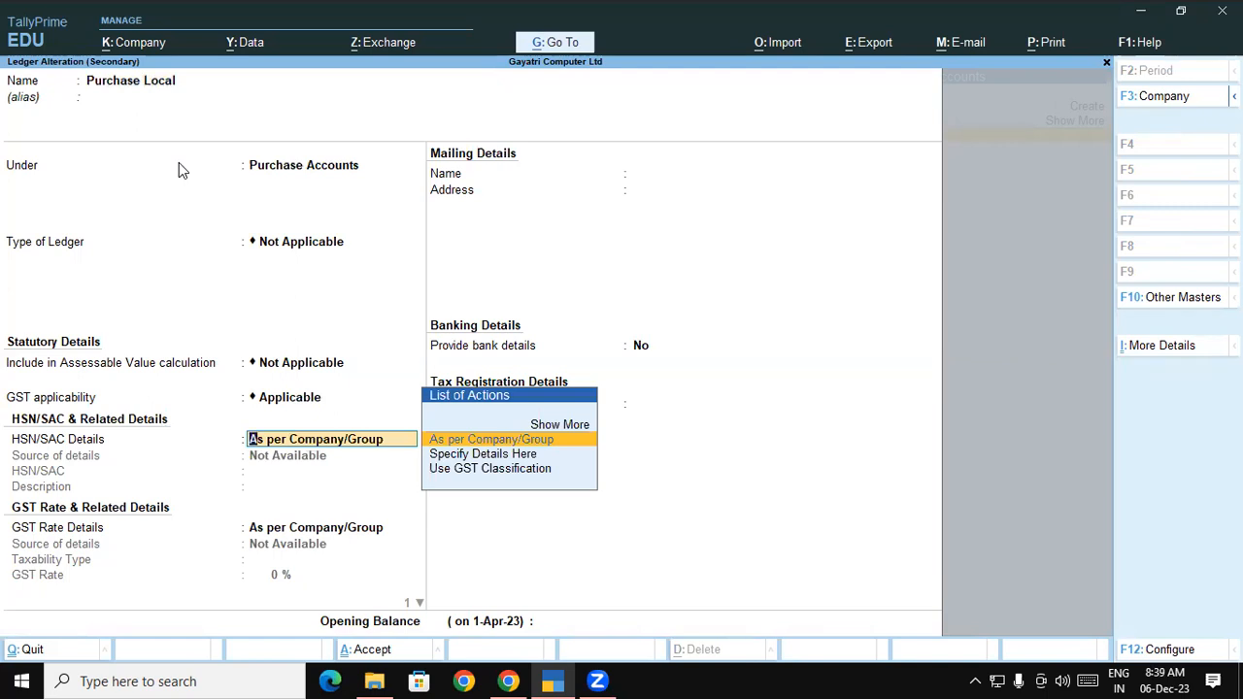
pyautogui.hotkey('ctrl', 'a')
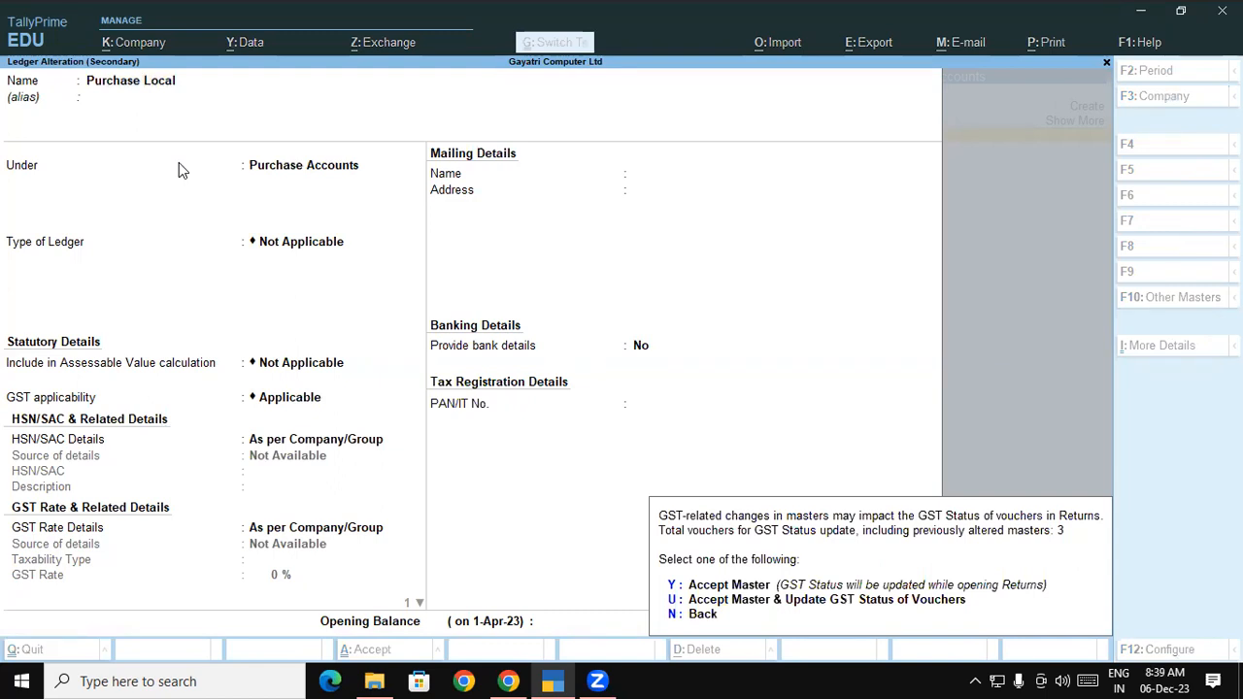
pyautogui.press('y')
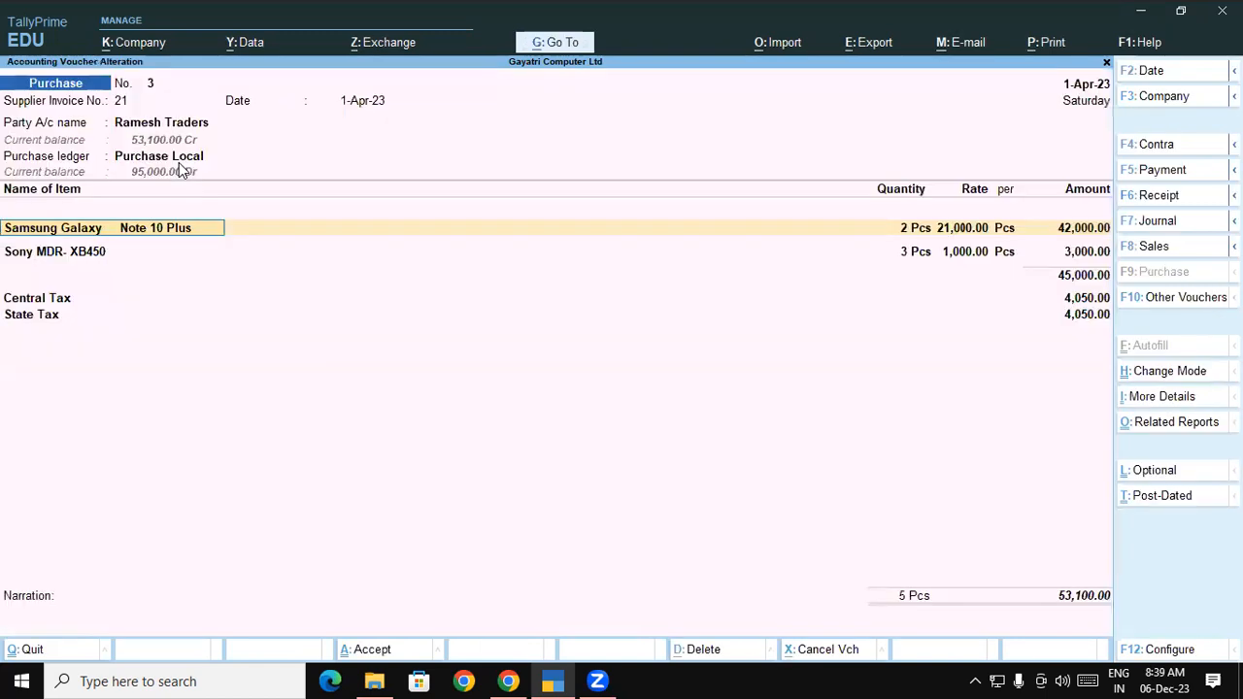
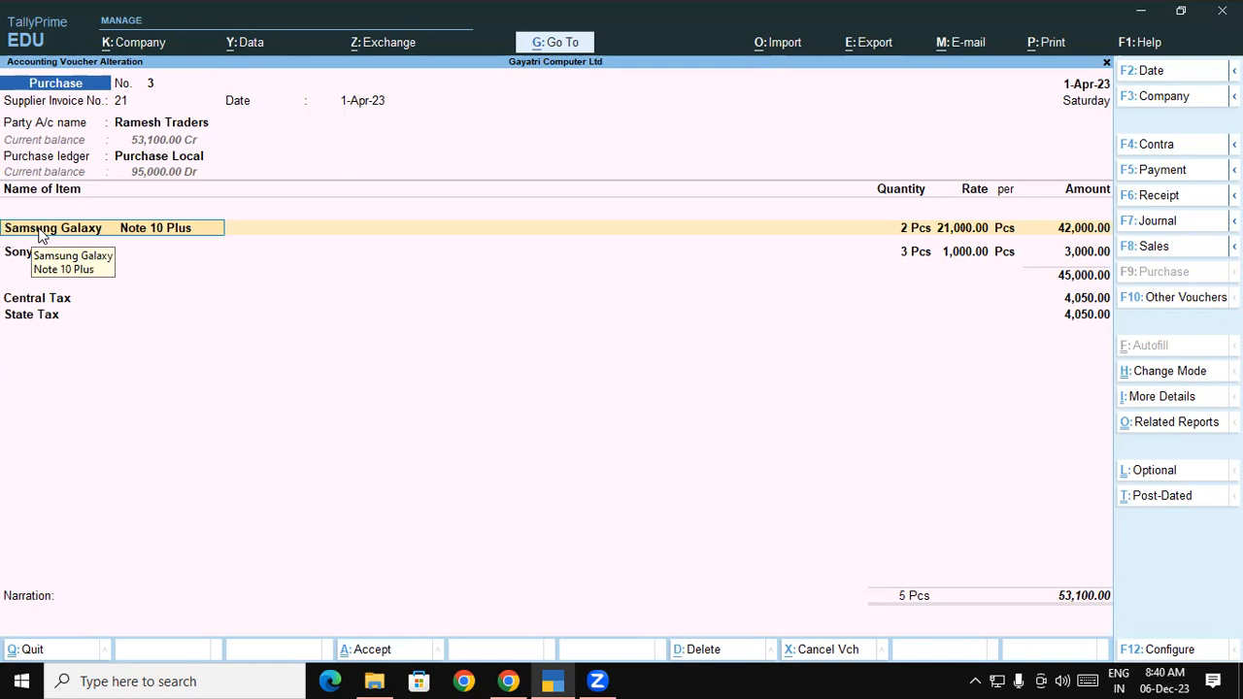
# Open the Samsung Galaxy Note 10 Plus item and its Smart Phone group, accepting both unchanged
pyautogui.press('ctrl')
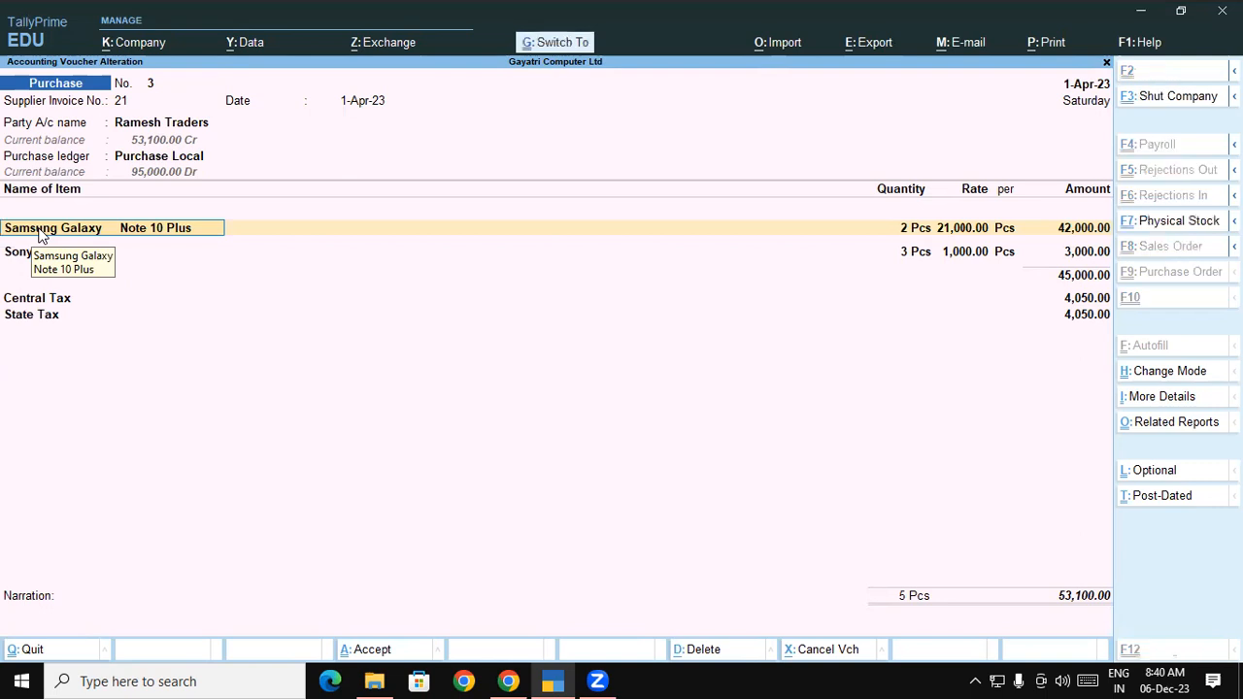
pyautogui.hotkey('ctrl', 'Return')
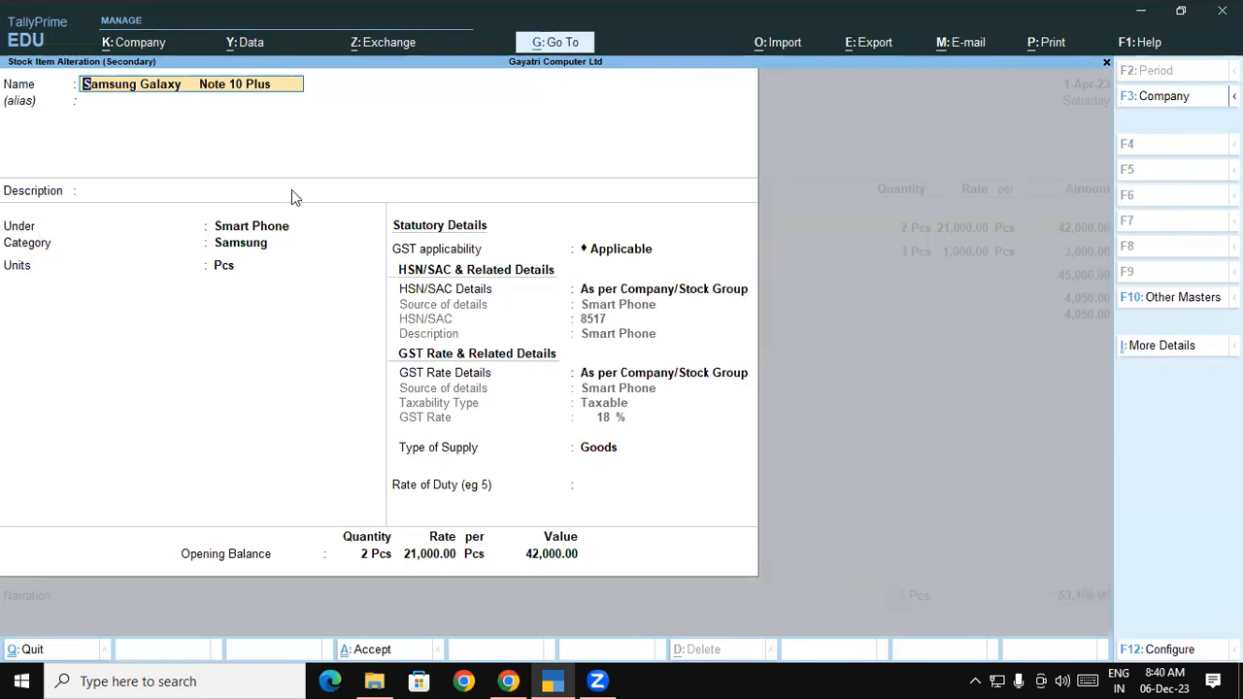
pyautogui.click(270, 229)
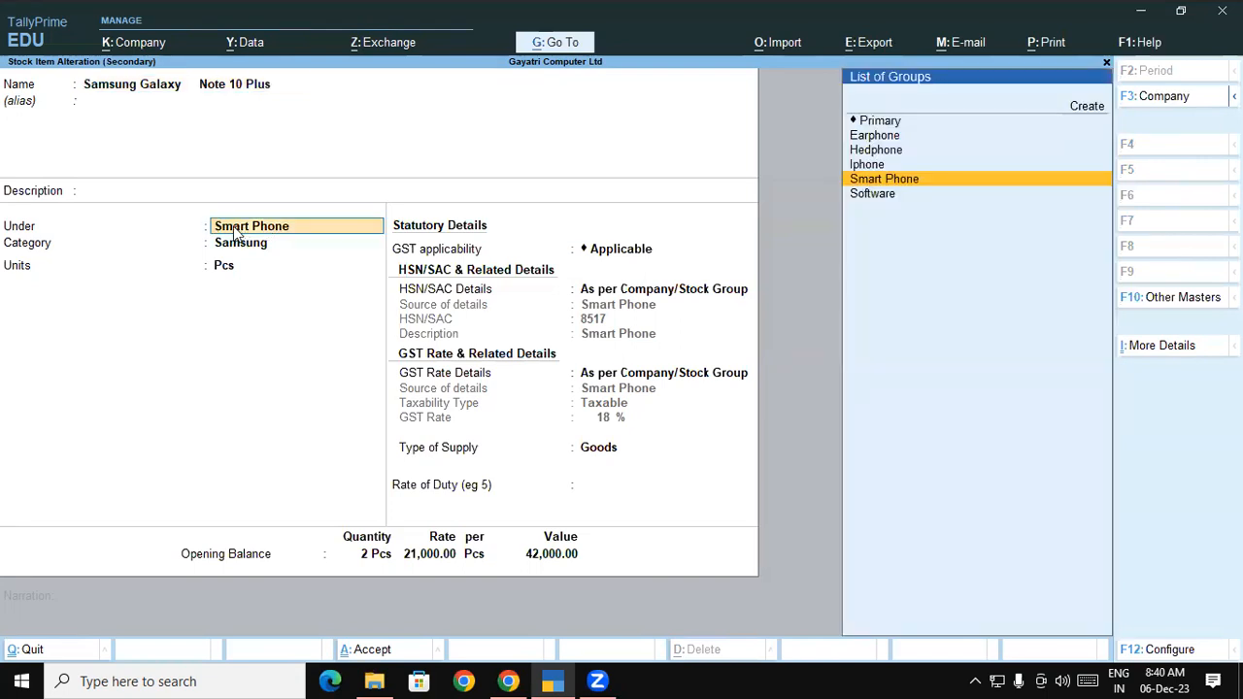
pyautogui.hotkey('ctrl', 'Return')
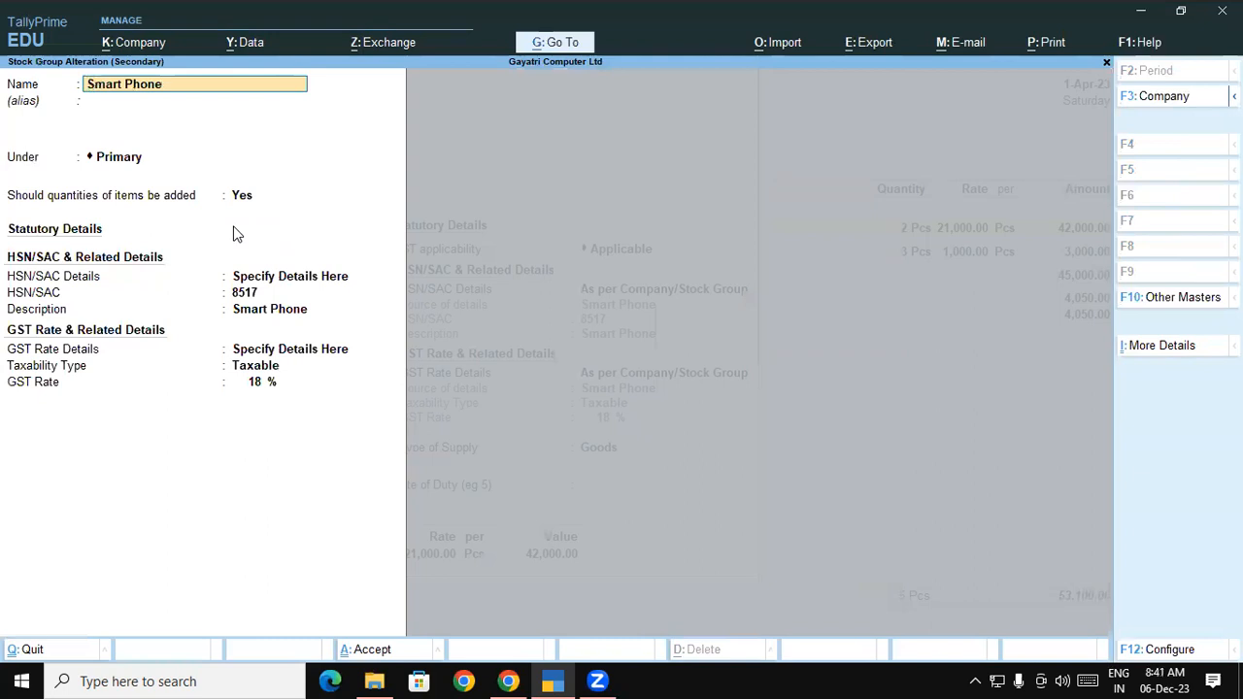
pyautogui.hotkey('ctrl', 'a')
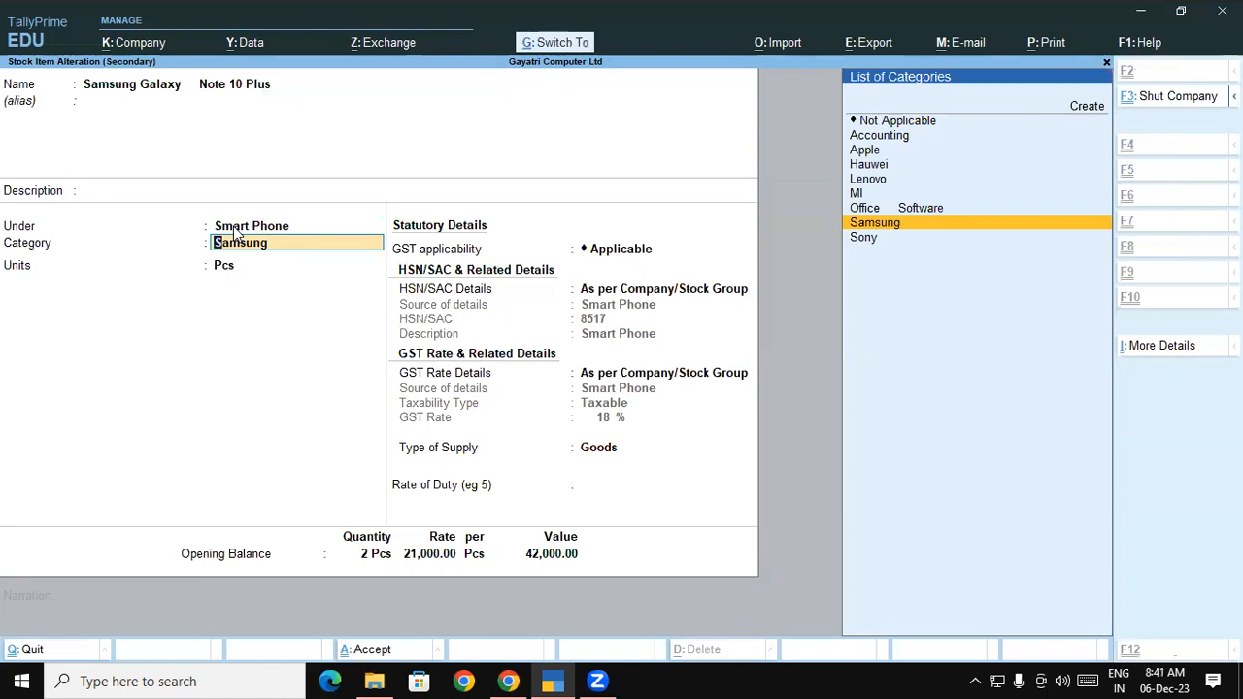
pyautogui.hotkey('ctrl', 'a')
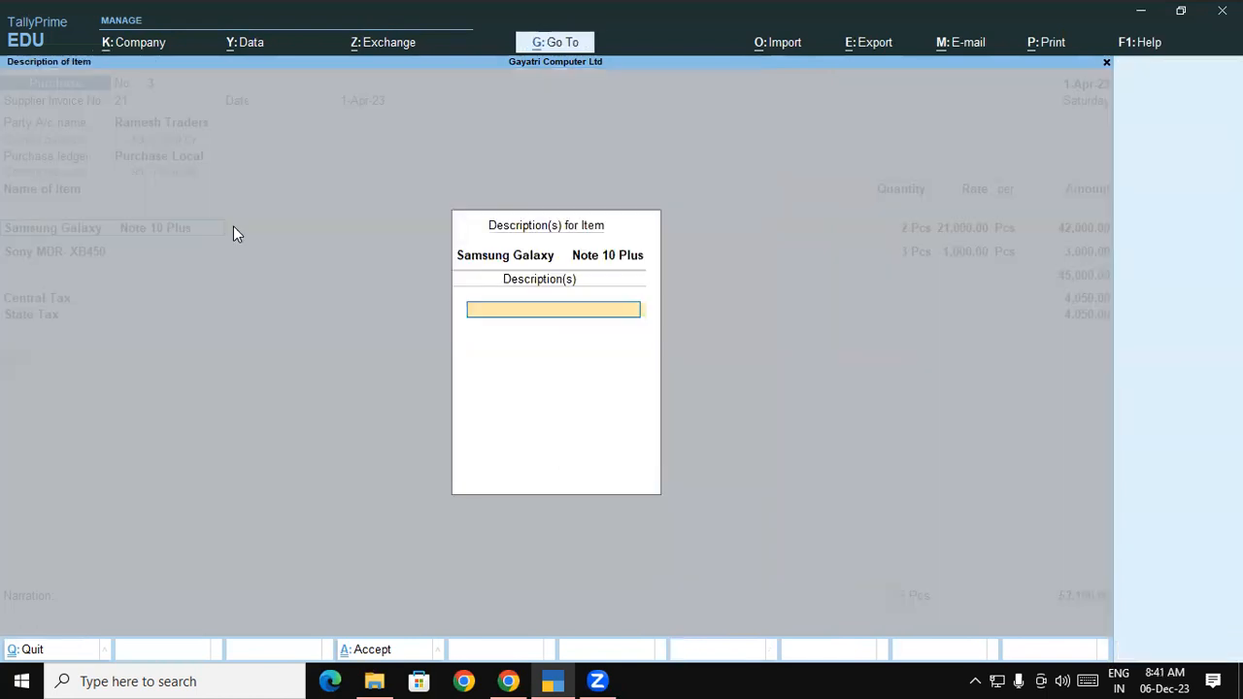
# Save purchase voucher No. 3 with its total of 53,100.00
pyautogui.press('Return')
pyautogui.press('Return')
pyautogui.press('Return')
pyautogui.press('Return')
pyautogui.press('Return')
pyautogui.press('Return')
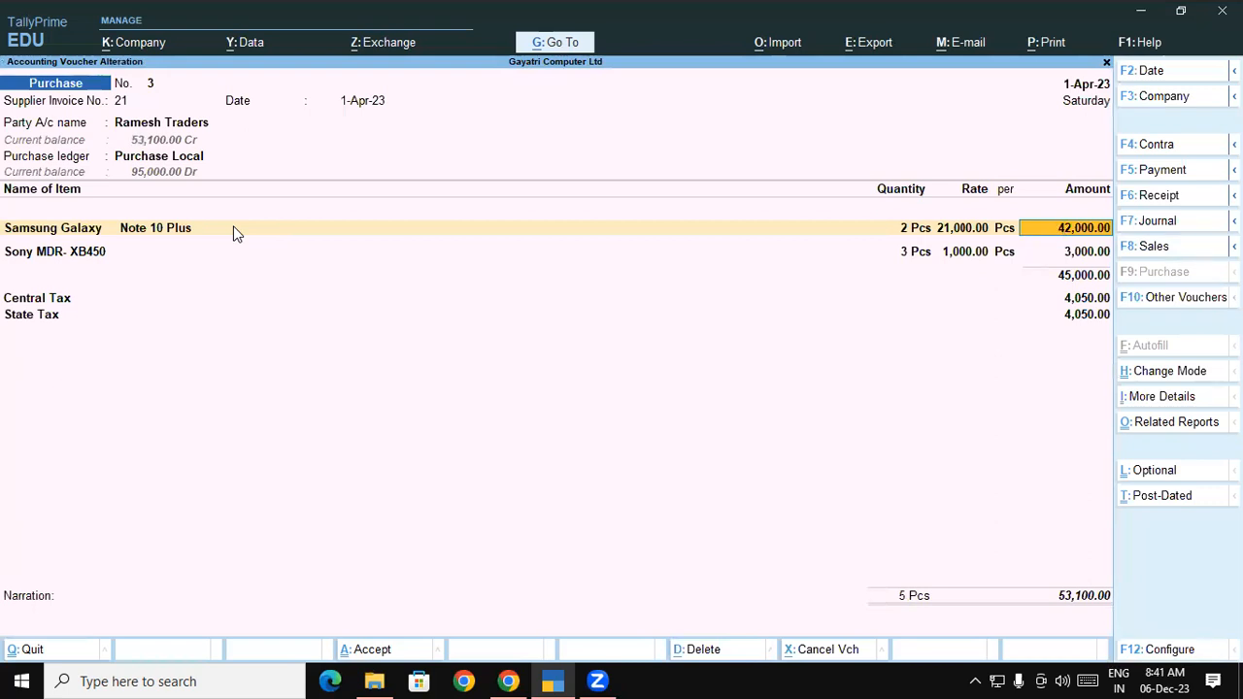
pyautogui.press('ctrl')
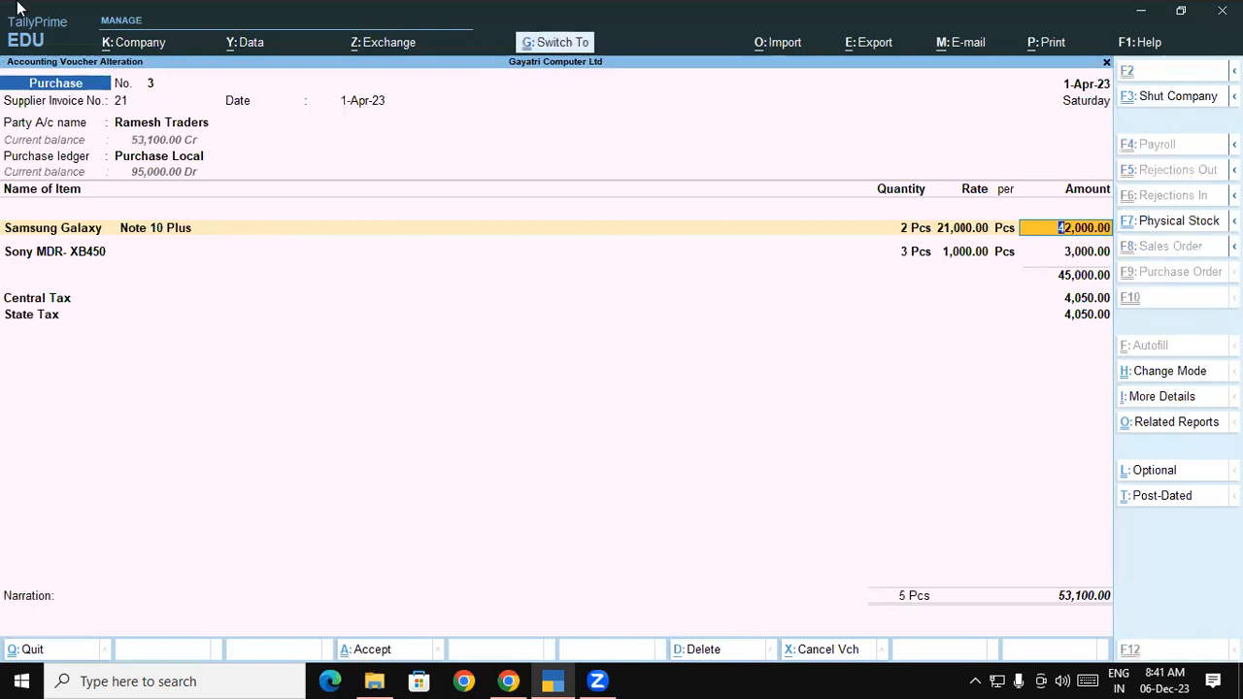
pyautogui.hotkey('ctrl', 'a')
pyautogui.hotkey('alt', 'Tab')
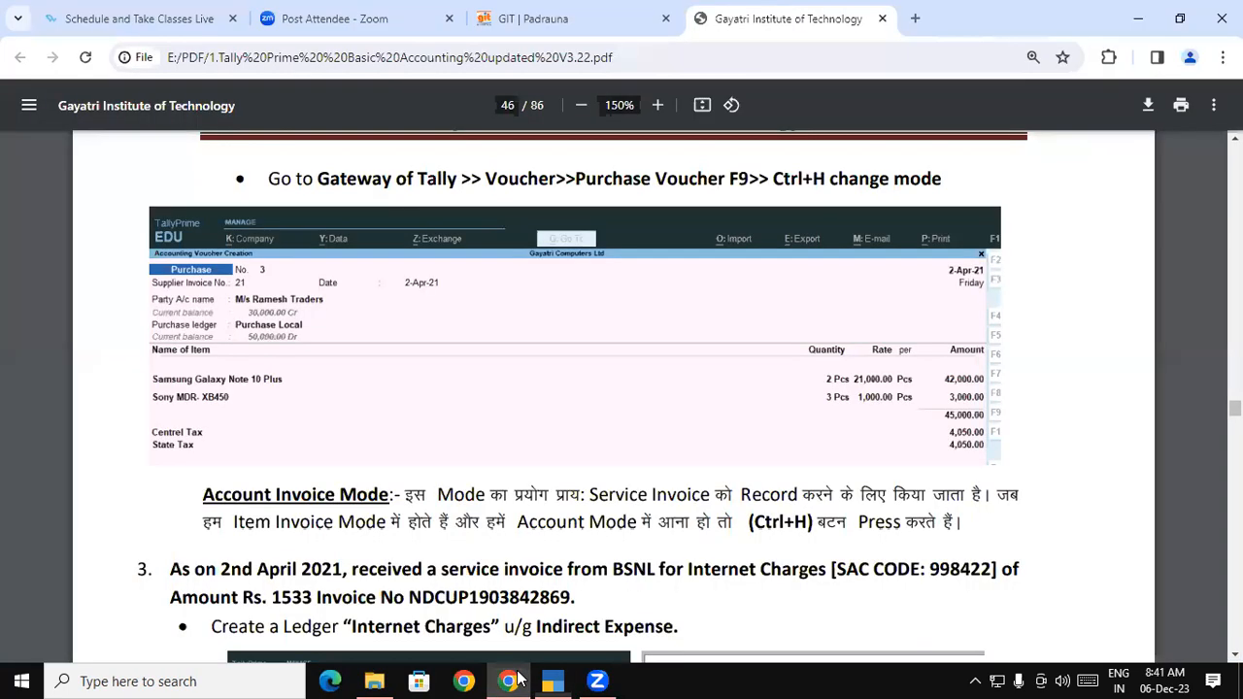
pyautogui.moveTo(225, 492); pyautogui.dragTo(388, 492)
pyautogui.click(1235, 654)
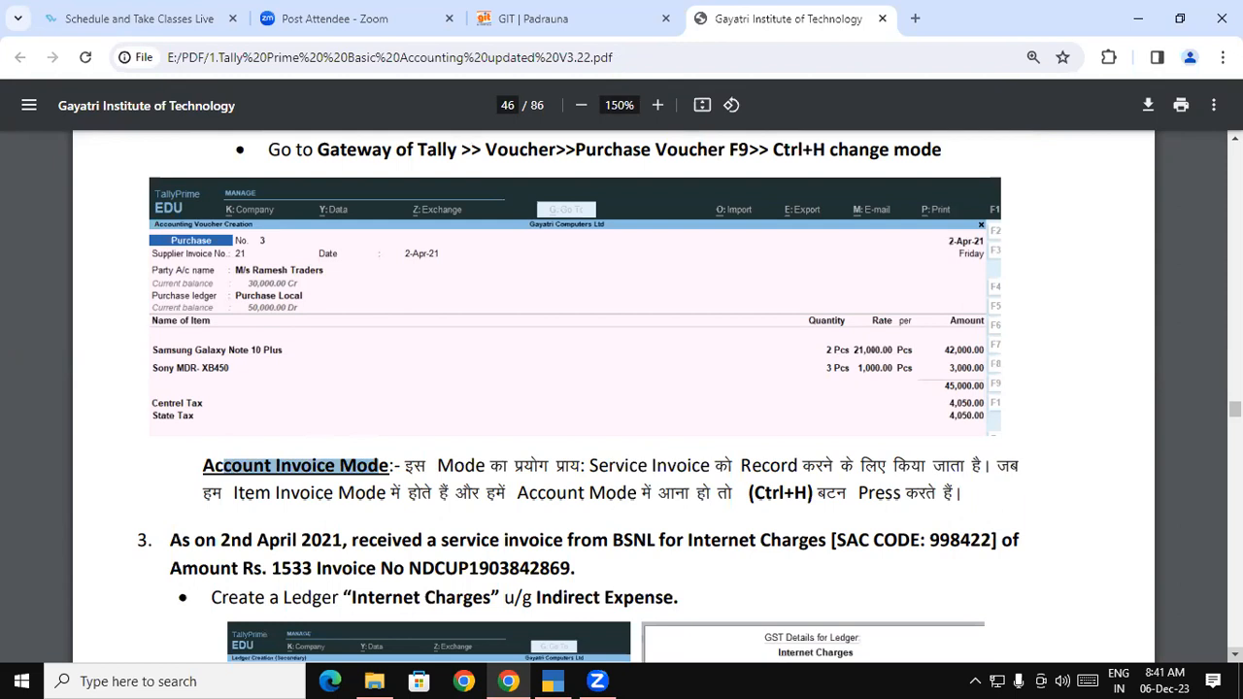
pyautogui.click(1235, 655)
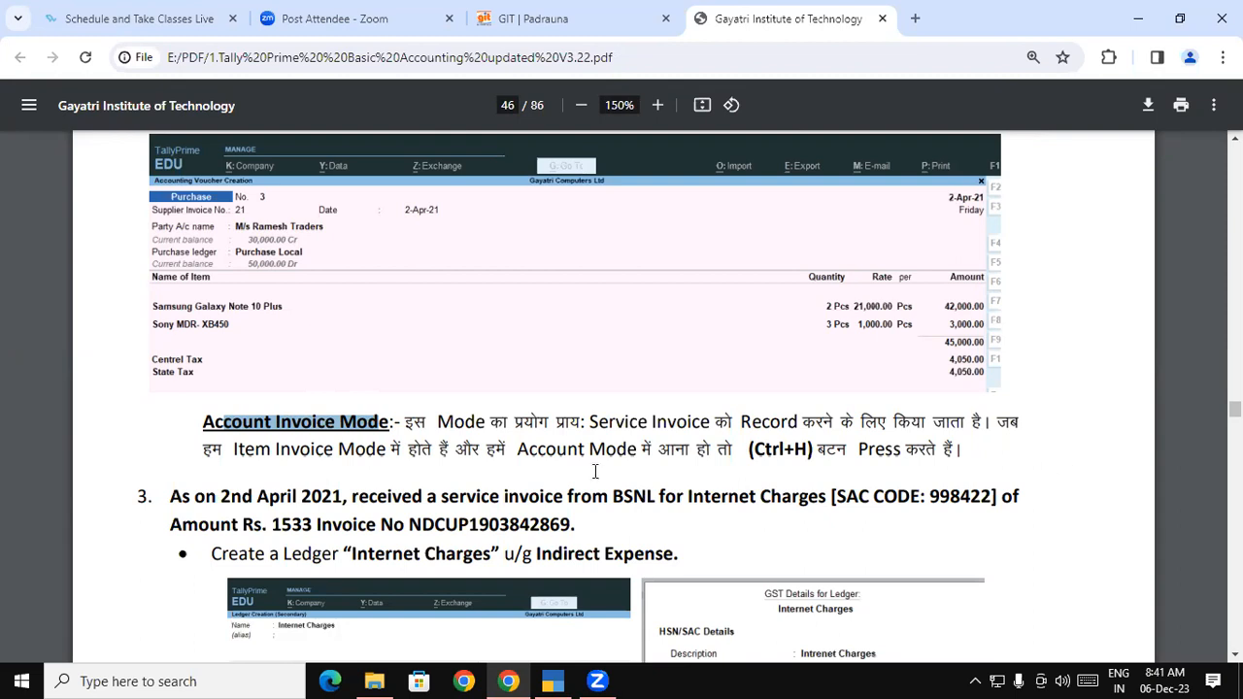
pyautogui.moveTo(412, 420); pyautogui.dragTo(959, 454)
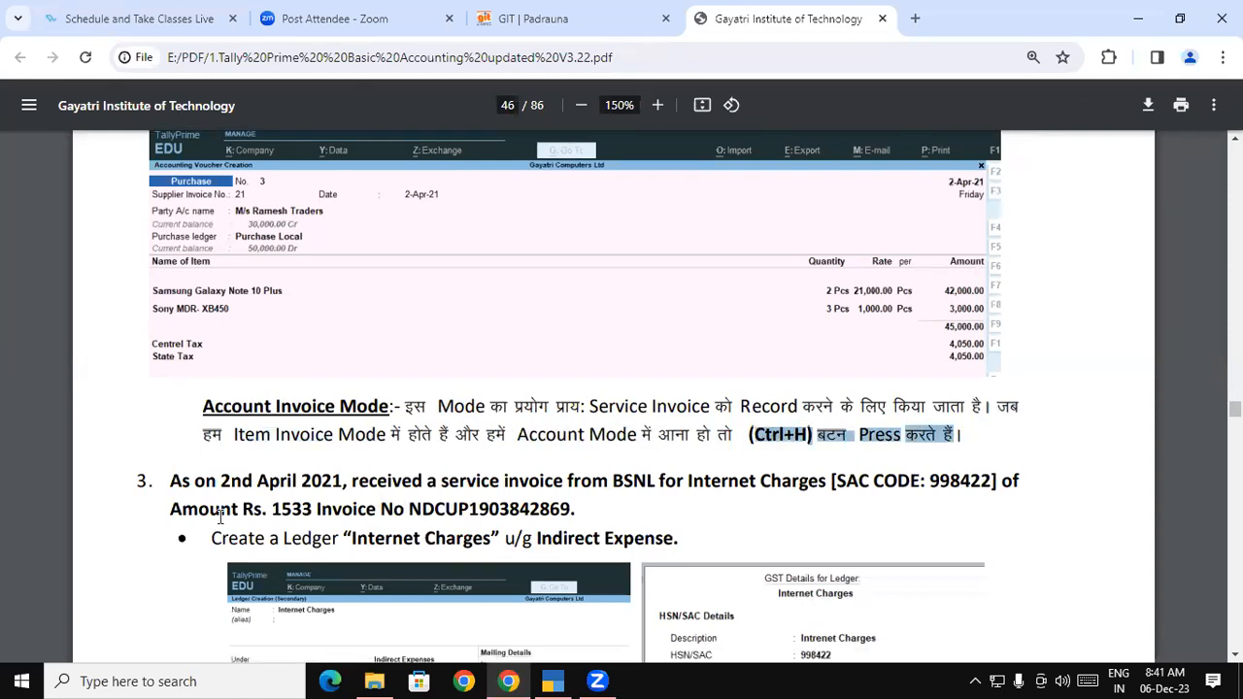
pyautogui.scroll(-1, 204, 529)
pyautogui.moveTo(171, 465); pyautogui.dragTo(504, 471)
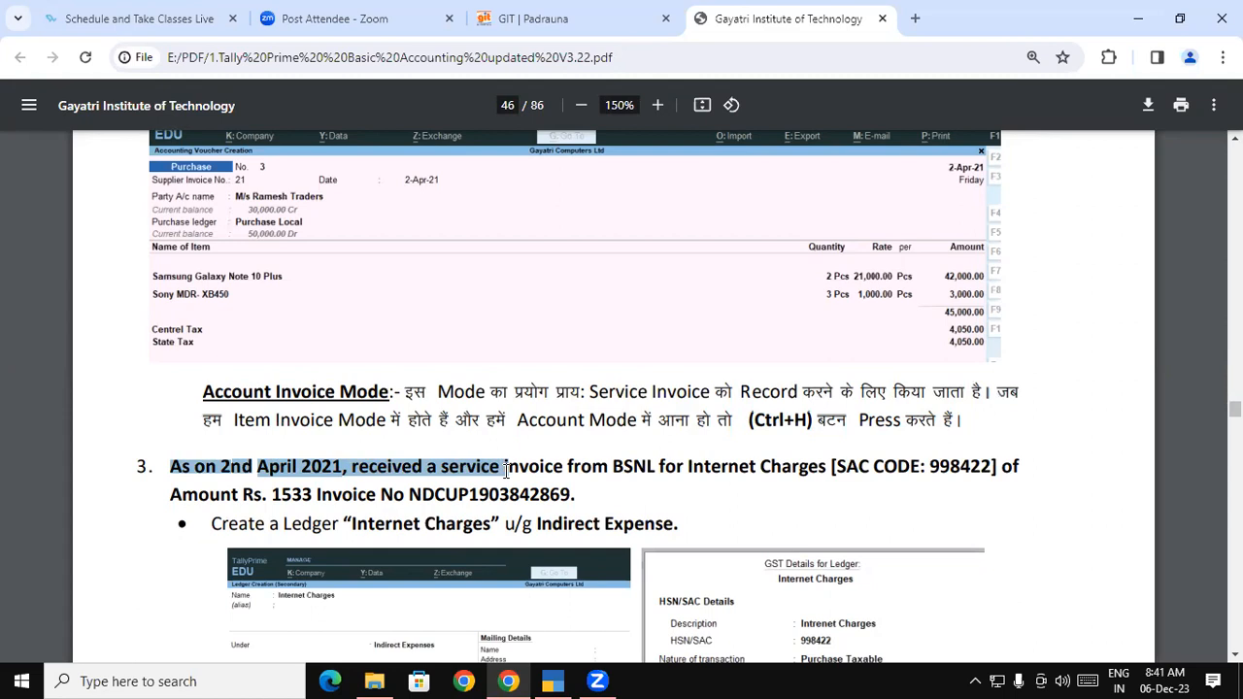
# Highlight the BSNL service invoice sentence, the supplier and the invoice amount in the PDF
pyautogui.moveTo(506, 471); pyautogui.dragTo(975, 475)
pyautogui.click(652, 469)
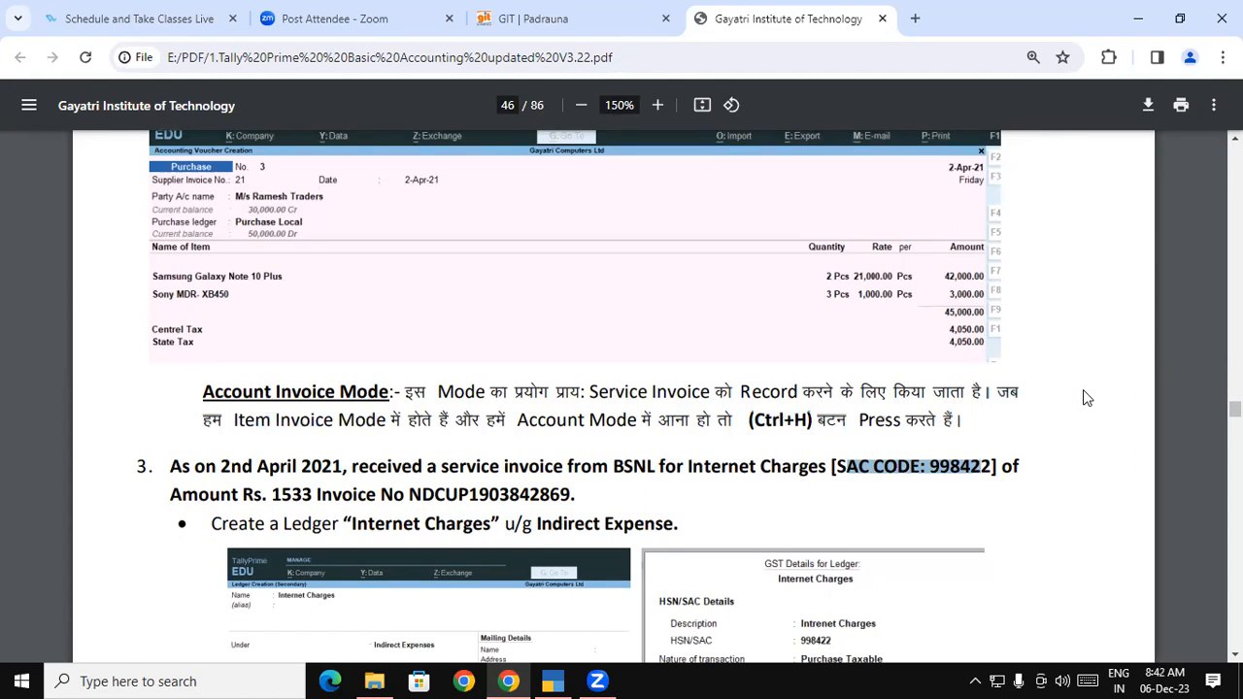
pyautogui.moveTo(173, 496); pyautogui.dragTo(254, 499)
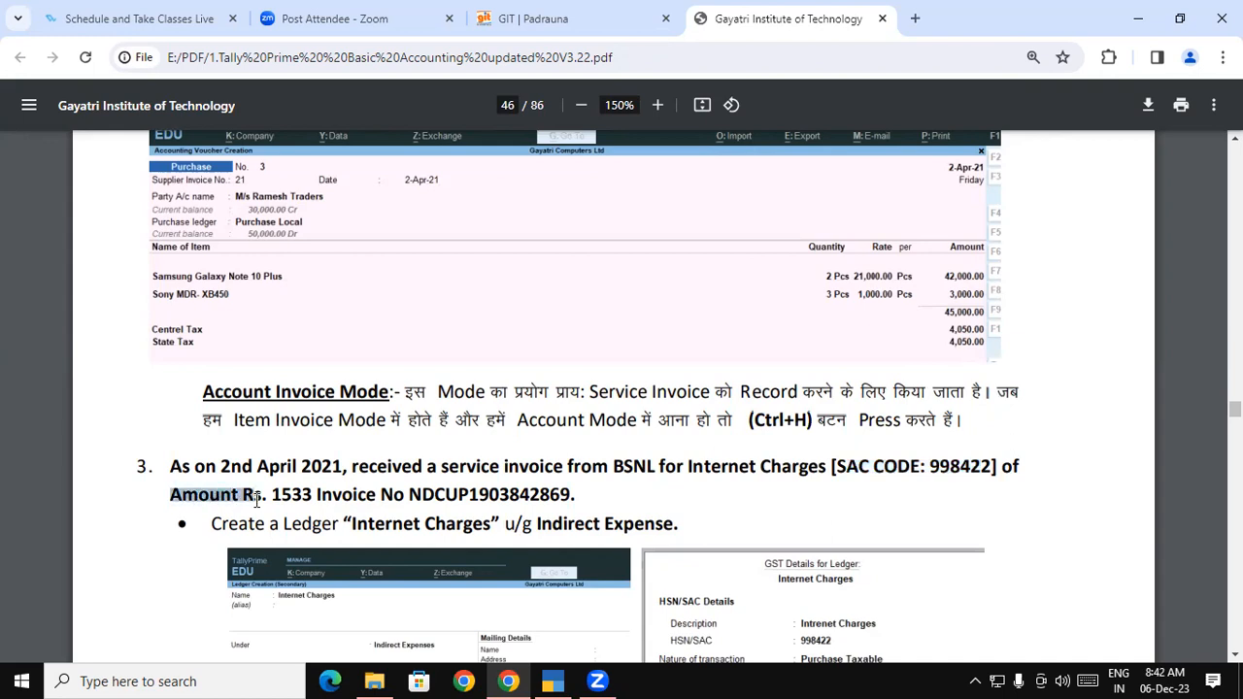
pyautogui.moveTo(409, 495); pyautogui.dragTo(580, 496)
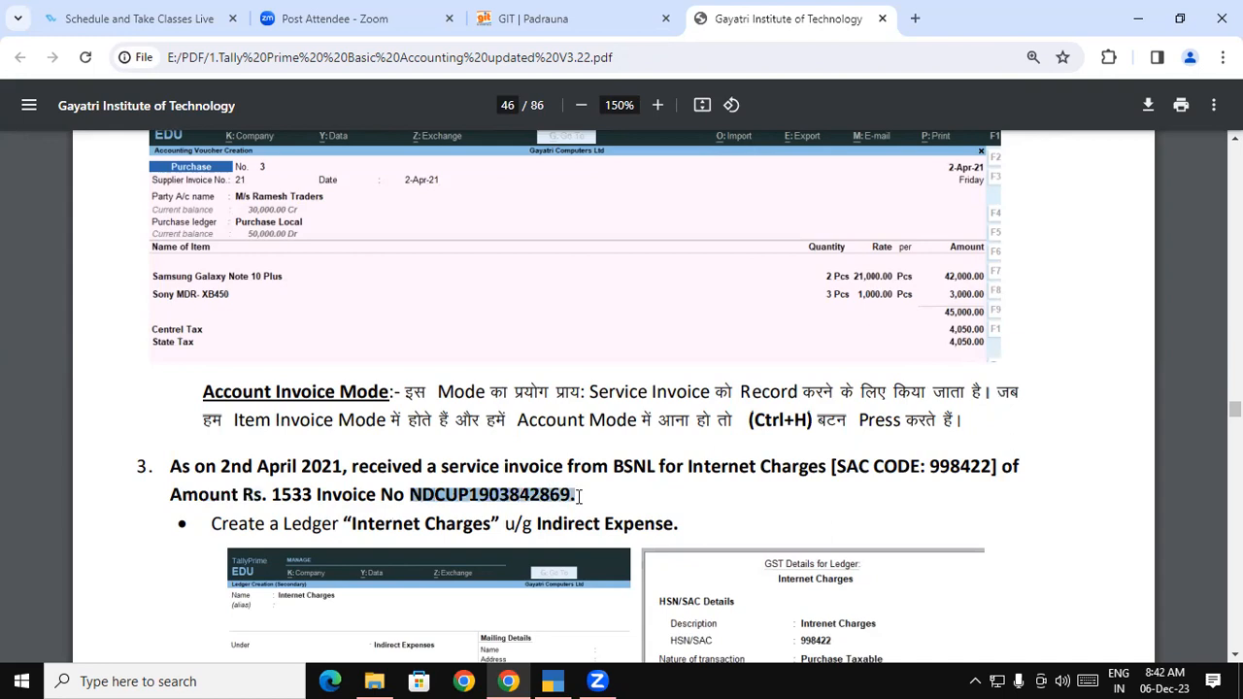
pyautogui.click(281, 524)
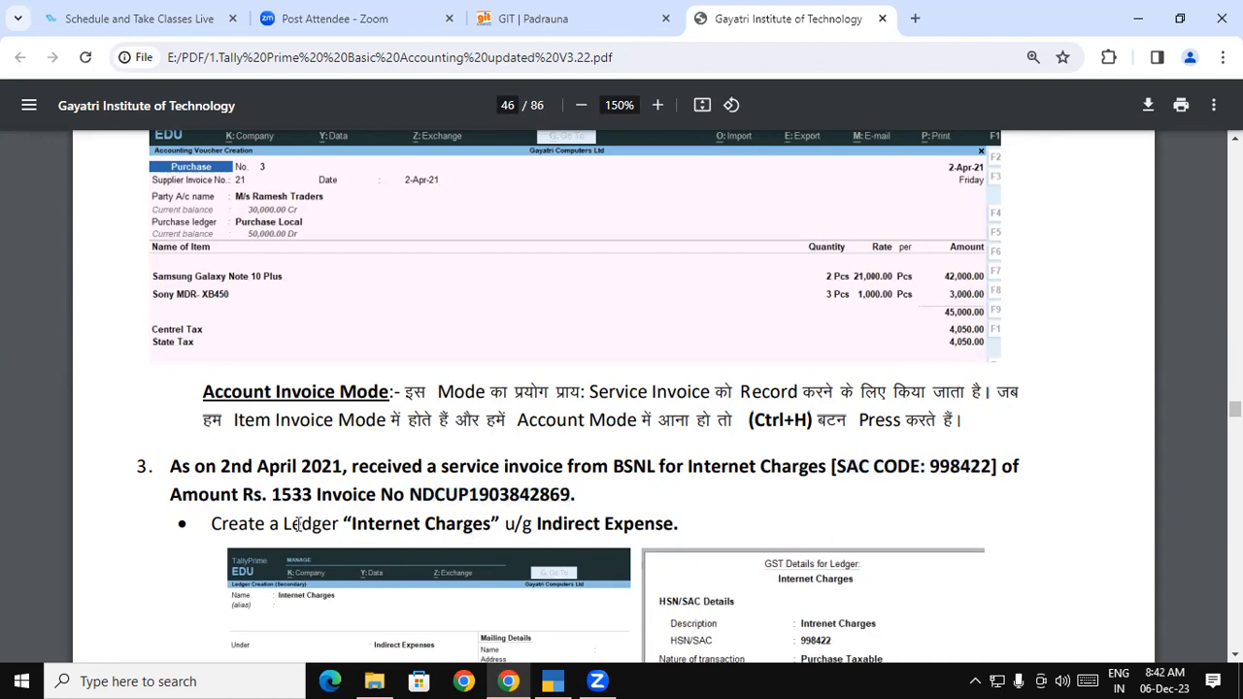
# Highlight the Create a Ledger instruction under Indirect Expense and scroll to its screenshots
pyautogui.moveTo(215, 523); pyautogui.dragTo(493, 525)
pyautogui.hotkey('ctrl', 'c')
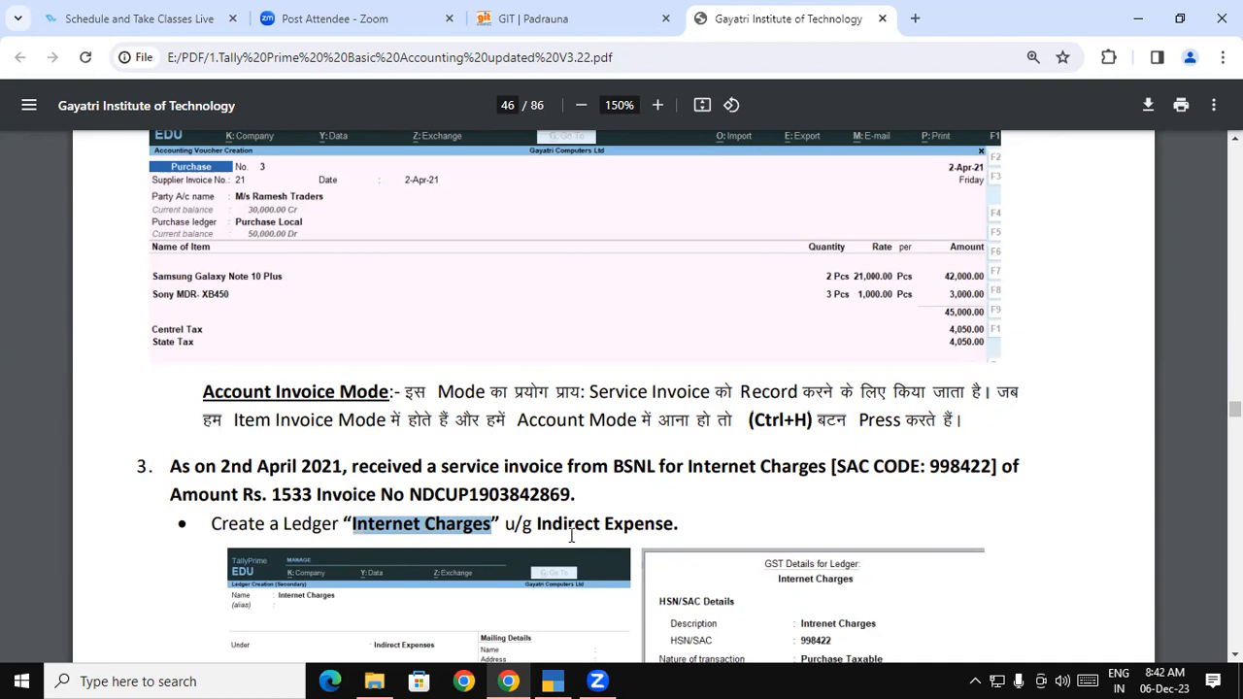
pyautogui.moveTo(539, 523); pyautogui.dragTo(749, 523)
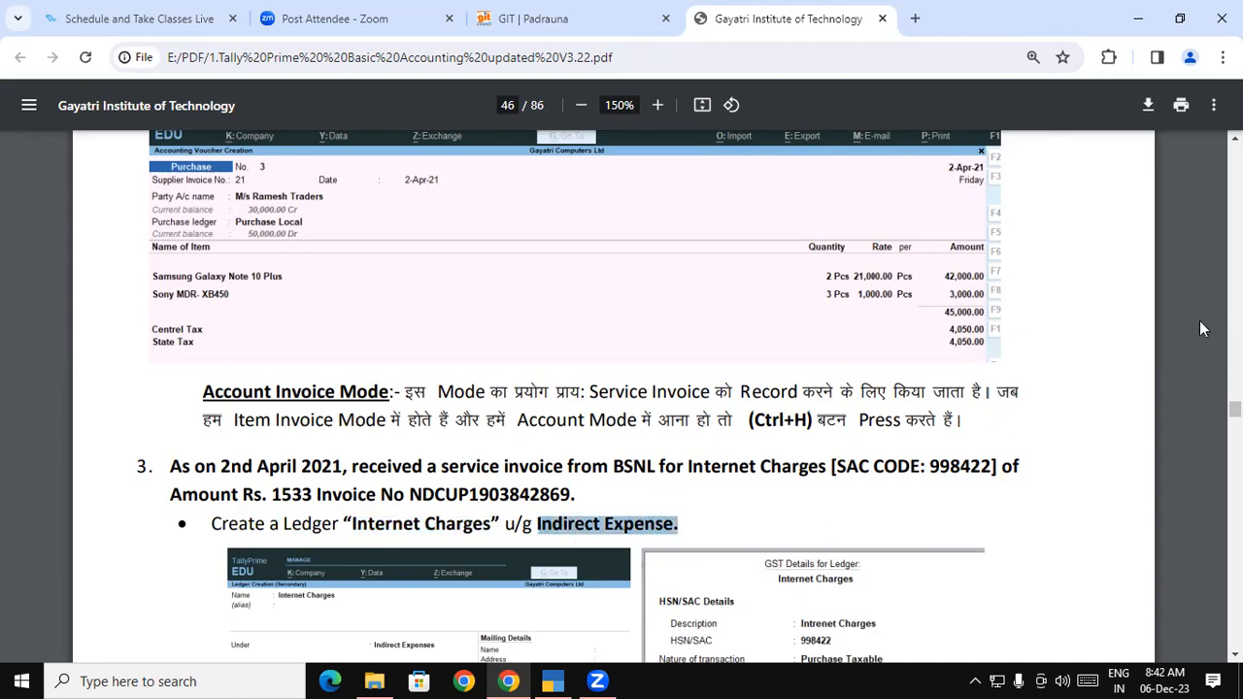
pyautogui.scroll(-2, 621, 388)
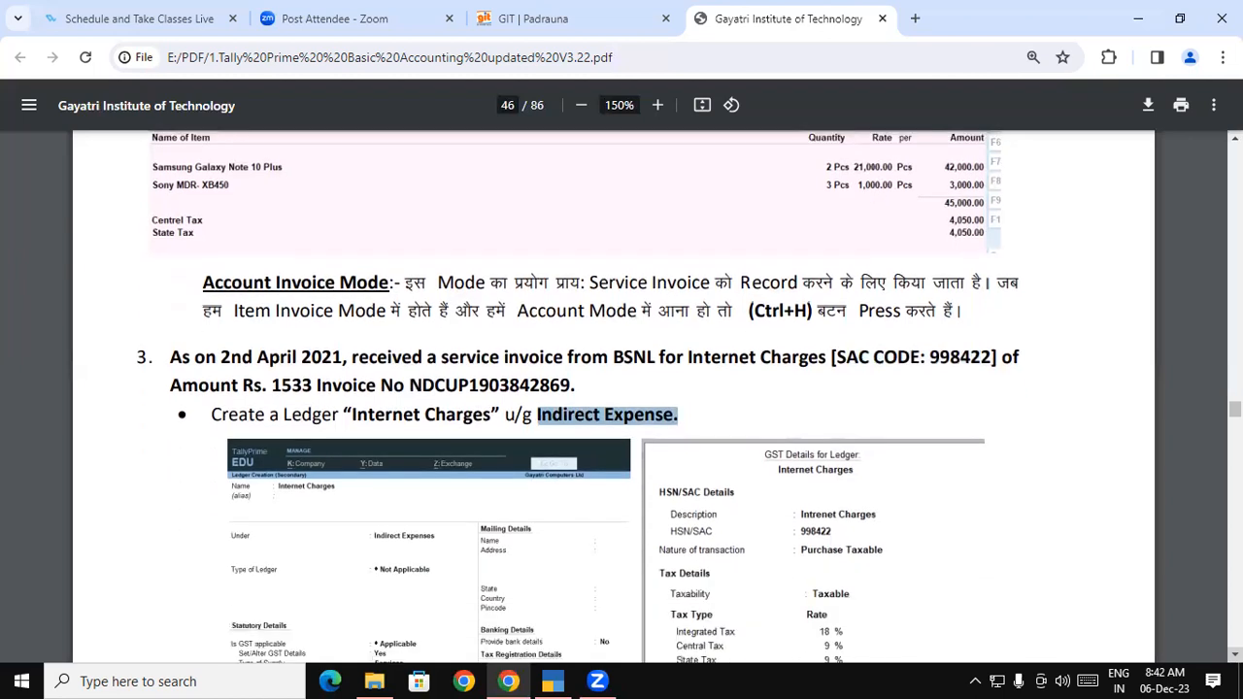
pyautogui.scroll(-1, 760, 380)
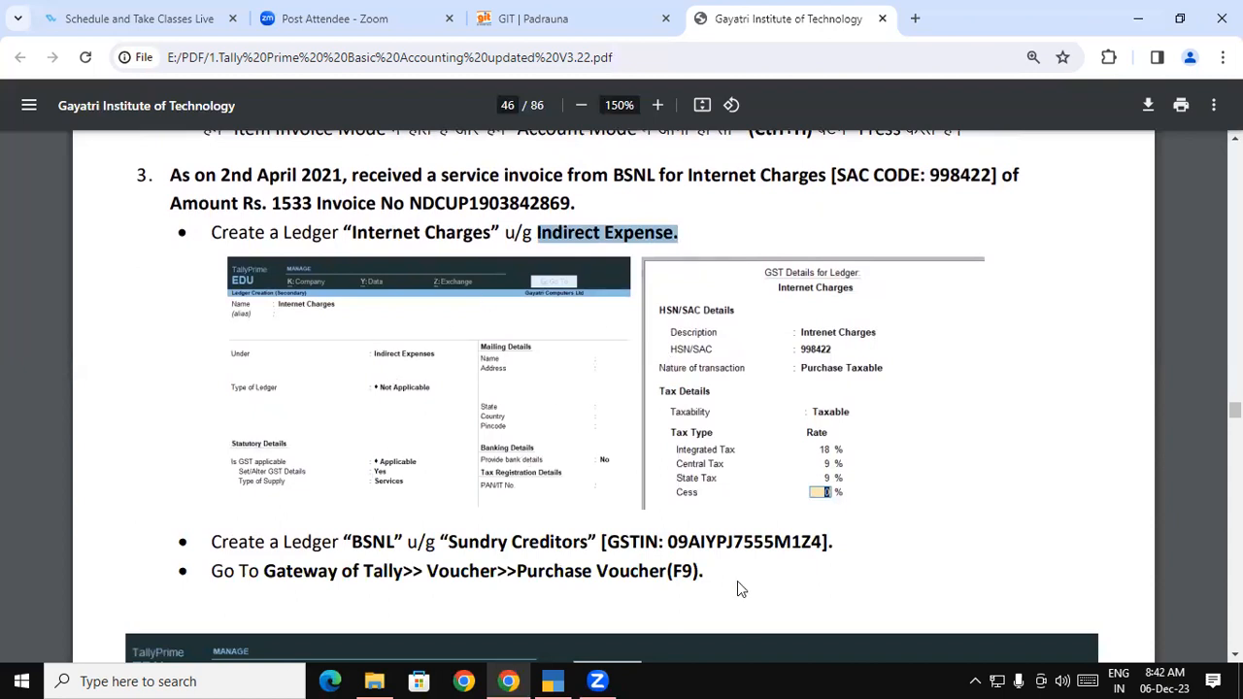
pyautogui.click(553, 681)
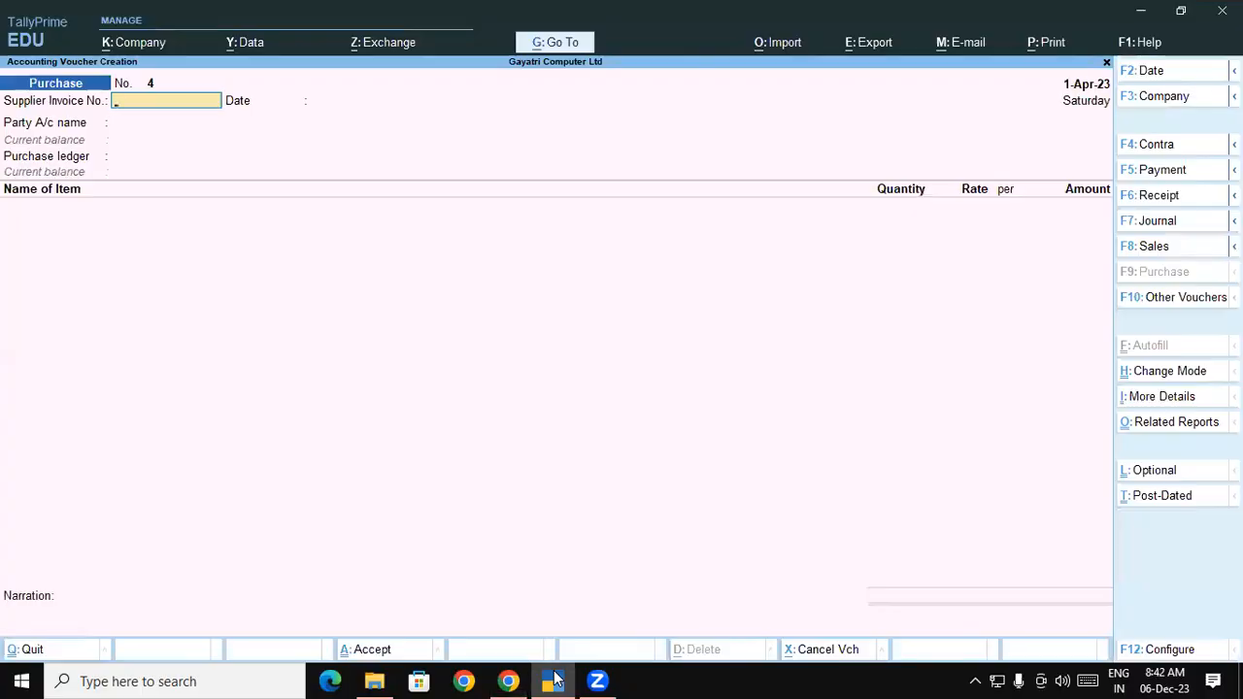
# Create a new ledger named Internet Charges under Indirect Expenses
pyautogui.press('Escape')
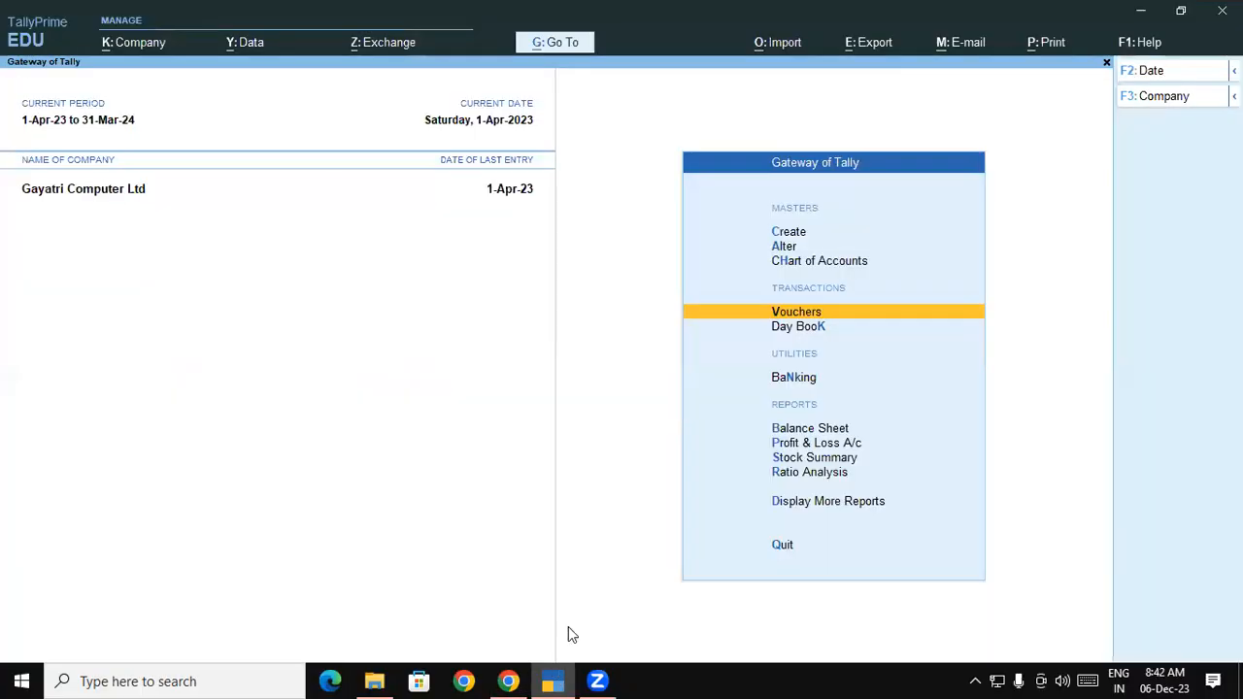
pyautogui.click(781, 232)
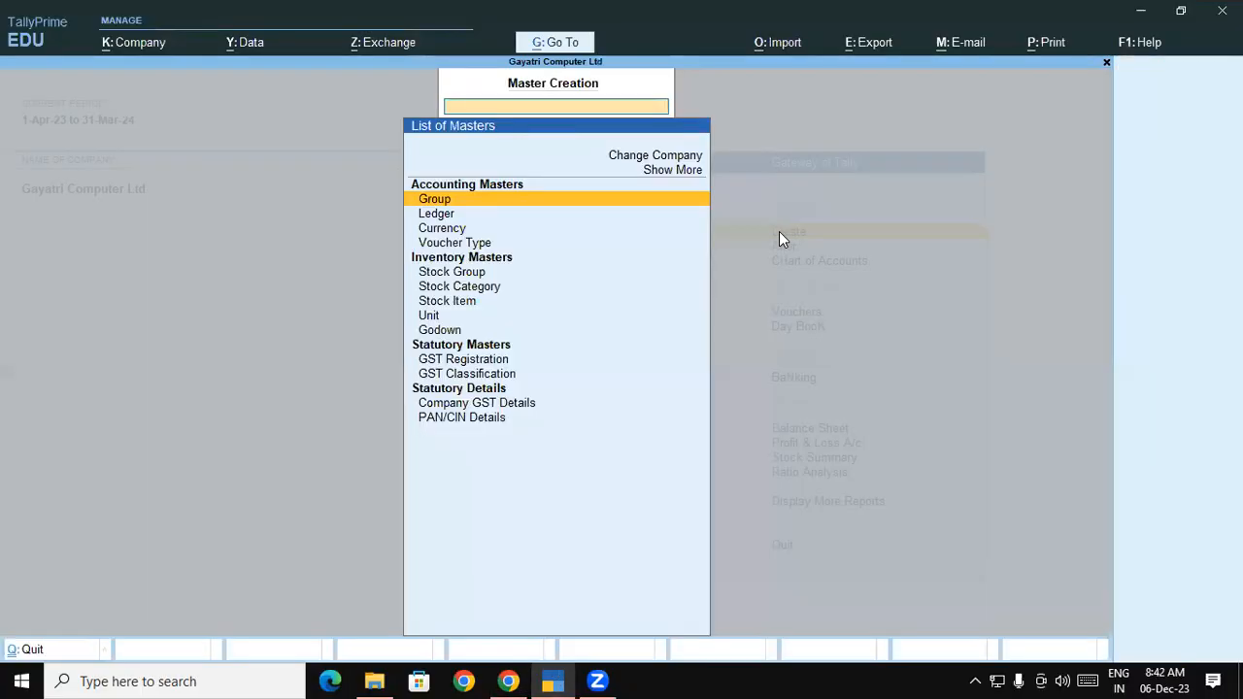
pyautogui.click(436, 213)
pyautogui.hotkey('ctrl', 'v')
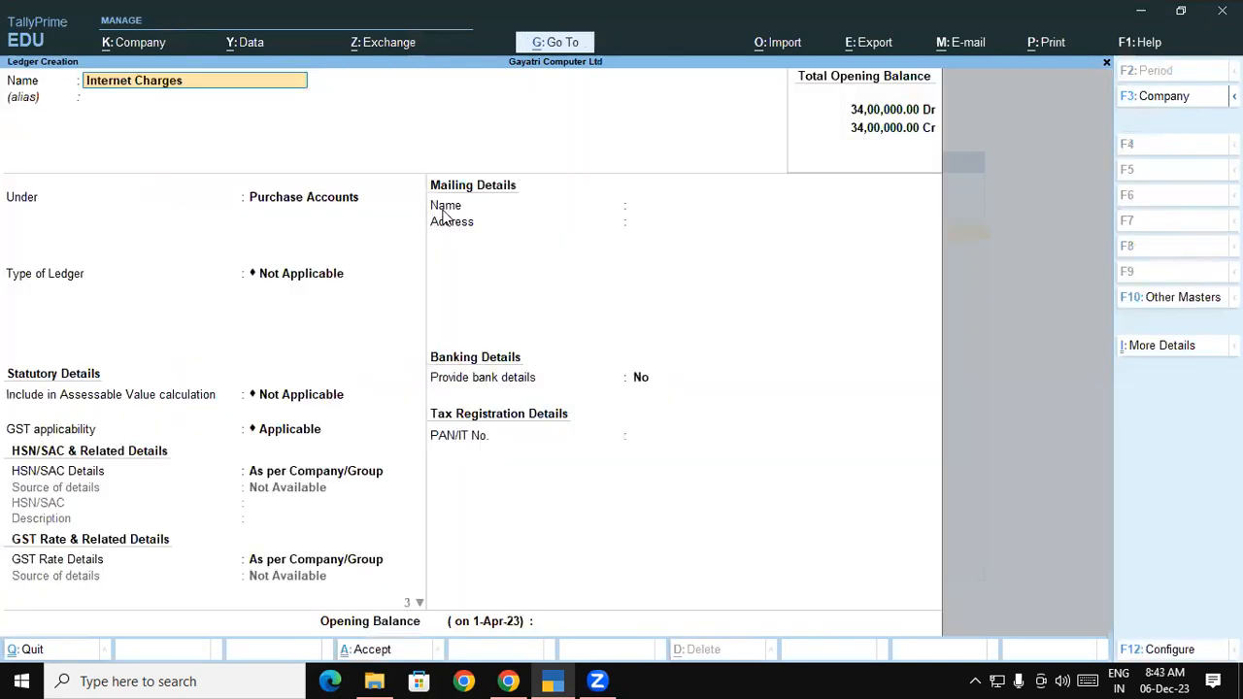
pyautogui.press('Return')
pyautogui.press('Return')
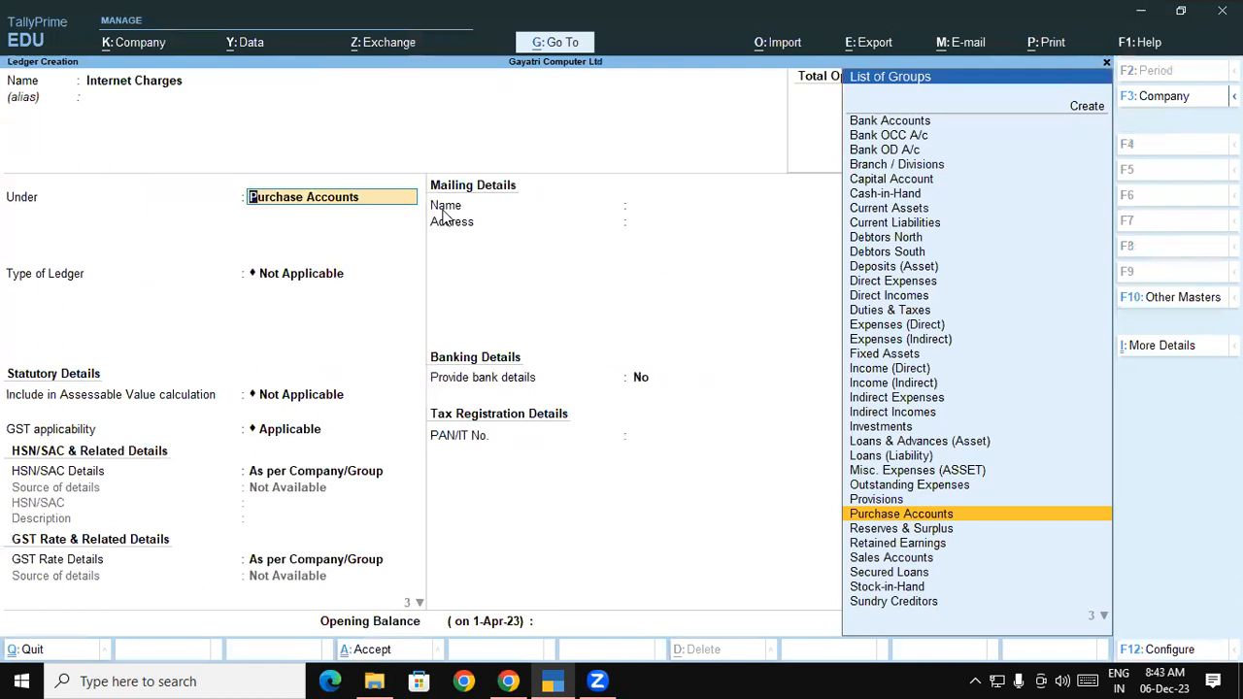
pyautogui.write('In')
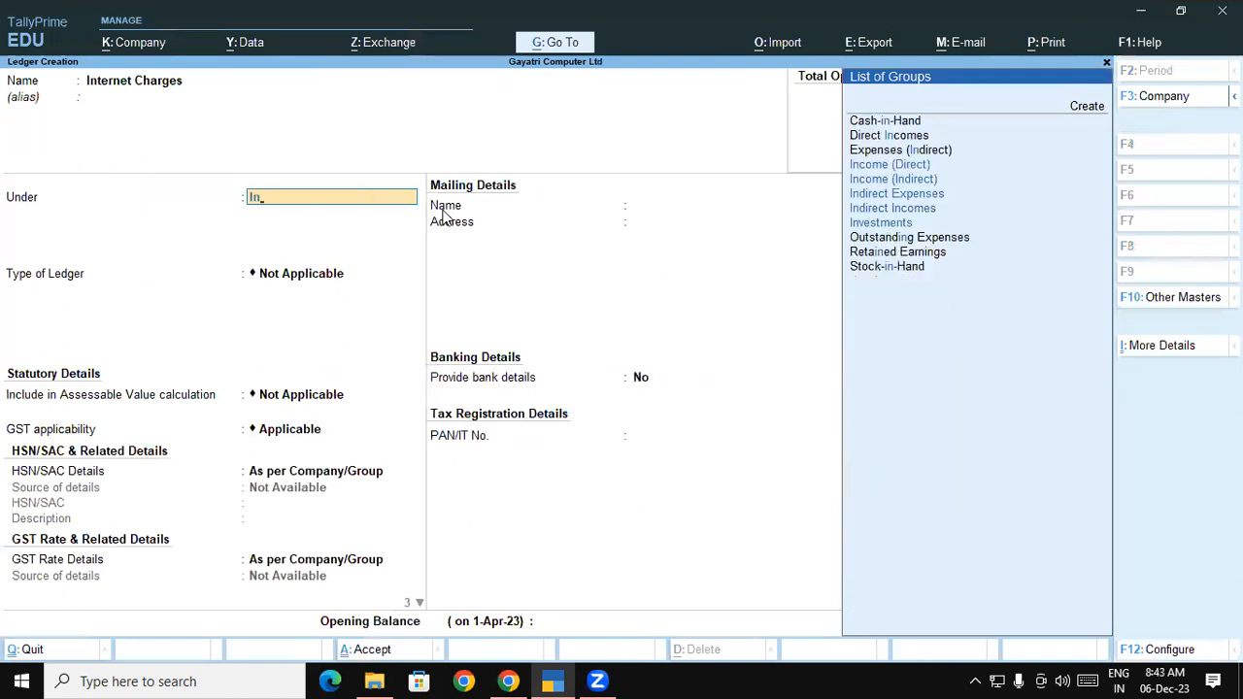
pyautogui.press('Down')
pyautogui.press('Down')
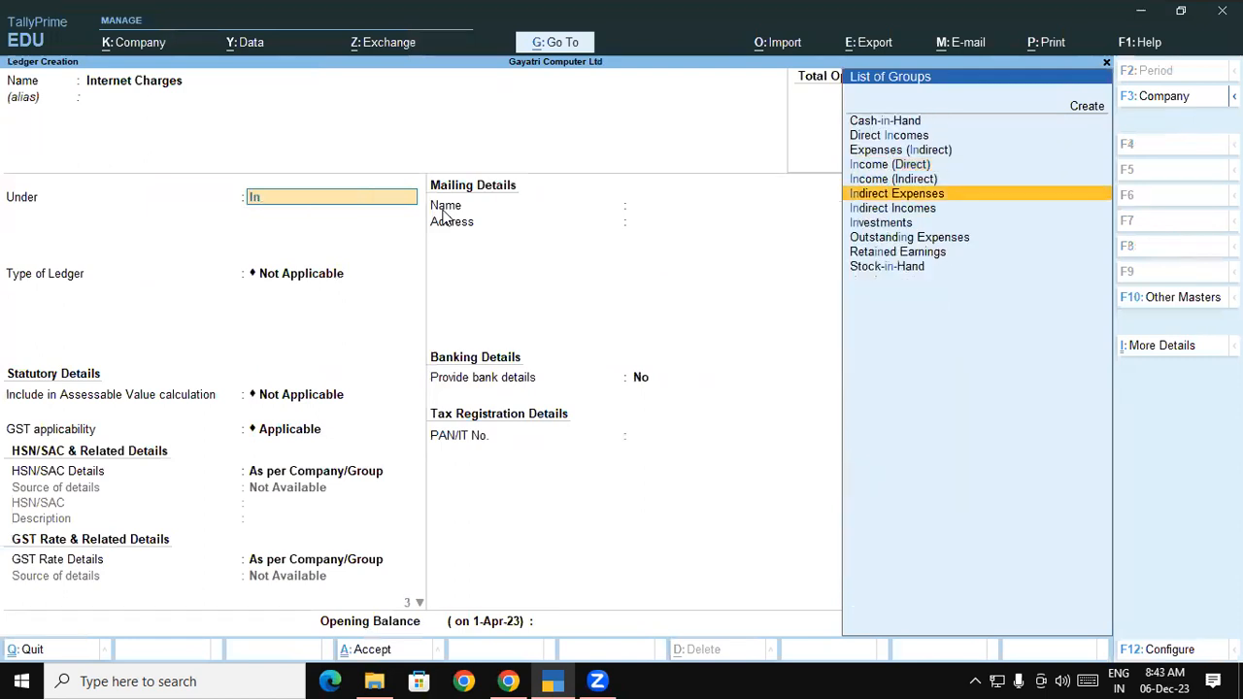
pyautogui.press('Return')
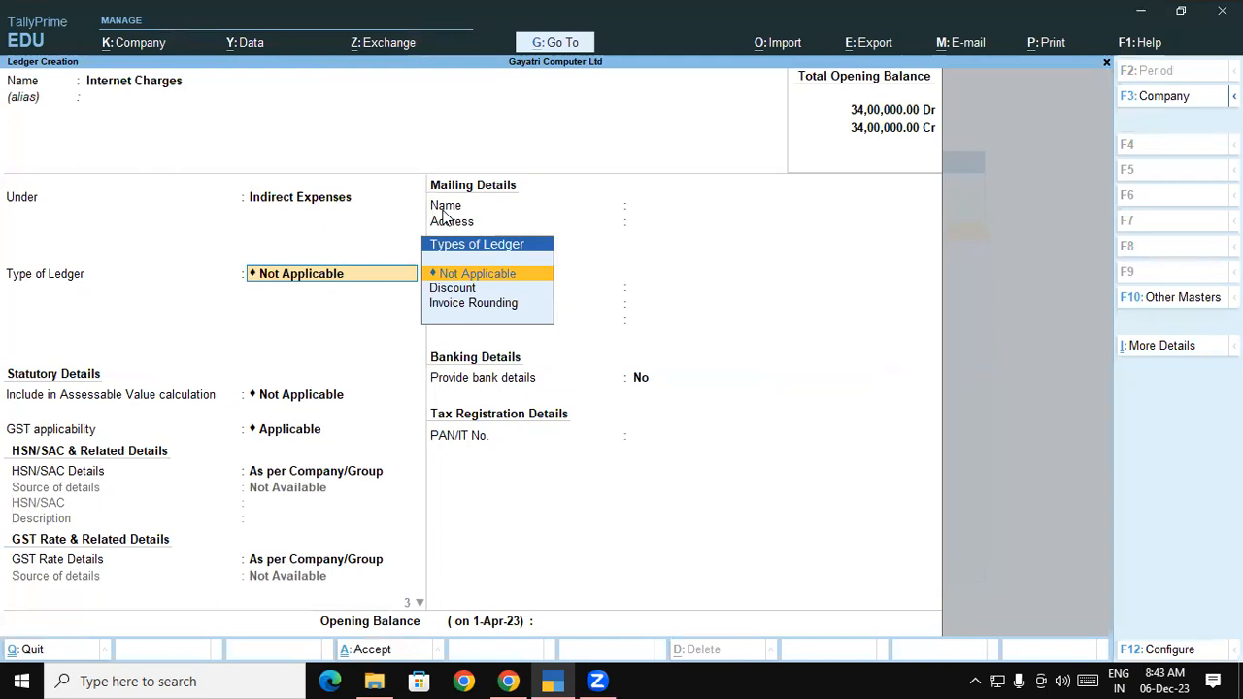
# Keep type and assessable value Not Applicable, GST Applicable, and HSN/SAC set to Specify Details Here
pyautogui.press('Return')
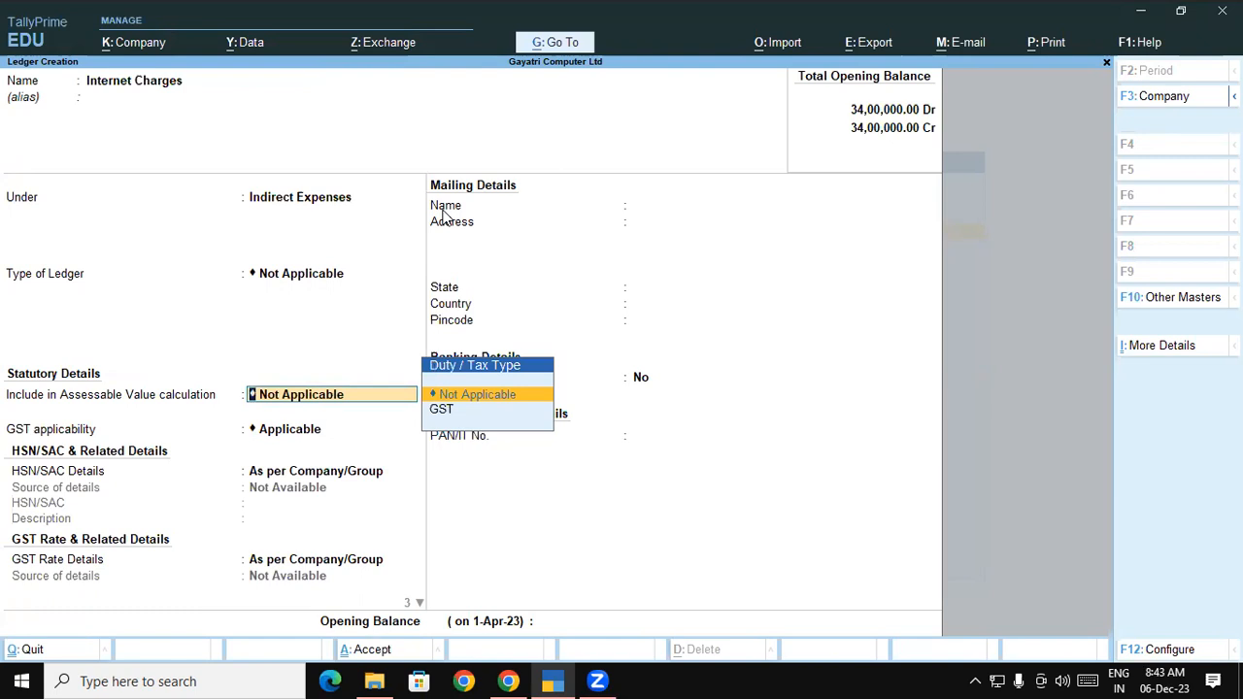
pyautogui.press('Return')
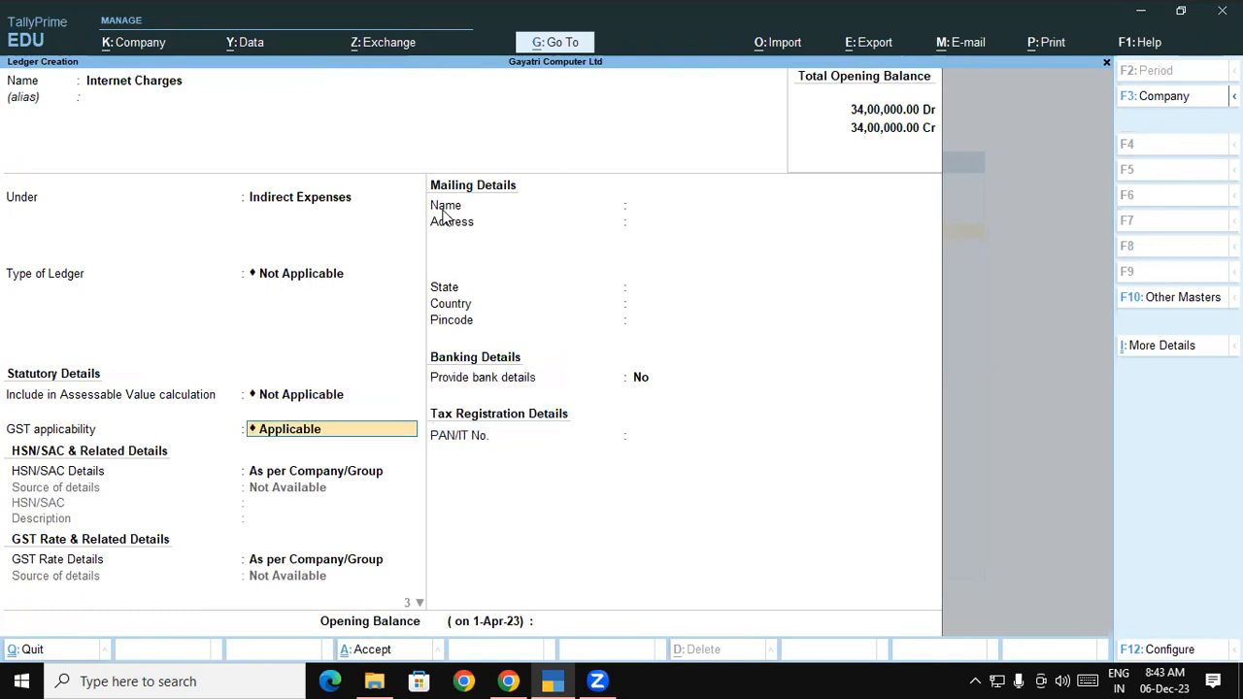
pyautogui.press('Return')
pyautogui.press('Down')
pyautogui.press('Return')
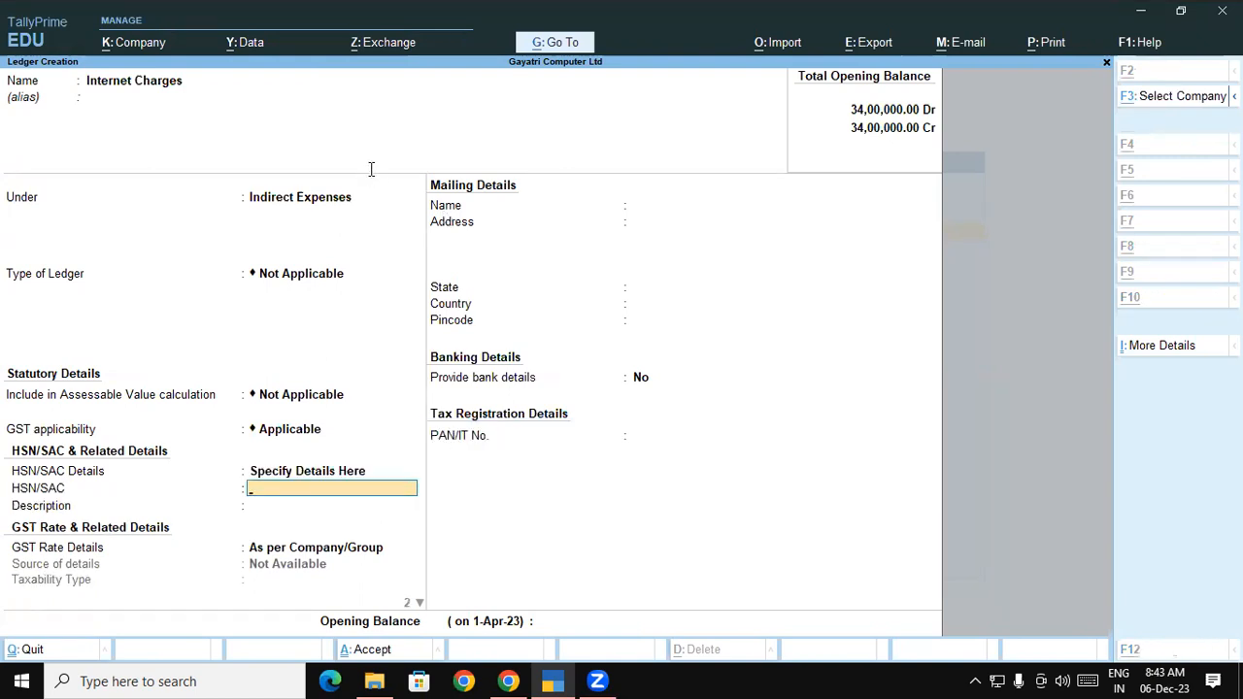
# Copy SAC code 998422 from the PDF into the ledger's HSN/SAC field
pyautogui.hotkey('alt', 'Tab')
pyautogui.click(719, 229)
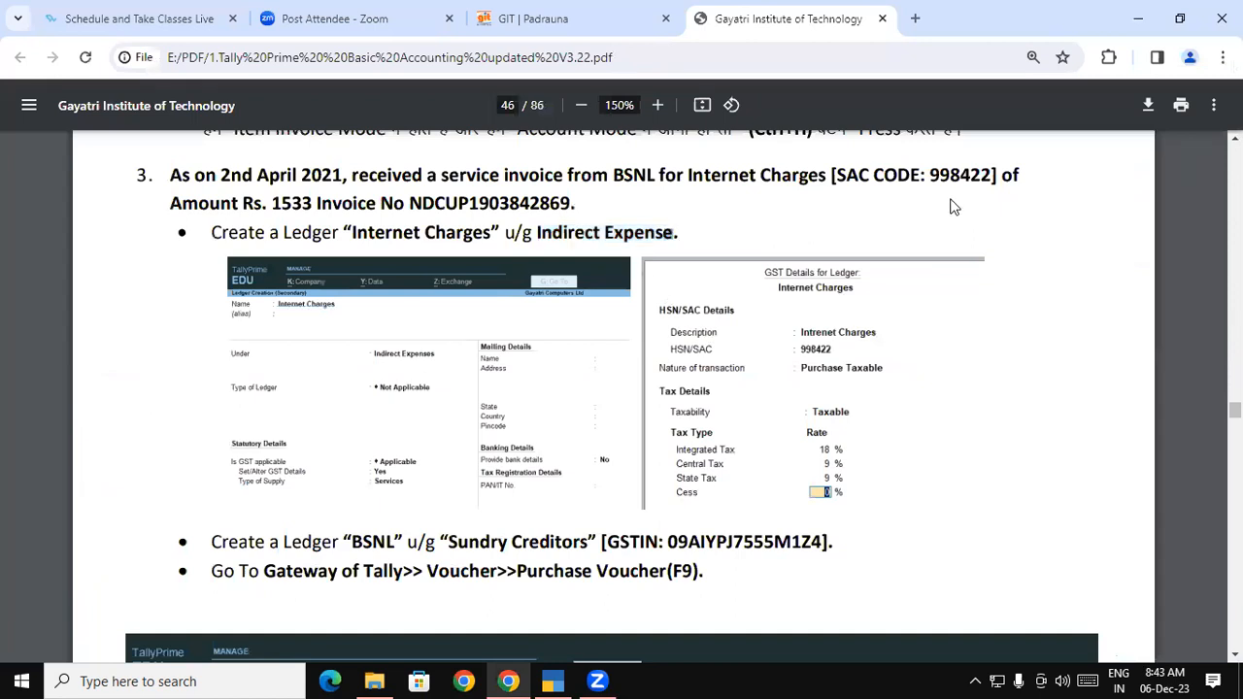
pyautogui.doubleClick(956, 177)
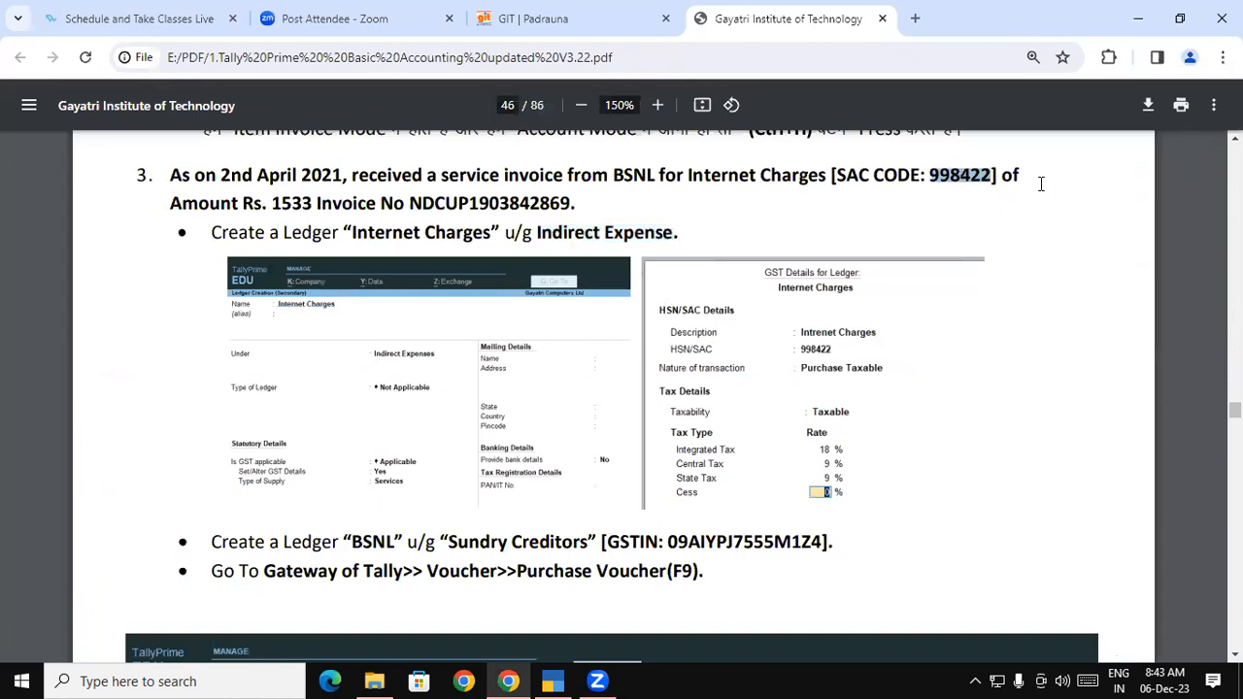
pyautogui.hotkey('alt', 'Tab')
pyautogui.hotkey('ctrl', 'alt', 'v')
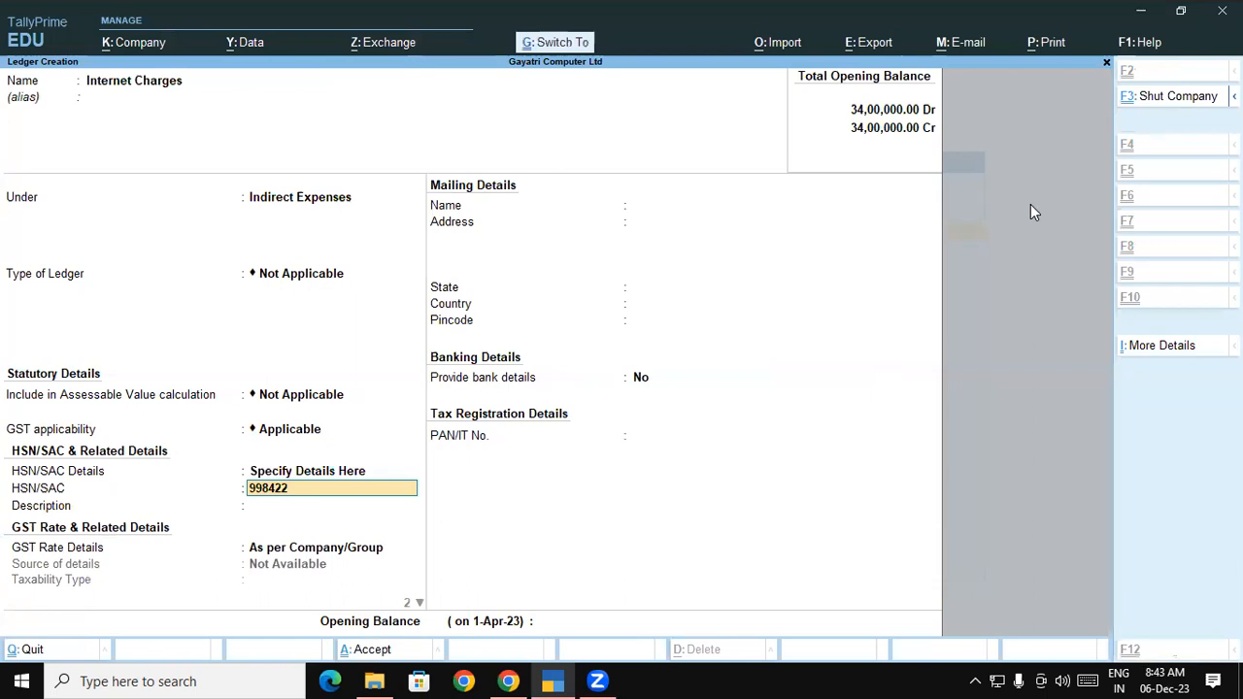
pyautogui.press('Return')
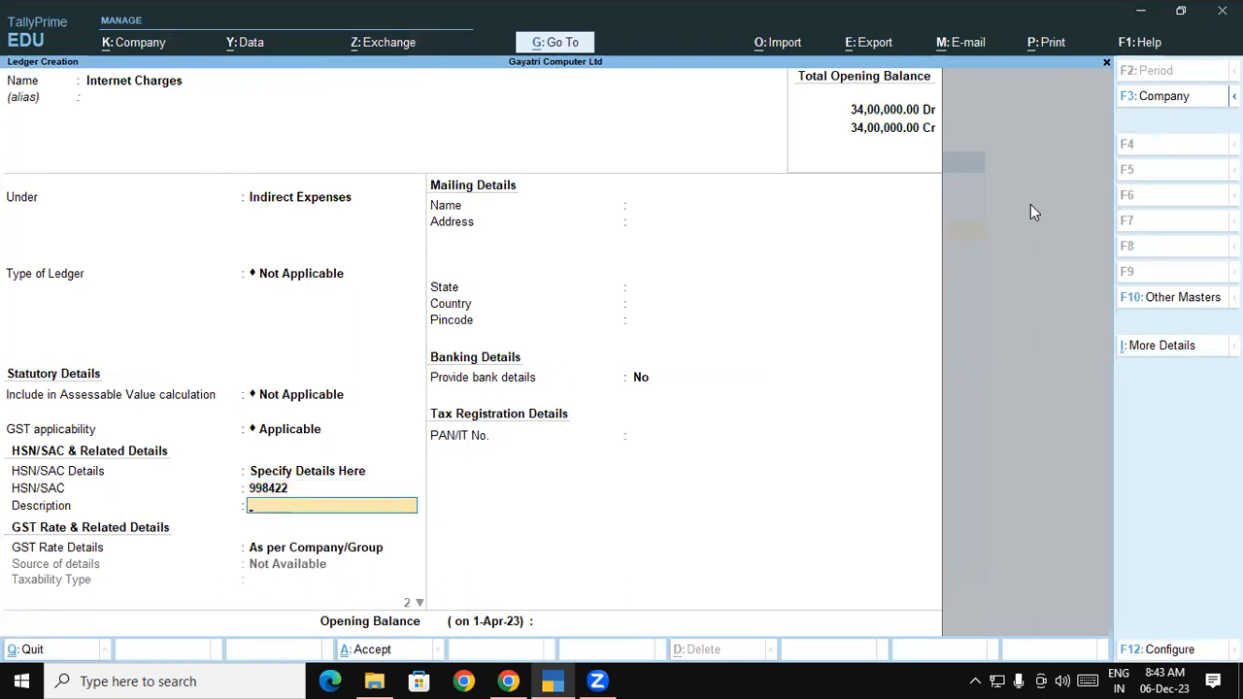
# Copy 'Internet Charges' from the PDF into the HSN/SAC description
pyautogui.hotkey('alt', 'Tab')
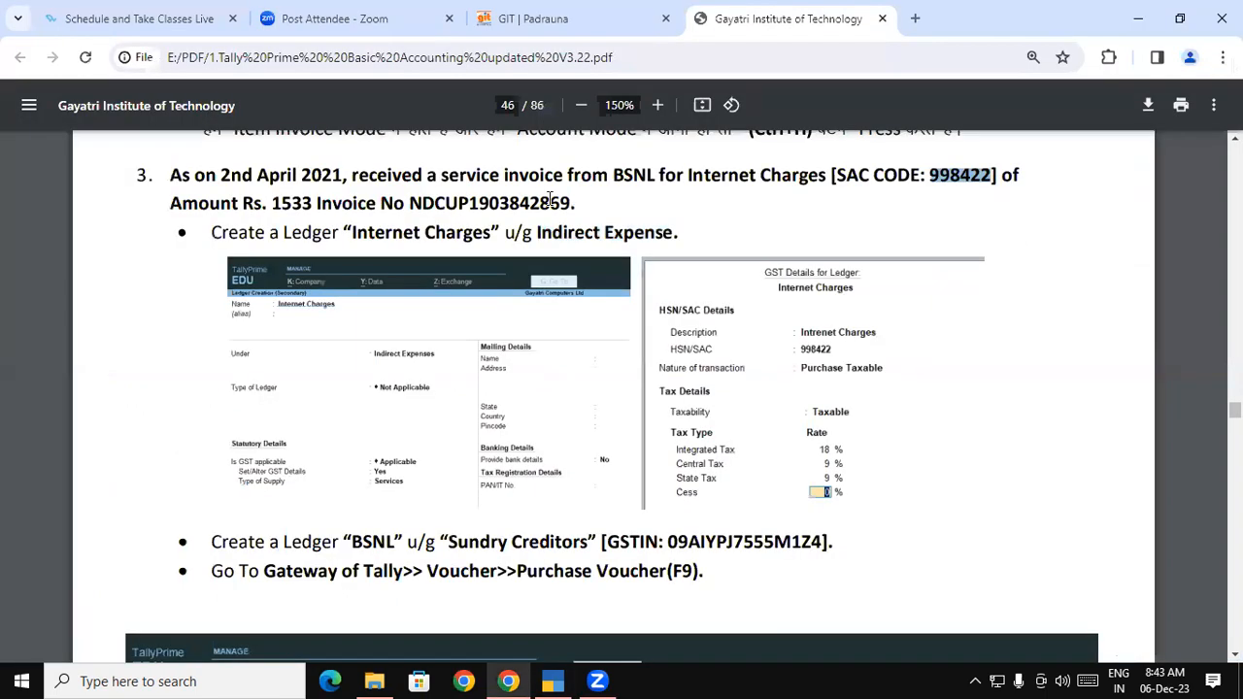
pyautogui.moveTo(351, 234); pyautogui.dragTo(503, 233)
pyautogui.hotkey('ctrl', 'c')
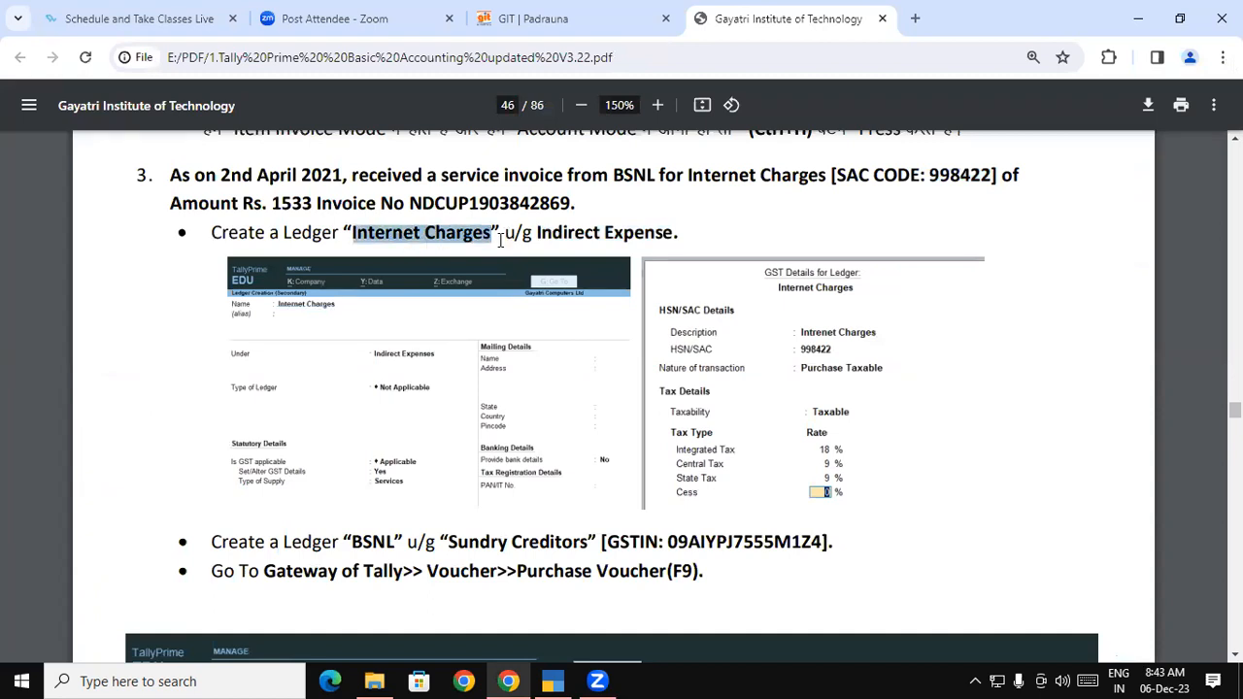
pyautogui.hotkey('alt', 'Tab')
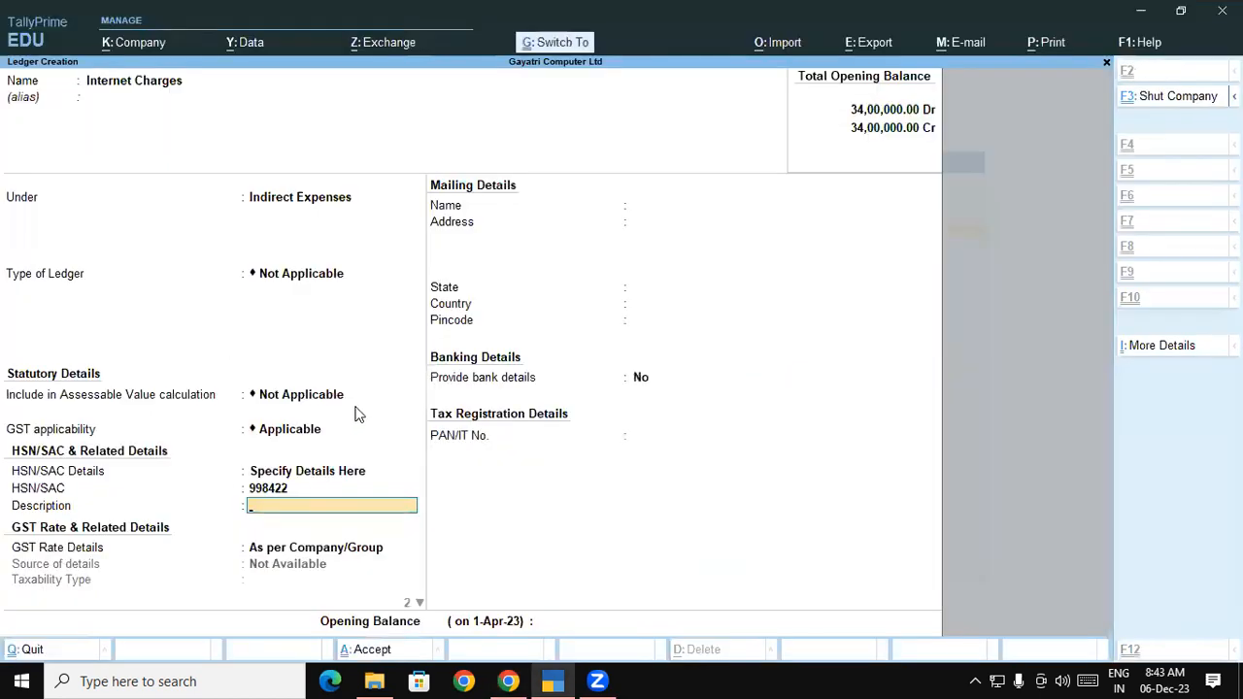
pyautogui.hotkey('ctrl', 'v')
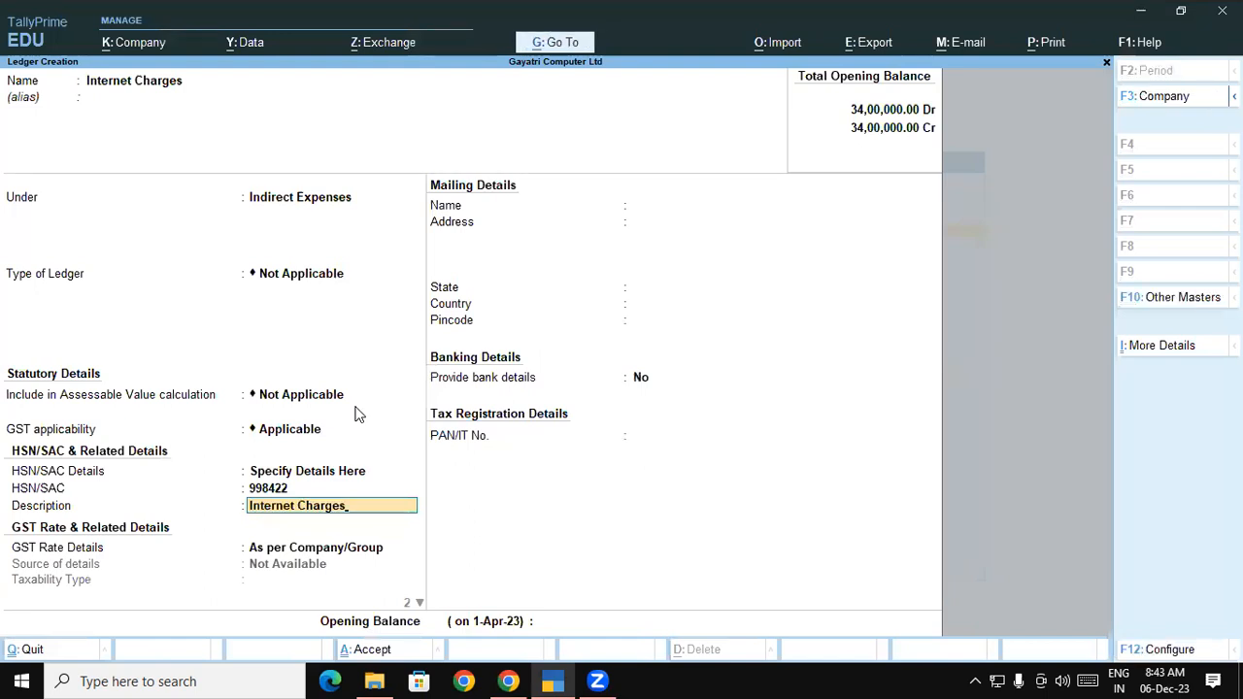
pyautogui.press('Return')
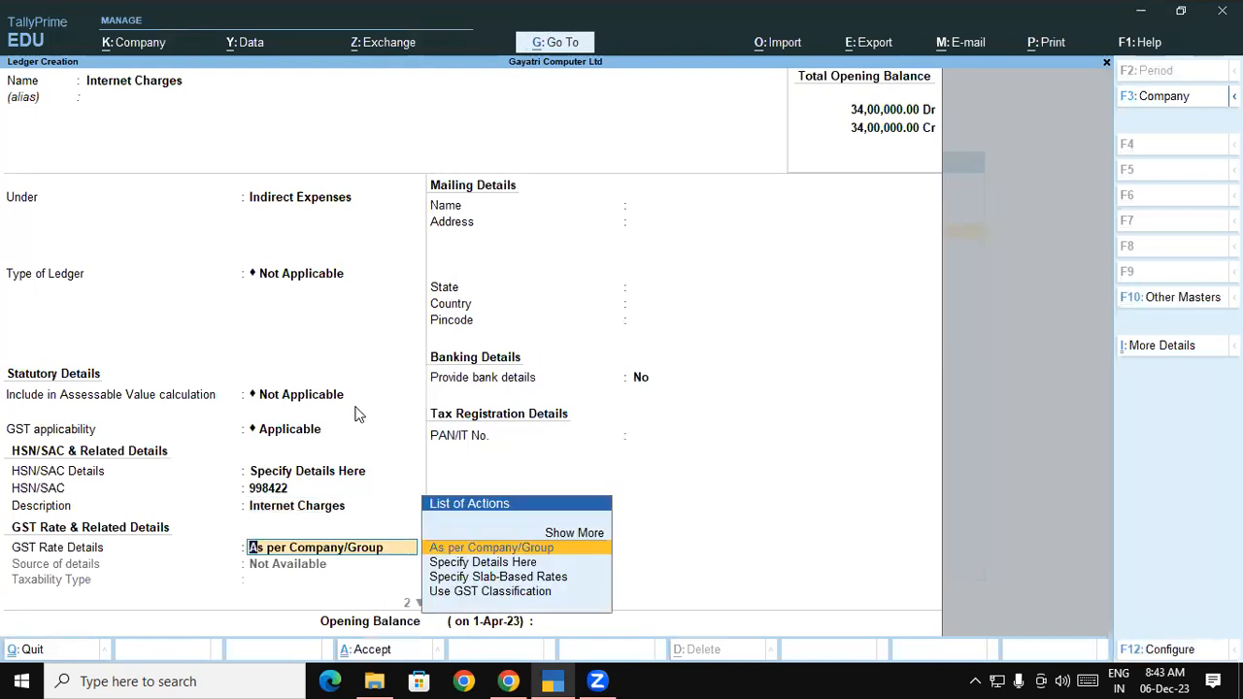
# Specify GST rate details as Taxable at 18% for Services
pyautogui.press('Down')
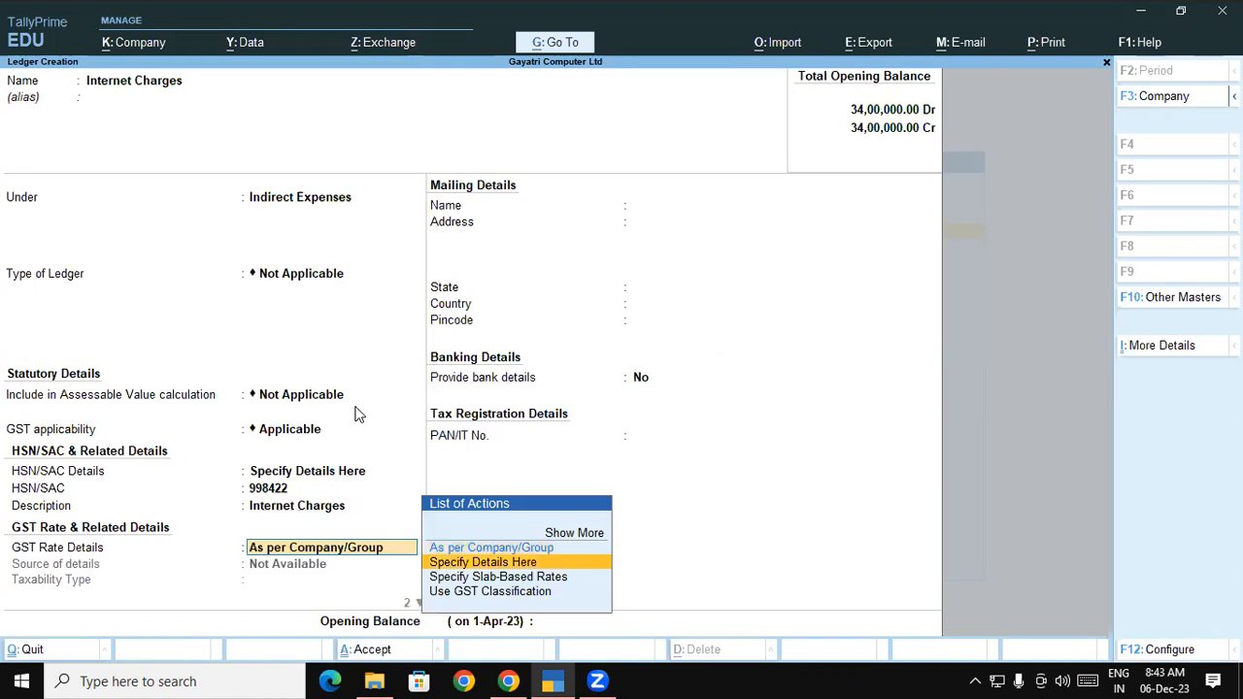
pyautogui.press('Return')
pyautogui.press('Return')
pyautogui.write('18')
pyautogui.press('Return')
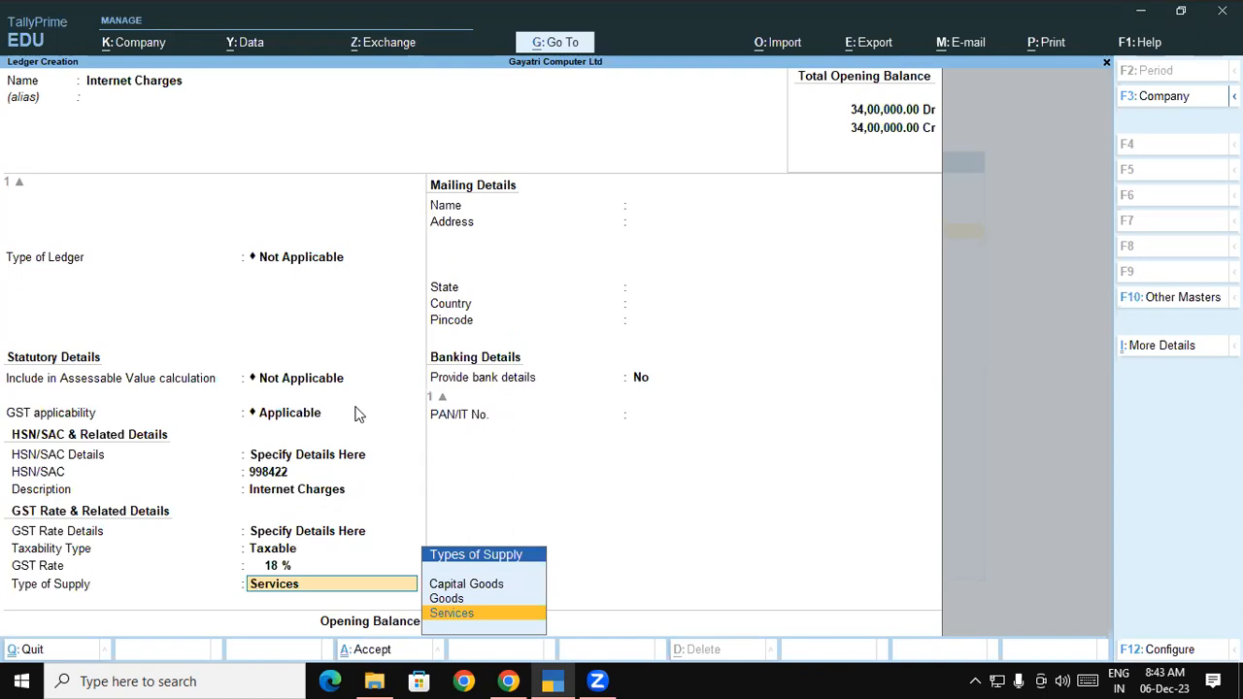
pyautogui.press('Return')
pyautogui.press('Return')
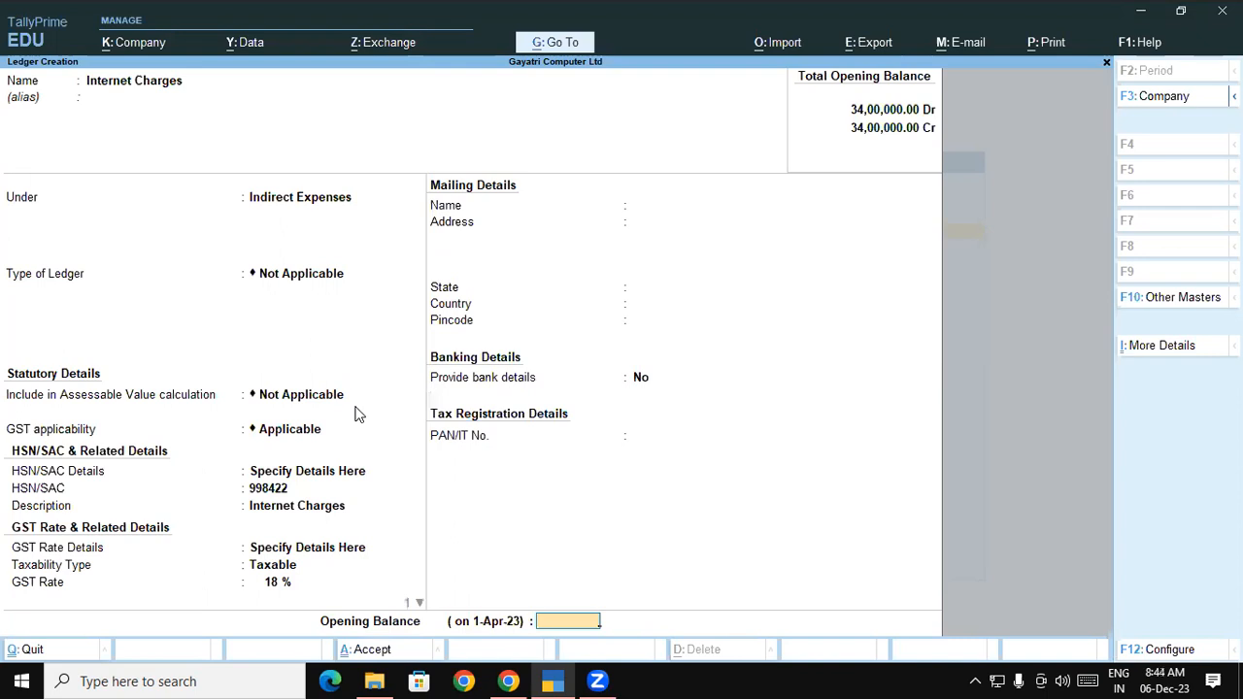
pyautogui.press('Return')
pyautogui.press('Return')
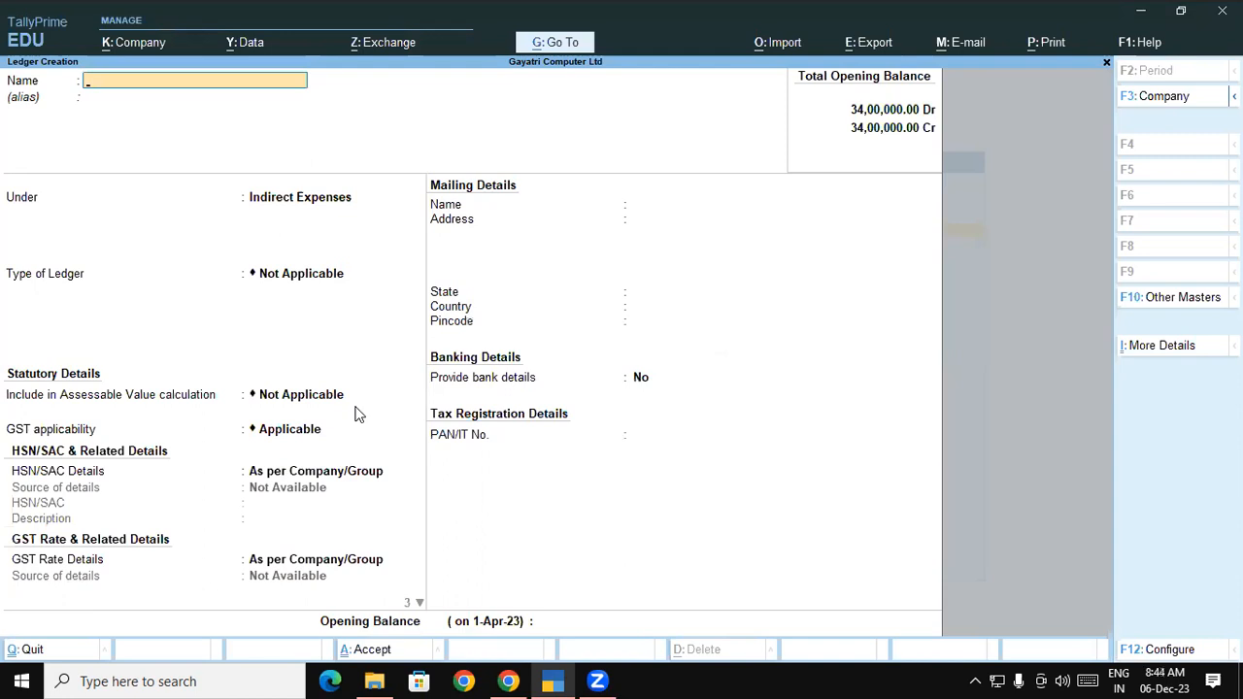
# Highlight the purchase voucher step in the PDF and select the ledger name BSNL
pyautogui.click(507, 680)
pyautogui.scroll(-1, 705, 606)
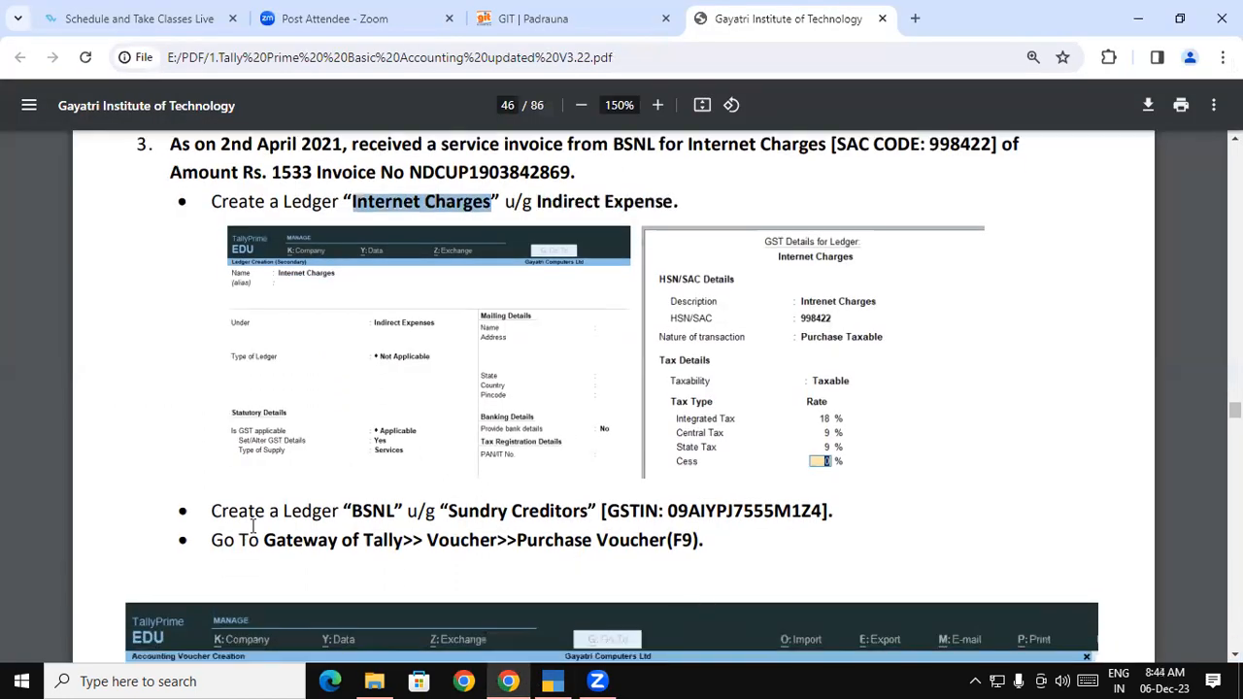
pyautogui.moveTo(212, 540); pyautogui.dragTo(390, 550)
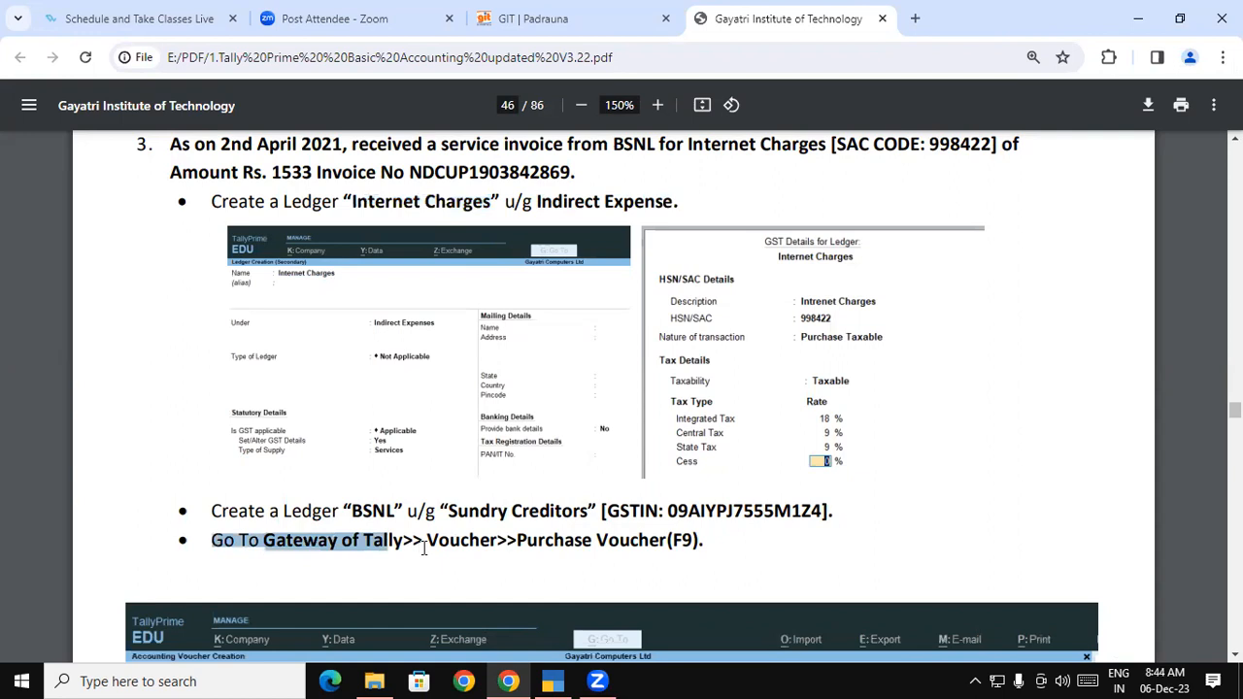
pyautogui.moveTo(527, 541); pyautogui.dragTo(707, 544)
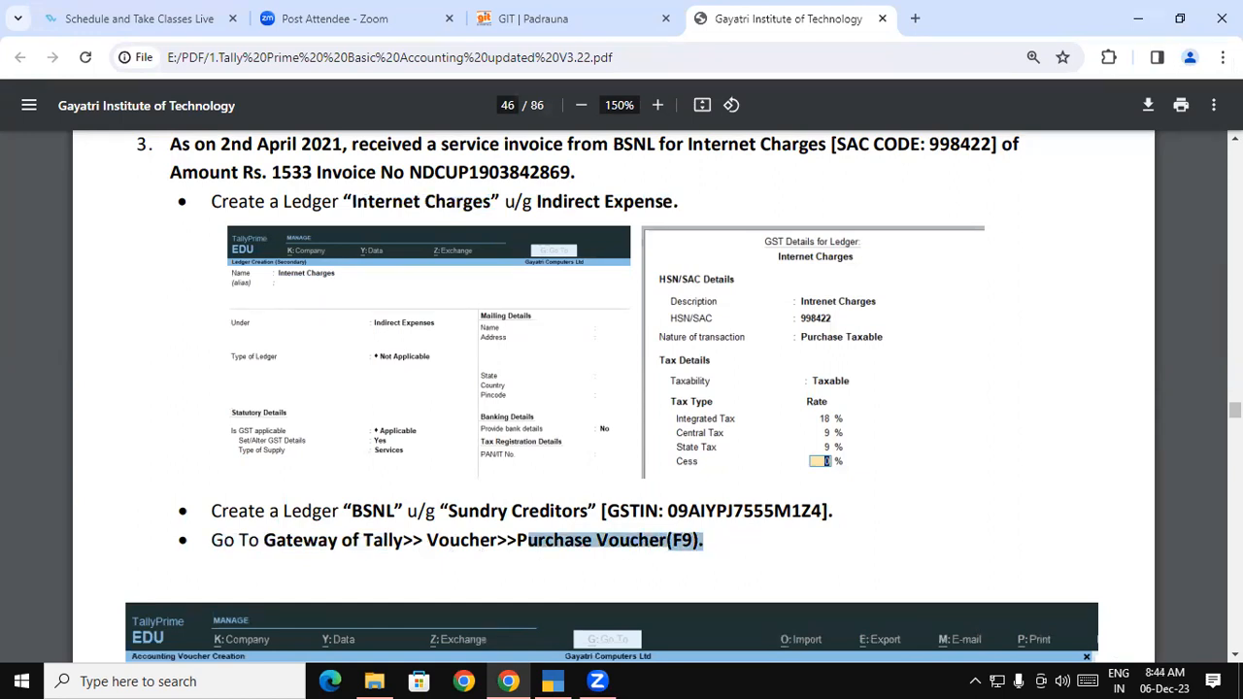
pyautogui.scroll(-3, 1234, 653)
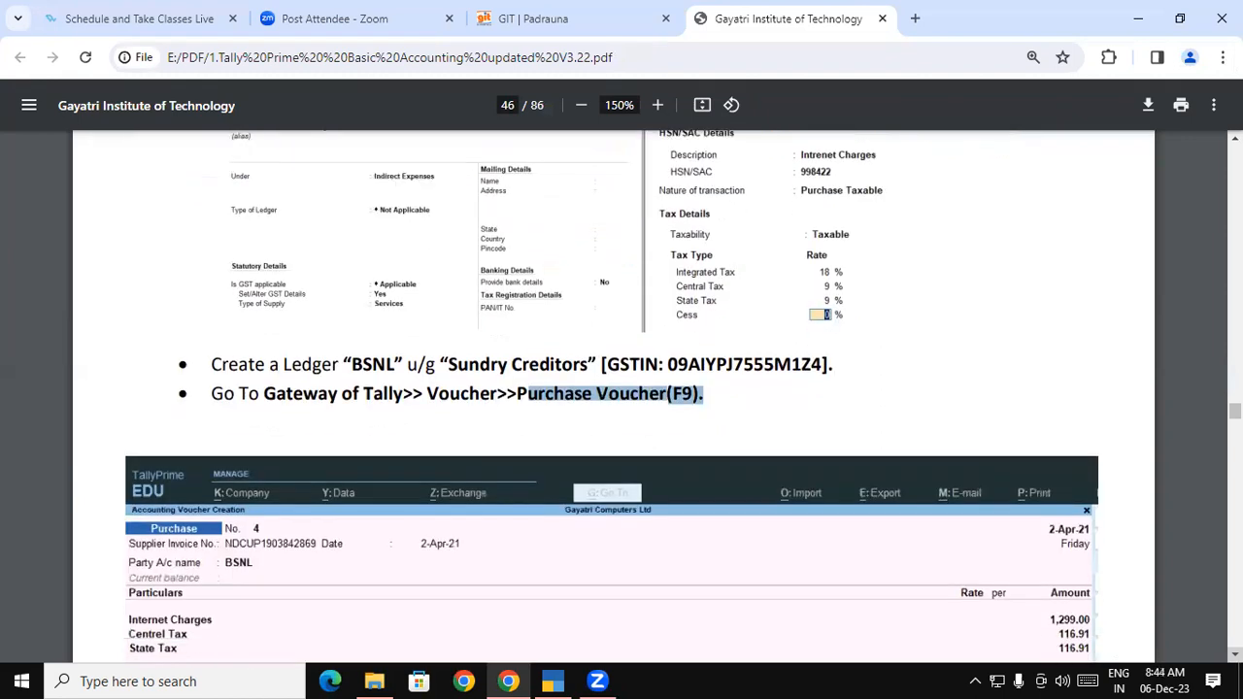
pyautogui.moveTo(352, 365); pyautogui.dragTo(398, 365)
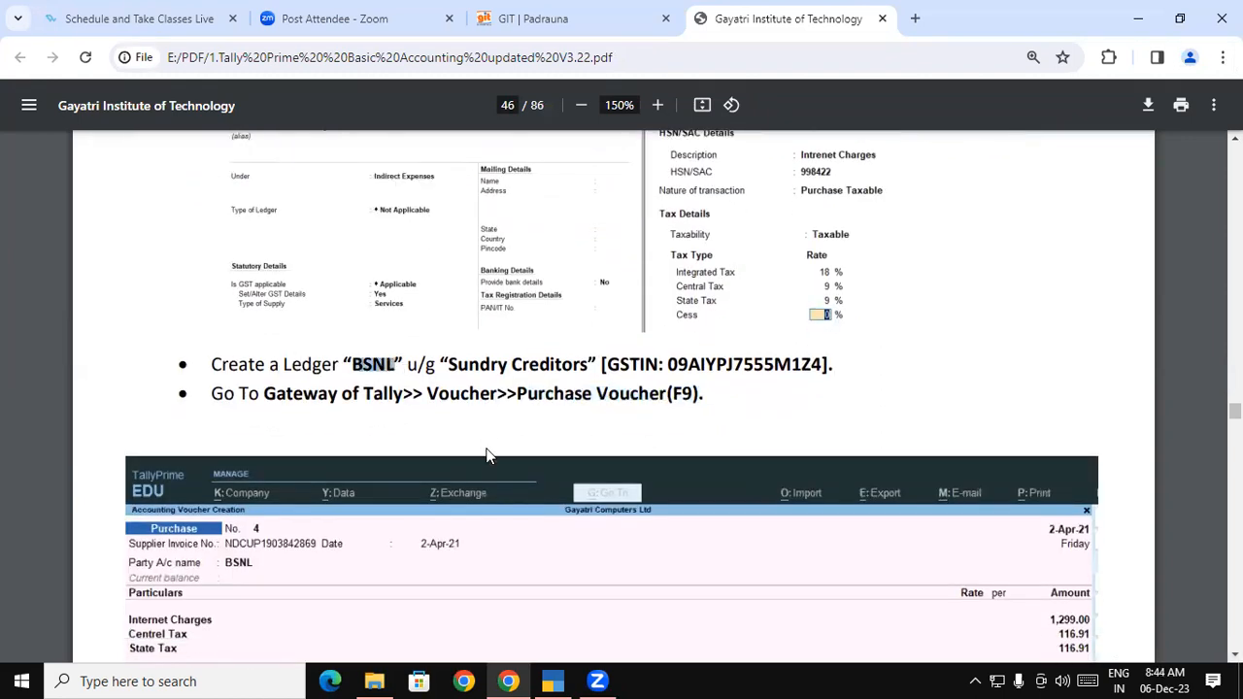
pyautogui.click(477, 369)
pyautogui.moveTo(352, 365); pyautogui.dragTo(399, 365)
pyautogui.hotkey('ctrl', 'c')
# Create a ledger named BSNL under Sundry Creditors
pyautogui.hotkey('alt', 'Tab')
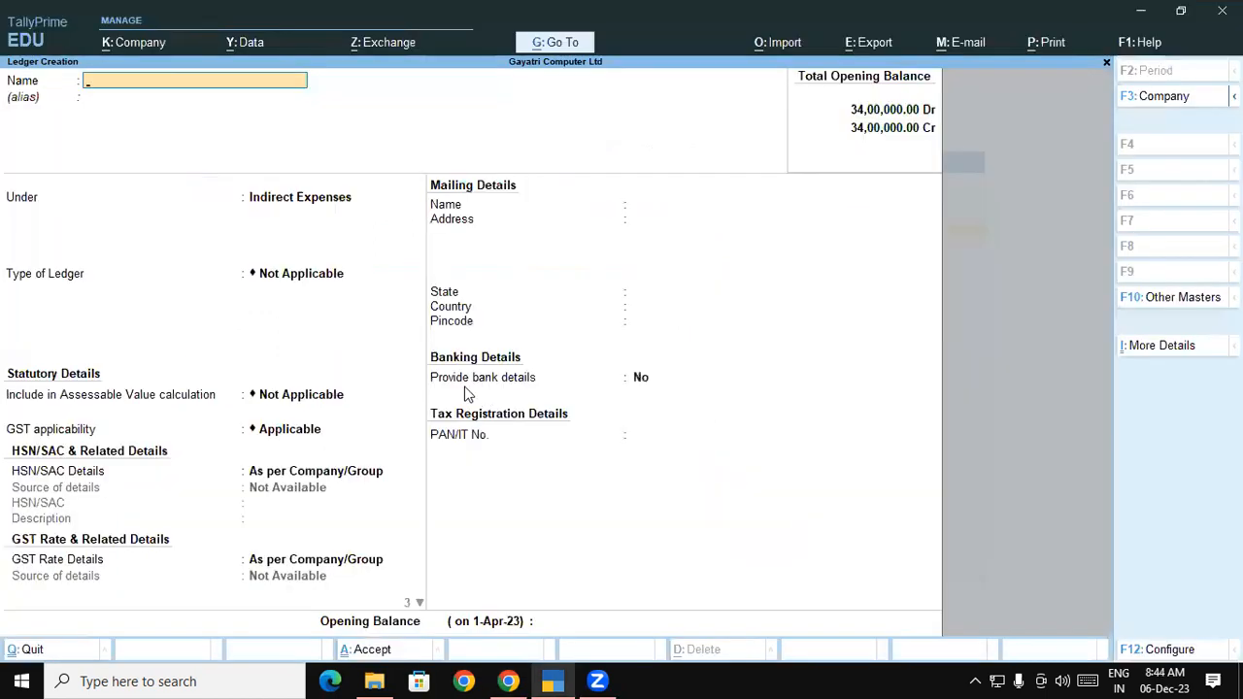
pyautogui.hotkey('ctrl', 'v')
pyautogui.press('Return')
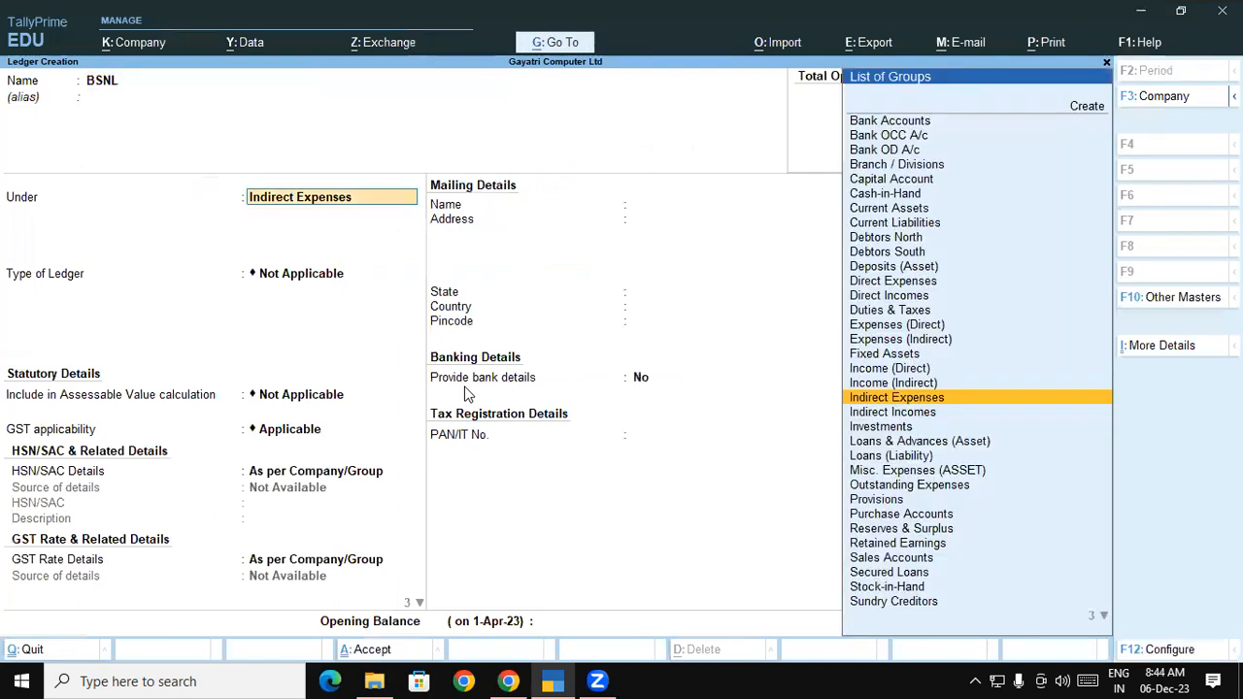
pyautogui.write('Sun')
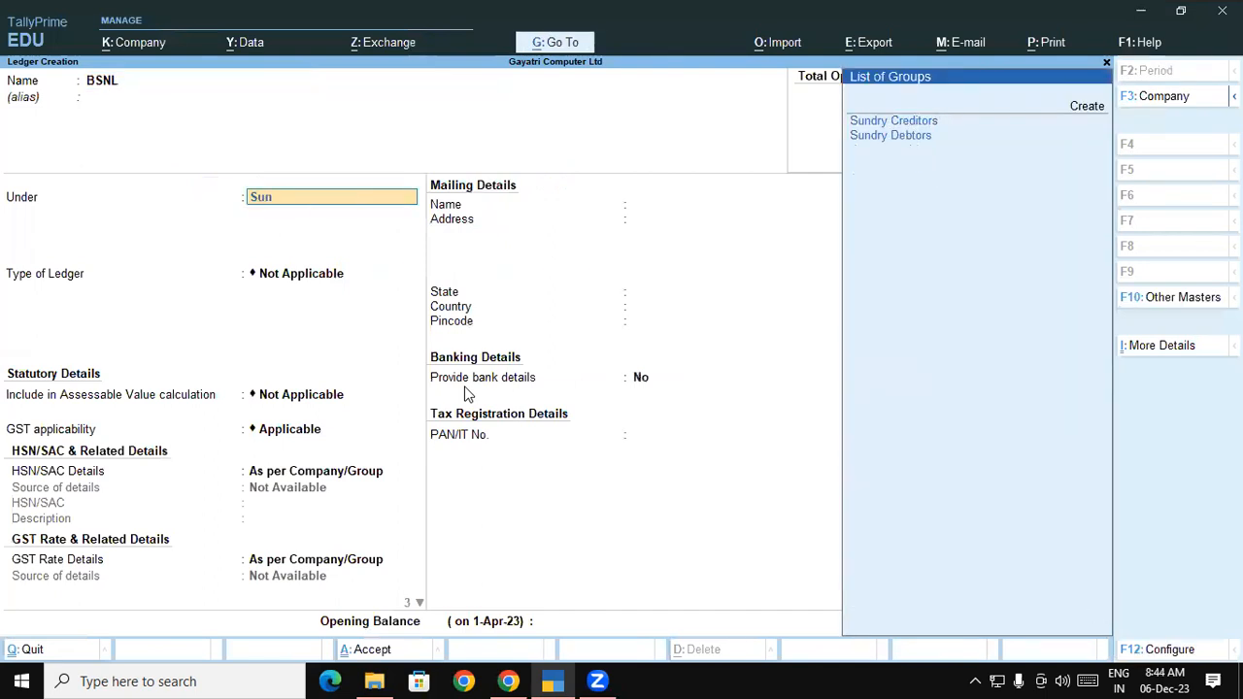
pyautogui.press('Return')
pyautogui.press('Return')
pyautogui.press('Return')
pyautogui.press('Return')
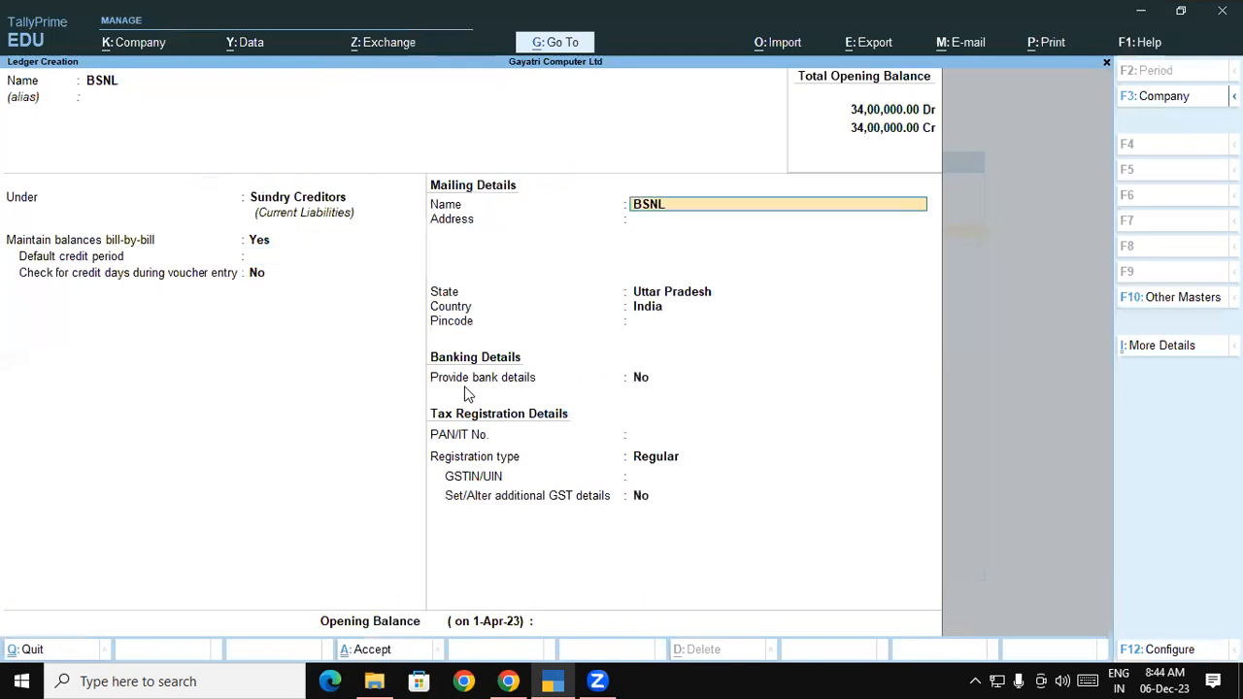
pyautogui.press('Return')
pyautogui.press('Return')
pyautogui.press('Return')
pyautogui.press('Return')
pyautogui.press('Return')
pyautogui.press('Return')
pyautogui.press('Return')
pyautogui.press('Return')
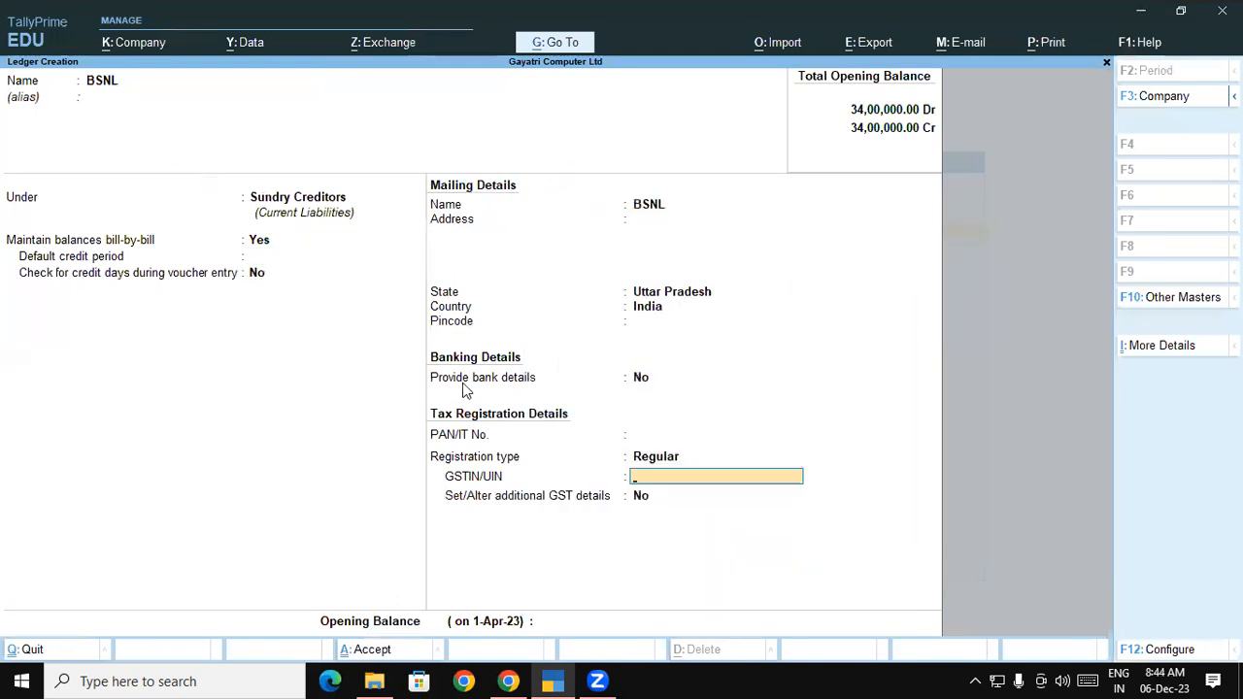
# Copy BSNL's GSTIN from the PDF into the ledger and save it
pyautogui.click(514, 681)
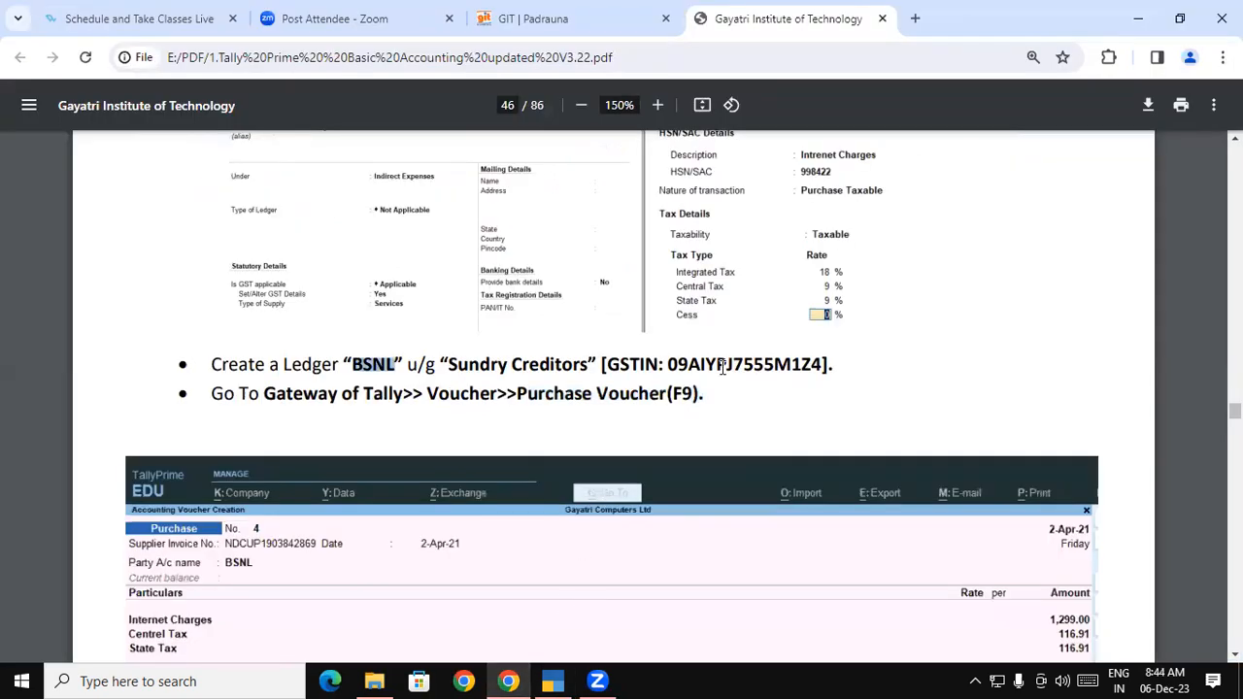
pyautogui.doubleClick(724, 367)
pyautogui.hotkey('ctrl', 'c')
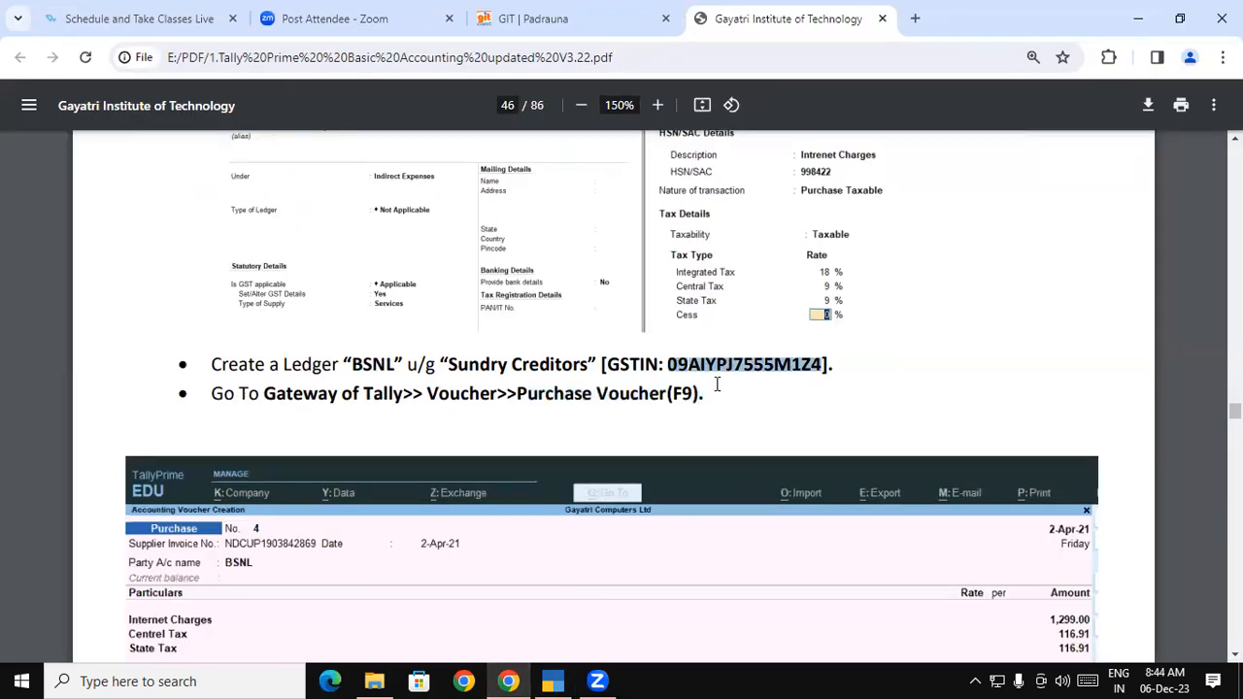
pyautogui.hotkey('alt', 'Tab')
pyautogui.hotkey('ctrl', 'v')
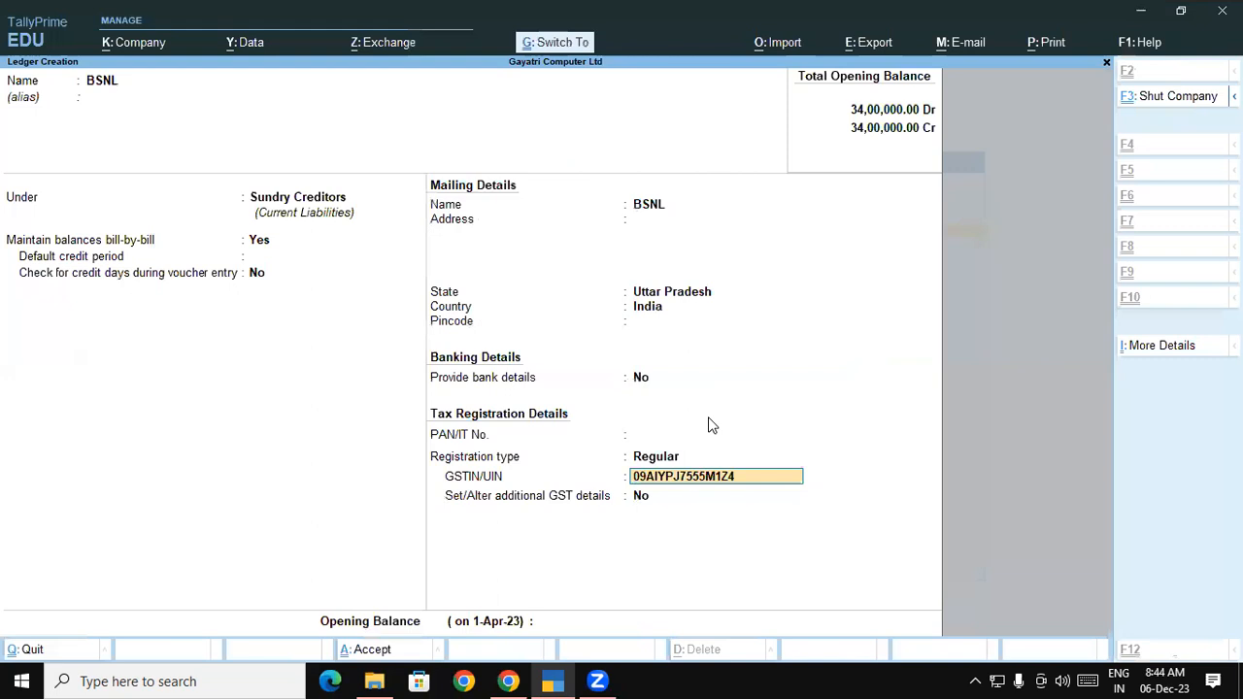
pyautogui.press('Return')
pyautogui.press('Return')
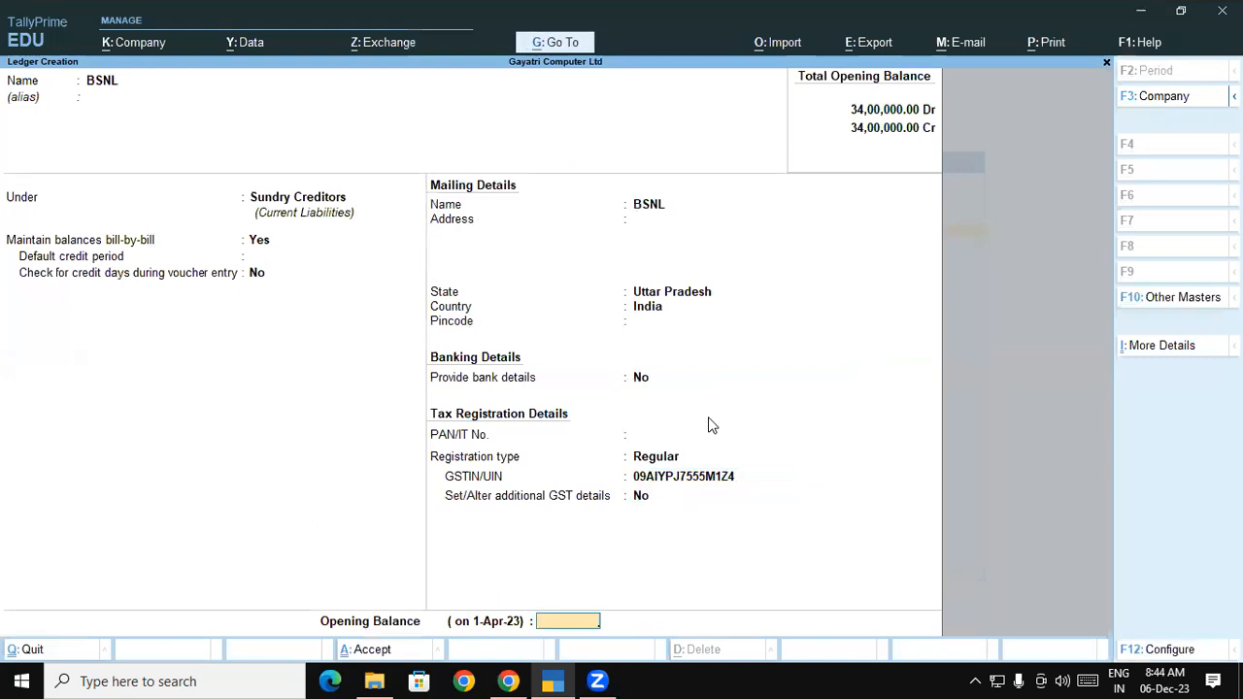
pyautogui.press('Return')
pyautogui.press('Return')
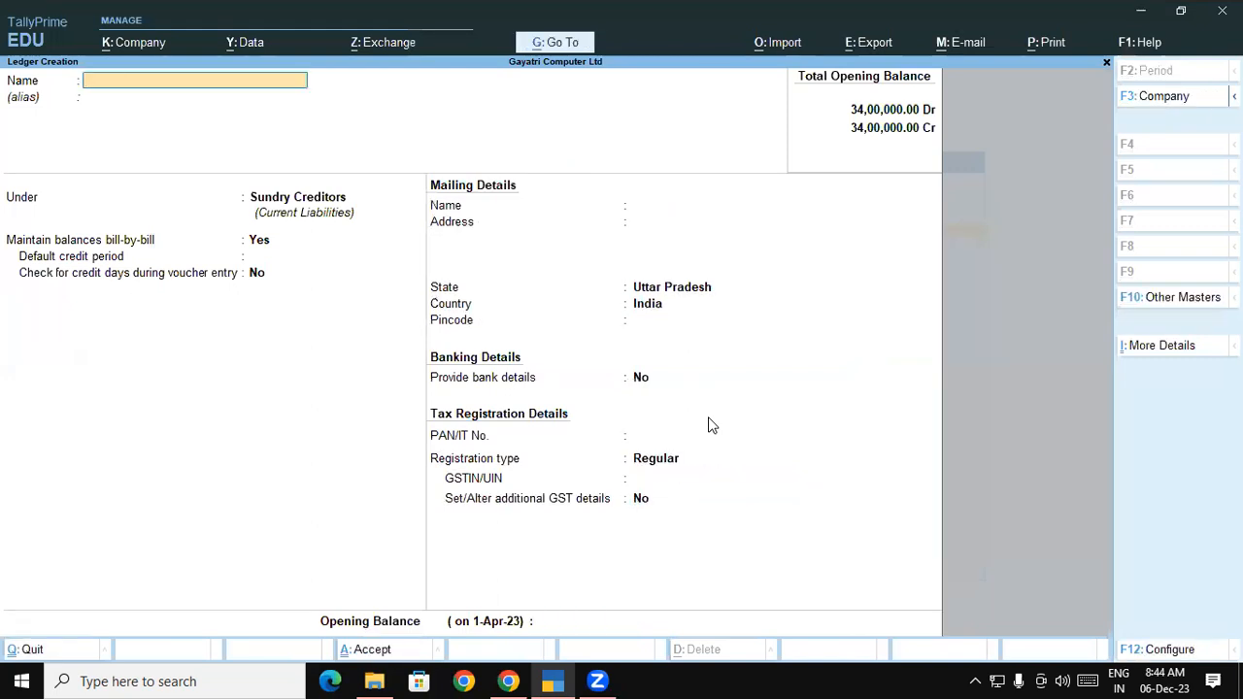
# Start a new purchase voucher and switch it to Accounting Invoice mode
pyautogui.press('Escape')
pyautogui.press('Escape')
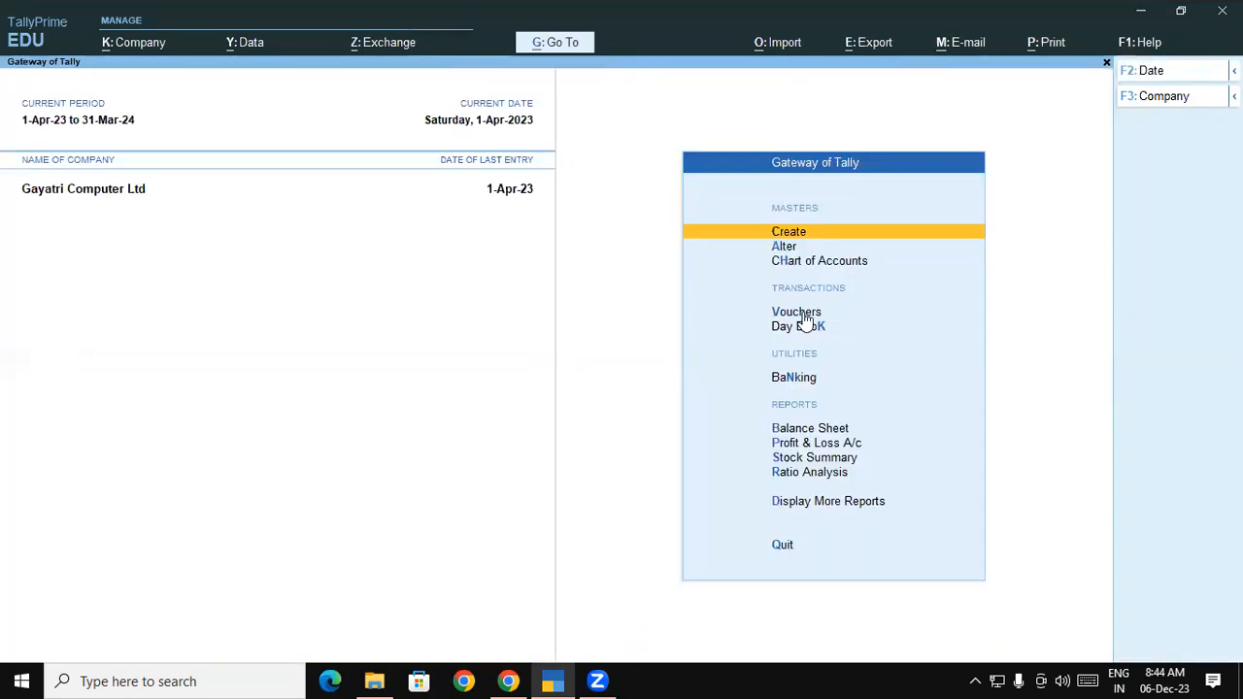
pyautogui.click(804, 313)
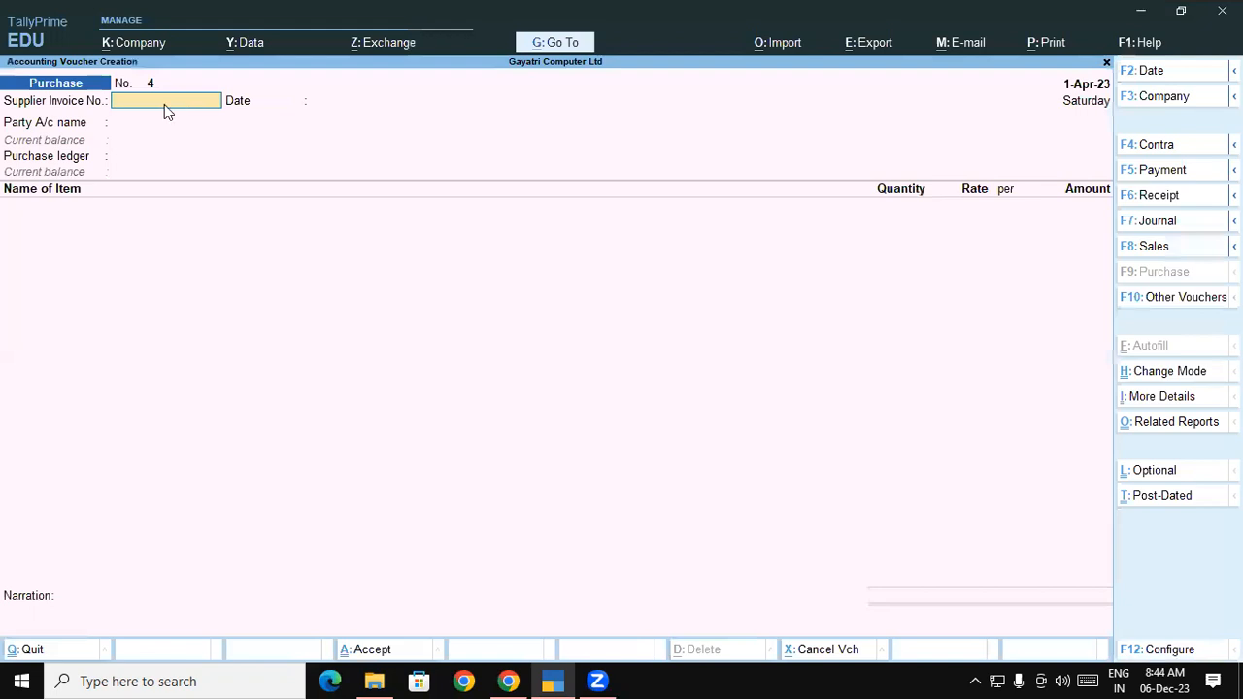
pyautogui.hotkey('ctrl', 'h')
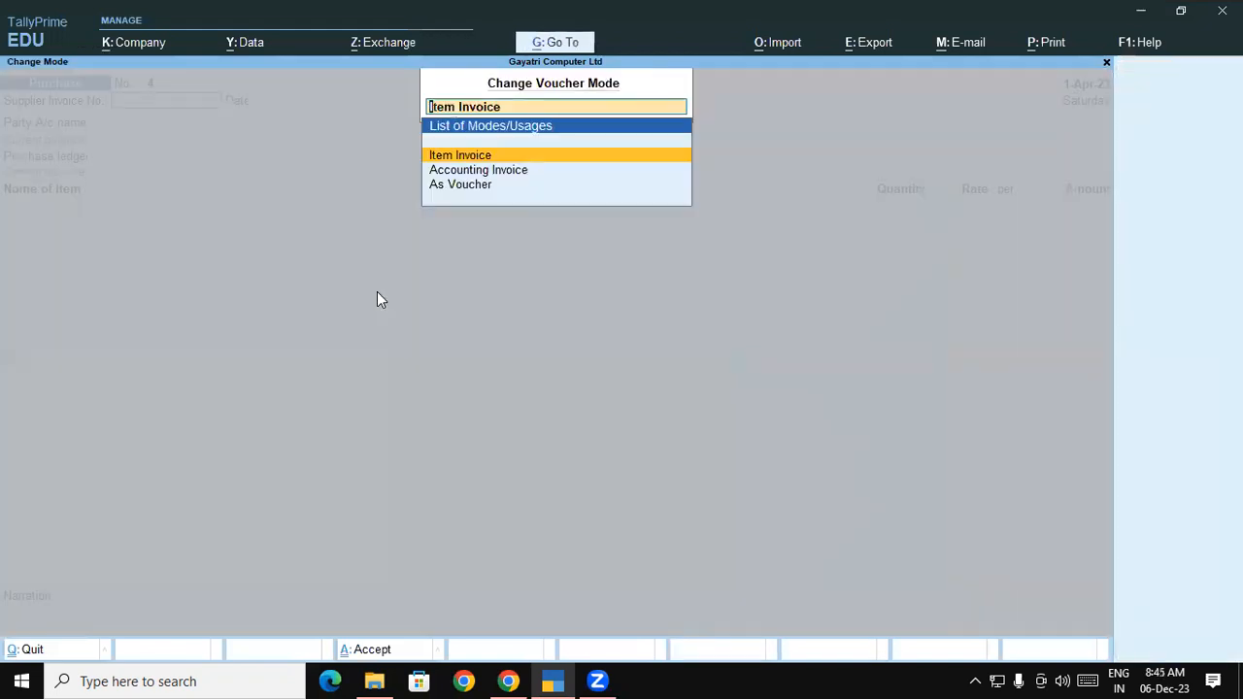
pyautogui.press('Down')
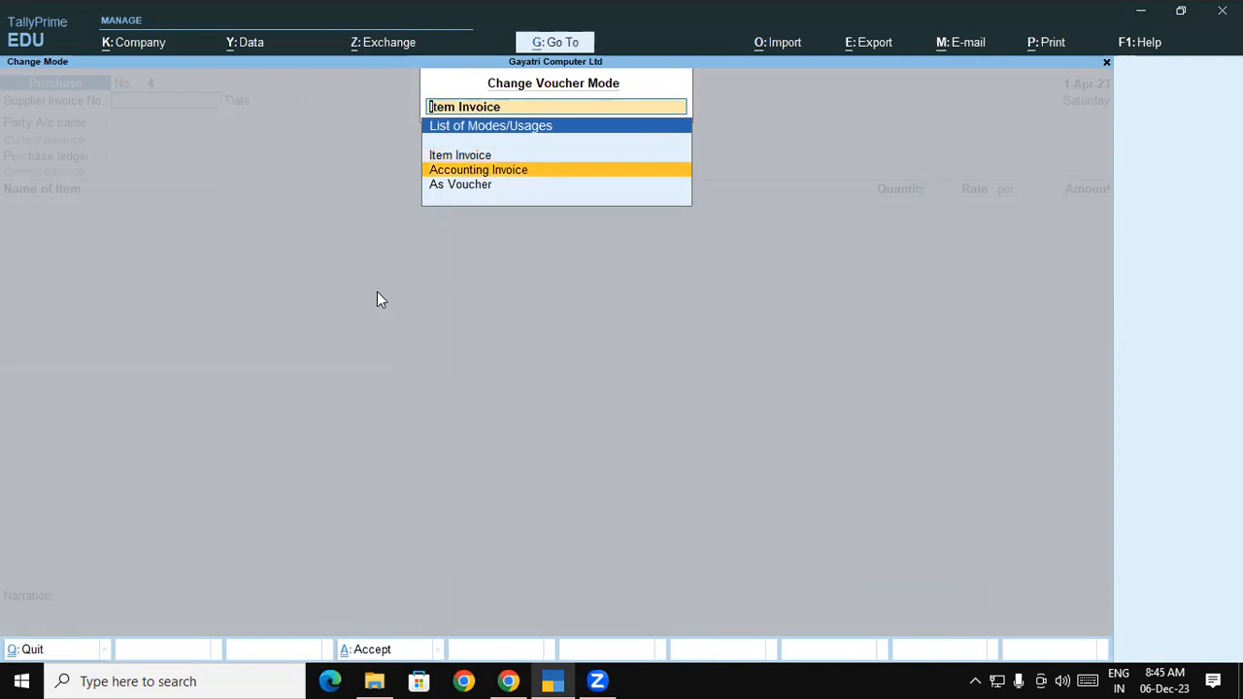
pyautogui.press('Return')
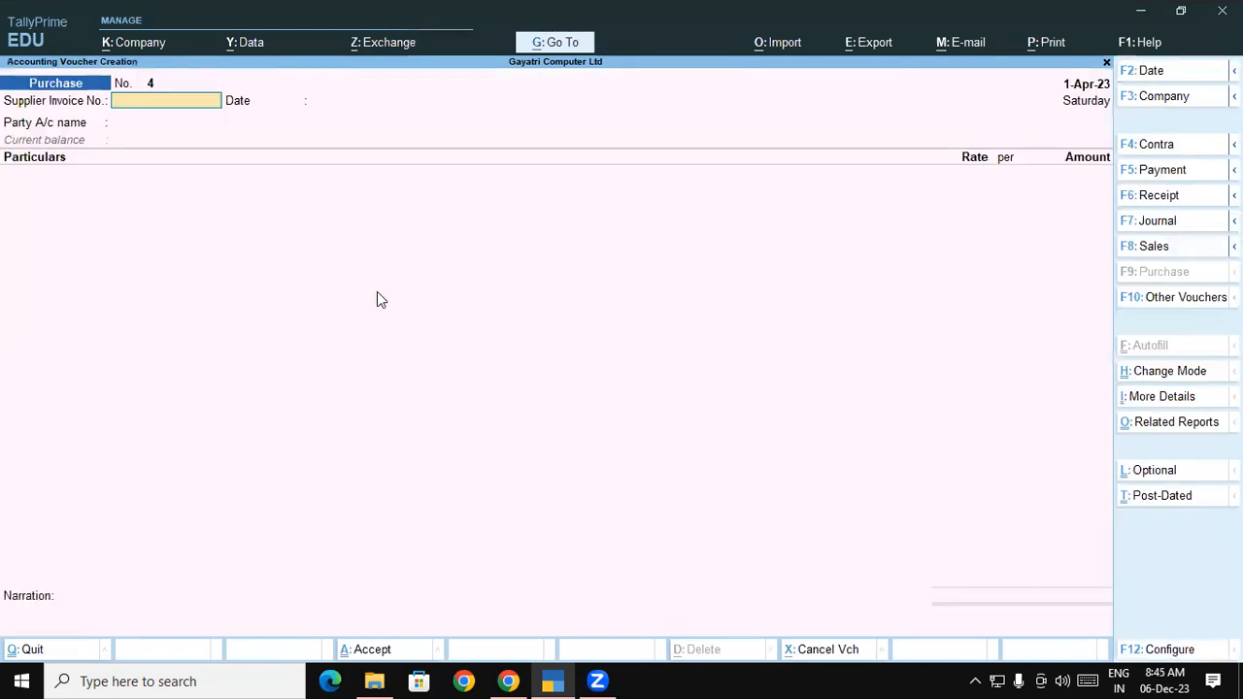
# Copy BSNL's invoice number from the tutorial PDF
pyautogui.hotkey('alt', 'Tab')
pyautogui.scroll(1, 519, 333)
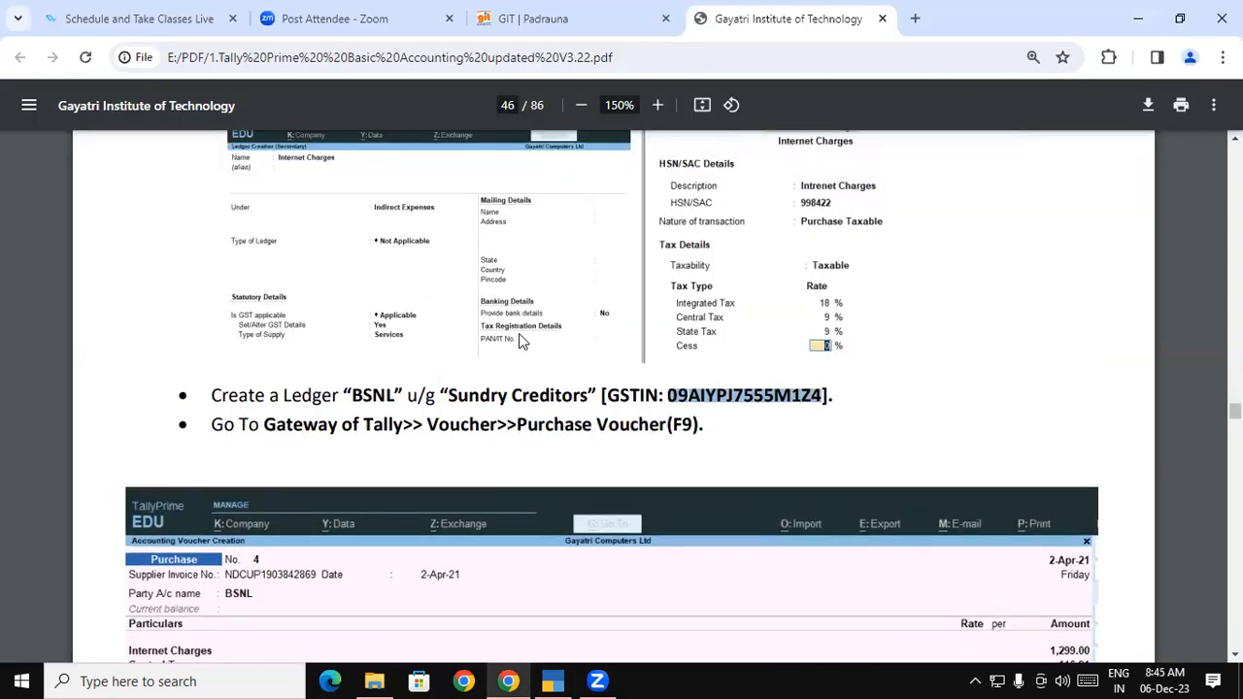
pyautogui.scroll(3, 412, 239)
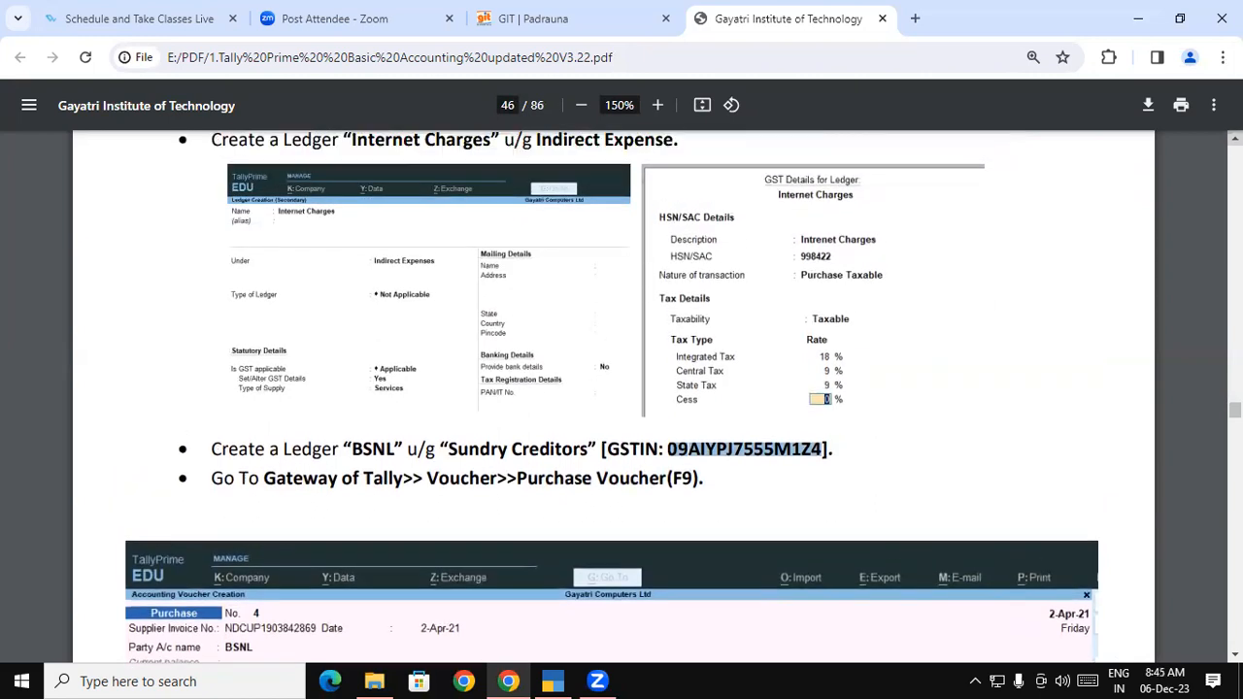
pyautogui.moveTo(411, 239); pyautogui.dragTo(580, 238)
pyautogui.hotkey('ctrl', 'c')
# Enter the copied supplier invoice number and select BSNL as the party
pyautogui.hotkey('alt', 'Tab')
pyautogui.hotkey('ctrl', 'v')
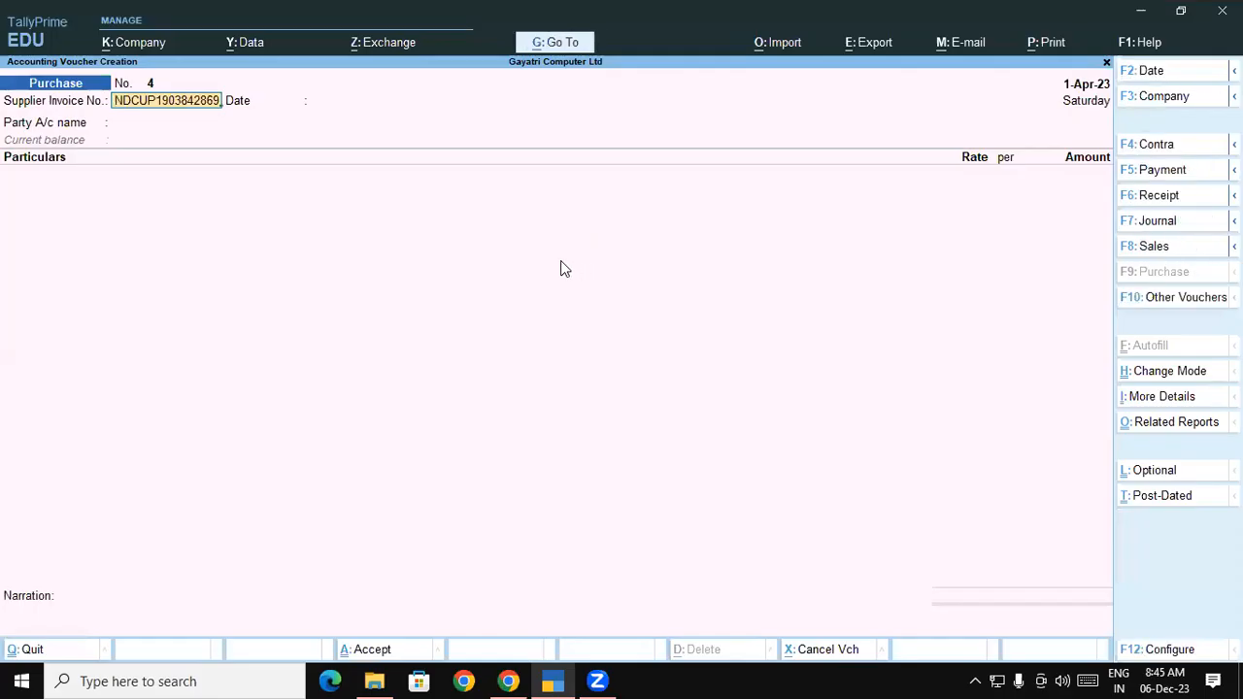
pyautogui.press('Return')
pyautogui.press('Return')
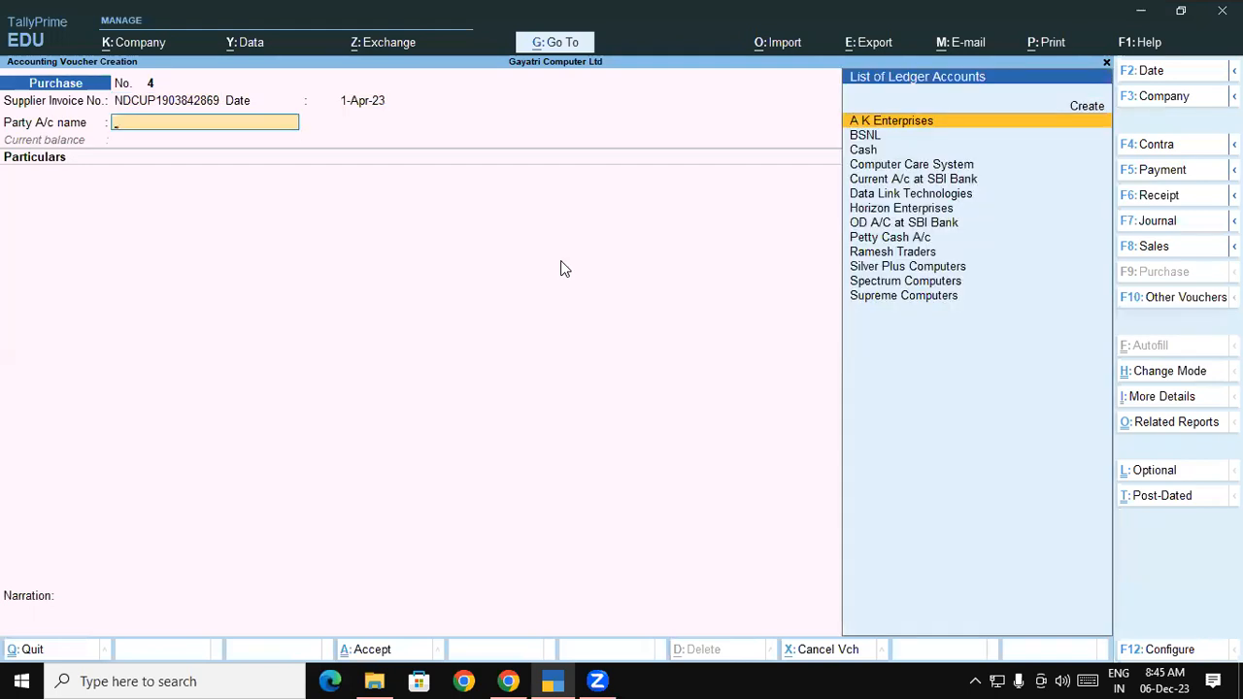
pyautogui.press('Down')
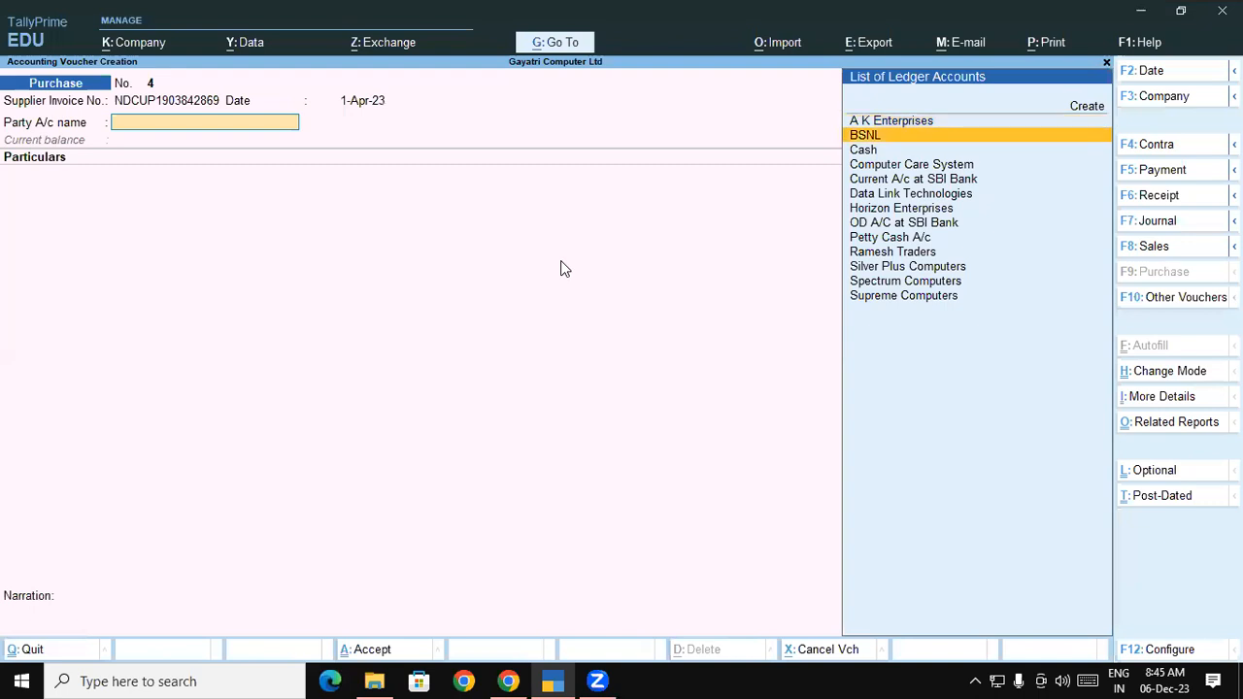
pyautogui.press('Return')
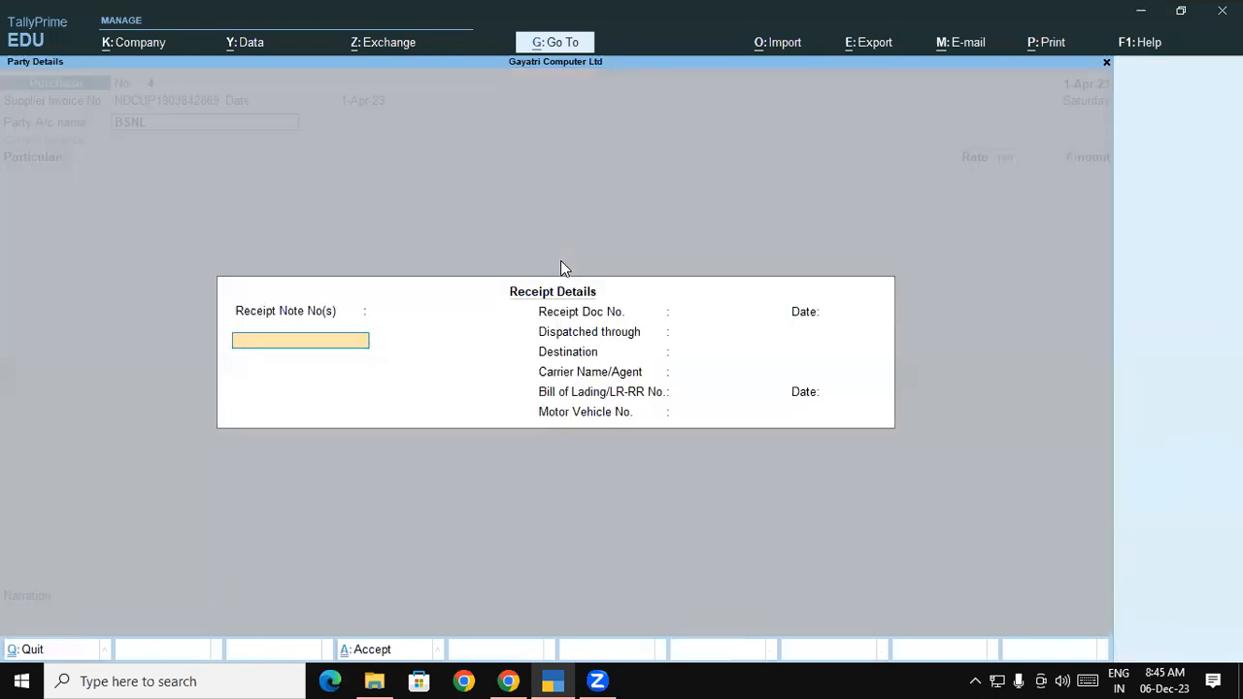
pyautogui.hotkey('ctrl', 'a')
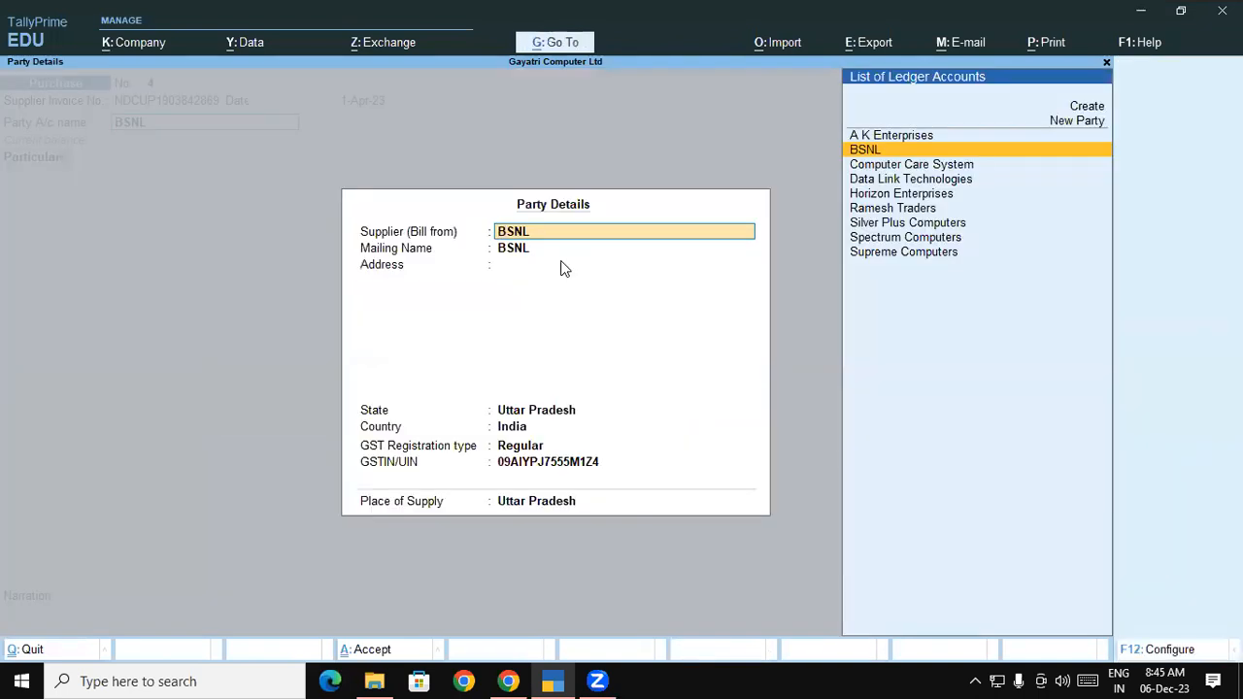
pyautogui.press('Return')
pyautogui.press('Return')
pyautogui.press('Return')
pyautogui.press('Return')
pyautogui.press('Return')
pyautogui.press('Return')
pyautogui.press('Return')
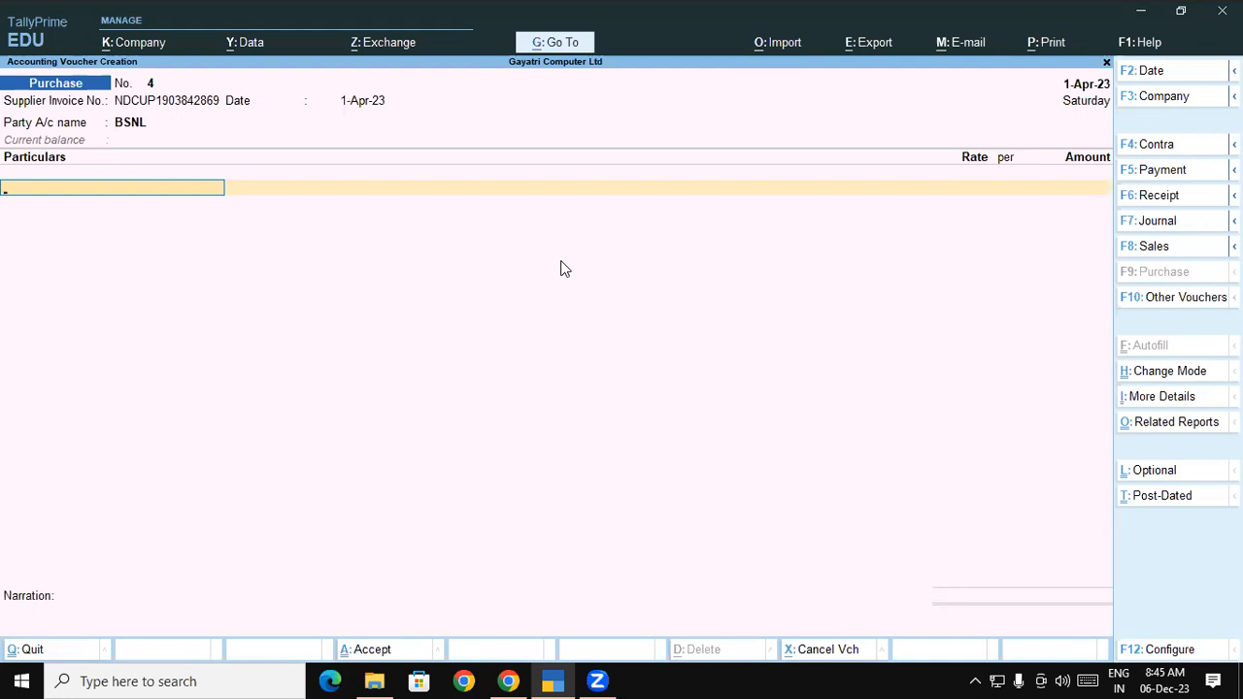
# Add Internet Charges as the first particulars line, dismissing the inclusive-amount prompt
pyautogui.write('In')
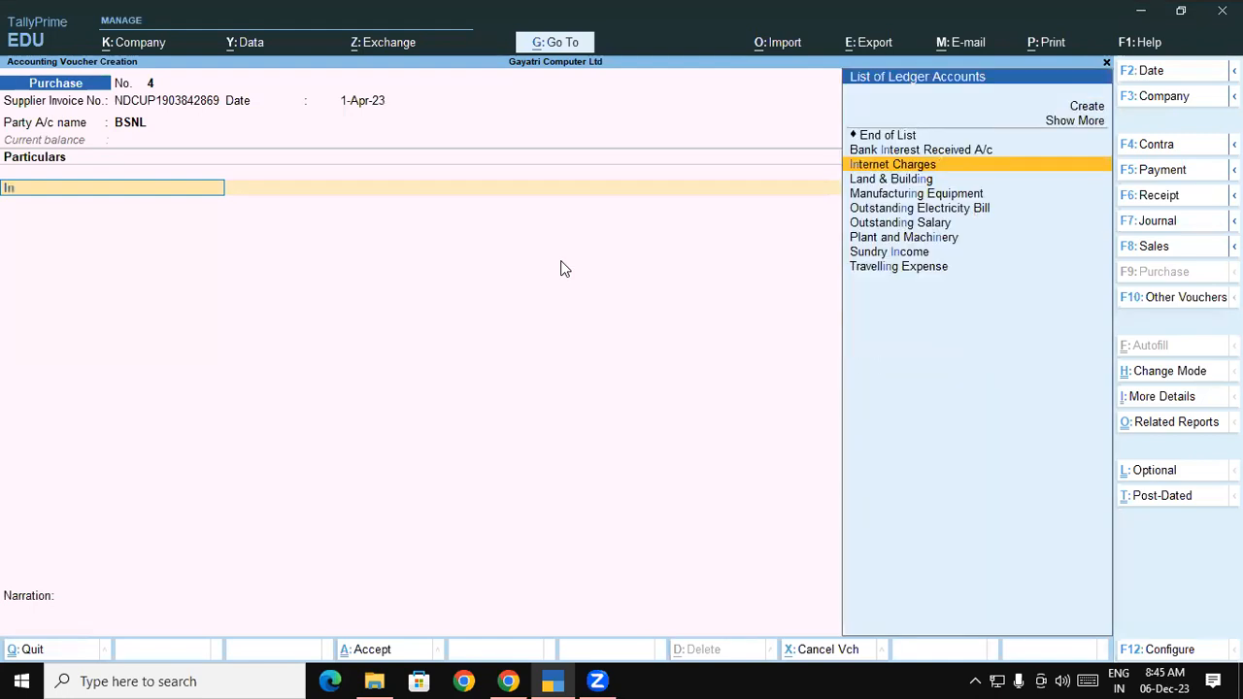
pyautogui.press('Return')
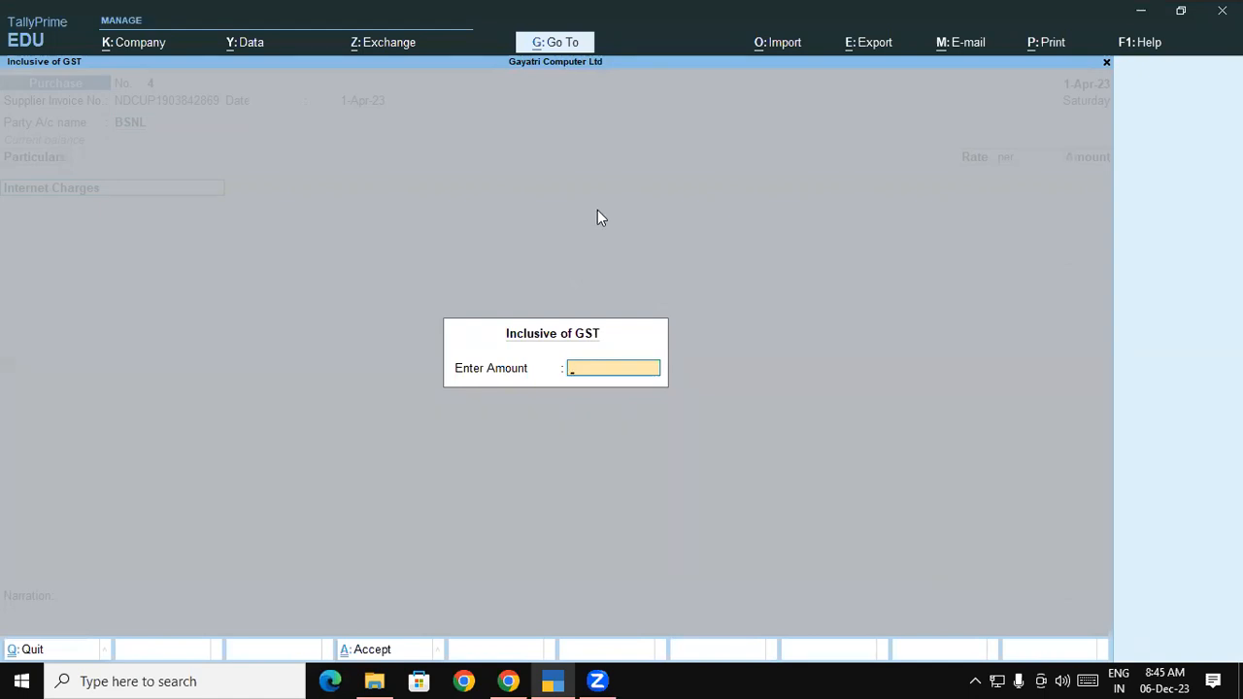
pyautogui.press('Escape')
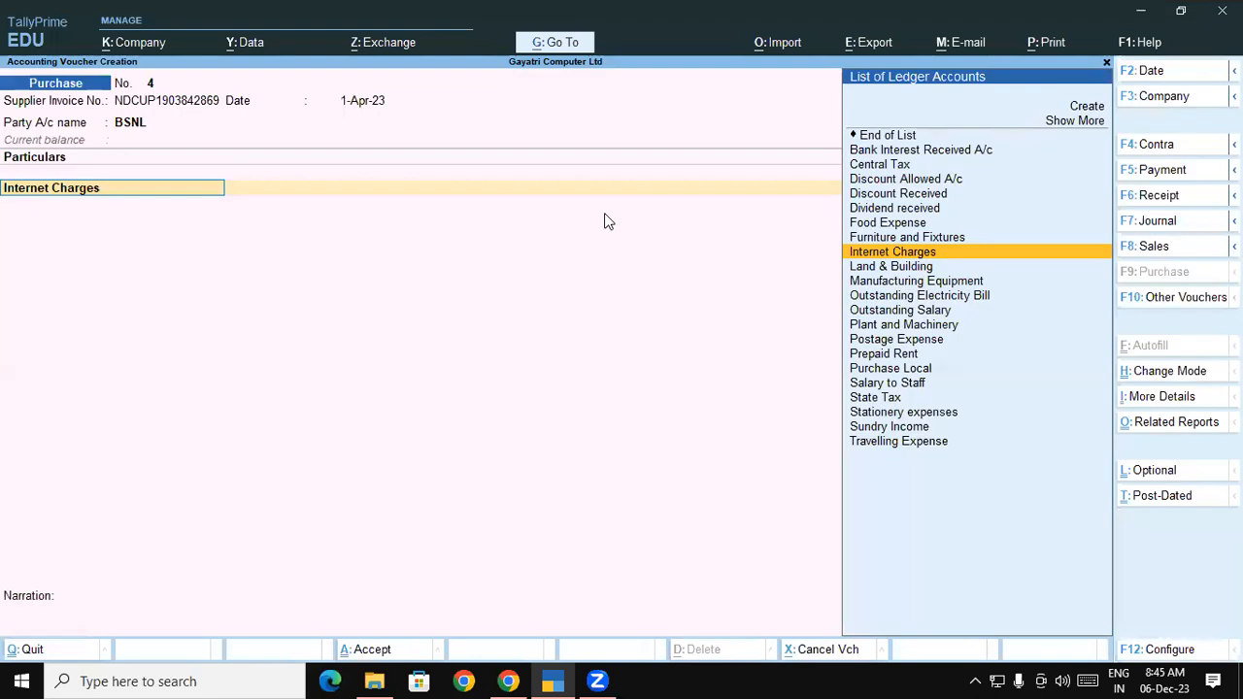
# Turn off entering ledger amounts inclusive of tax in the voucher configuration
pyautogui.click(1170, 649)
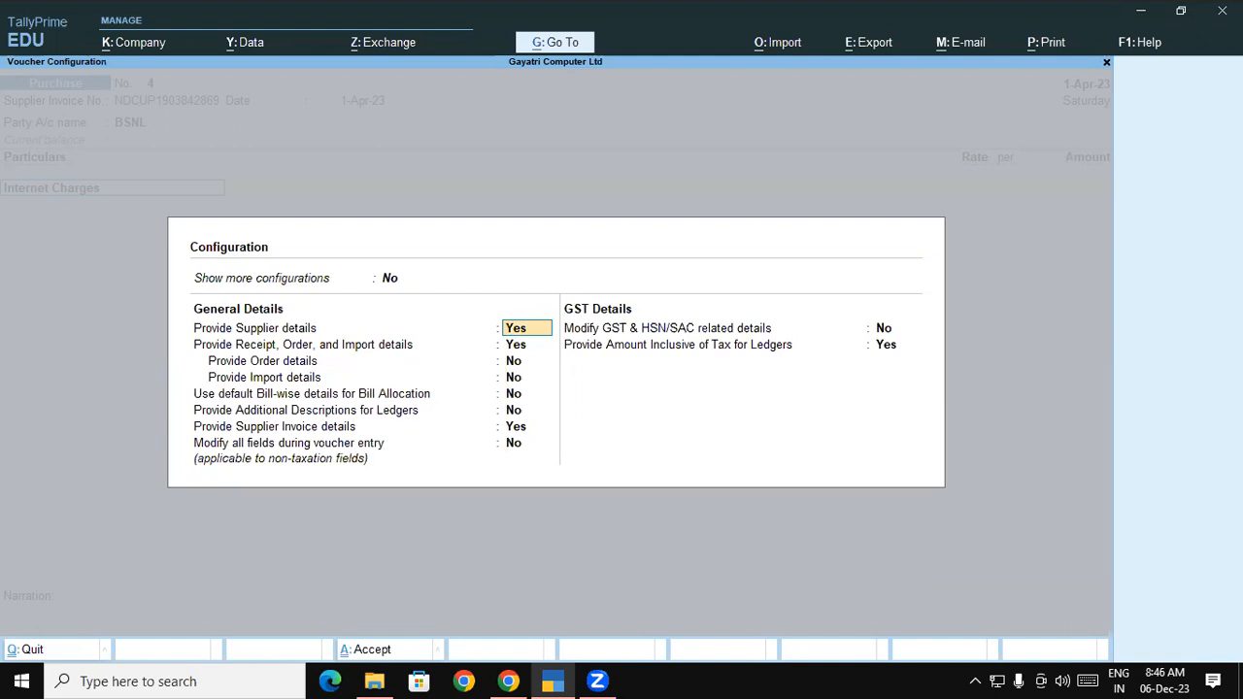
pyautogui.press('Return')
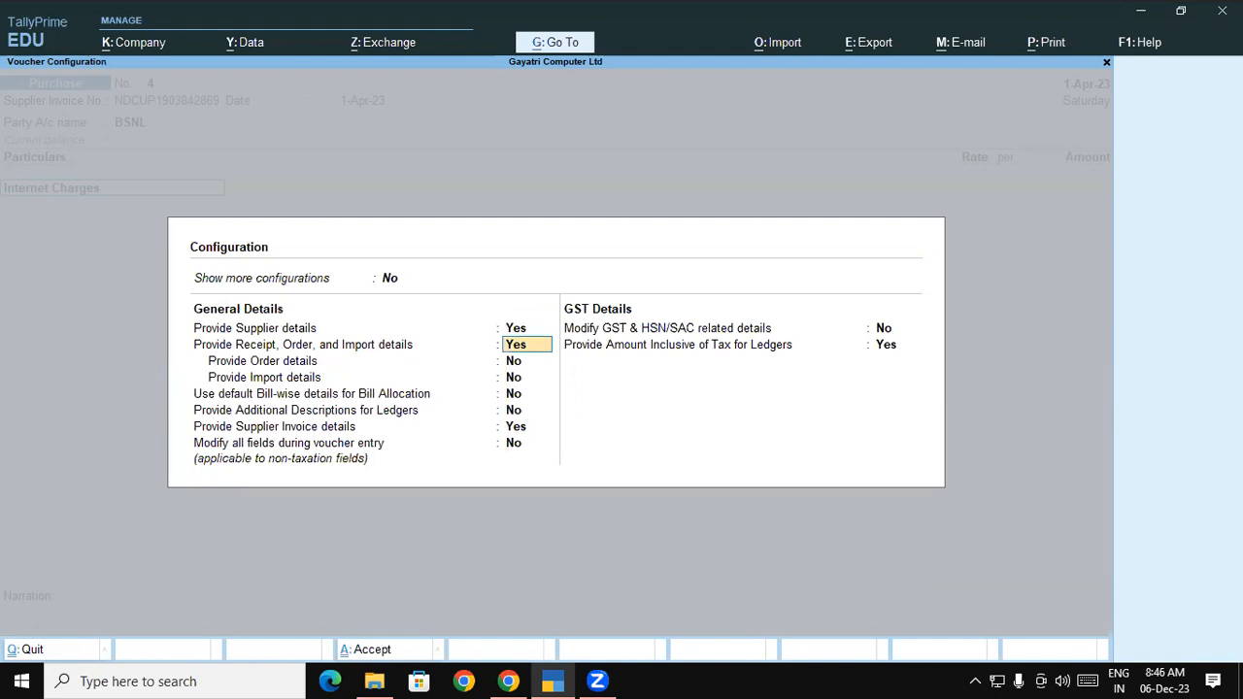
pyautogui.click(770, 348)
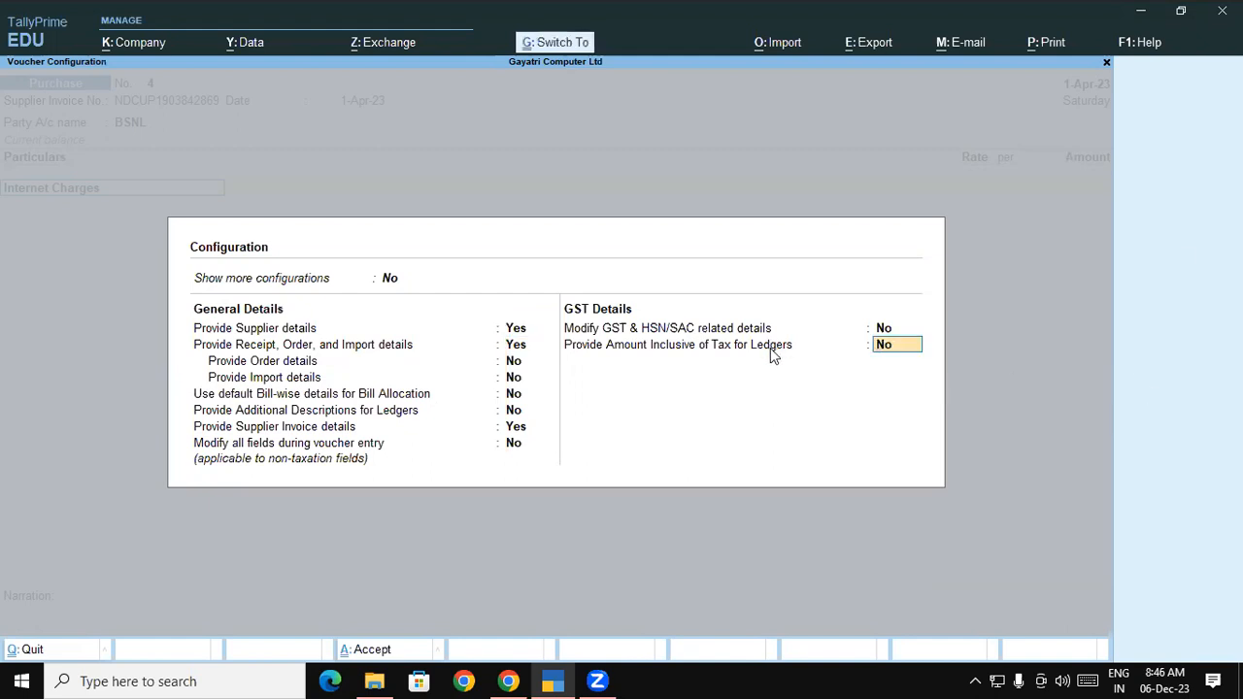
pyautogui.hotkey('ctrl', 'a')
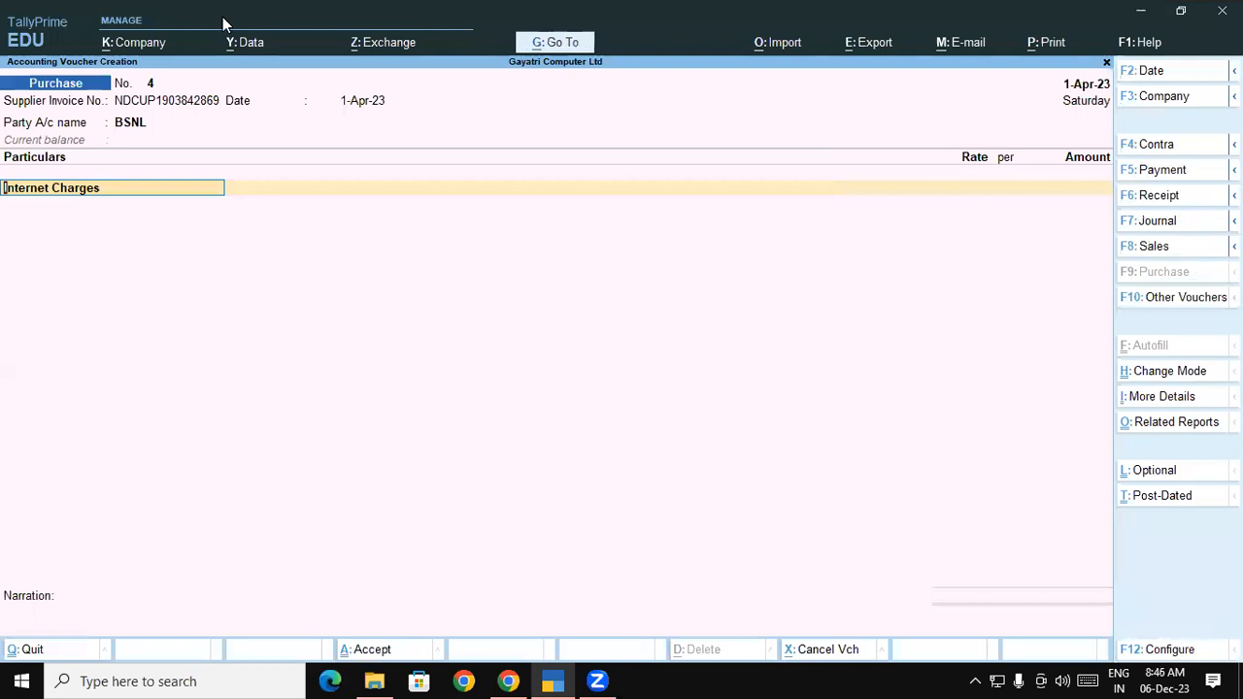
# Enter Internet Charges at 1,533.00 and add Central Tax and State Tax lines
pyautogui.press('Return')
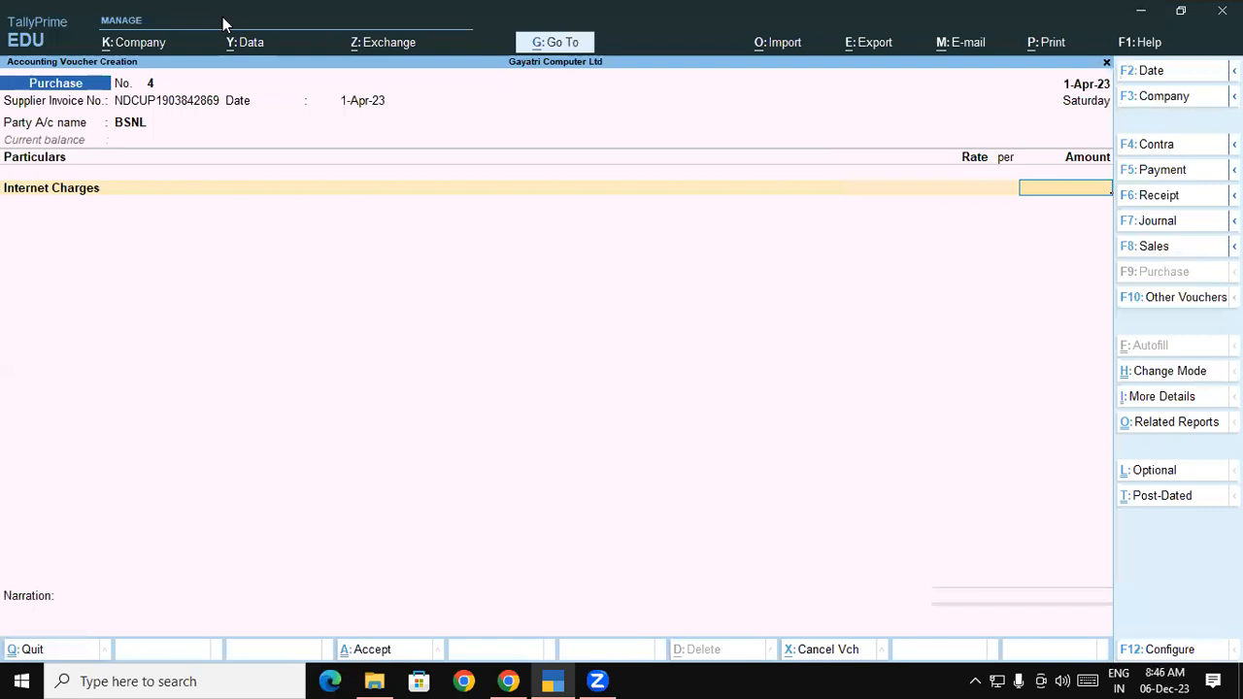
pyautogui.write('1533')
pyautogui.press('Return')
pyautogui.write('c')
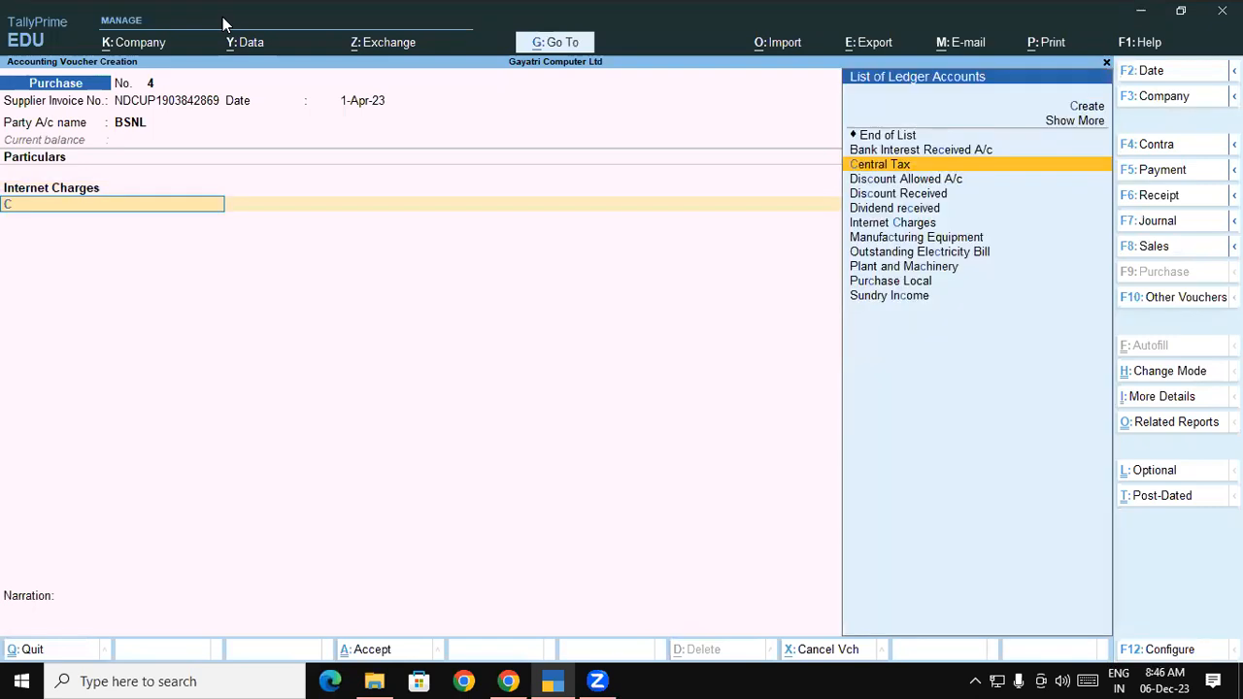
pyautogui.press('Return')
pyautogui.press('Return')
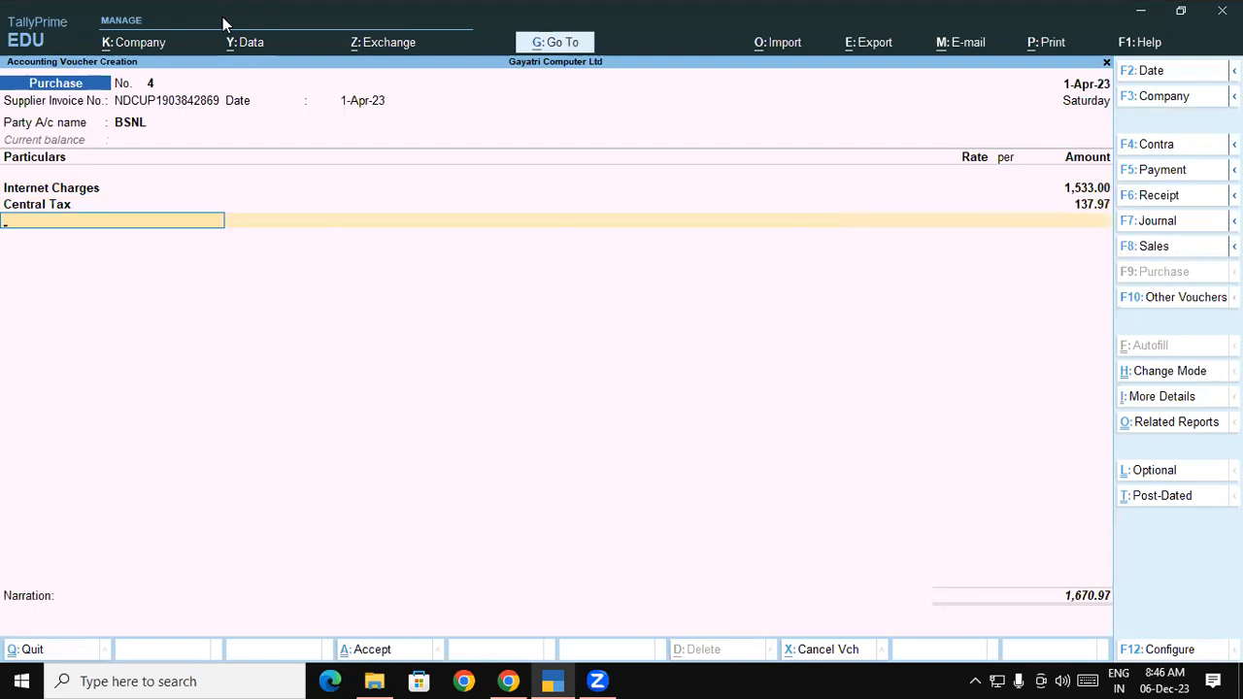
pyautogui.write('St')
pyautogui.press('Return')
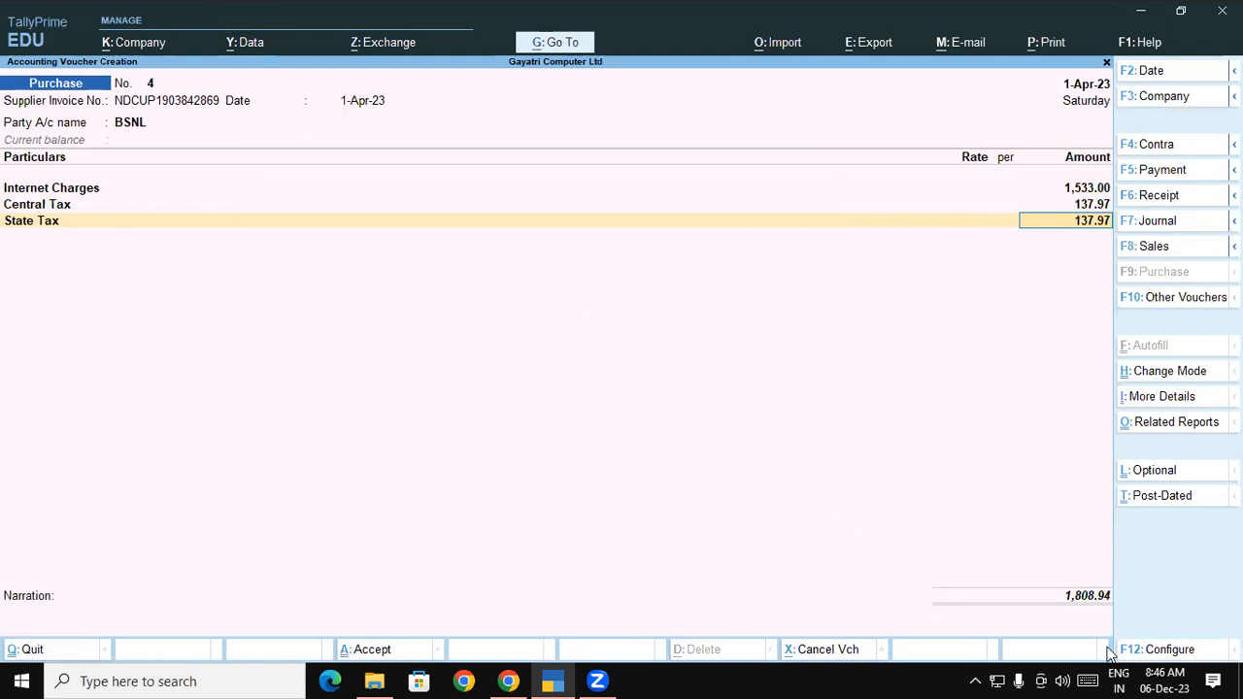
# Set Provide Amount Inclusive of Tax for Ledgers to Yes
pyautogui.click(1157, 656)
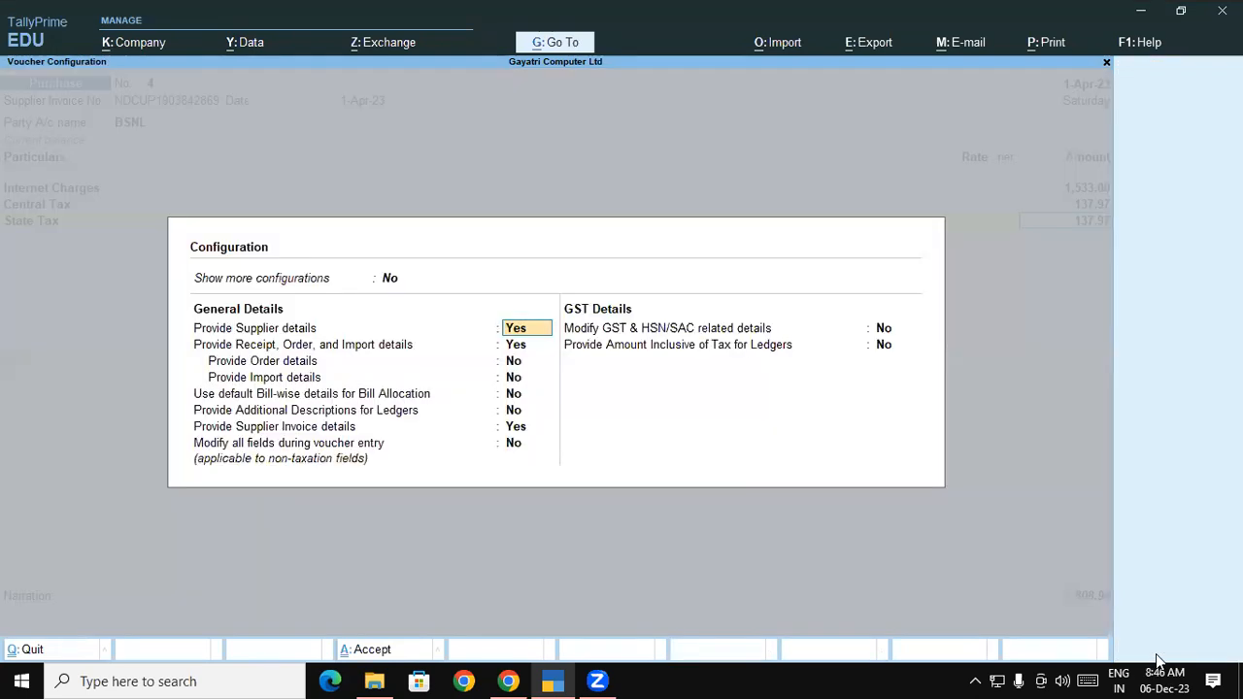
pyautogui.click(657, 350)
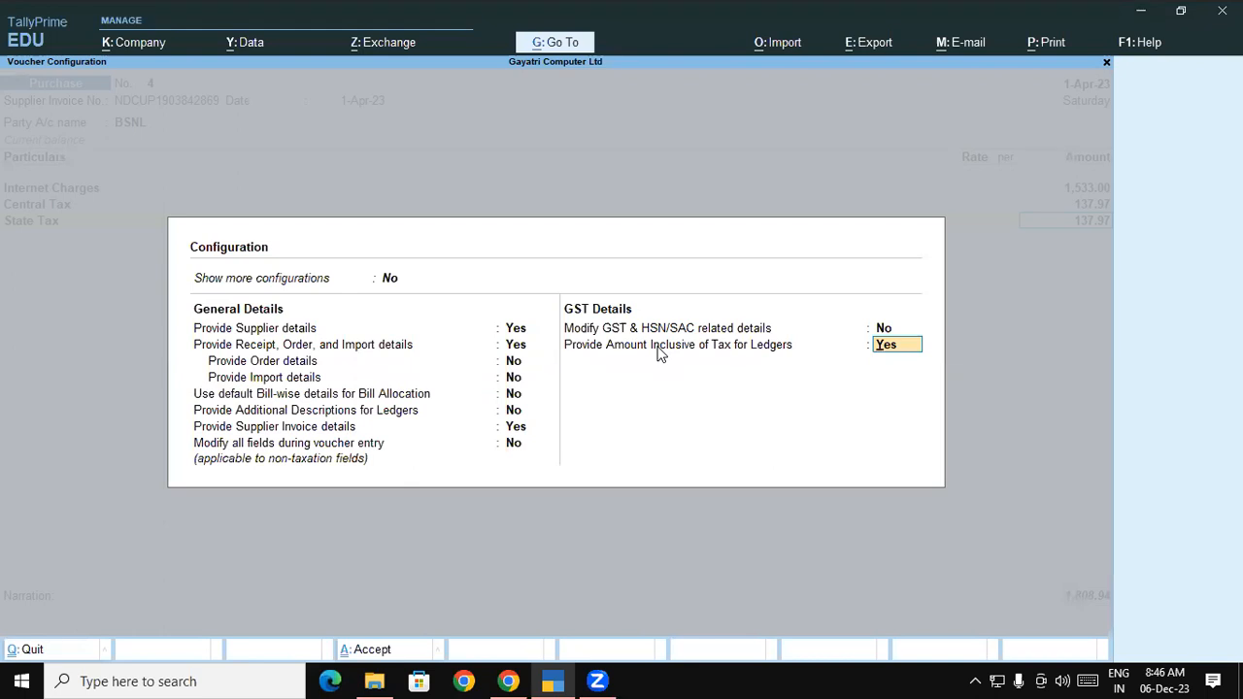
pyautogui.press('Return')
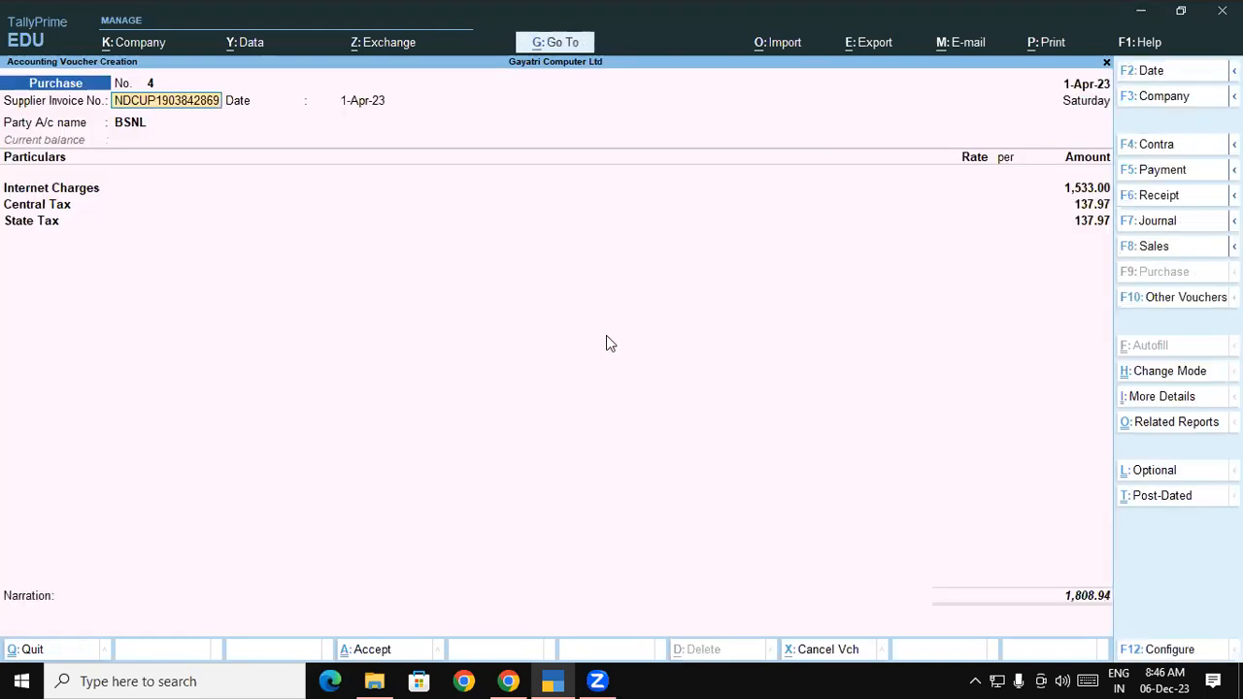
# Re-enter Internet Charges as GST-inclusive 1533, giving 1,299.15 plus 116.92 each tax
pyautogui.click(71, 183)
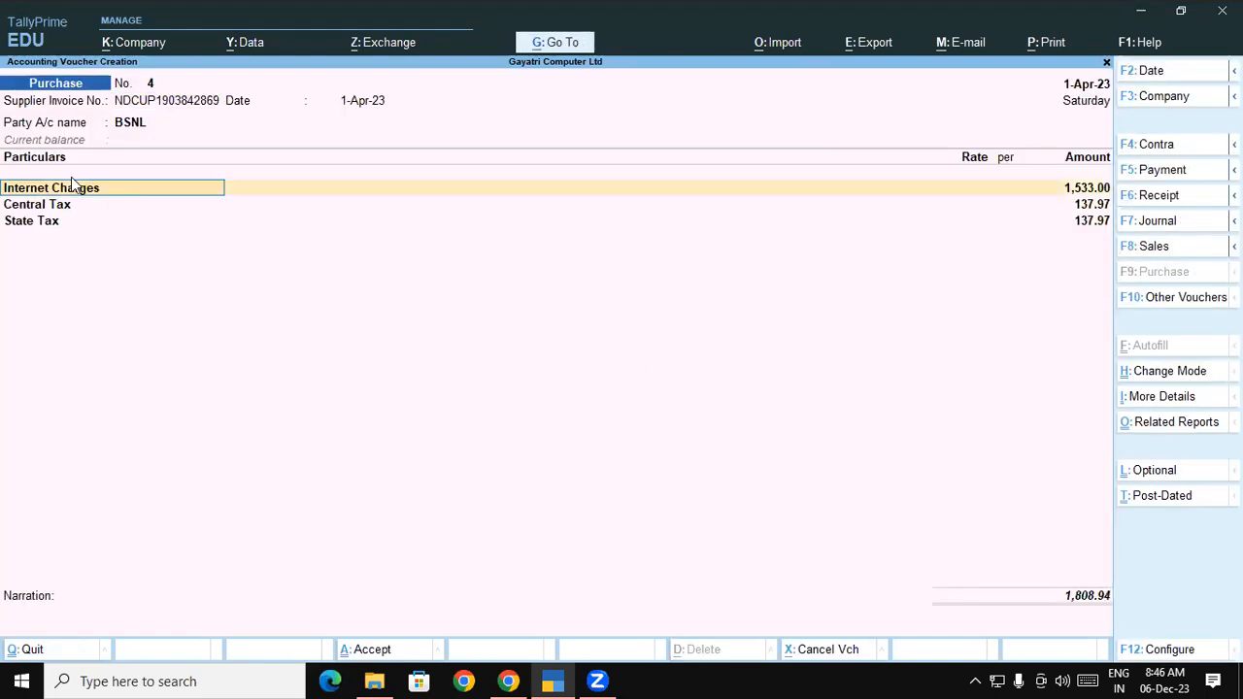
pyautogui.press('Return')
pyautogui.write('1')
pyautogui.write('533')
pyautogui.press('Return')
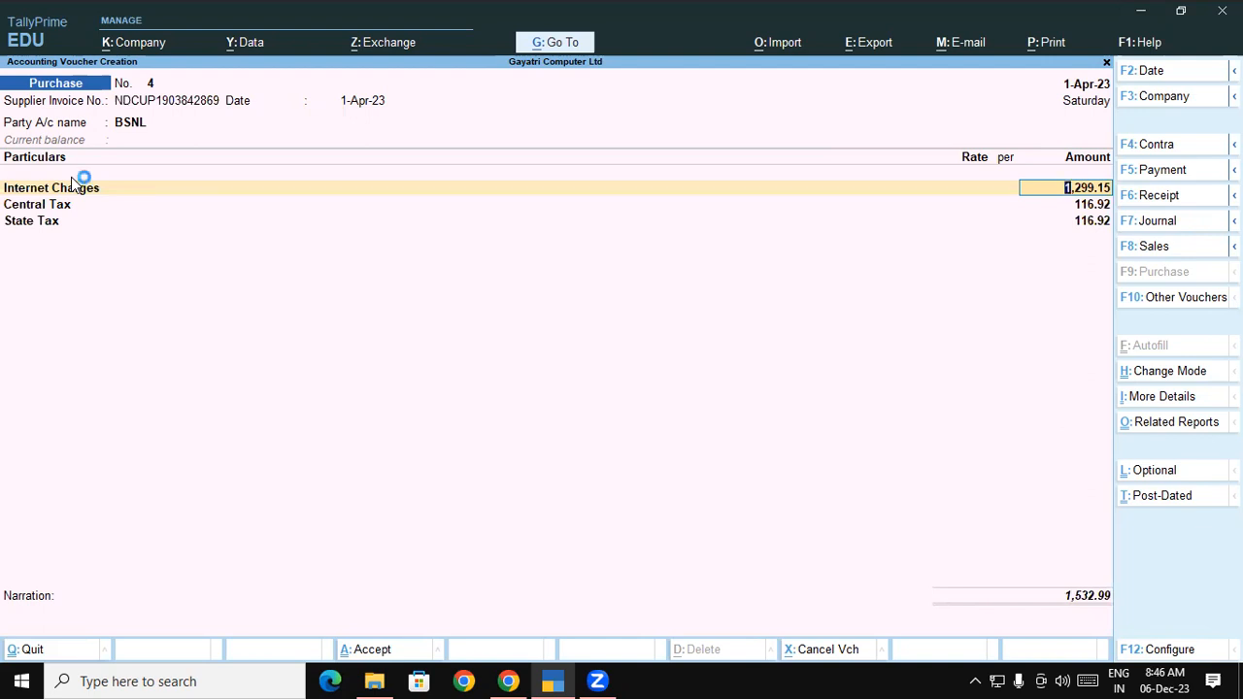
pyautogui.press('super+plus')
# Discard the current voucher and start a new one with the invoice number and party BSNL
pyautogui.press('Escape')
pyautogui.press('Escape')
pyautogui.press('Return')
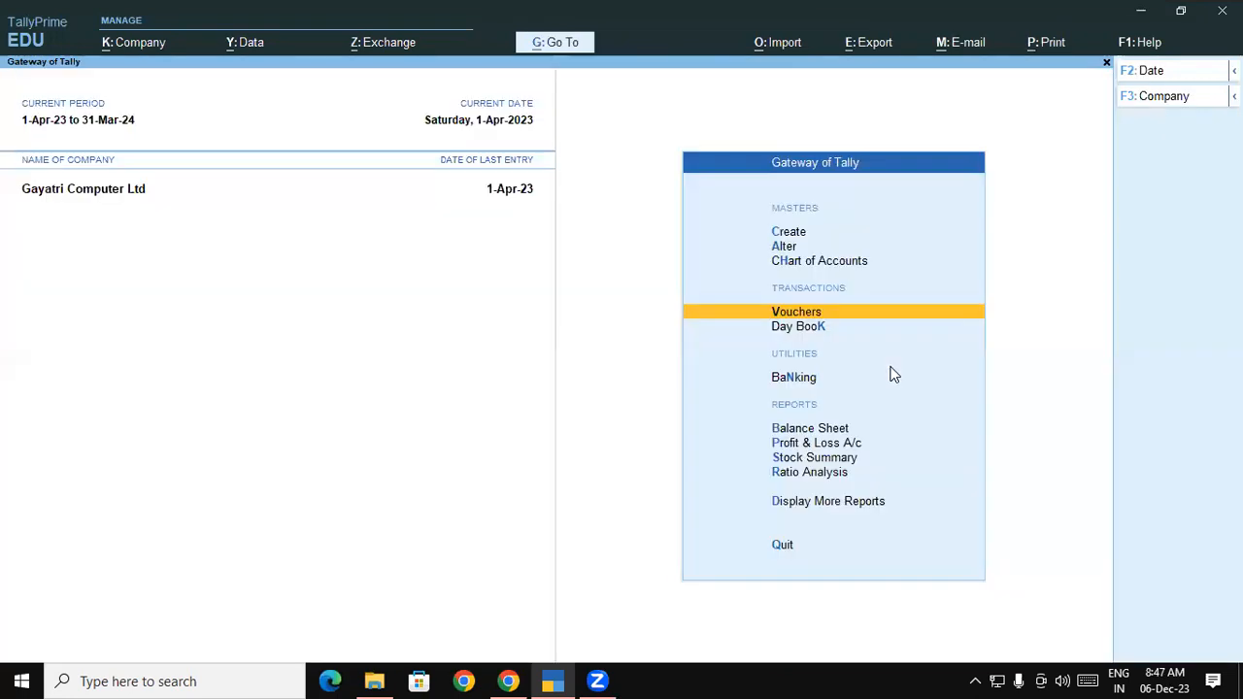
pyautogui.click(819, 315)
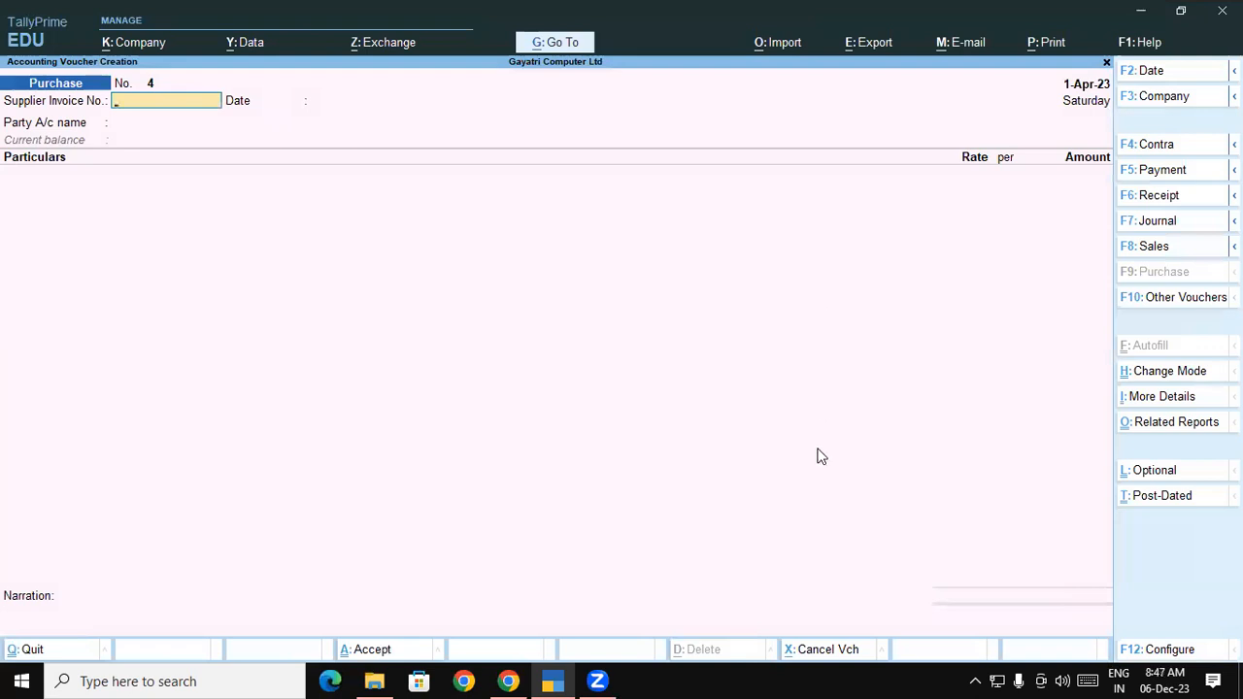
pyautogui.hotkey('ctrl', 'v')
pyautogui.press('Return')
pyautogui.press('Return')
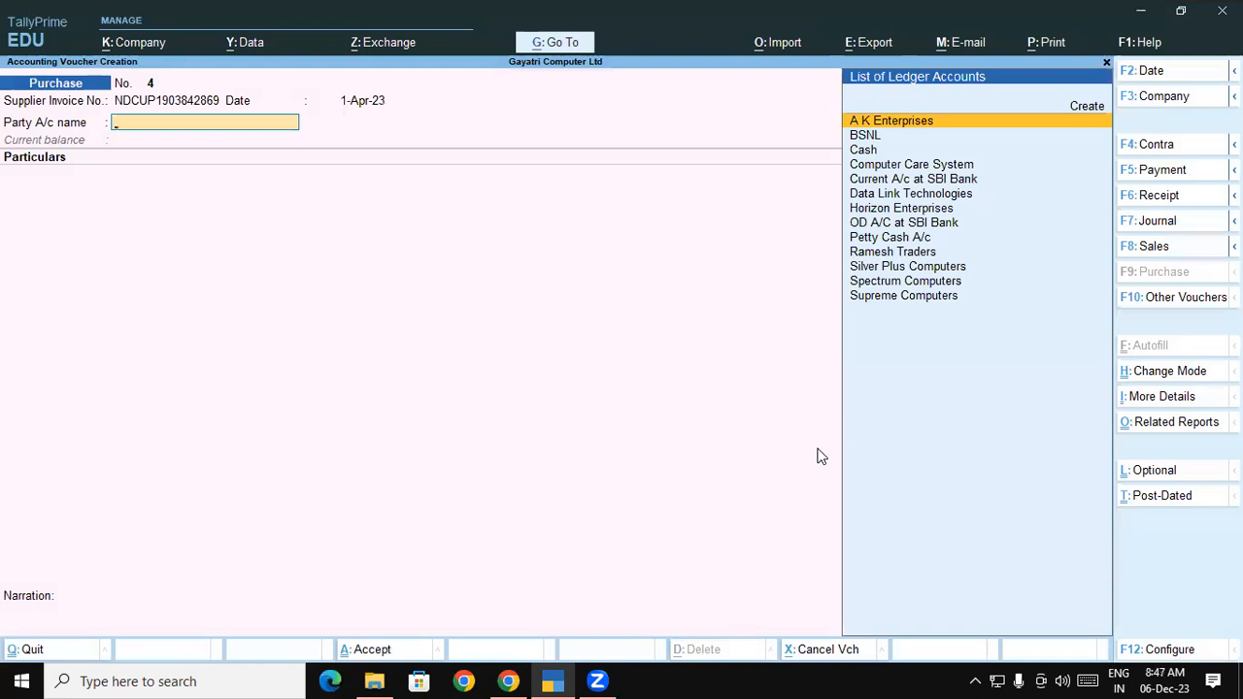
pyautogui.write('Bs')
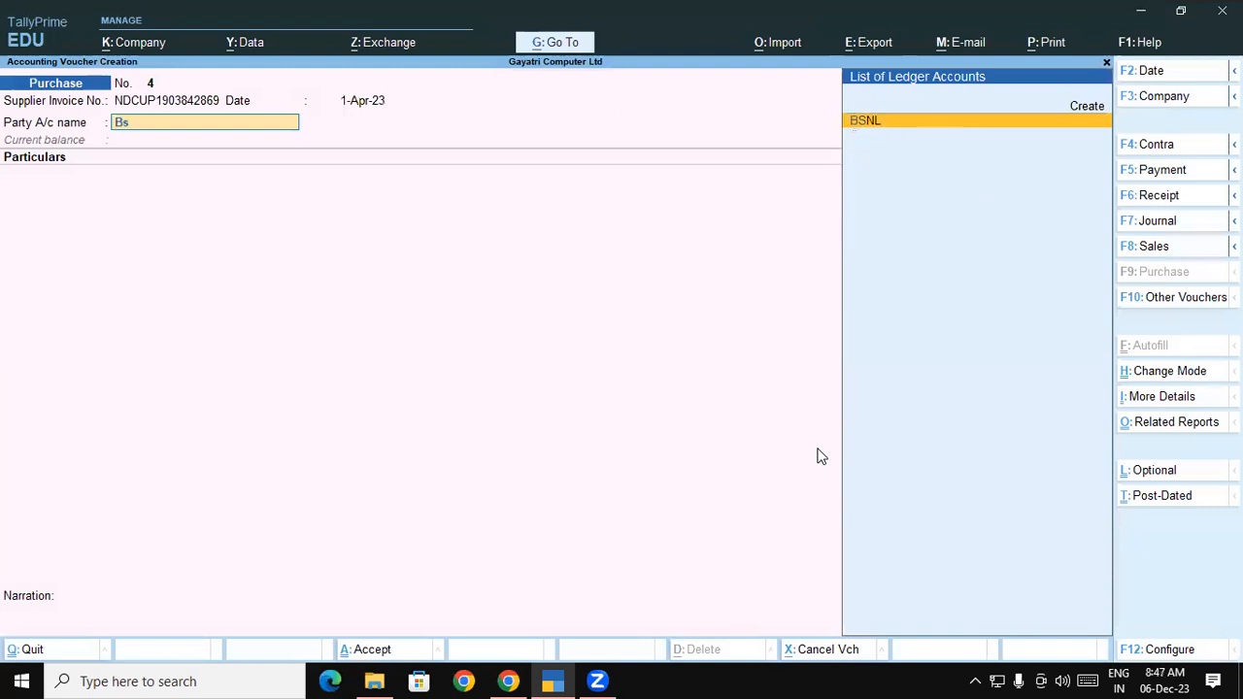
pyautogui.press('Return')
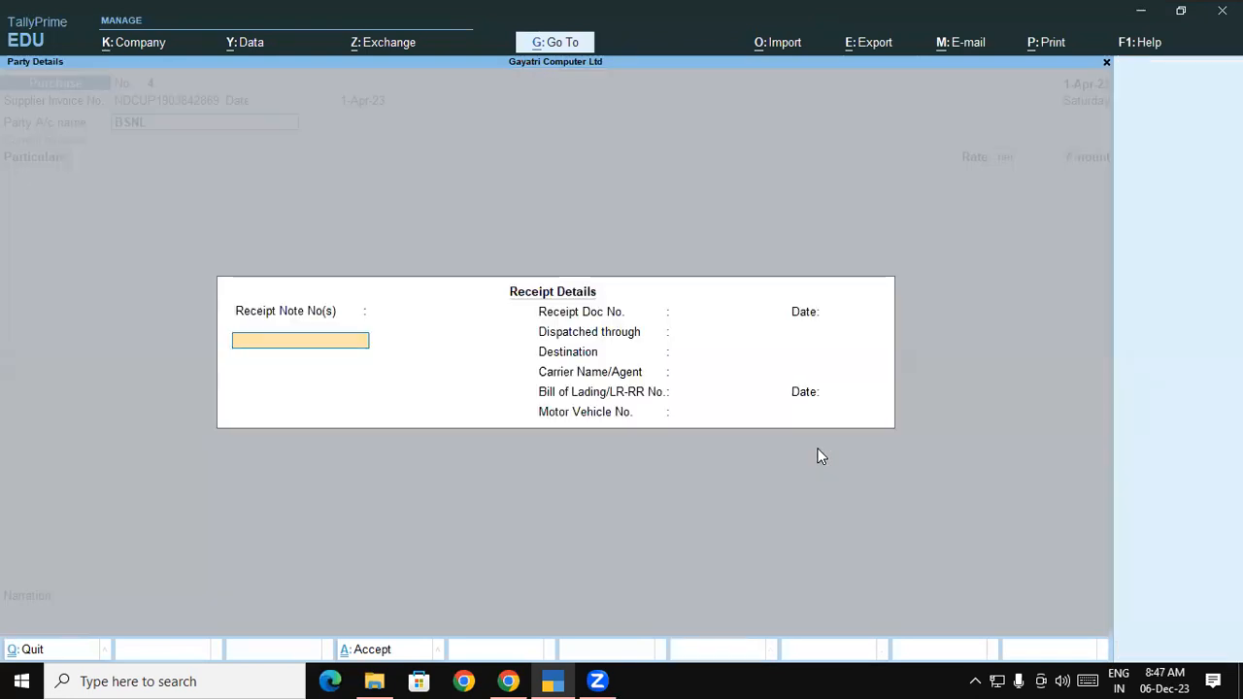
pyautogui.hotkey('ctrl', 'a')
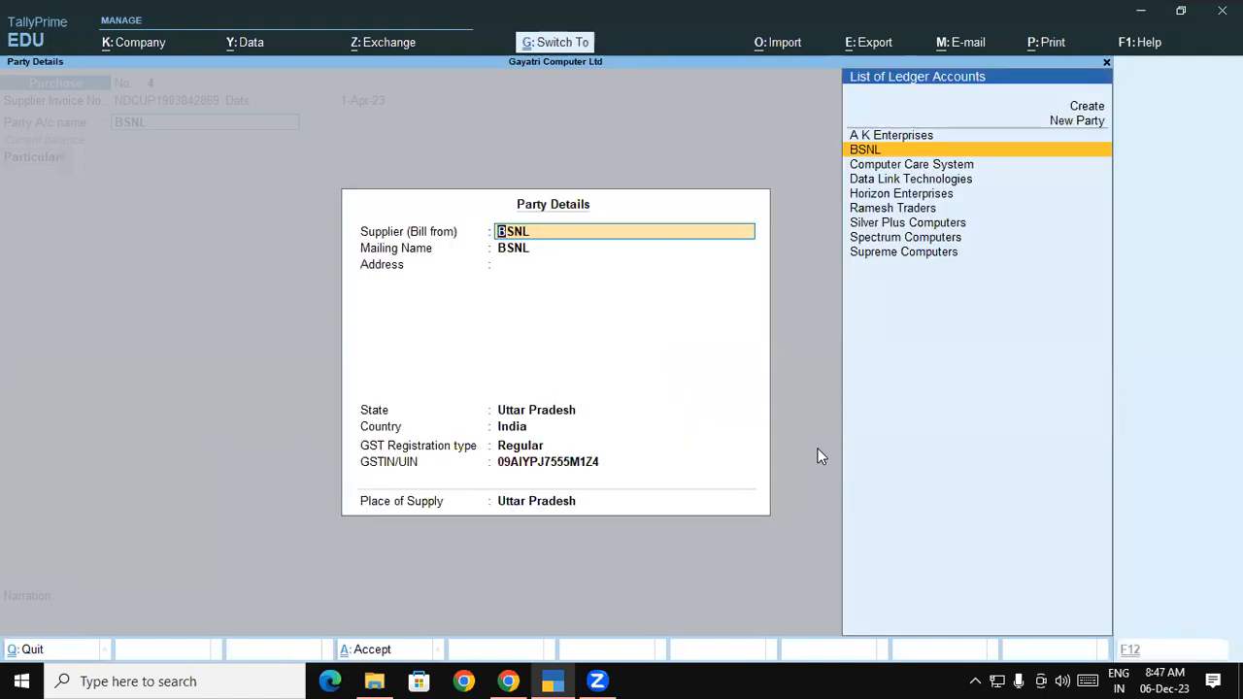
pyautogui.hotkey('ctrl', 'a')
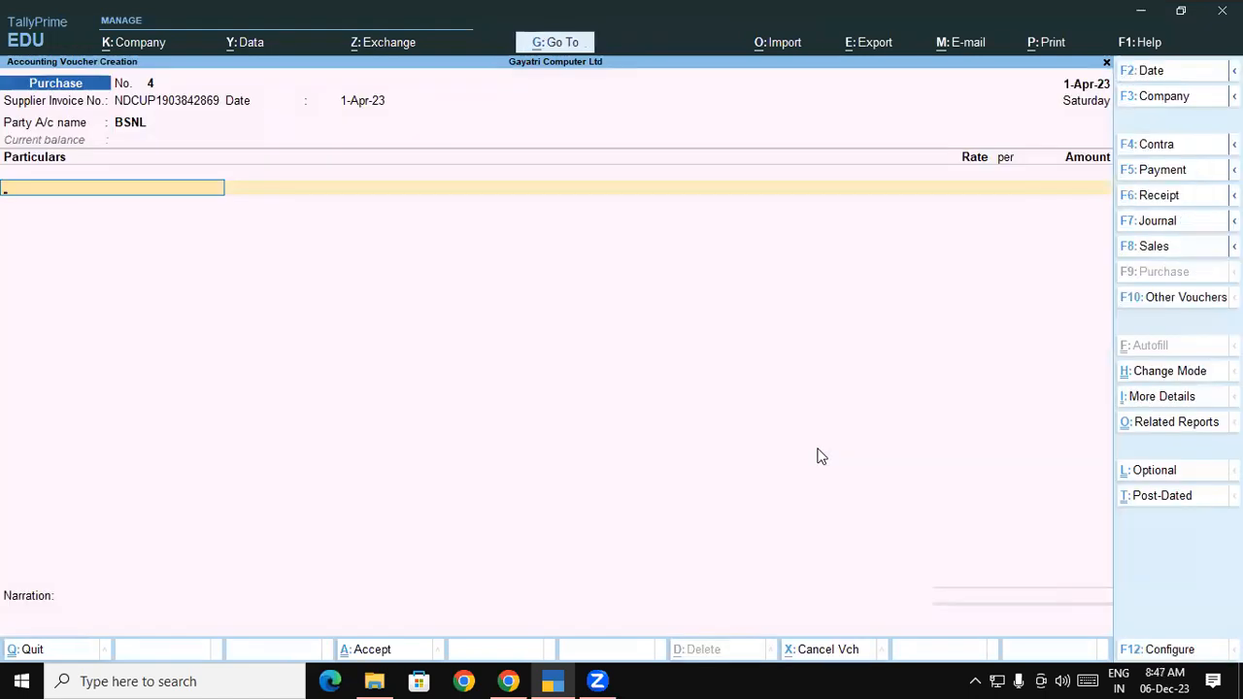
# Enter Internet Charges at 1533 tax-inclusive, adding Central Tax and State Tax lines of 116.92 each
pyautogui.write('In')
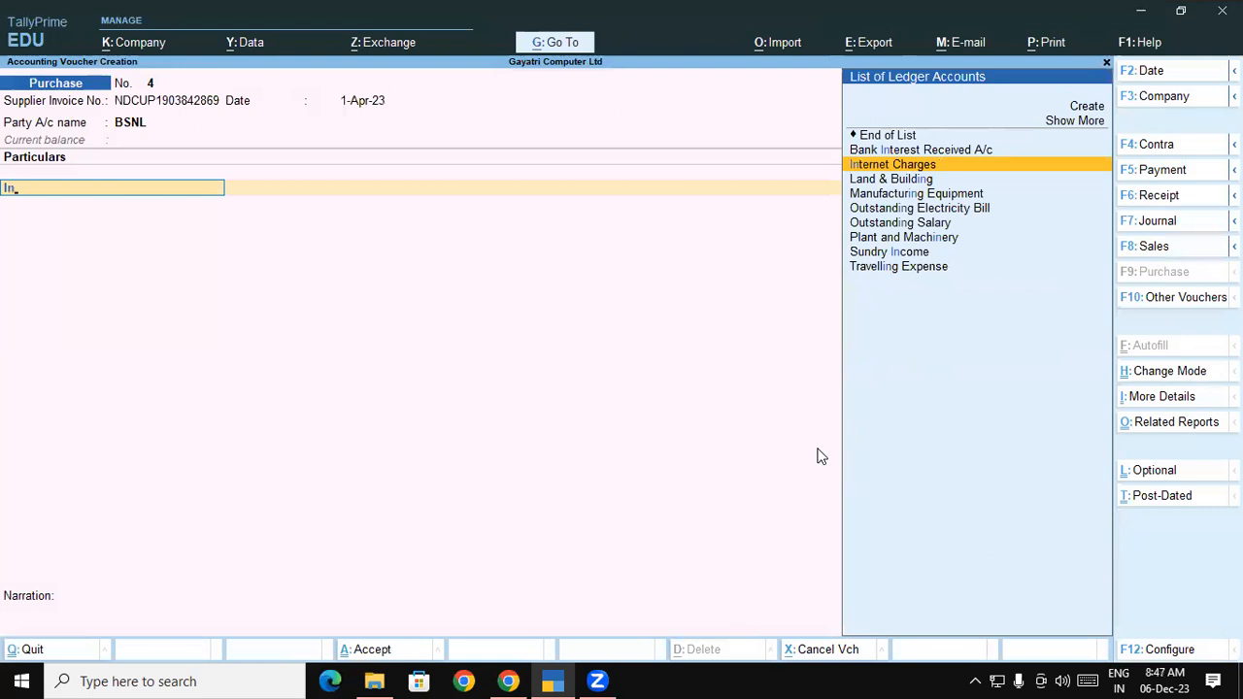
pyautogui.press('Return')
pyautogui.write('1533')
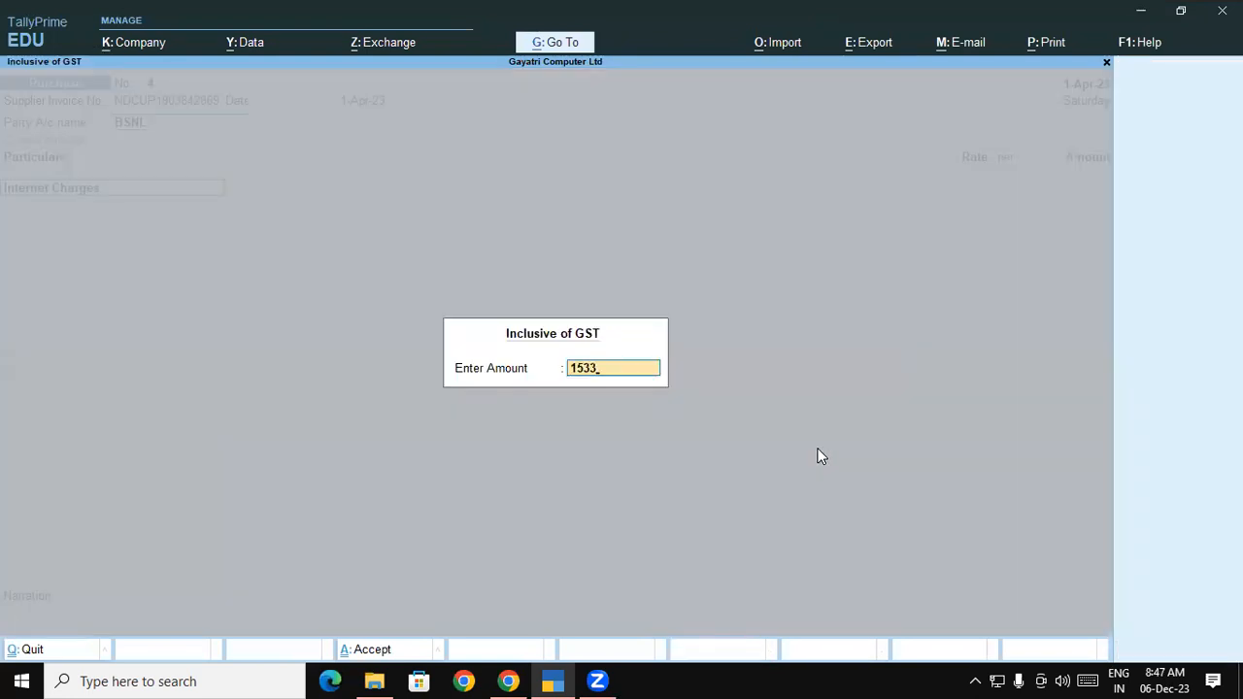
pyautogui.press('Return')
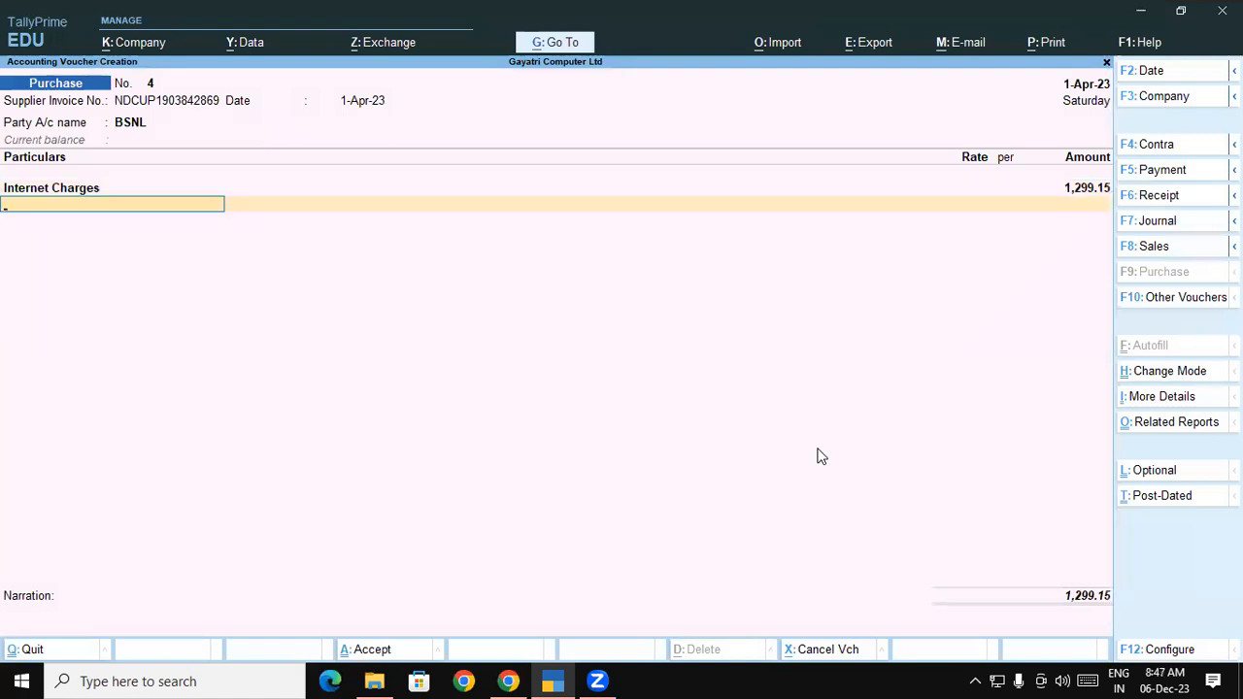
pyautogui.press('Return')
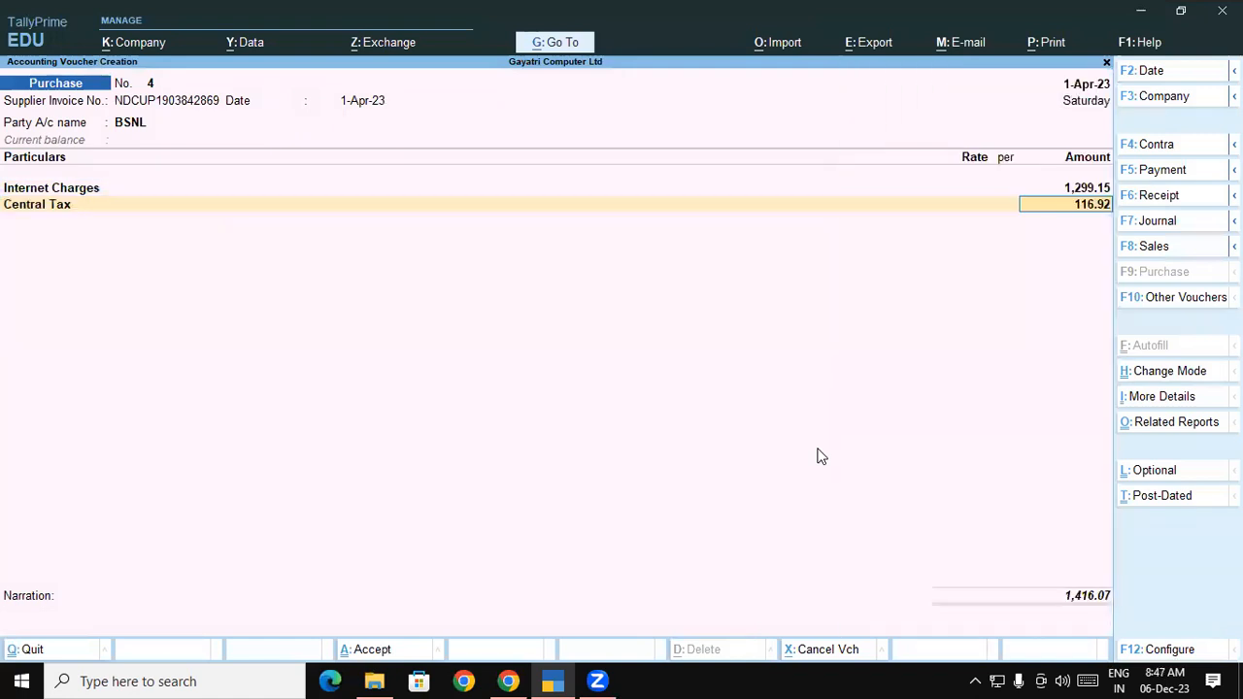
pyautogui.press('Return')
pyautogui.write('St')
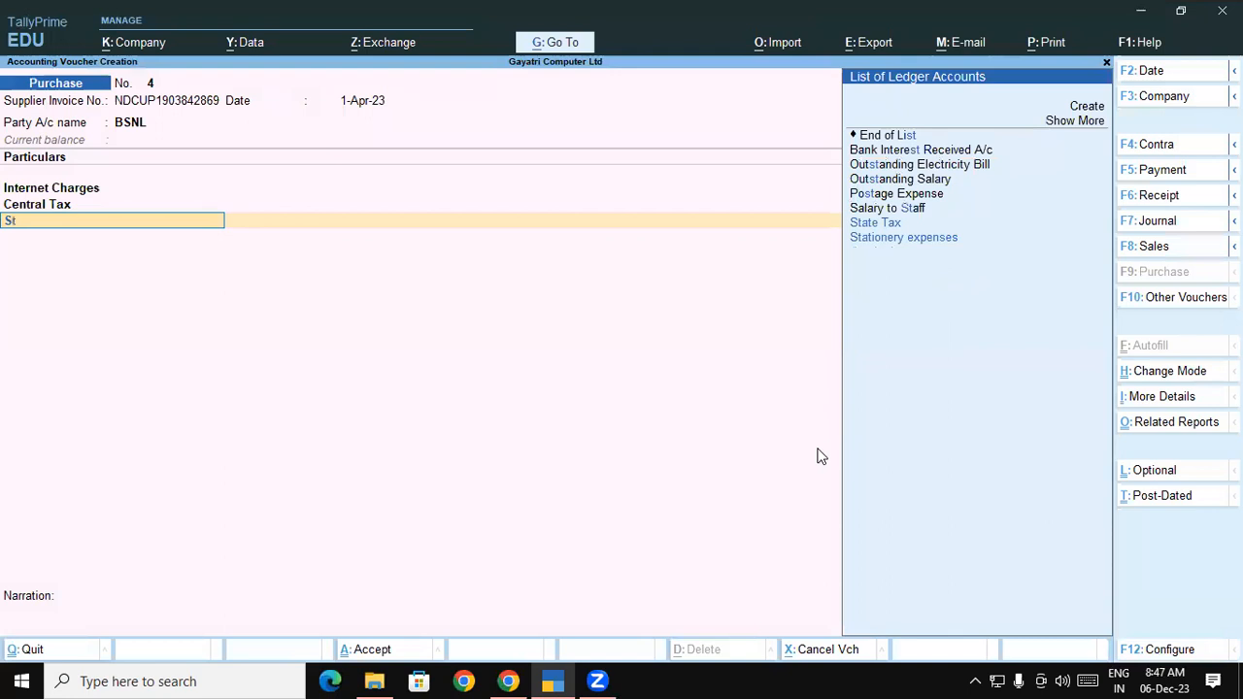
pyautogui.press('Return')
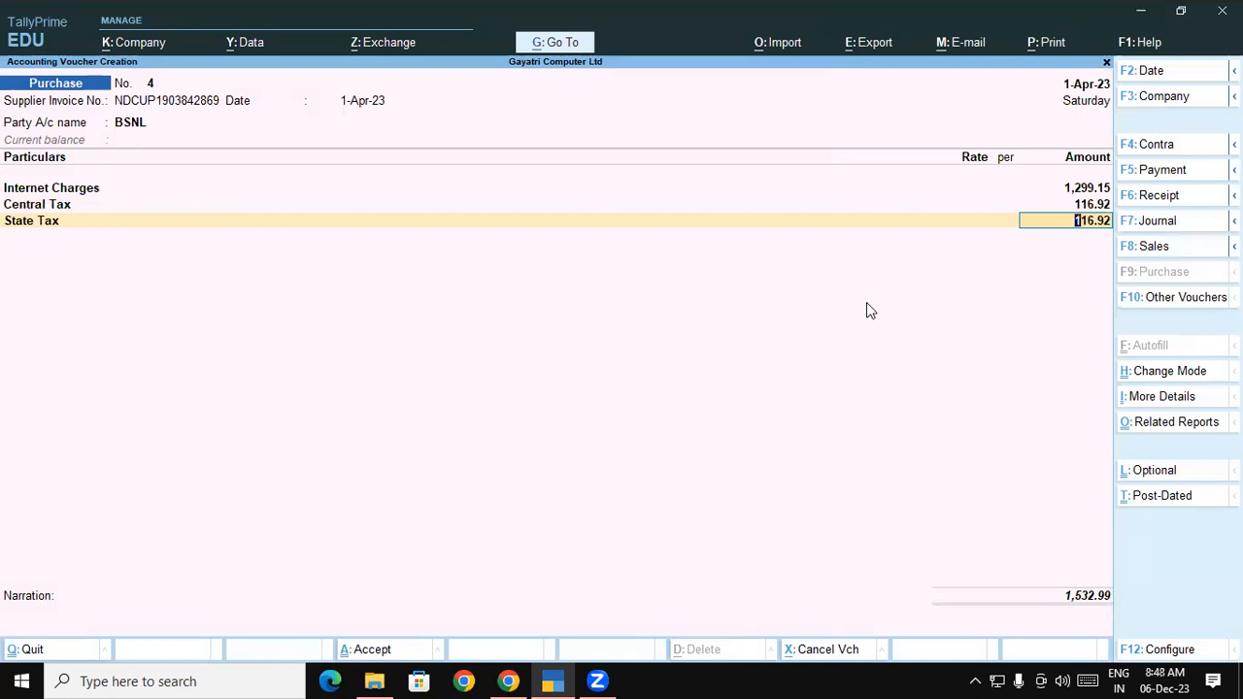
pyautogui.click(872, 42)
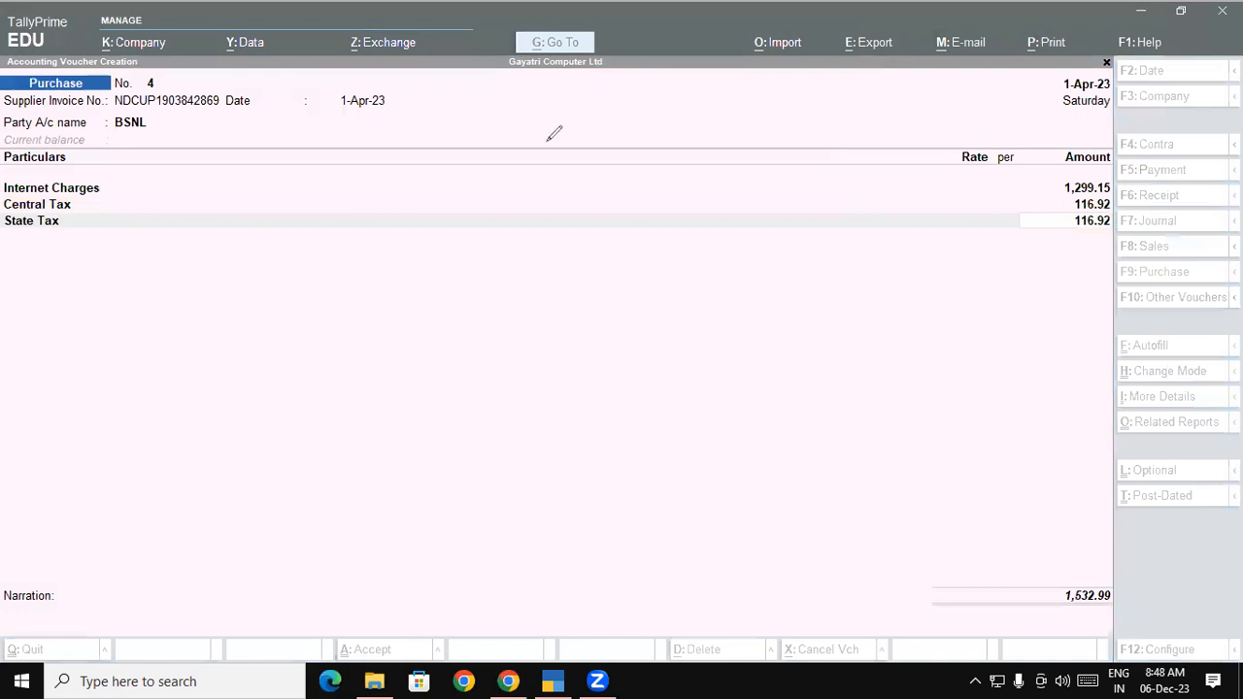
pyautogui.moveTo(530, 109)
pyautogui.mouseDown()
pyautogui.moveTo(586, 136)
pyautogui.moveTo(610, 115)
pyautogui.moveTo(637, 114)
pyautogui.mouseUp()
pyautogui.moveTo(637, 74); pyautogui.dragTo(666, 115)
pyautogui.moveTo(587, 181); pyautogui.dragTo(678, 125)
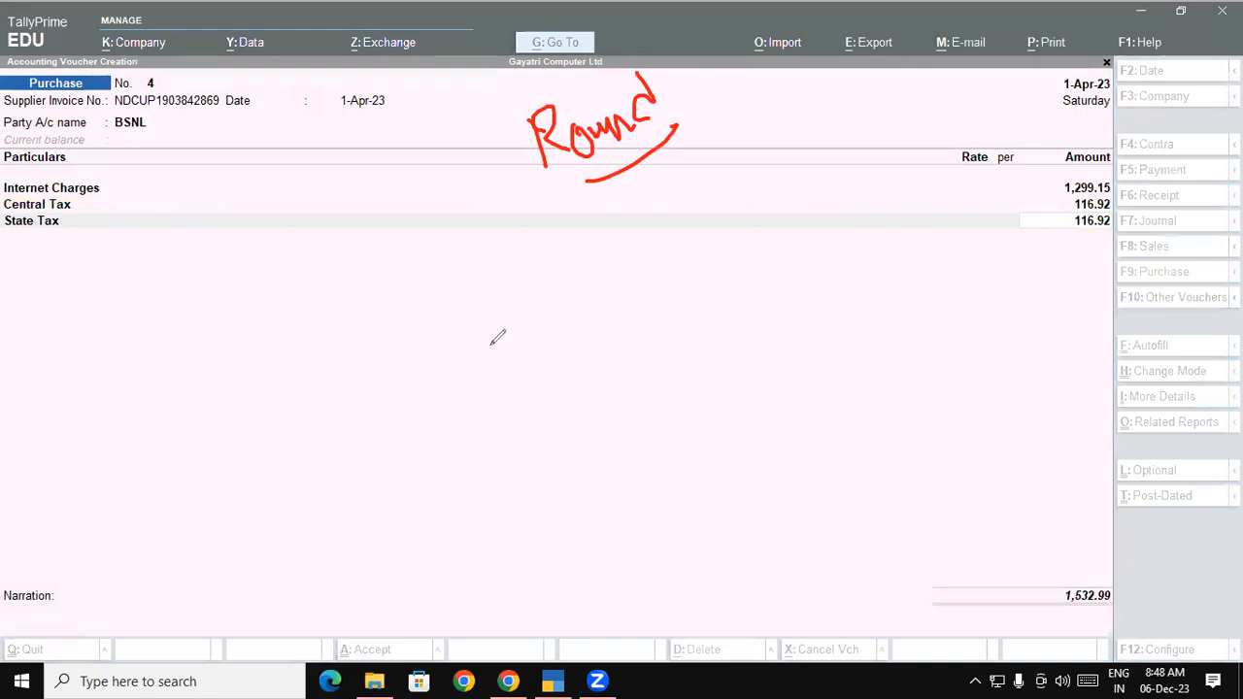
pyautogui.moveTo(485, 301)
pyautogui.mouseDown()
pyautogui.moveTo(507, 331)
pyautogui.moveTo(546, 286)
pyautogui.mouseUp()
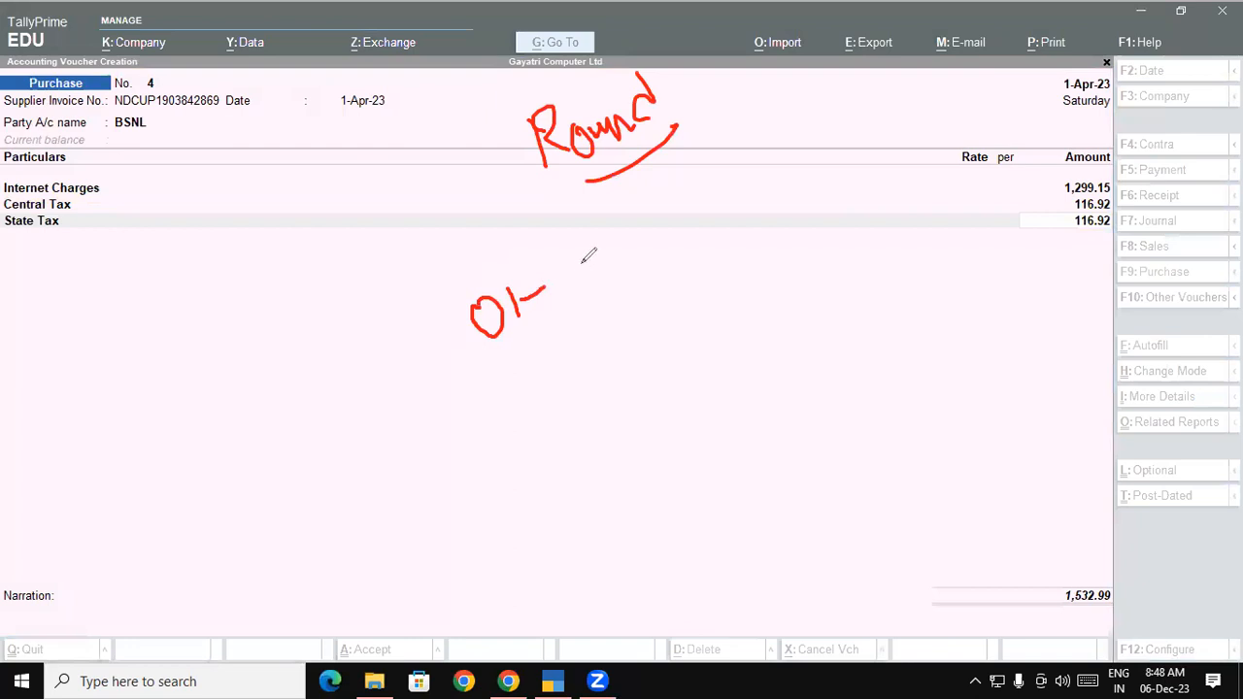
pyautogui.moveTo(589, 239)
pyautogui.mouseDown()
pyautogui.moveTo(592, 266)
pyautogui.moveTo(624, 227)
pyautogui.moveTo(608, 262)
pyautogui.mouseUp()
pyautogui.moveTo(530, 341); pyautogui.dragTo(618, 264)
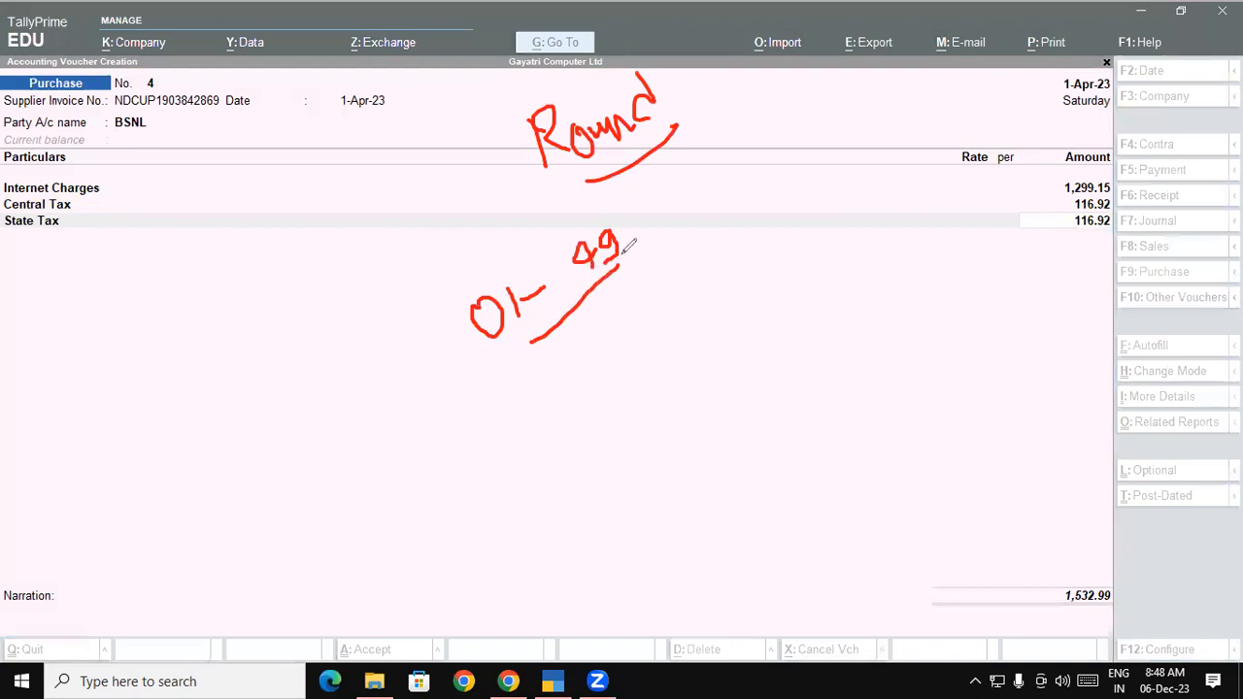
pyautogui.moveTo(670, 219); pyautogui.dragTo(692, 197)
pyautogui.click(164, 269)
pyautogui.moveTo(163, 269); pyautogui.dragTo(233, 275)
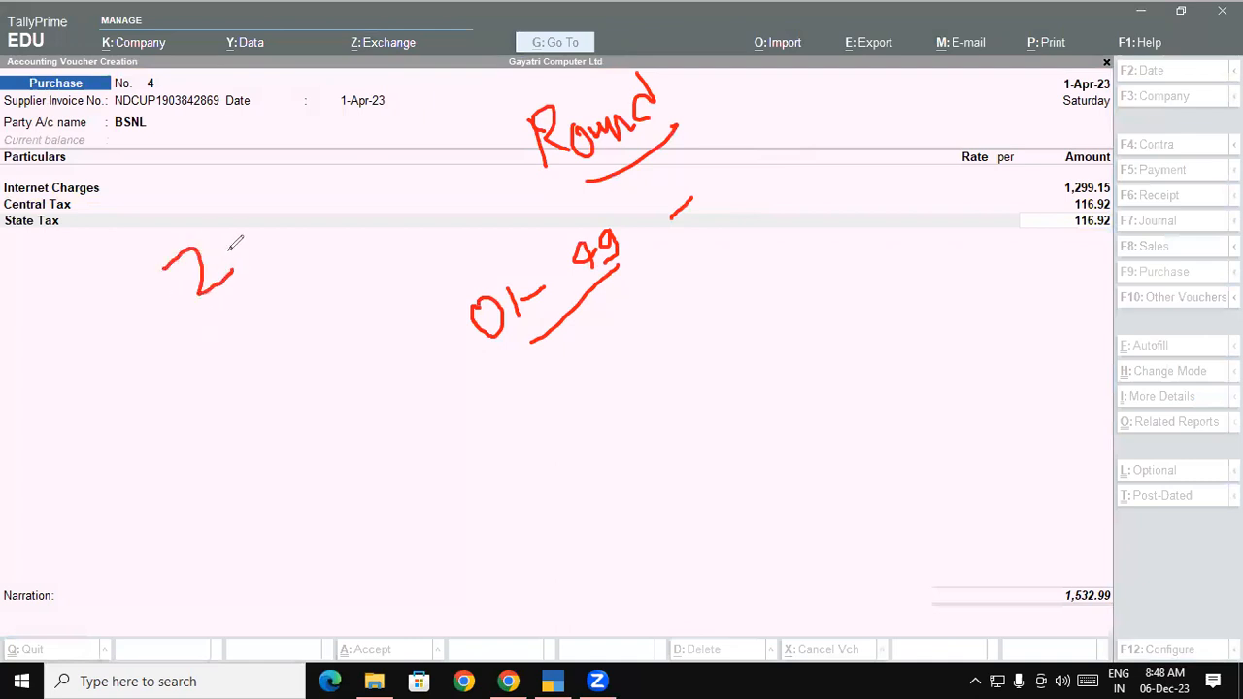
pyautogui.moveTo(244, 233)
pyautogui.mouseDown()
pyautogui.moveTo(258, 255)
pyautogui.moveTo(253, 227)
pyautogui.moveTo(288, 235)
pyautogui.moveTo(309, 205)
pyautogui.mouseUp()
pyautogui.click(295, 212)
pyautogui.moveTo(342, 163)
pyautogui.mouseDown()
pyautogui.moveTo(342, 199)
pyautogui.moveTo(374, 152)
pyautogui.moveTo(375, 192)
pyautogui.mouseUp()
pyautogui.moveTo(291, 253); pyautogui.dragTo(377, 204)
pyautogui.moveTo(416, 144)
pyautogui.mouseDown()
pyautogui.moveTo(393, 162)
pyautogui.moveTo(408, 170)
pyautogui.mouseUp()
pyautogui.moveTo(194, 348)
pyautogui.mouseDown()
pyautogui.moveTo(186, 377)
pyautogui.moveTo(250, 363)
pyautogui.mouseUp()
pyautogui.moveTo(233, 322); pyautogui.dragTo(171, 393)
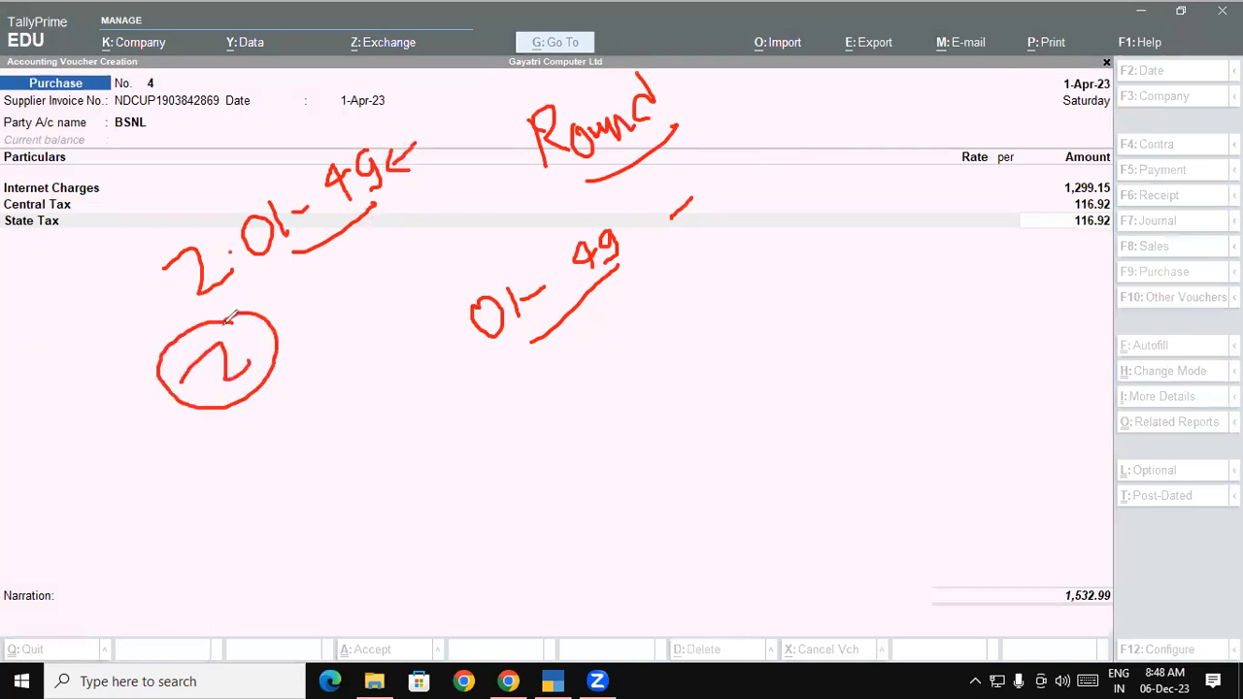
pyautogui.moveTo(227, 512)
pyautogui.mouseDown()
pyautogui.moveTo(278, 475)
pyautogui.moveTo(306, 408)
pyautogui.moveTo(301, 427)
pyautogui.moveTo(323, 446)
pyautogui.moveTo(330, 406)
pyautogui.moveTo(386, 360)
pyautogui.moveTo(411, 350)
pyautogui.moveTo(427, 379)
pyautogui.mouseUp()
pyautogui.moveTo(392, 425); pyautogui.dragTo(326, 474)
pyautogui.moveTo(426, 390); pyautogui.dragTo(432, 381)
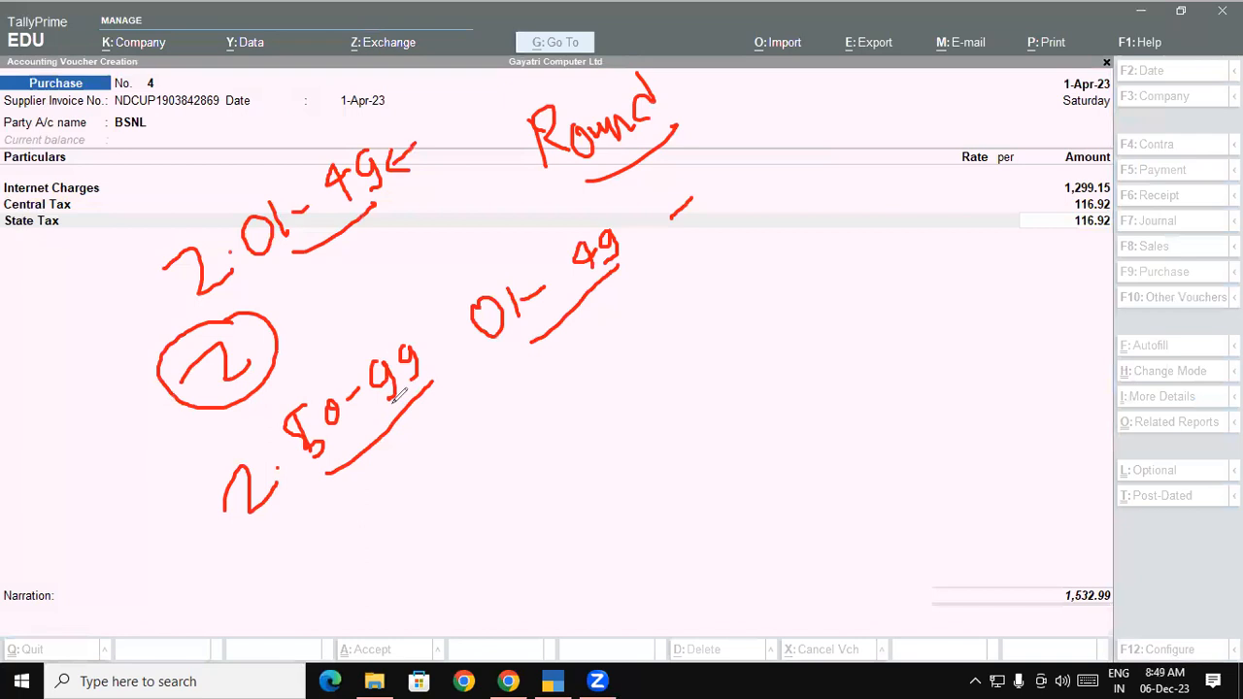
pyautogui.moveTo(284, 558); pyautogui.dragTo(342, 583)
pyautogui.click(354, 560)
pyautogui.moveTo(373, 495); pyautogui.dragTo(384, 516)
pyautogui.moveTo(406, 497)
pyautogui.mouseDown()
pyautogui.moveTo(418, 490)
pyautogui.moveTo(413, 507)
pyautogui.mouseUp()
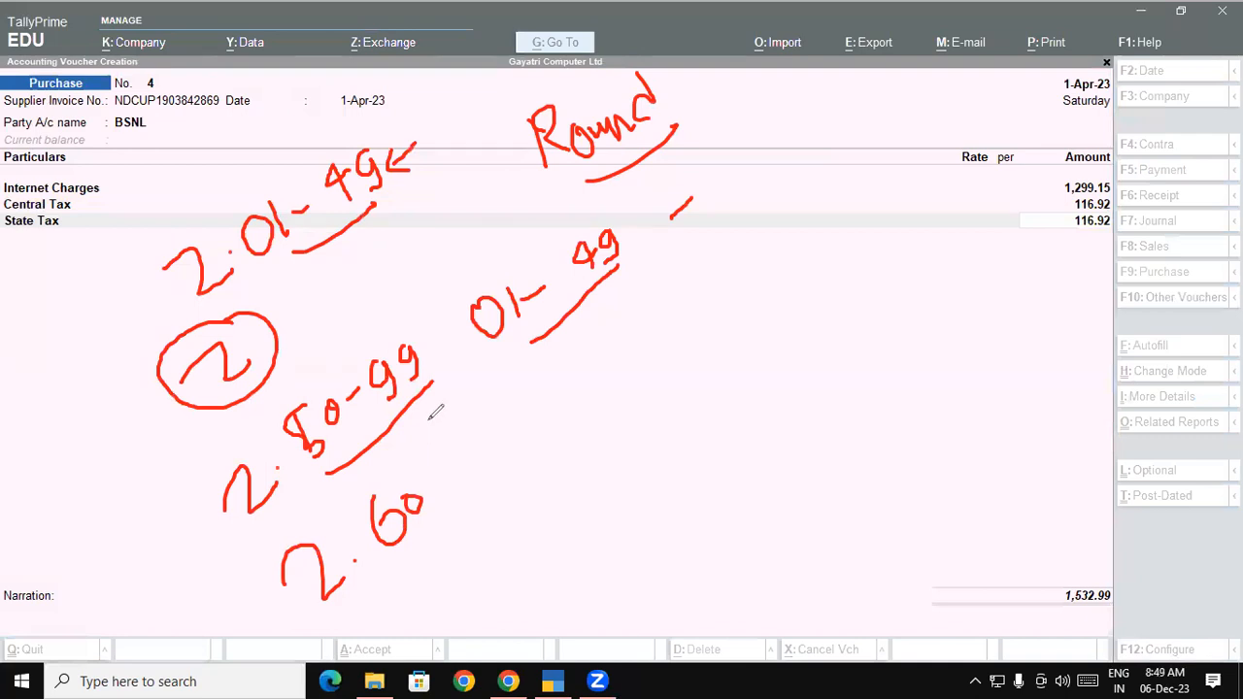
pyautogui.moveTo(428, 490)
pyautogui.mouseDown()
pyautogui.moveTo(472, 465)
pyautogui.moveTo(470, 476)
pyautogui.moveTo(563, 478)
pyautogui.mouseUp()
pyautogui.moveTo(542, 423); pyautogui.dragTo(582, 486)
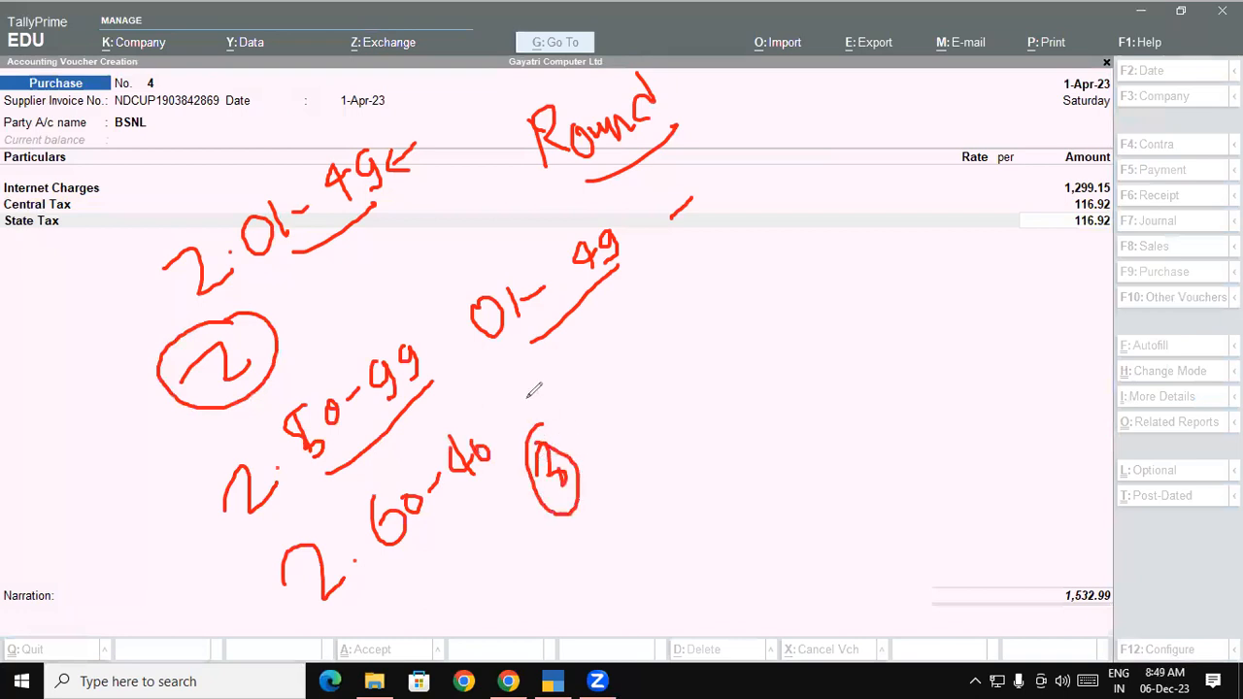
pyautogui.moveTo(825, 330)
pyautogui.mouseDown()
pyautogui.moveTo(818, 351)
pyautogui.moveTo(834, 330)
pyautogui.moveTo(859, 409)
pyautogui.mouseUp()
pyautogui.moveTo(887, 321); pyautogui.dragTo(905, 384)
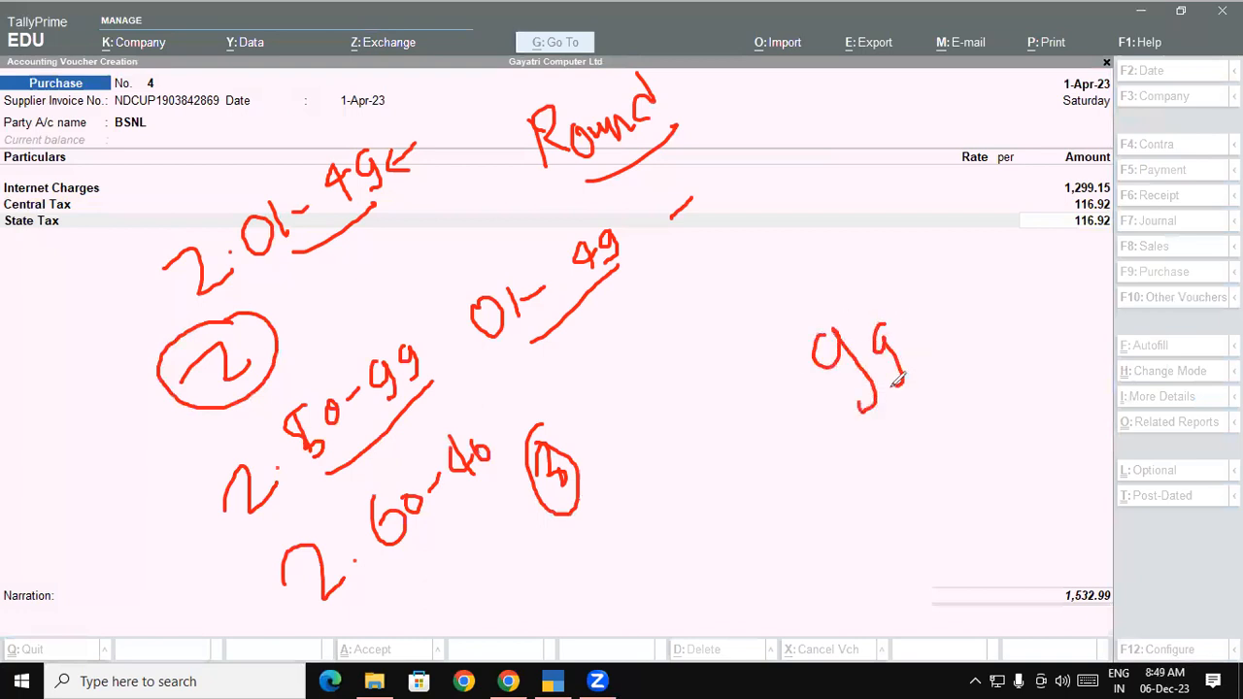
pyautogui.moveTo(925, 301); pyautogui.dragTo(958, 360)
pyautogui.moveTo(932, 342); pyautogui.dragTo(962, 331)
pyautogui.moveTo(960, 274); pyautogui.dragTo(994, 337)
pyautogui.moveTo(855, 520); pyautogui.dragTo(1020, 398)
pyautogui.moveTo(971, 468)
pyautogui.mouseDown()
pyautogui.moveTo(1005, 500)
pyautogui.moveTo(973, 470)
pyautogui.mouseUp()
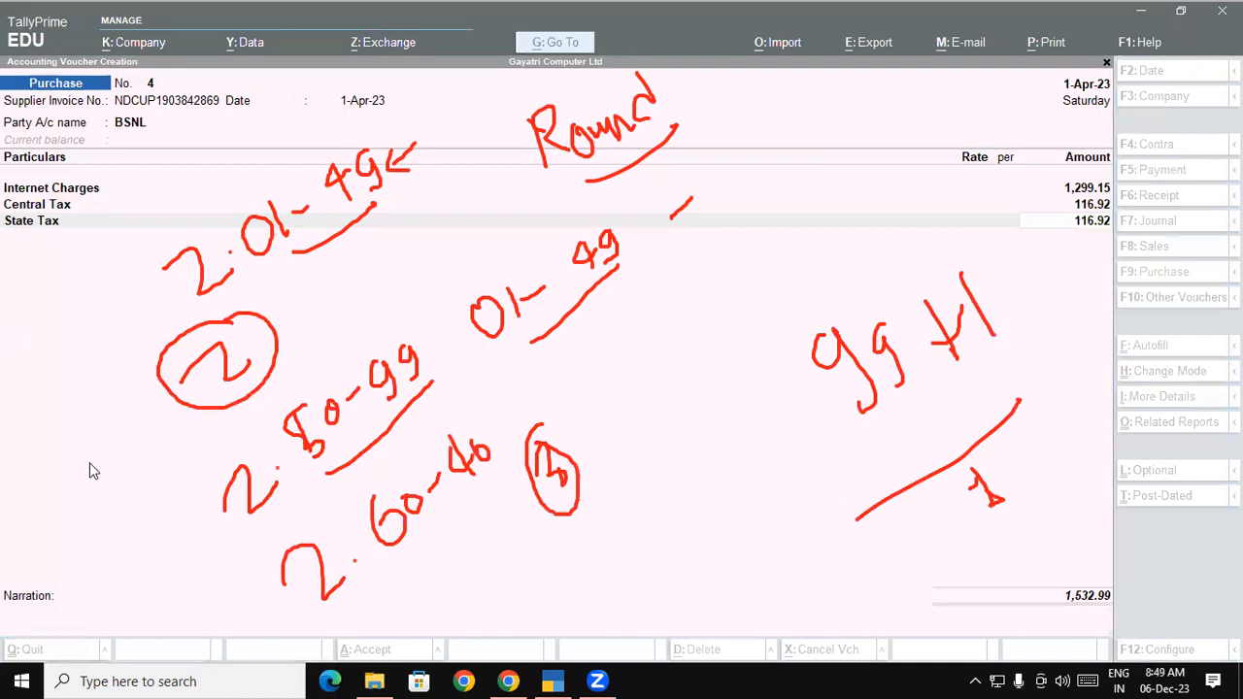
pyautogui.press('Escape')
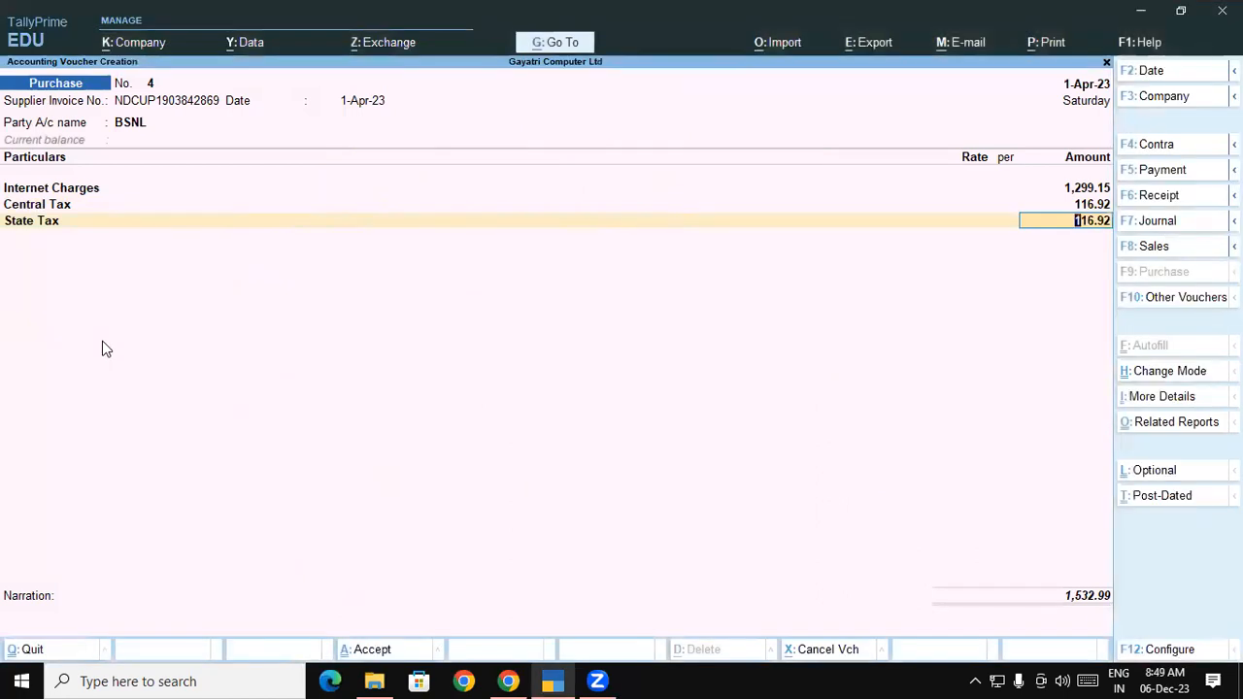
# On a new line, create a ledger named Round Off under Indirect Expenses as Invoice Rounding
pyautogui.press('Return')
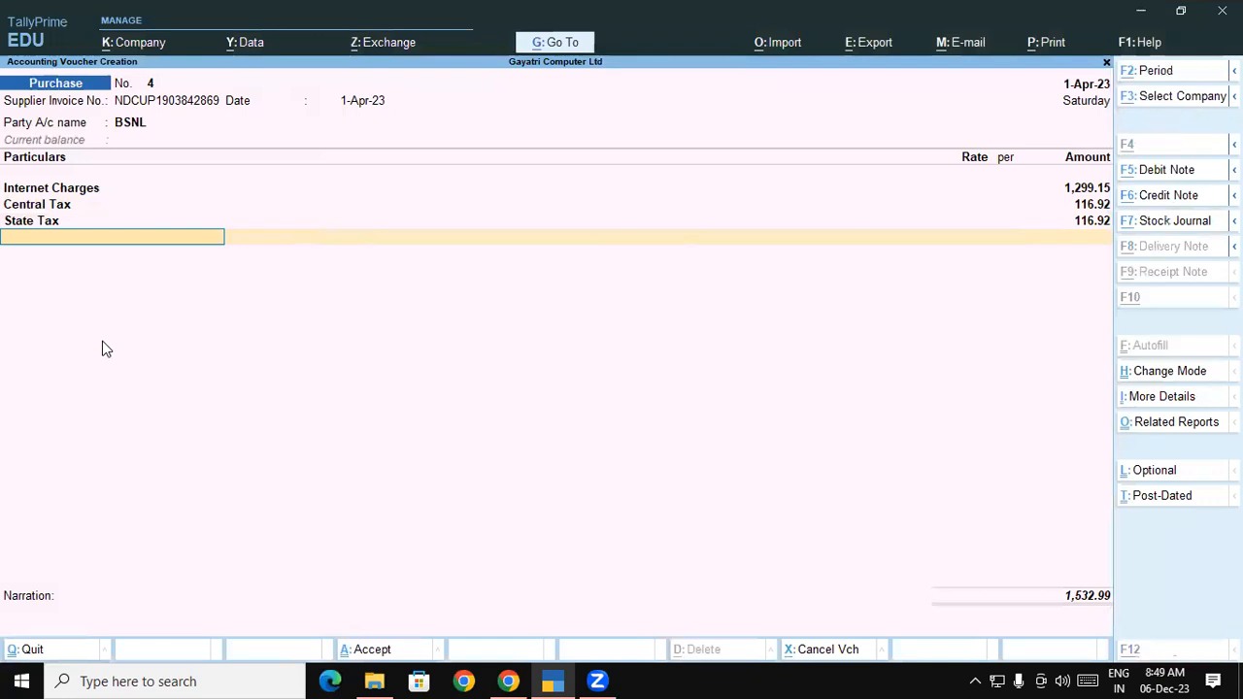
pyautogui.hotkey('alt', 'c')
pyautogui.write('Round Off')
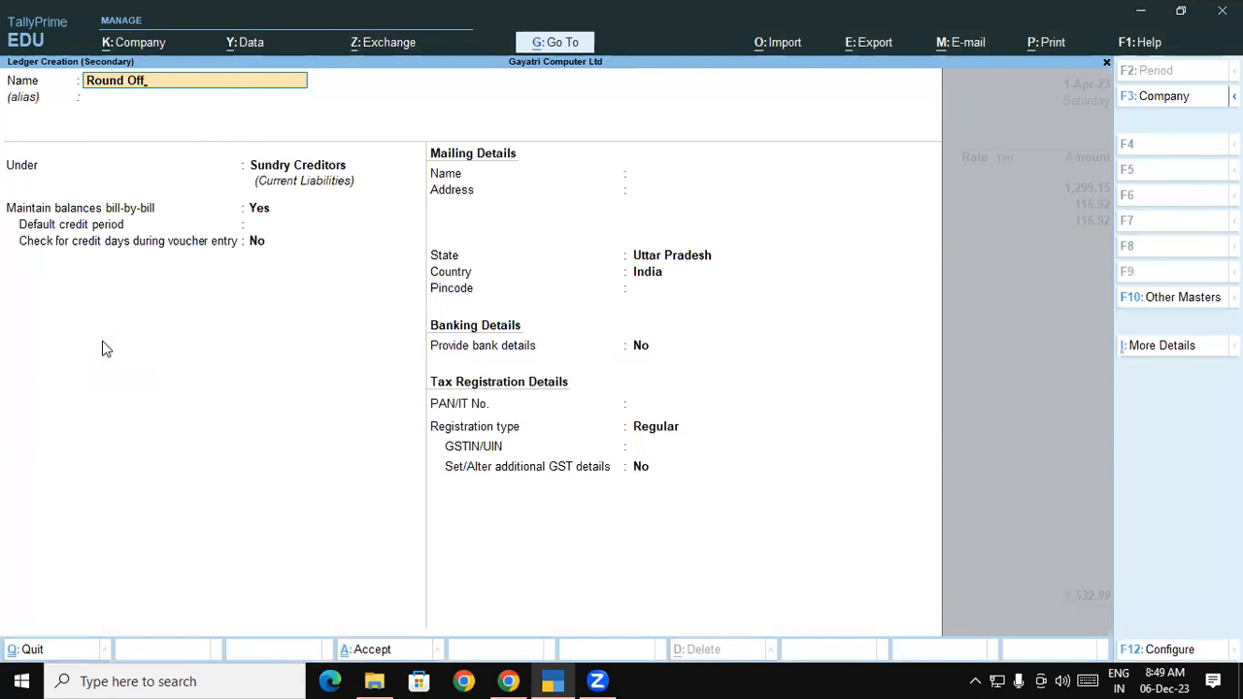
pyautogui.press('Return')
pyautogui.press('Return')
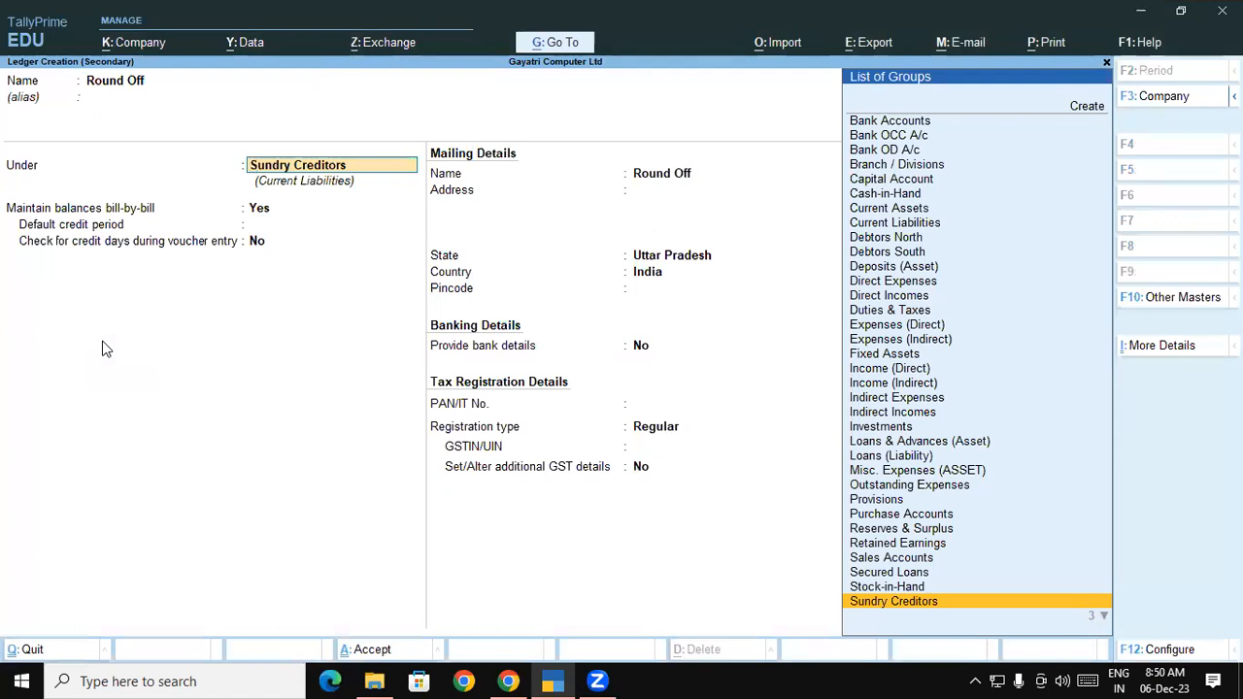
pyautogui.write('In')
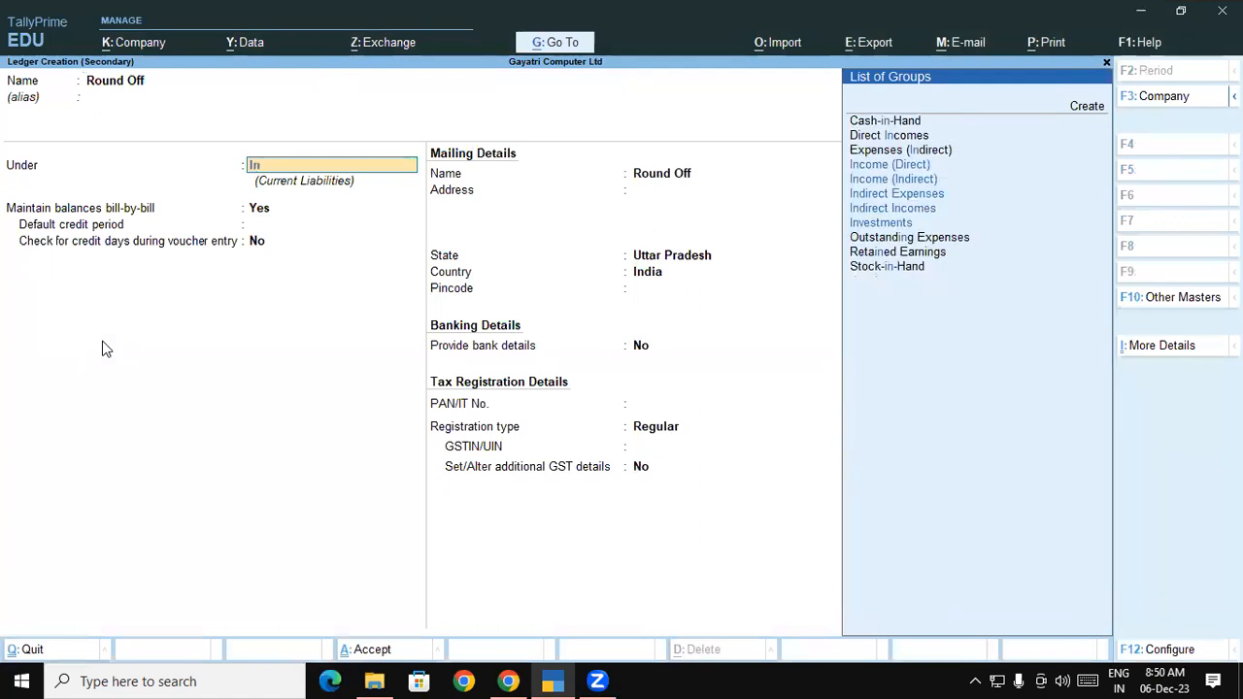
pyautogui.press('Down')
pyautogui.press('Down')
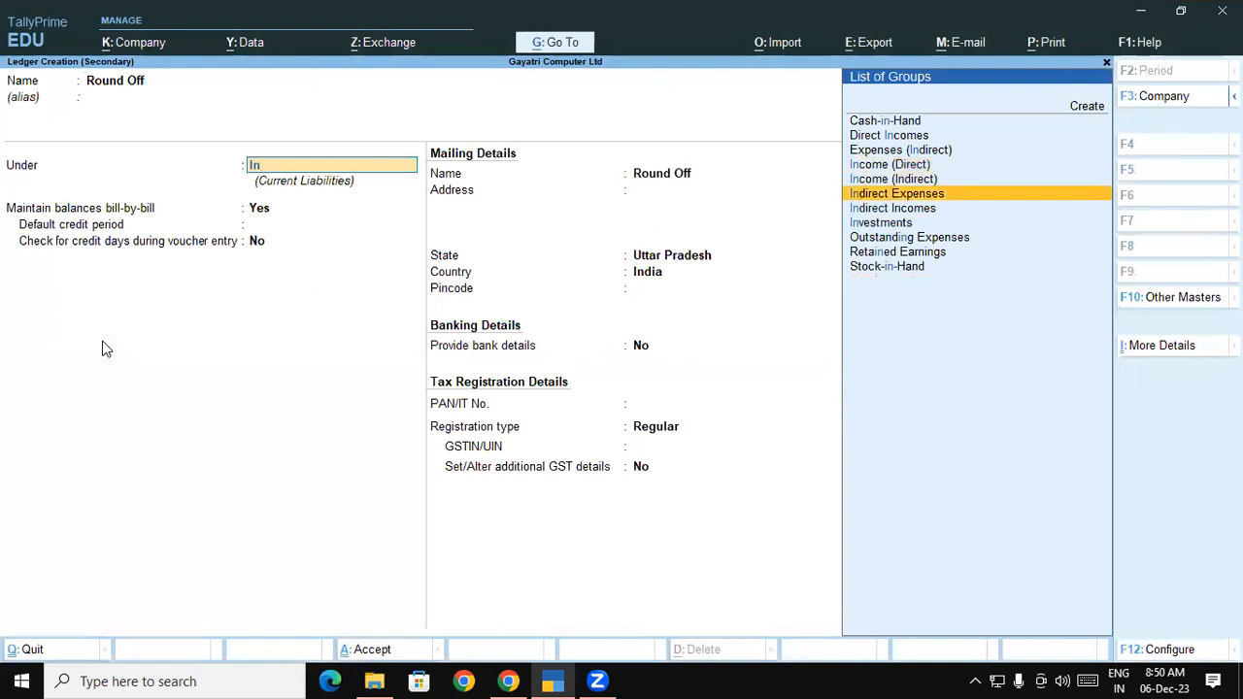
pyautogui.press('Return')
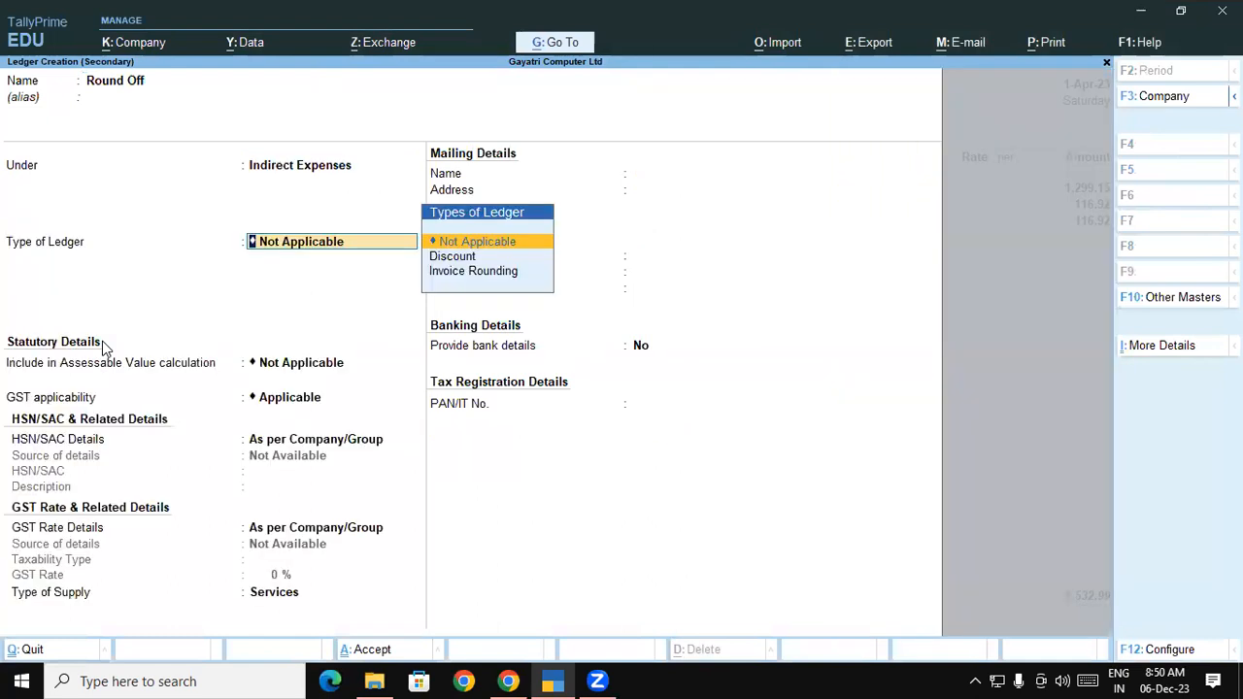
pyautogui.press('Down')
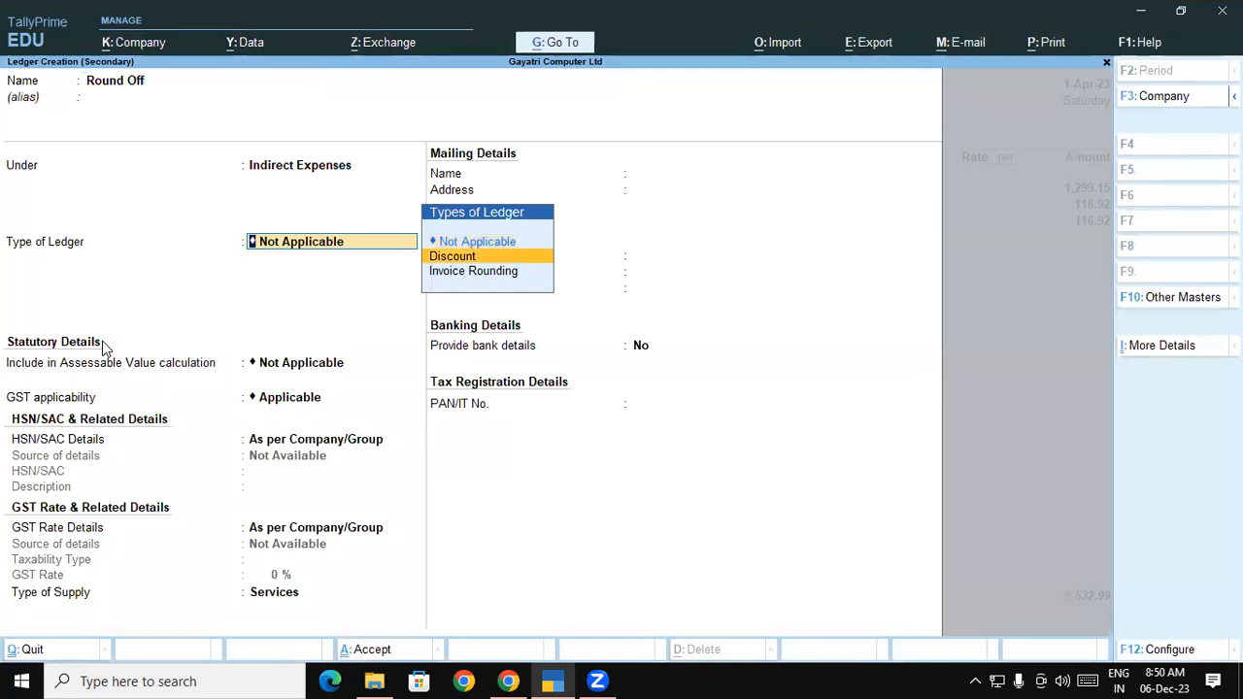
pyautogui.press('Down')
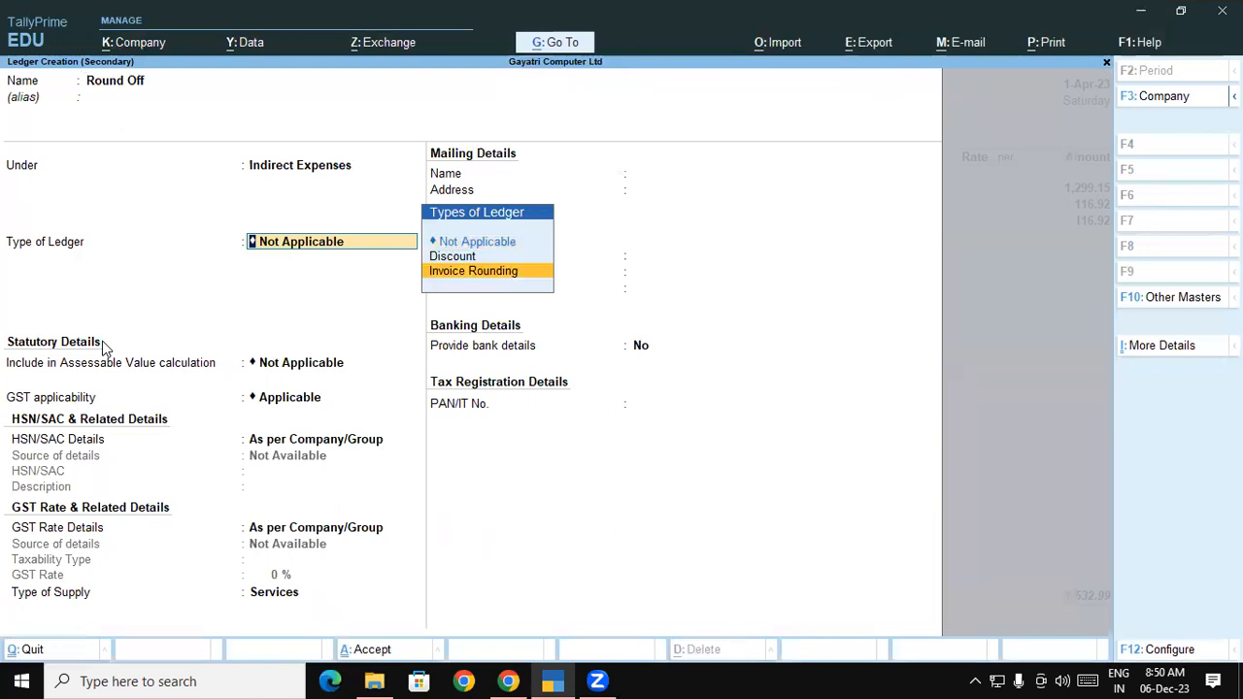
pyautogui.press('Return')
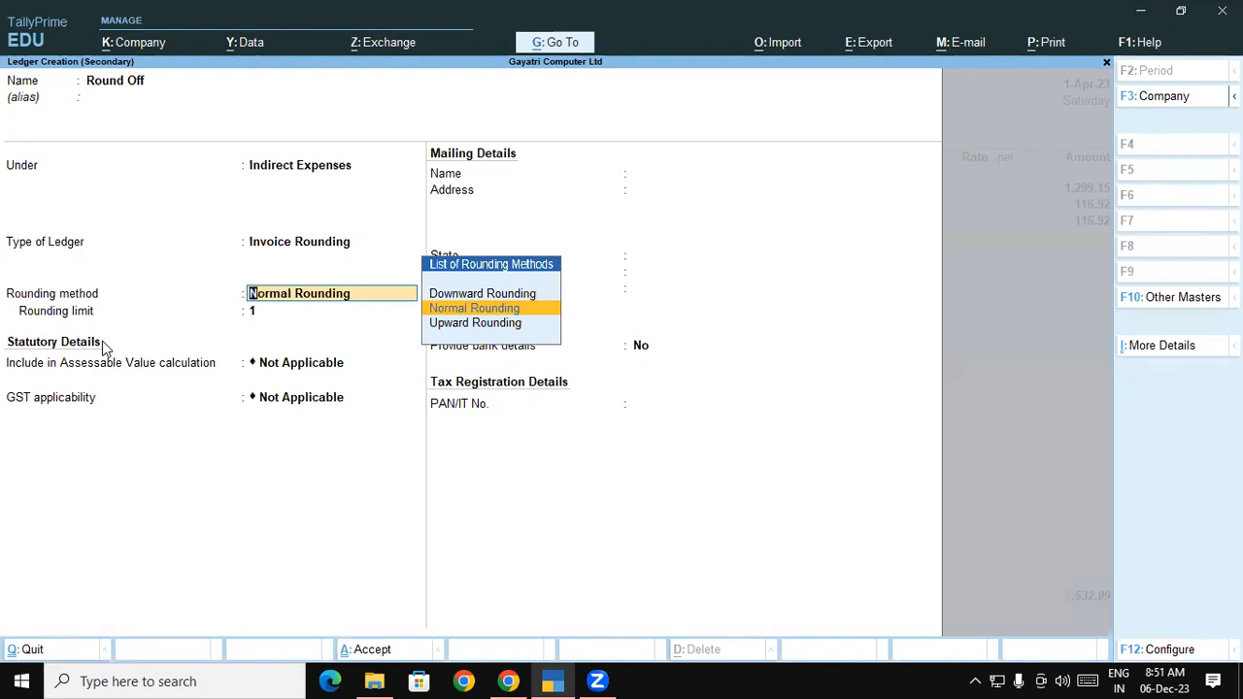
# Keep Normal Rounding with a rounding limit of 1 and save the Round Off ledger
pyautogui.press('Return')
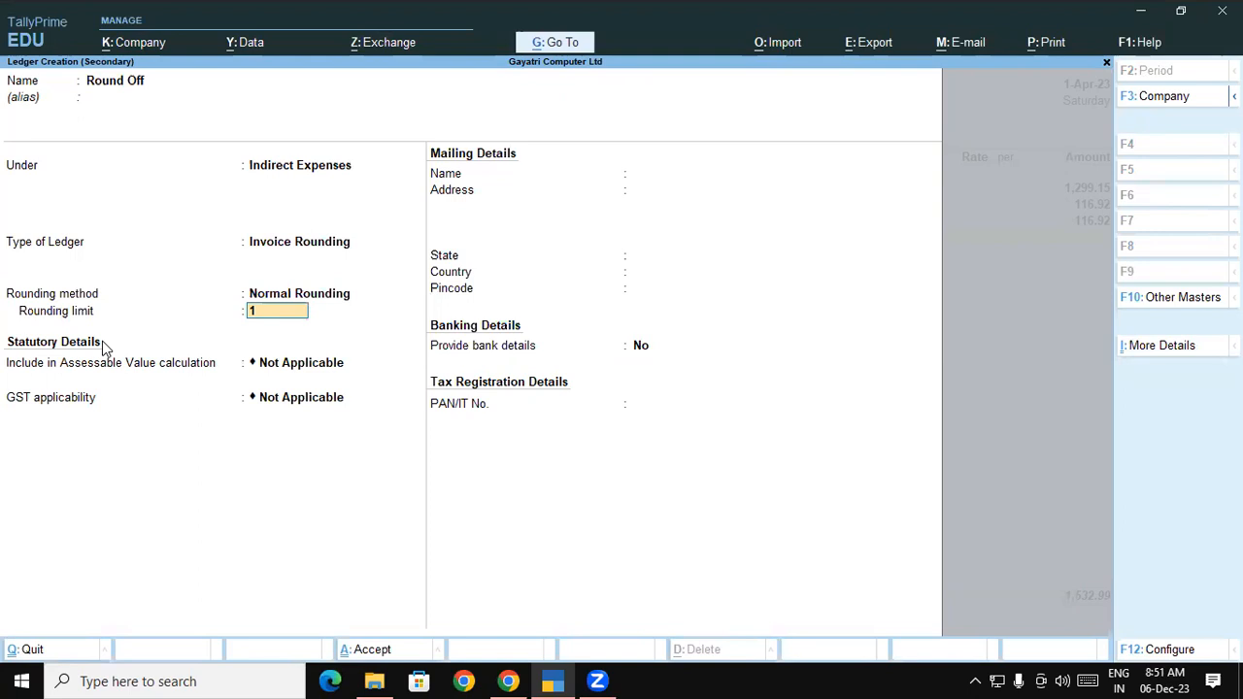
pyautogui.press('Return')
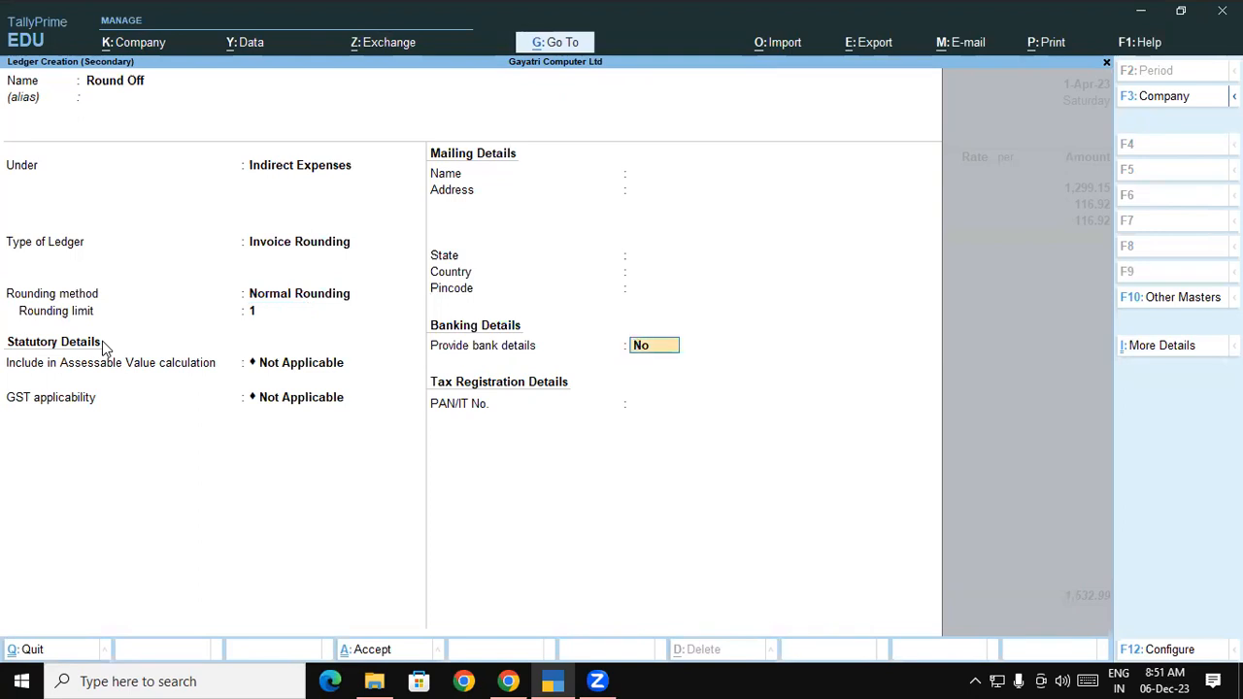
pyautogui.press('ctrl')
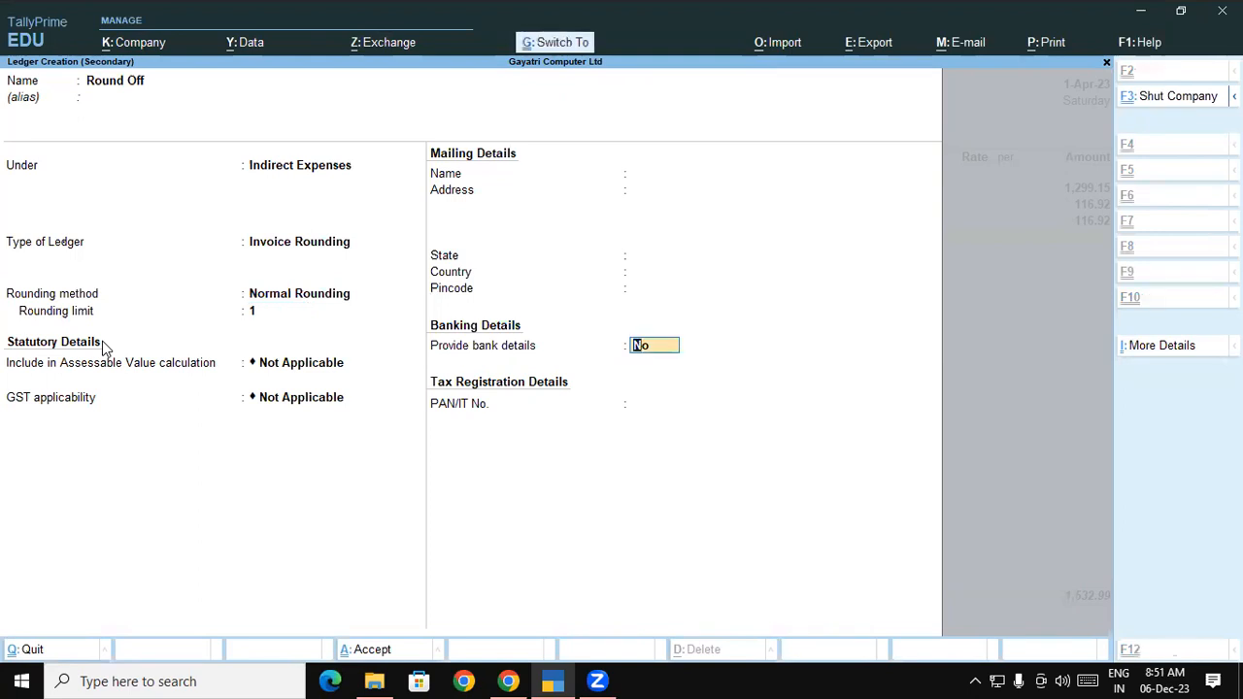
pyautogui.hotkey('ctrl', 'a')
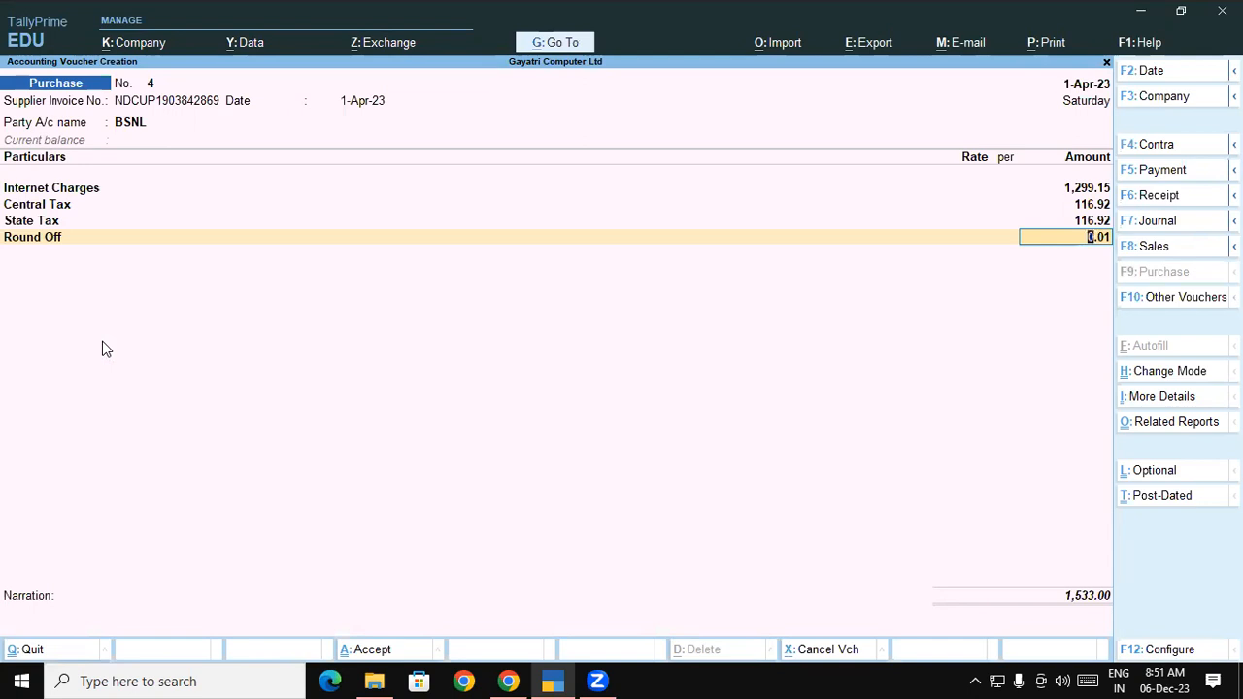
# Review the unchanged Round Off ledger, then save voucher No. 4 totalling 1,533.00
pyautogui.click(44, 238)
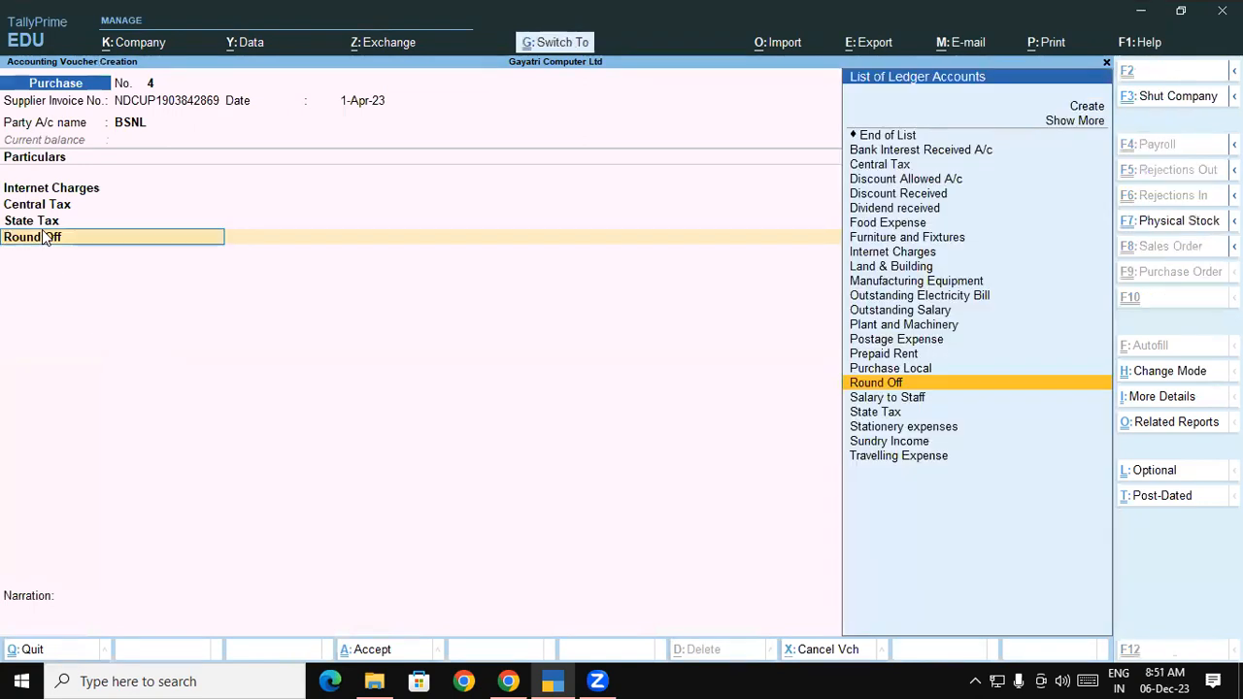
pyautogui.hotkey('ctrl', 'Return')
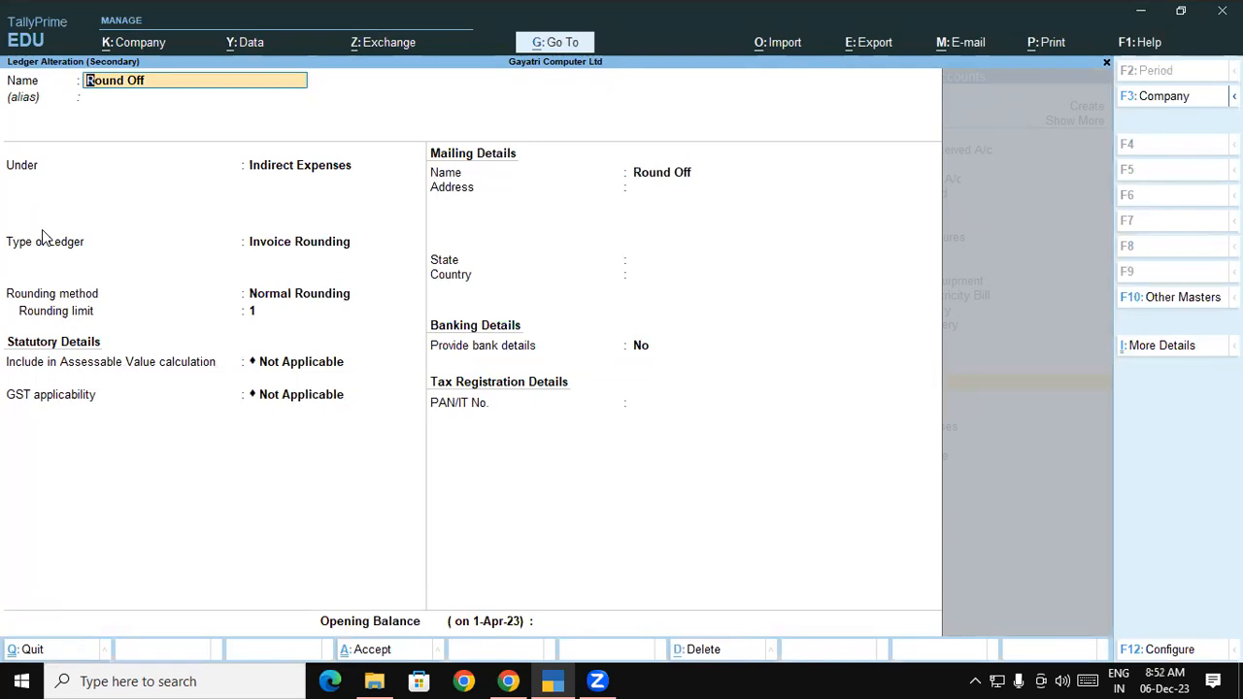
pyautogui.press('alt')
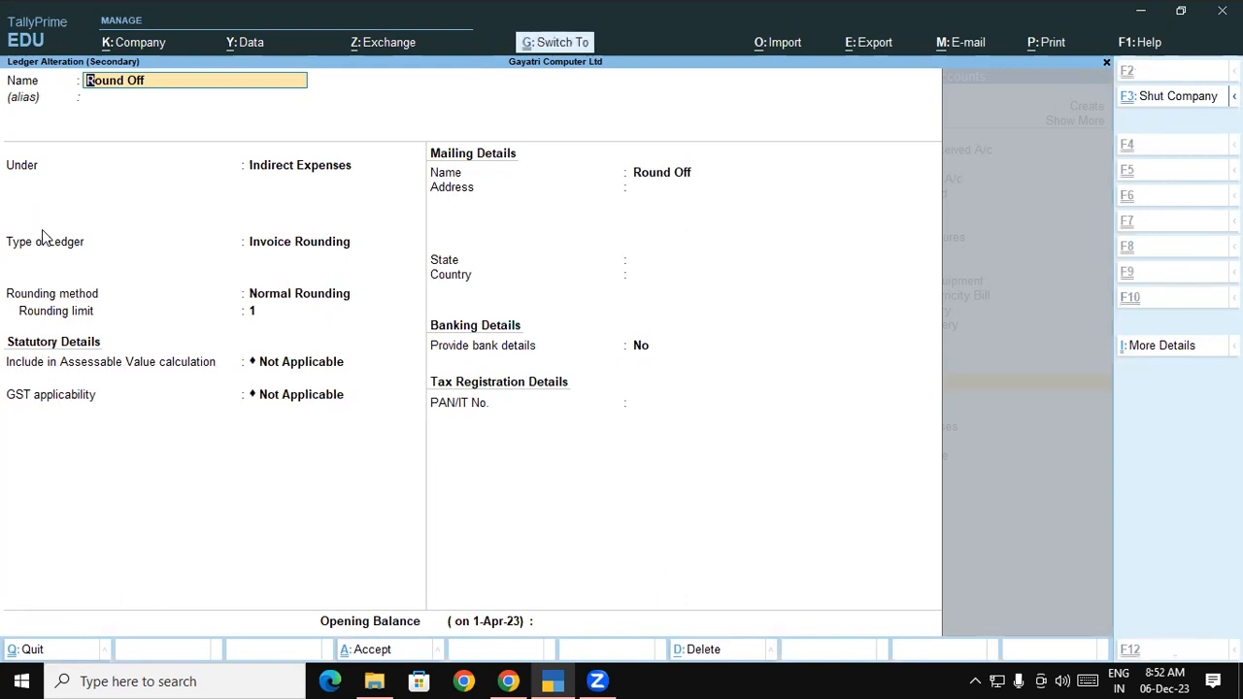
pyautogui.hotkey('ctrl', 'a')
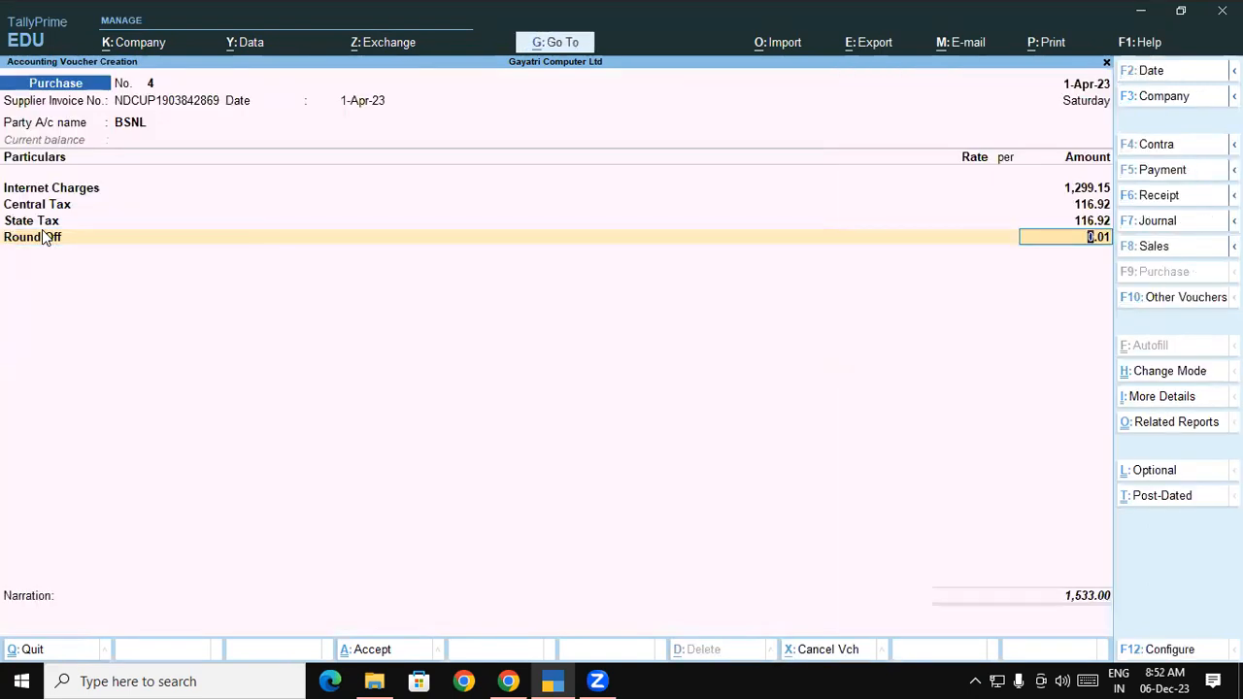
pyautogui.press('ctrl')
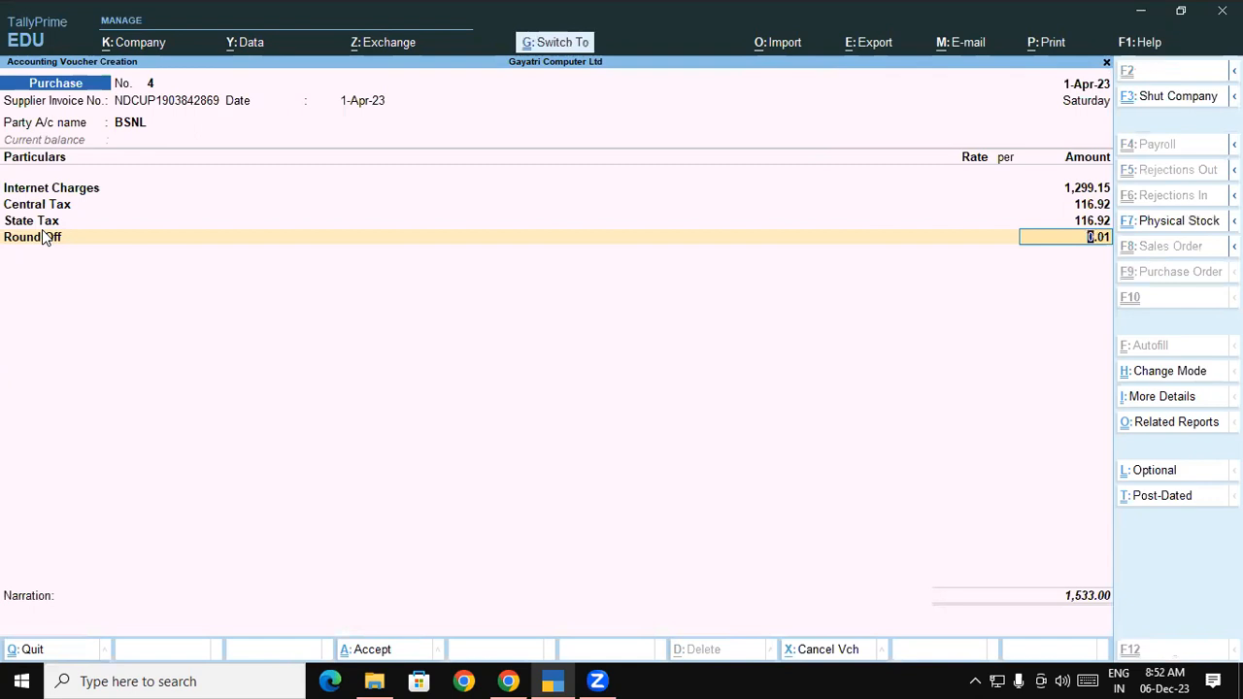
pyautogui.hotkey('ctrl', 'a')
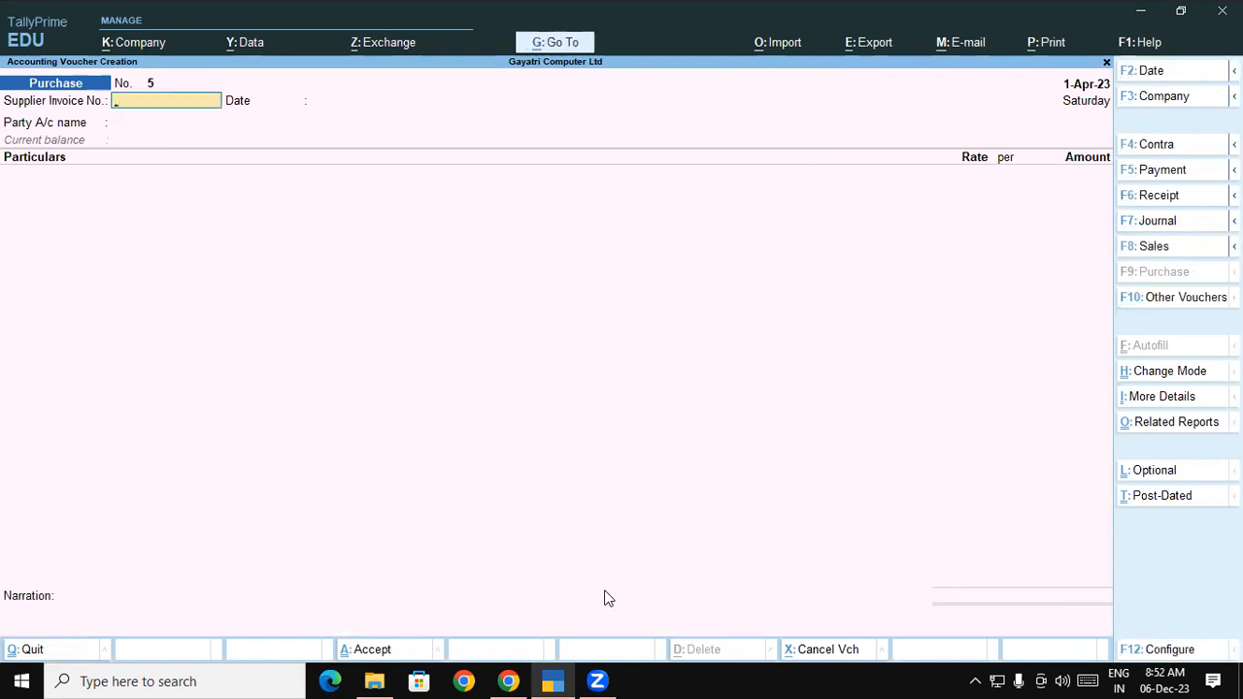
# Scroll the course PDF past the Company Product List and Party Name tables to page 48's keyboard exercise
pyautogui.click(510, 681)
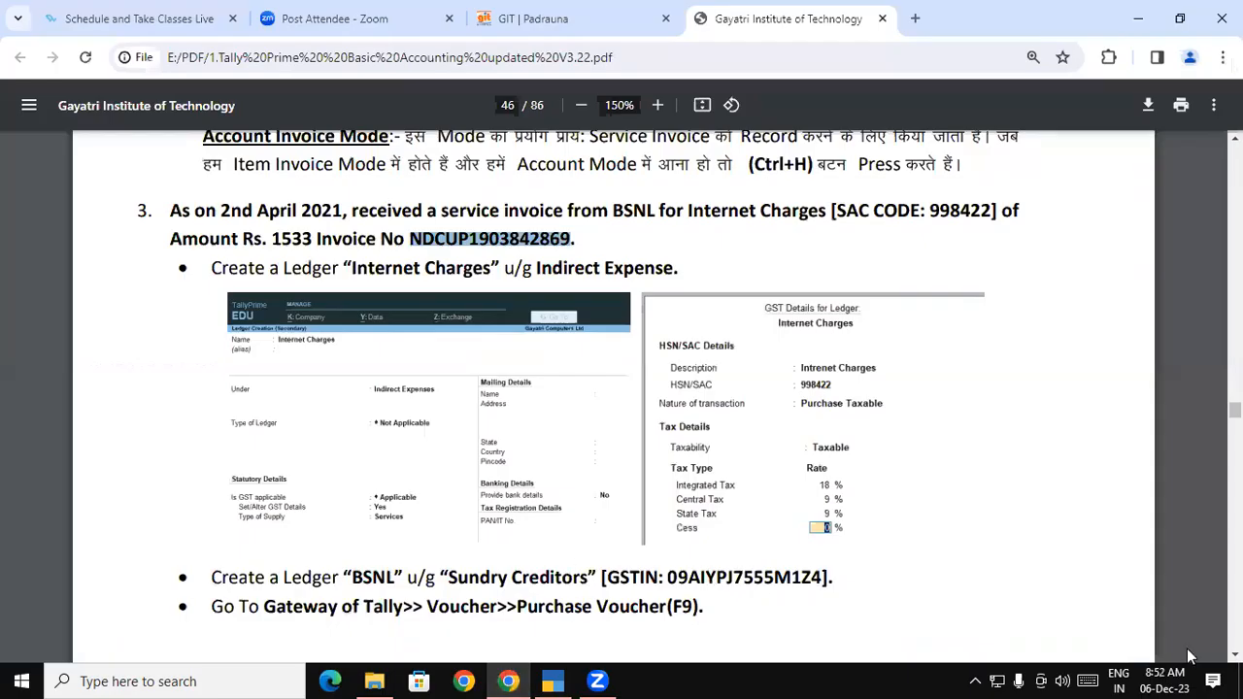
pyautogui.scroll(-4, 573, 610)
pyautogui.scroll(-5, 613, 396)
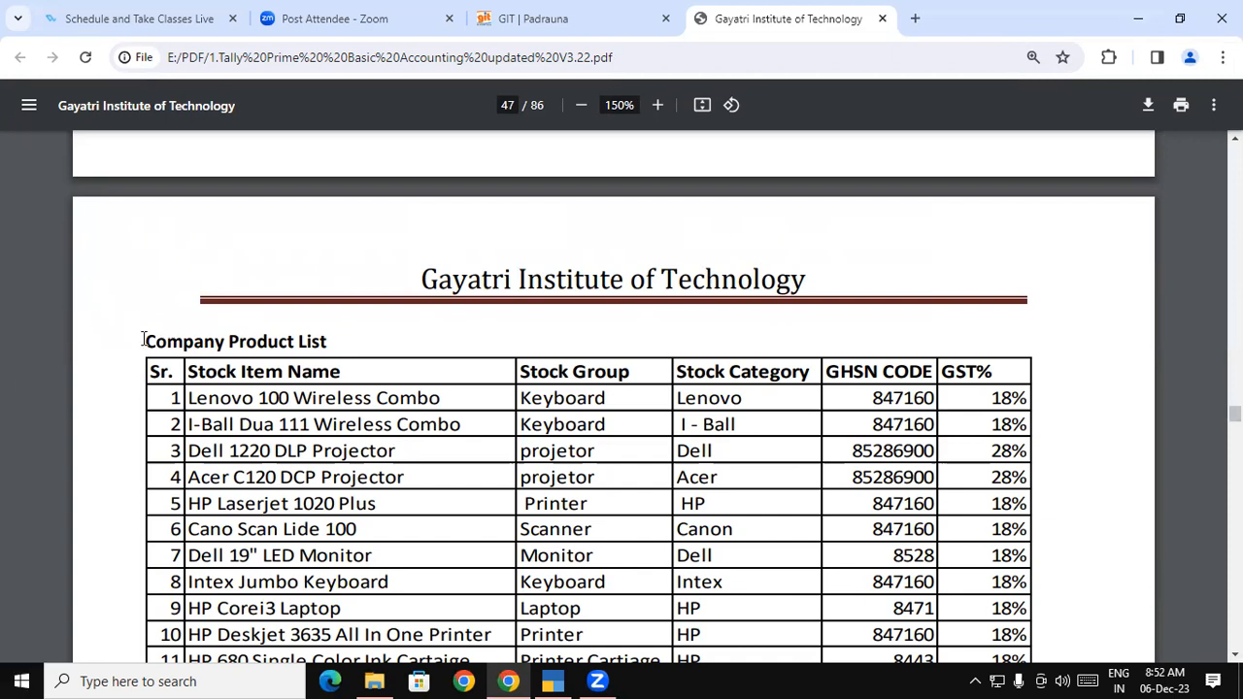
pyautogui.moveTo(146, 341); pyautogui.dragTo(366, 339)
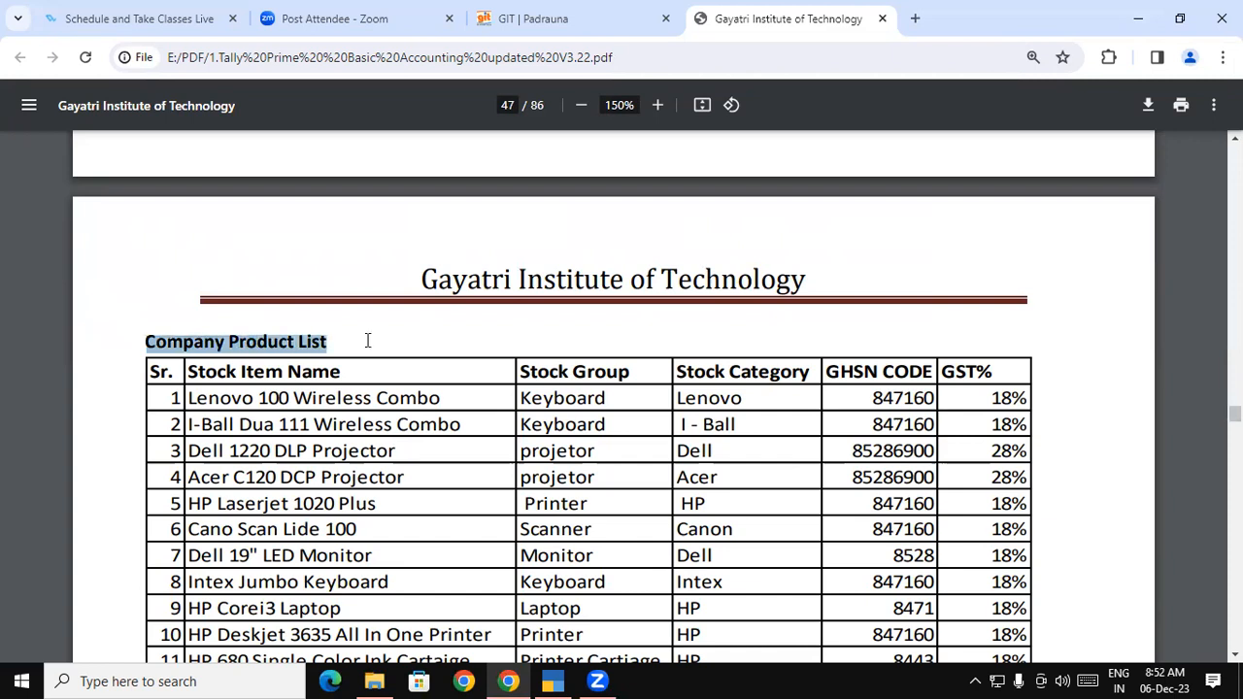
pyautogui.scroll(-1, 366, 339)
pyautogui.scroll(-8, 194, 175)
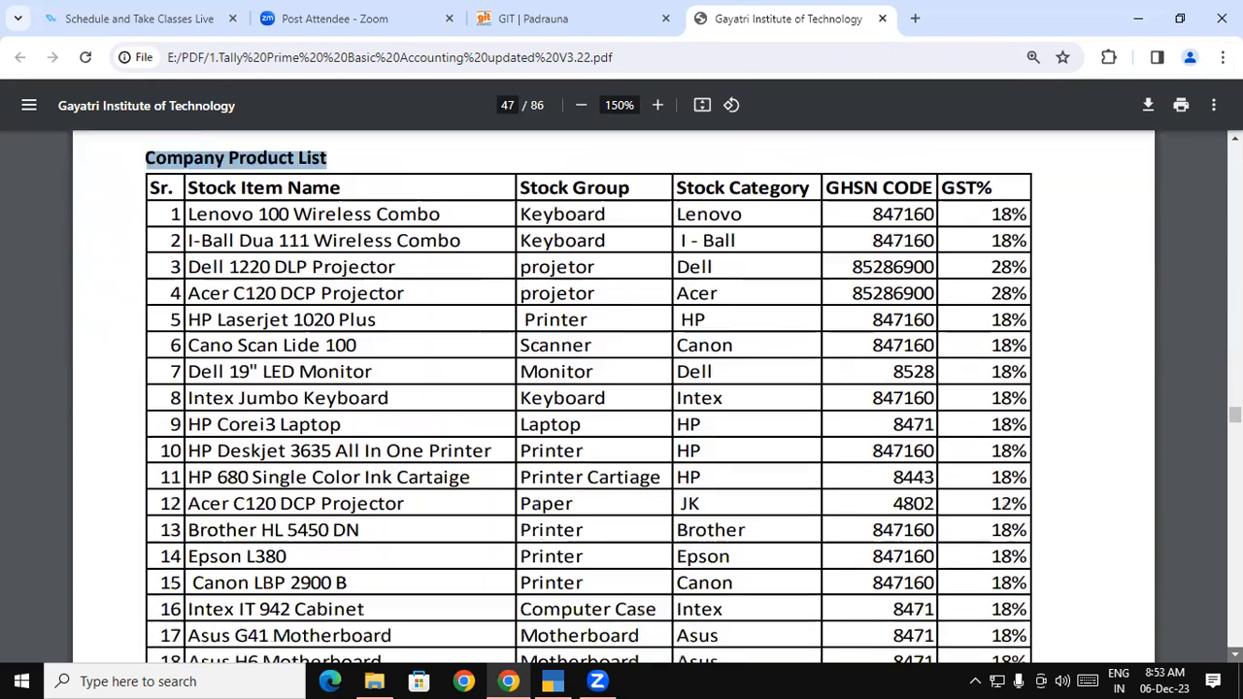
pyautogui.moveTo(214, 212); pyautogui.dragTo(305, 214)
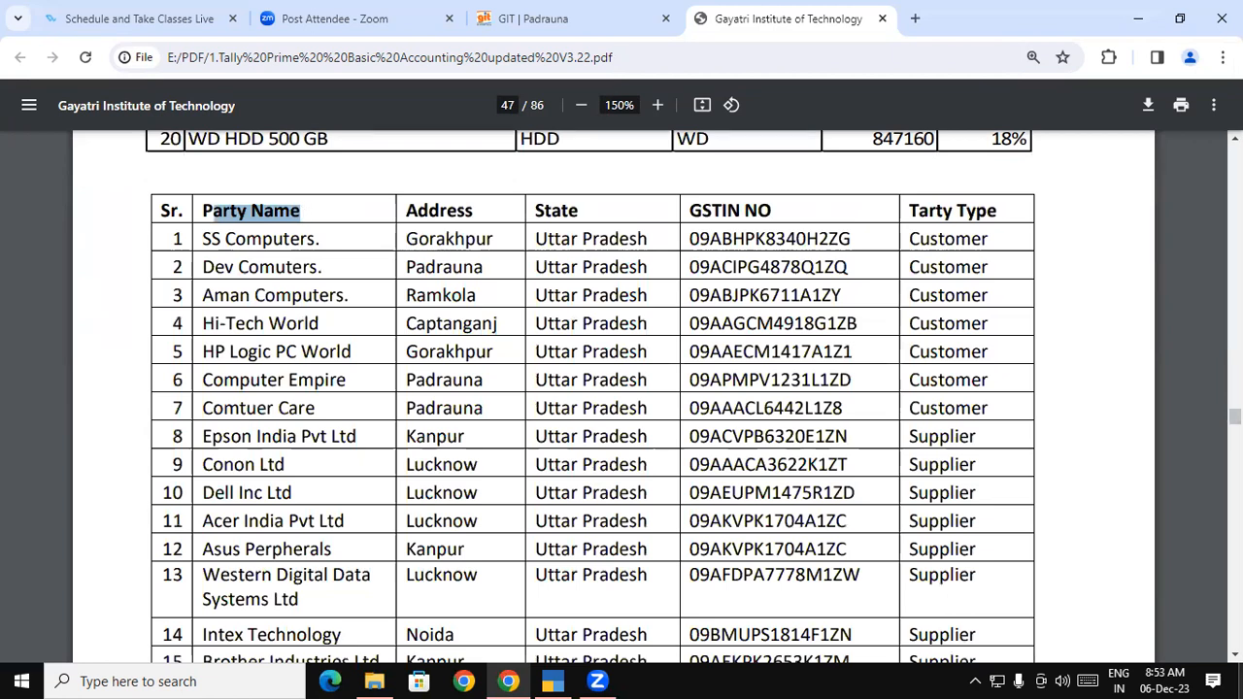
pyautogui.scroll(-2, 592, 389)
pyautogui.scroll(-8, 5, 233)
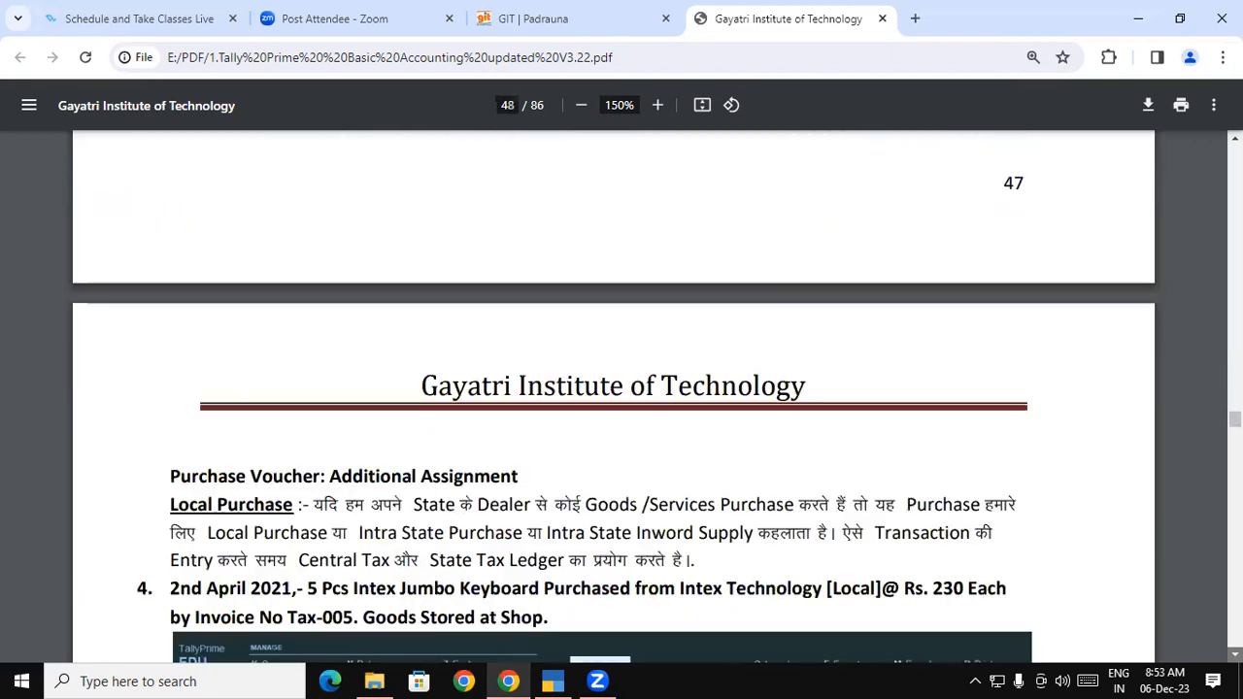